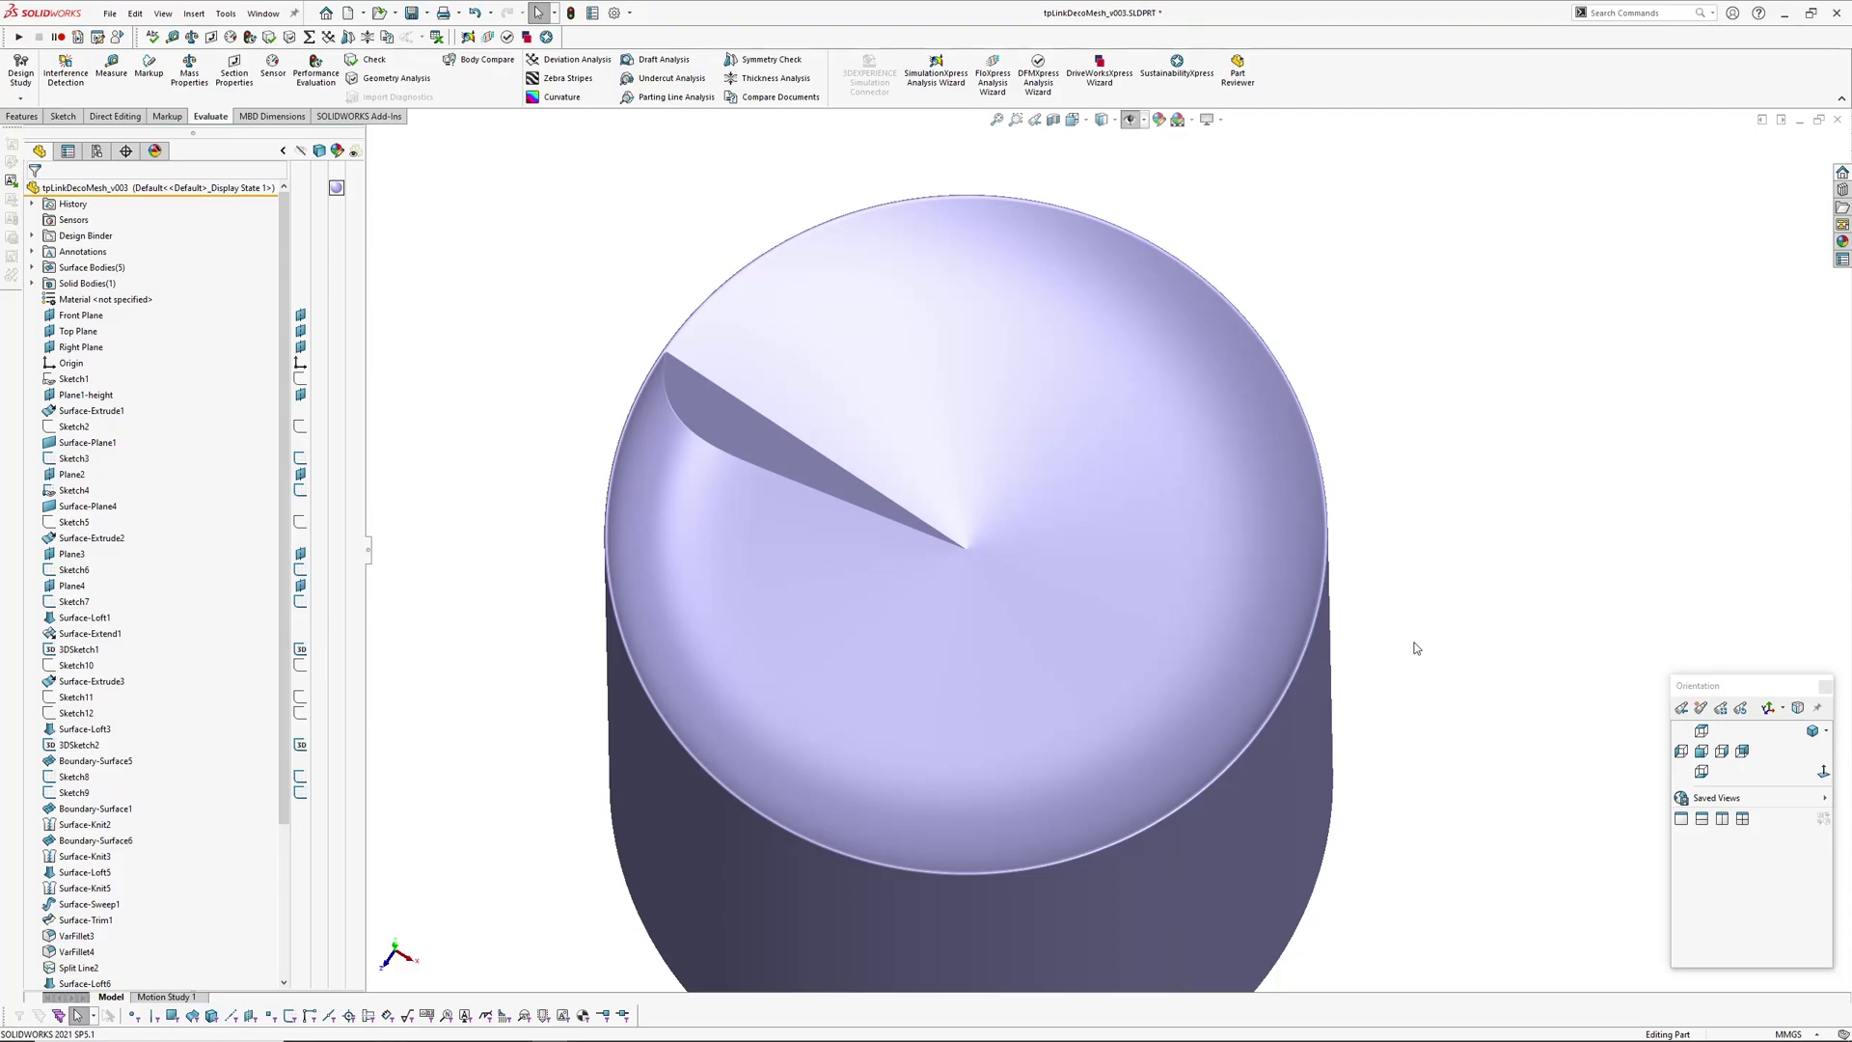
# Step: Compare the model's recessed top with the reference photo Deco.jpg in Windows Photo Viewer and return to SOLIDWORKS
pyautogui.moveTo(1421, 747); pyautogui.dragTo(1540, 508, button='middle')
pyautogui.press('z')
pyautogui.scroll(-4, 1070, 569)
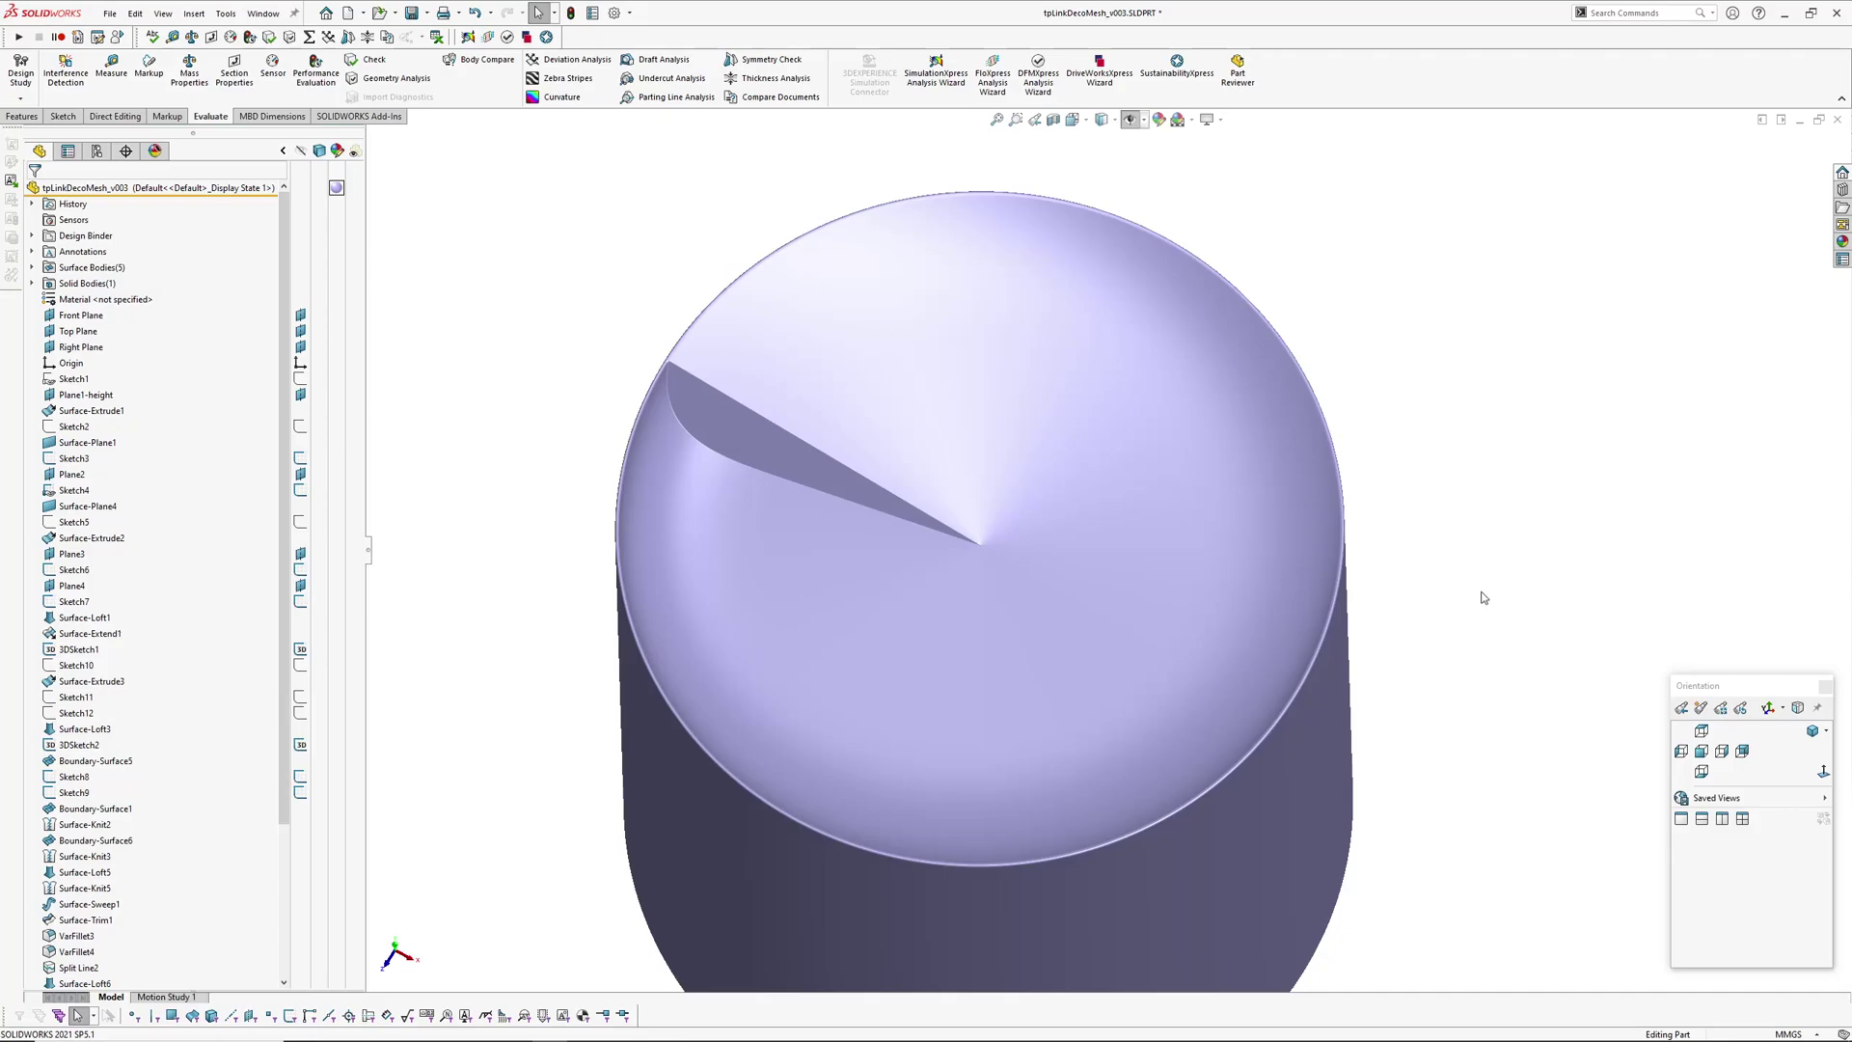
pyautogui.hotkey('alt', 'Tab')
pyautogui.scroll(1, 892, 576)
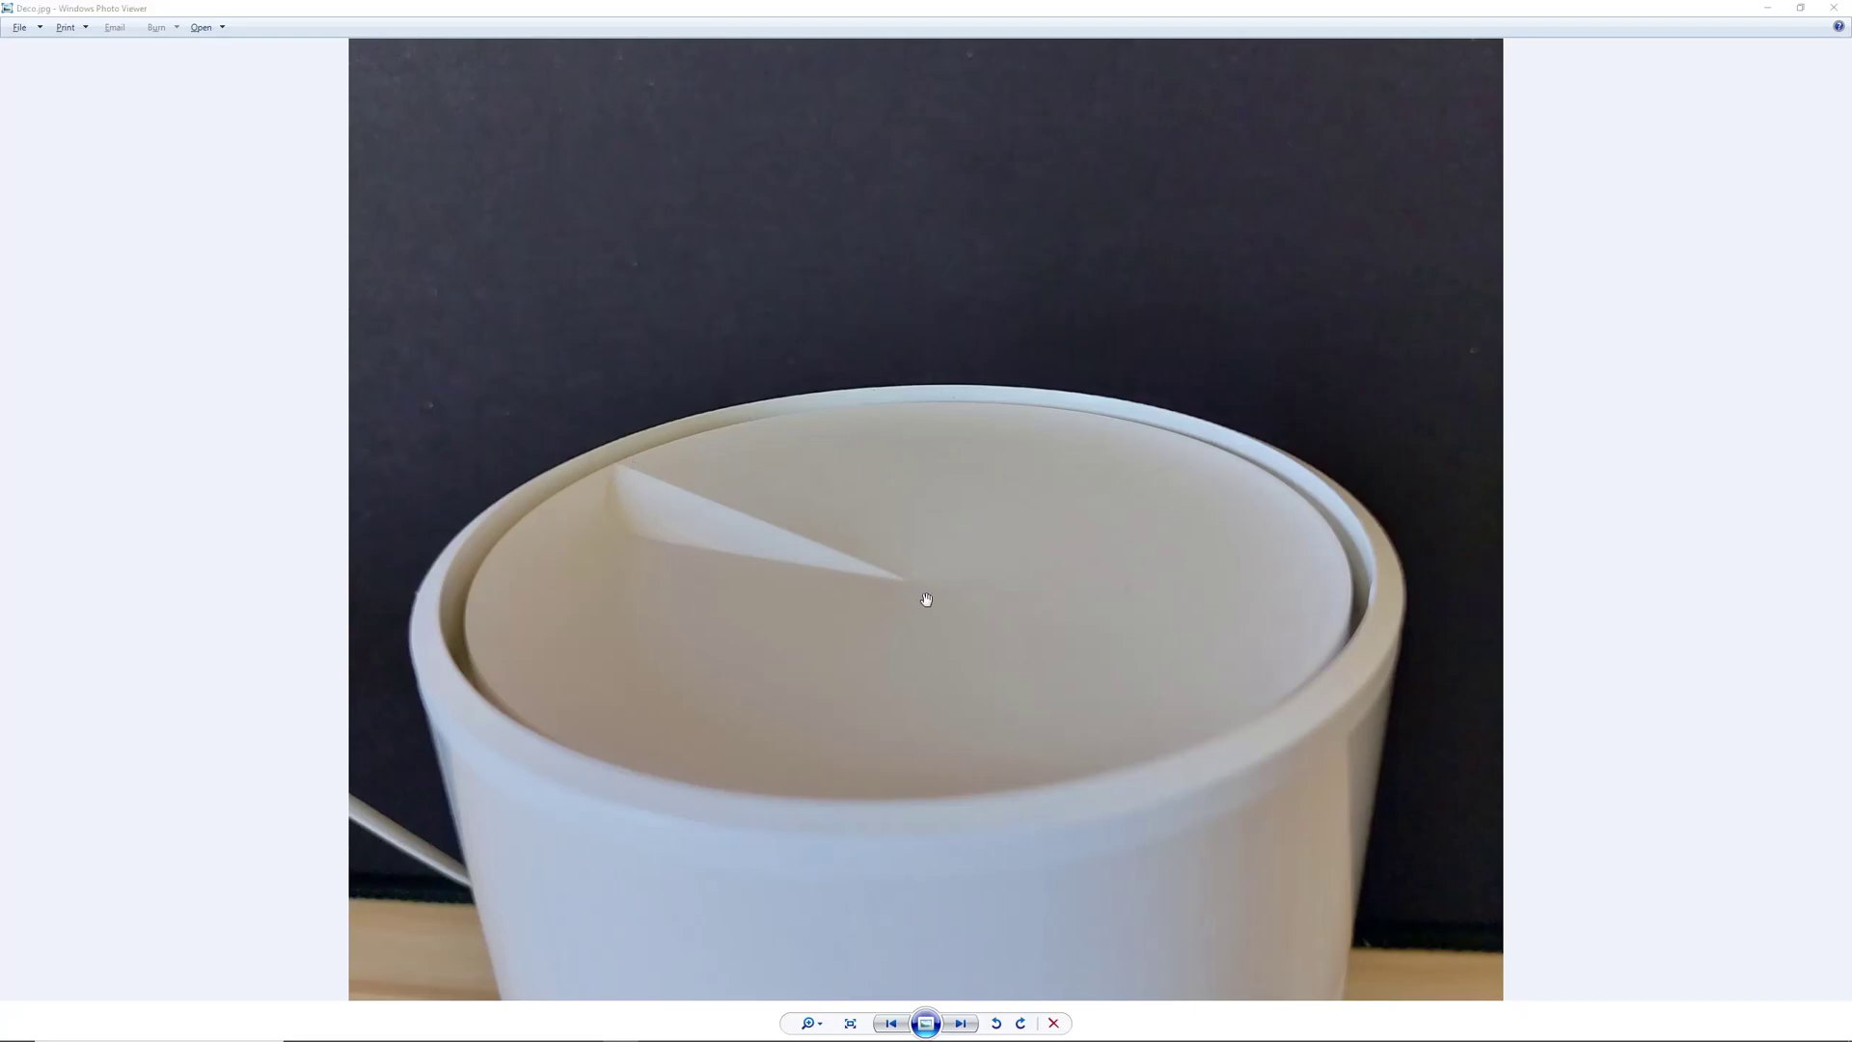
pyautogui.hotkey('alt', 'Tab')
pyautogui.hotkey('alt', 'Tab')
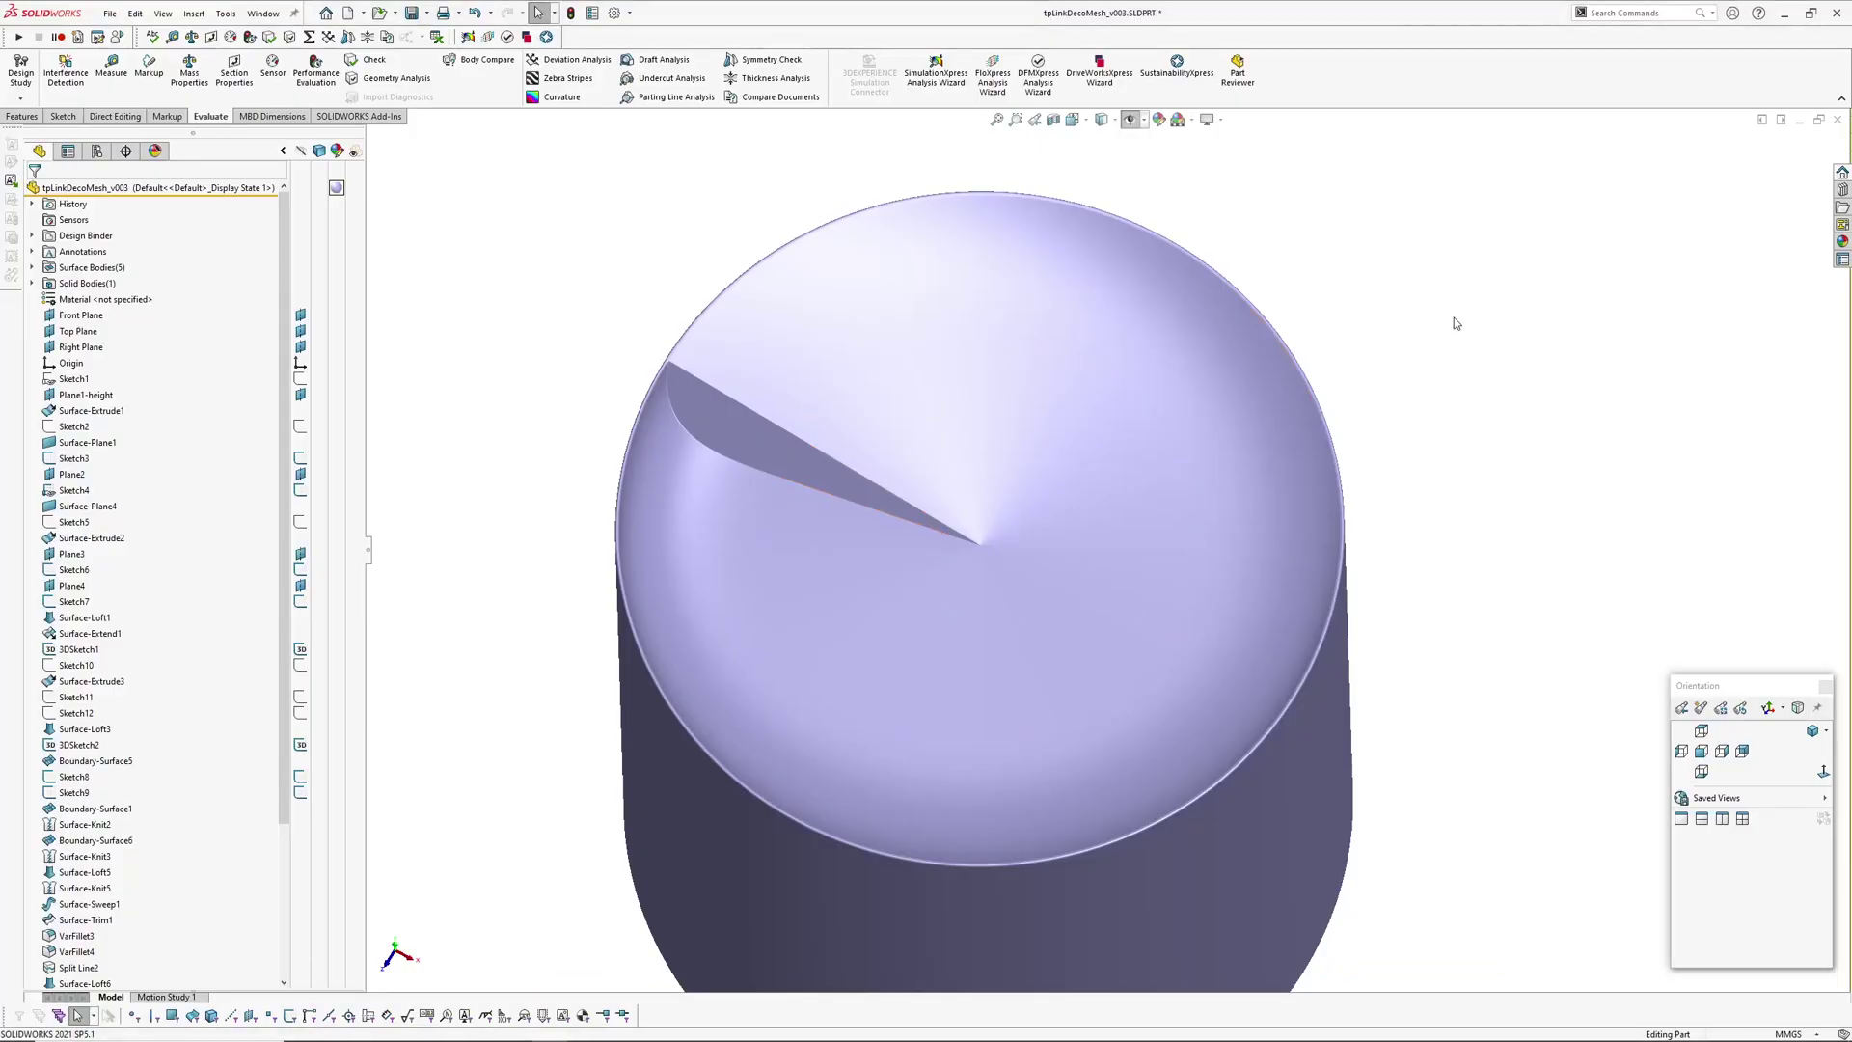
# Step: Examine the wedge-shaped step and the curved top surface of the finished model from several angles
pyautogui.moveTo(984, 604)
pyautogui.mouseDown(button='middle')
pyautogui.moveTo(1022, 413)
pyautogui.moveTo(1121, 415)
pyautogui.moveTo(1046, 599)
pyautogui.moveTo(1080, 675)
pyautogui.mouseUp(button='middle')
pyautogui.moveTo(1139, 441); pyautogui.dragTo(1230, 482, button='middle')
pyautogui.scroll(-2, 1018, 499)
pyautogui.moveTo(1018, 500)
pyautogui.mouseDown(button='middle')
pyautogui.moveTo(1044, 564)
pyautogui.moveTo(1012, 509)
pyautogui.moveTo(649, 430)
pyautogui.mouseUp(button='middle')
pyautogui.scroll(-6, 703, 410)
pyautogui.moveTo(741, 521)
pyautogui.mouseDown(button='middle')
pyautogui.moveTo(695, 351)
pyautogui.moveTo(694, 430)
pyautogui.mouseUp(button='middle')
pyautogui.scroll(-3, 703, 444)
pyautogui.moveTo(836, 472)
pyautogui.mouseDown(button='middle')
pyautogui.moveTo(819, 415)
pyautogui.moveTo(847, 467)
pyautogui.mouseUp(button='middle')
pyautogui.scroll(5, 906, 492)
pyautogui.scroll(5, 1154, 593)
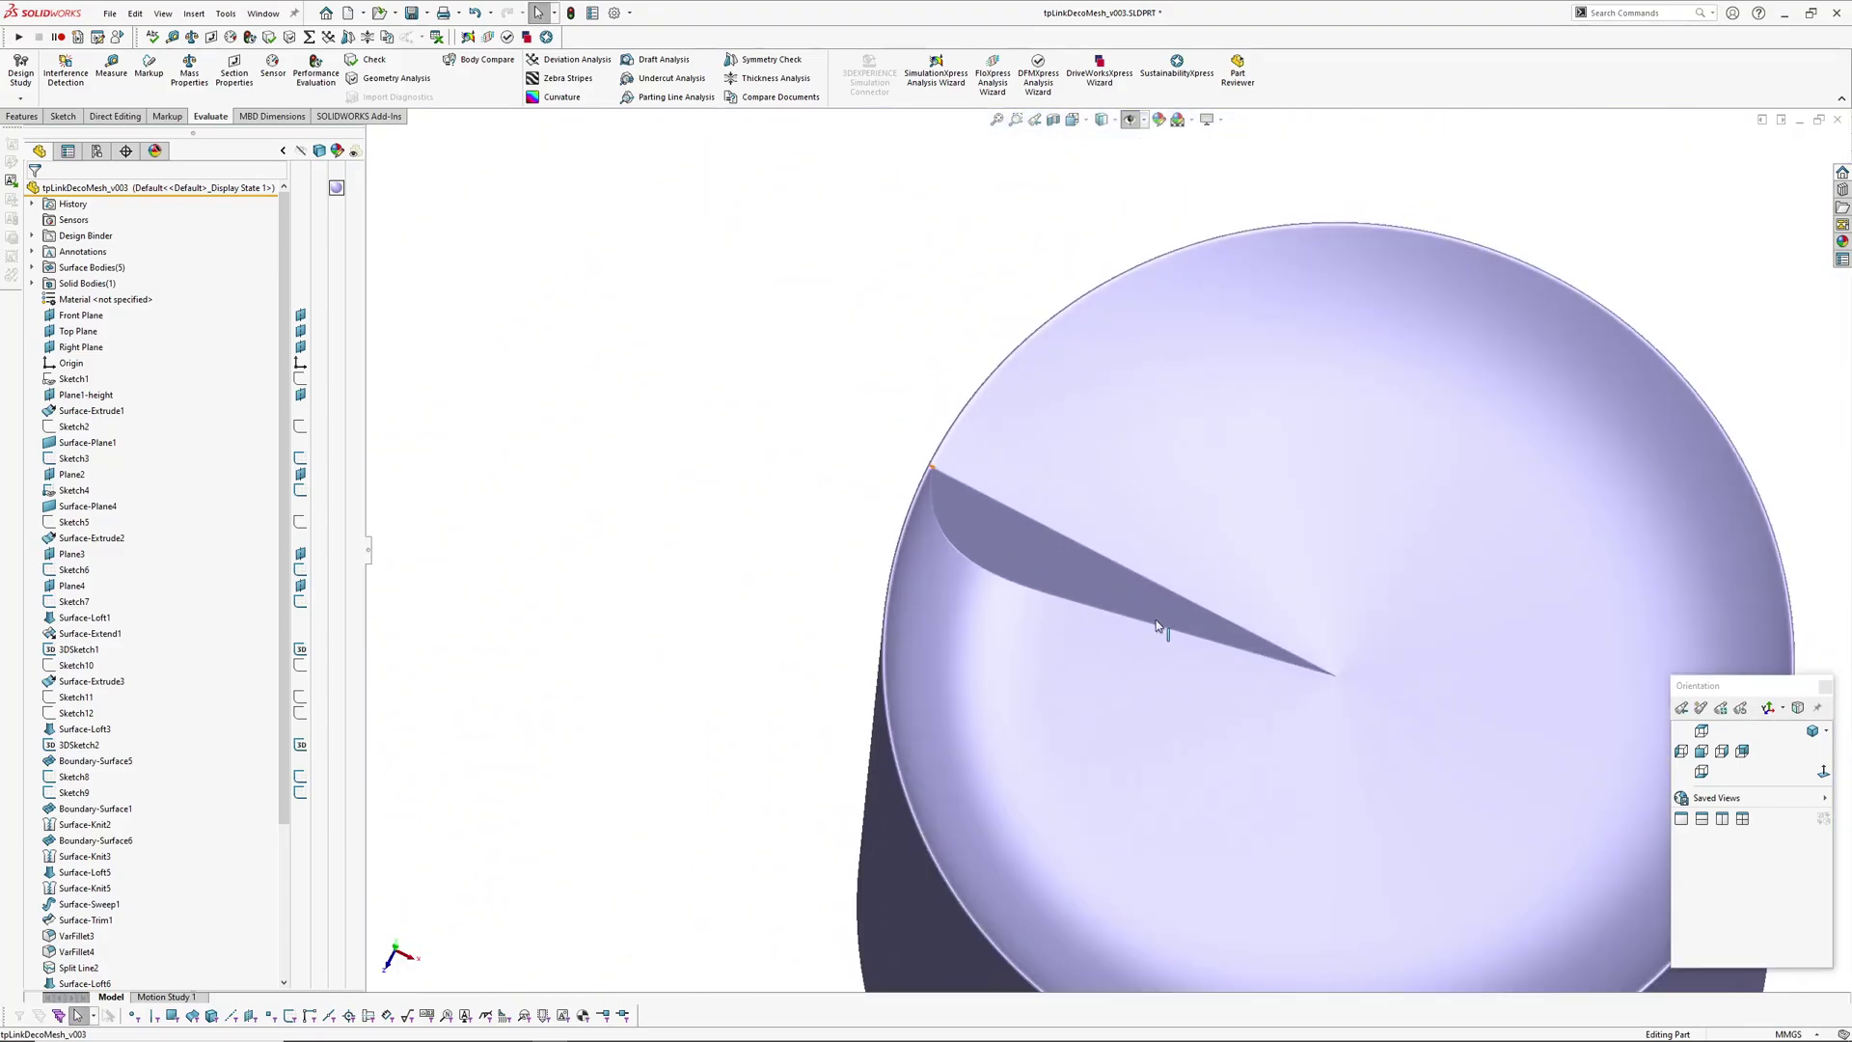
pyautogui.moveTo(1148, 631); pyautogui.dragTo(1041, 546, button='middle')
pyautogui.scroll(-1, 1042, 546)
pyautogui.keyDown('ctrl'); pyautogui.moveTo(1140, 614); pyautogui.dragTo(1062, 570, button='middle'); pyautogui.keyUp('ctrl')
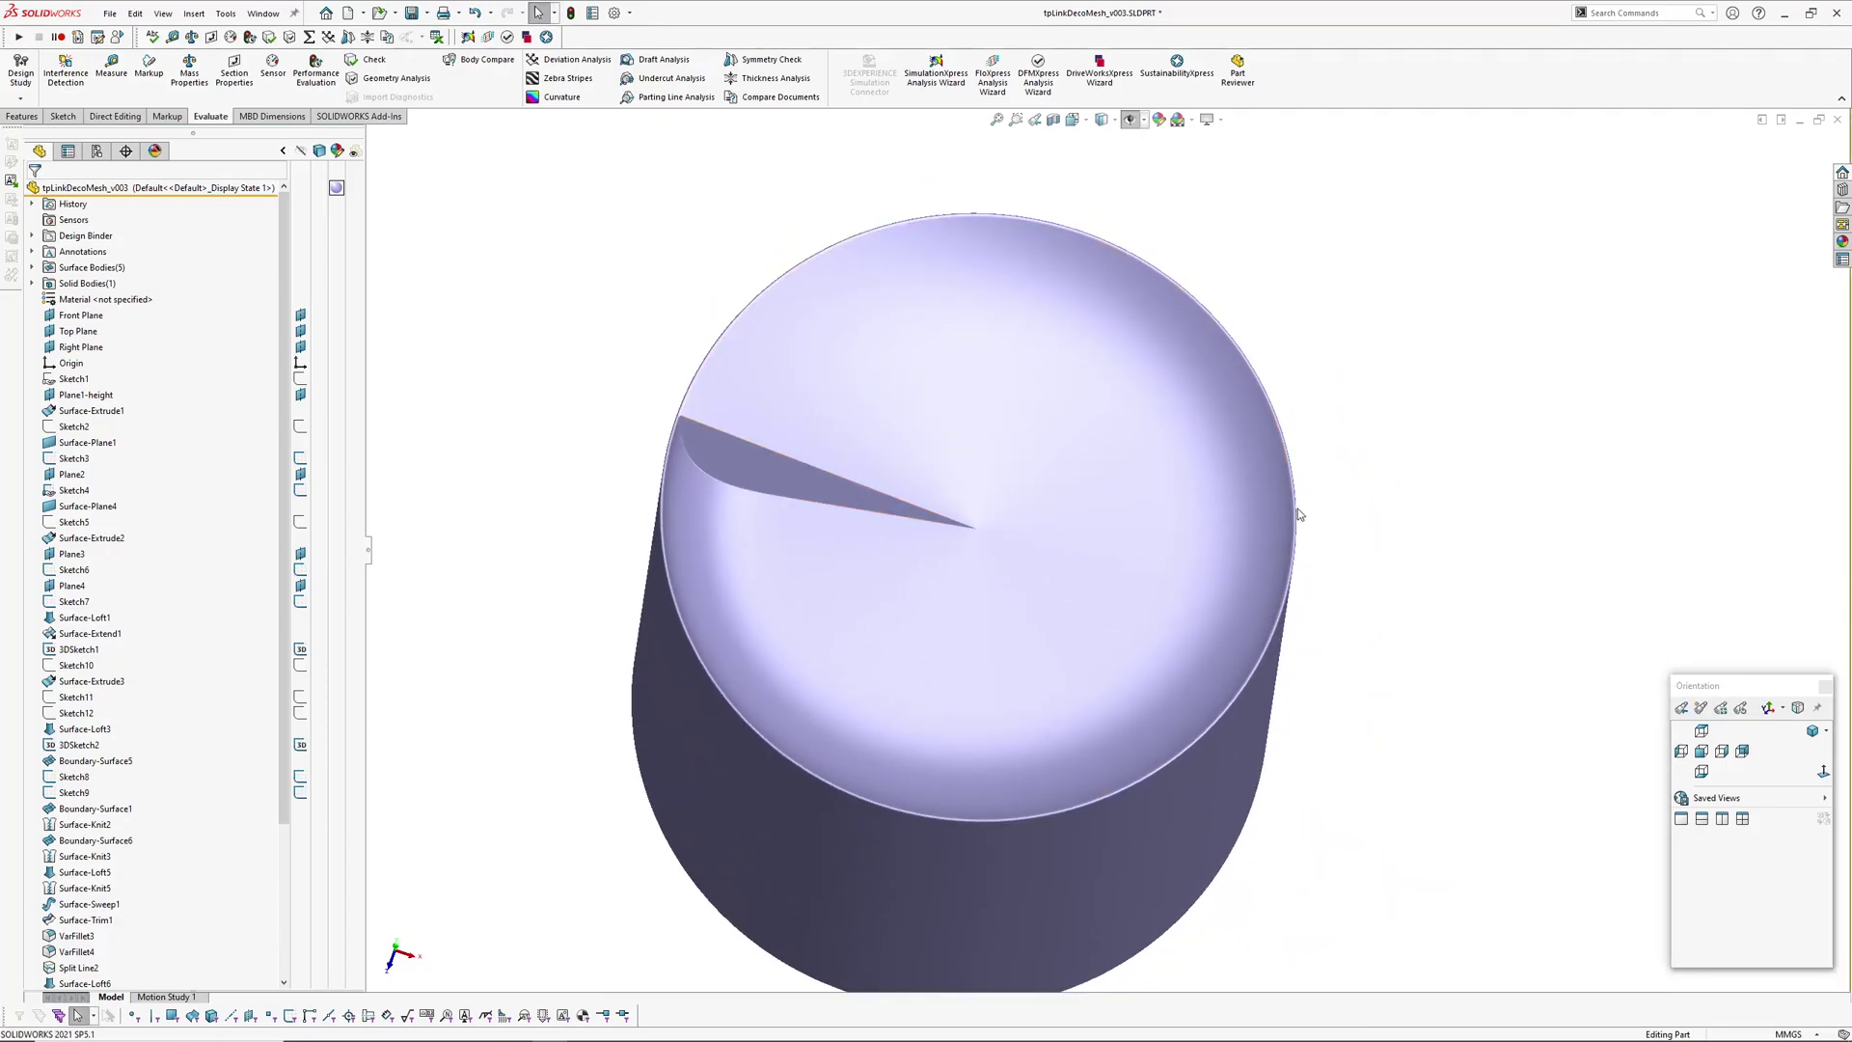
pyautogui.moveTo(1298, 529); pyautogui.dragTo(1260, 340, button='middle')
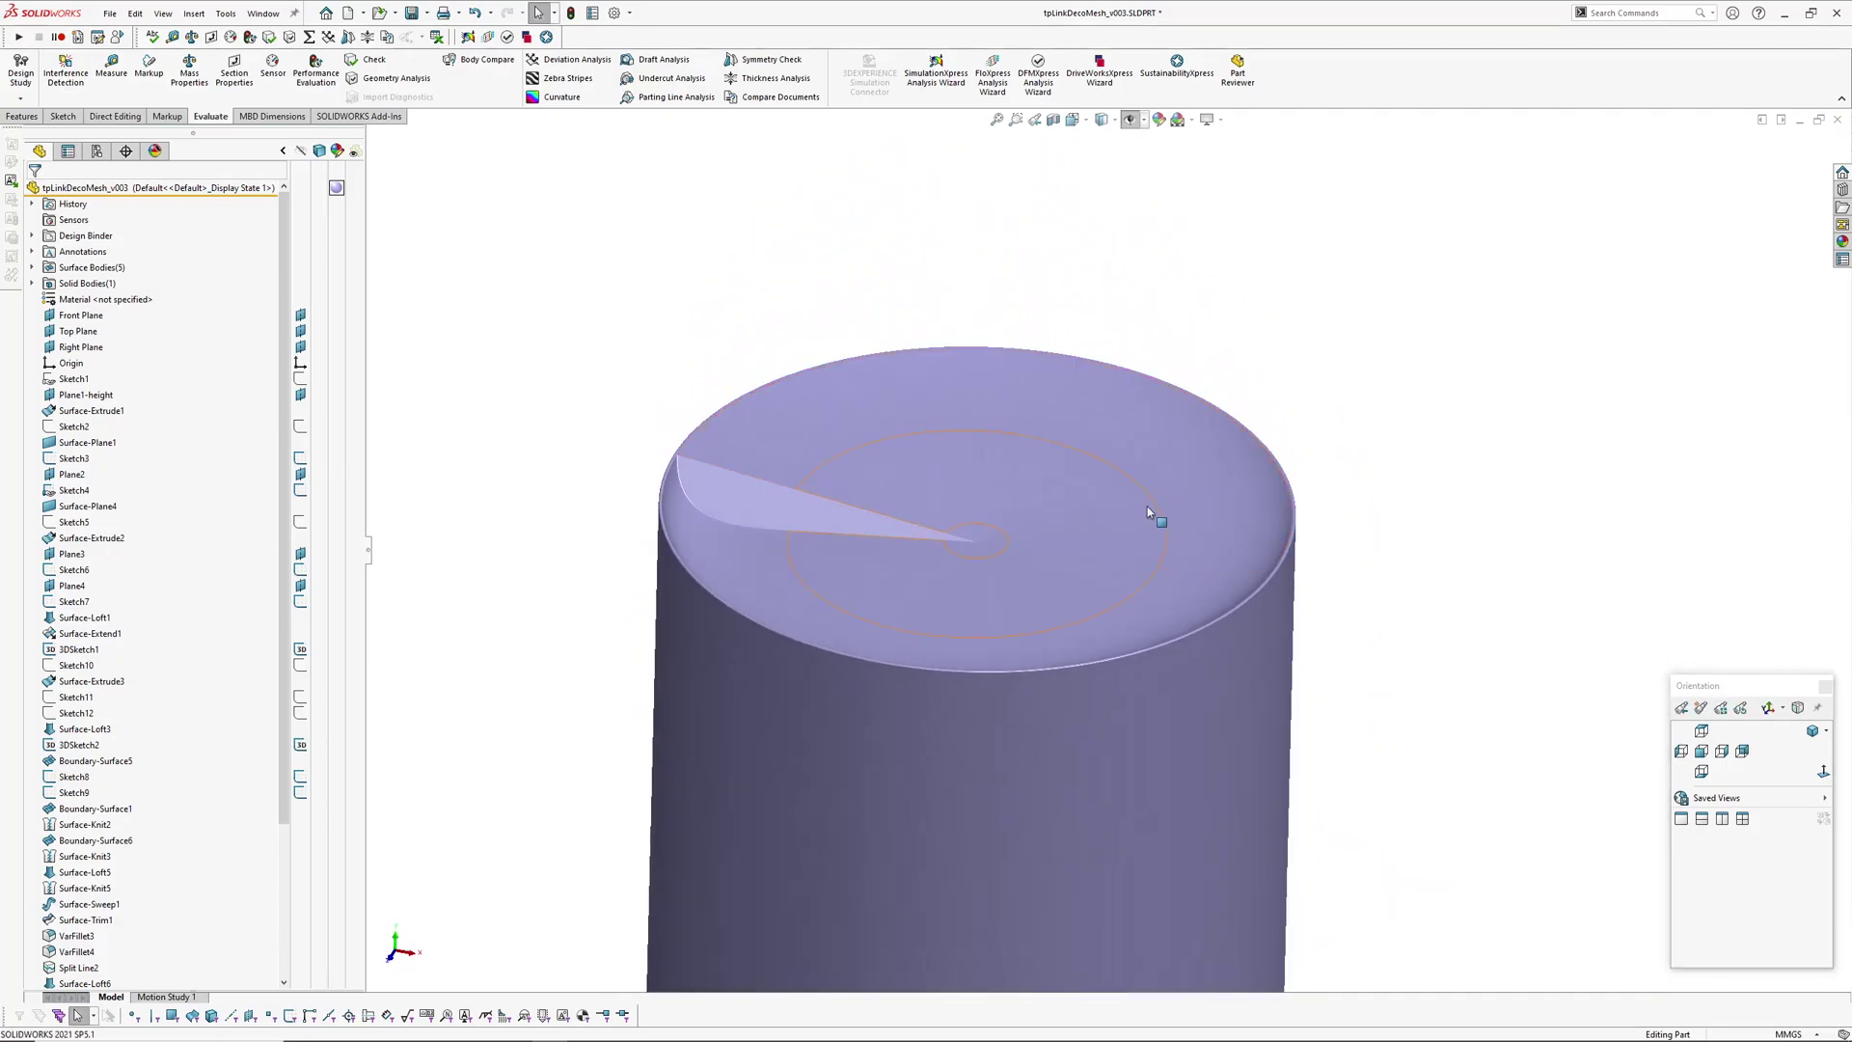
pyautogui.moveTo(1141, 512); pyautogui.dragTo(1161, 675, button='middle')
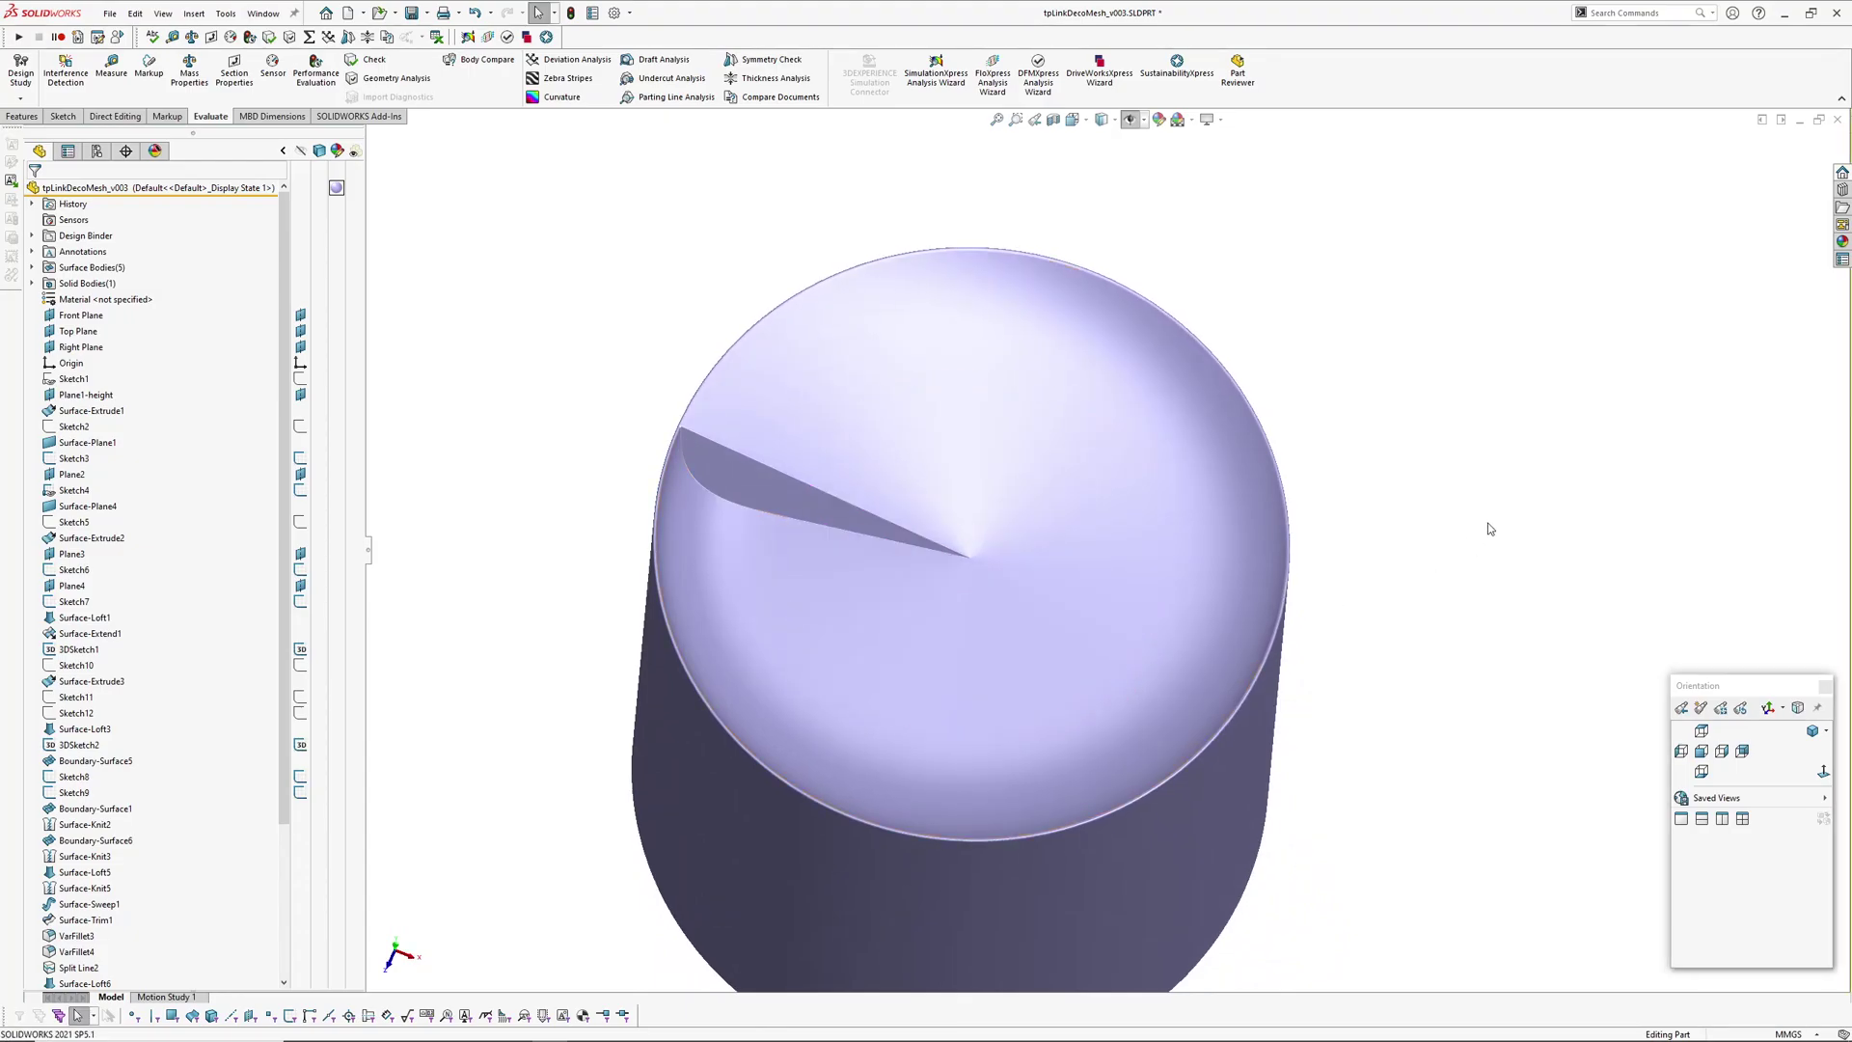
# Step: Check the curvature flow of the top surface and the wedge step with Zebra Stripes
pyautogui.press('z')
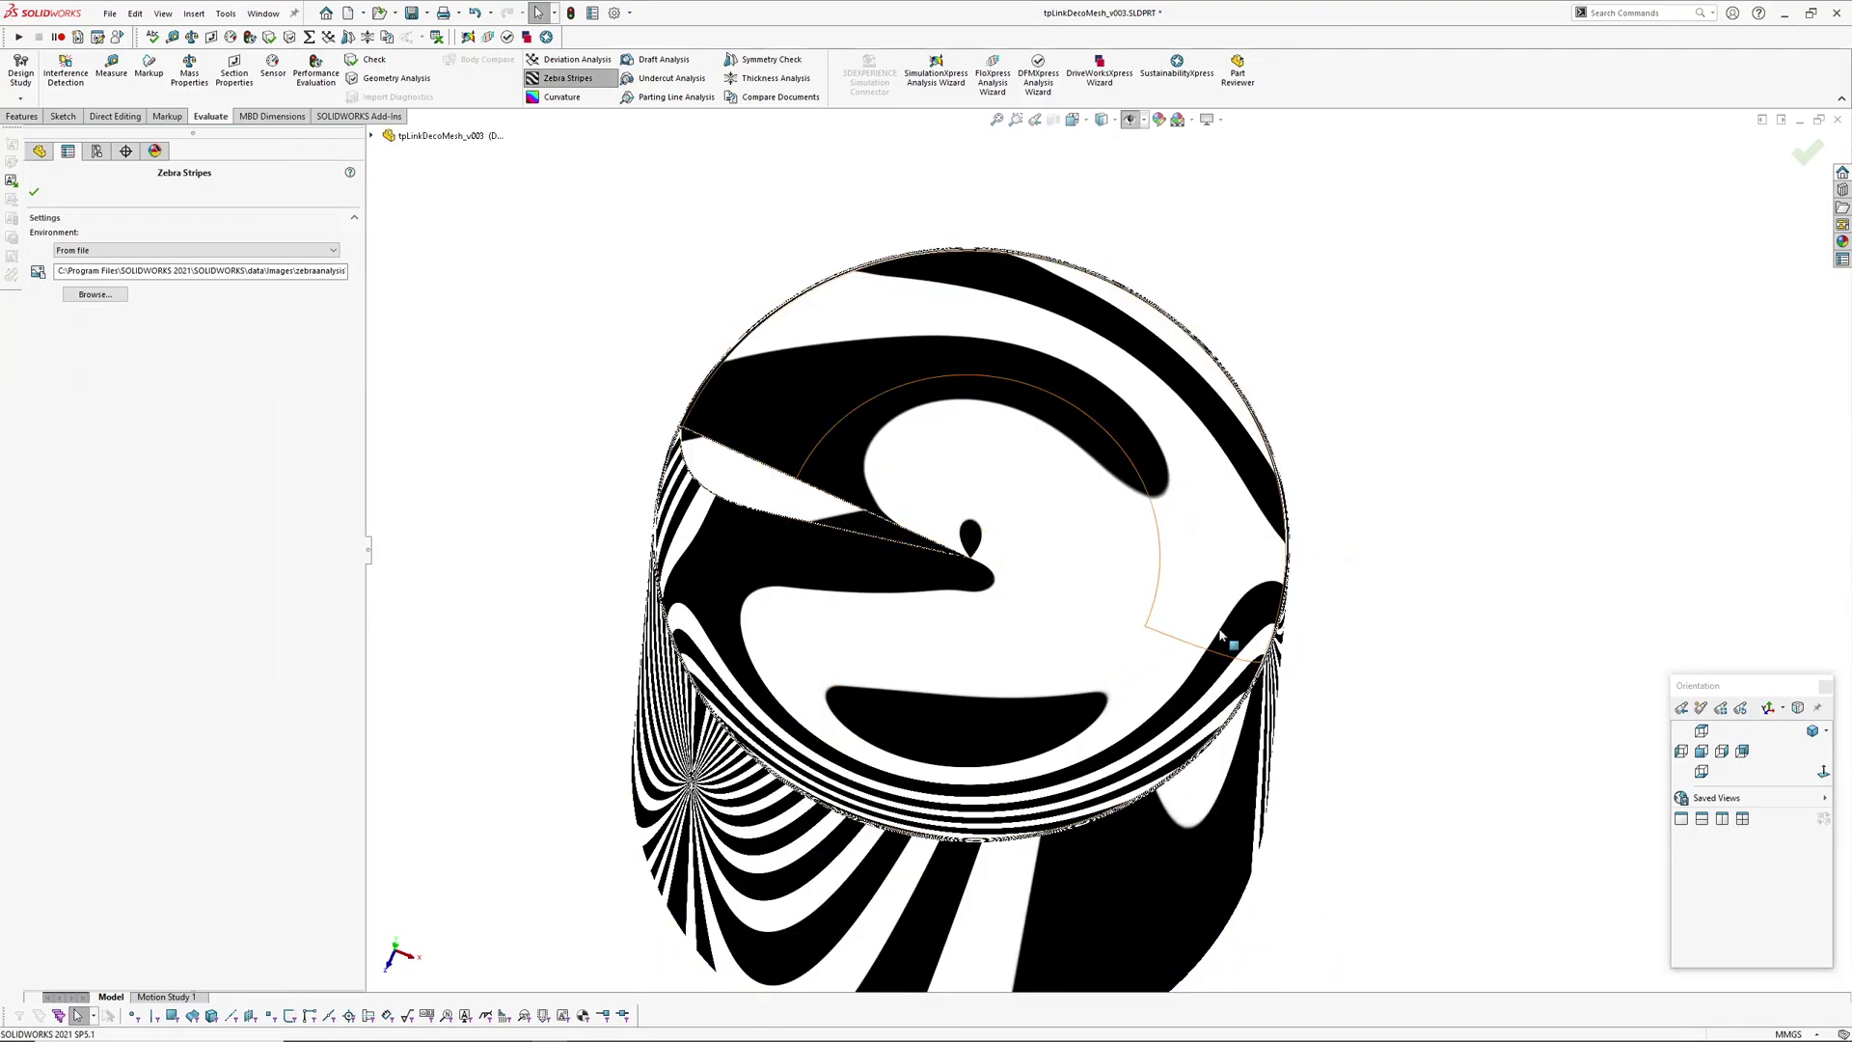
pyautogui.press('Return')
pyautogui.moveTo(905, 593); pyautogui.dragTo(1410, 443, button='middle')
pyautogui.moveTo(873, 540); pyautogui.dragTo(946, 483, button='middle')
pyautogui.scroll(-6, 1000, 469)
pyautogui.moveTo(1033, 553)
pyautogui.mouseDown(button='middle')
pyautogui.moveTo(1091, 463)
pyautogui.moveTo(1137, 530)
pyautogui.moveTo(1286, 541)
pyautogui.moveTo(1274, 593)
pyautogui.moveTo(1207, 467)
pyautogui.moveTo(1108, 524)
pyautogui.moveTo(1145, 591)
pyautogui.moveTo(1025, 496)
pyautogui.moveTo(1089, 629)
pyautogui.moveTo(1034, 624)
pyautogui.moveTo(1125, 533)
pyautogui.moveTo(1140, 589)
pyautogui.moveTo(1119, 416)
pyautogui.moveTo(1020, 338)
pyautogui.moveTo(1277, 347)
pyautogui.moveTo(959, 427)
pyautogui.moveTo(917, 544)
pyautogui.moveTo(964, 540)
pyautogui.moveTo(868, 526)
pyautogui.moveTo(856, 601)
pyautogui.moveTo(1040, 386)
pyautogui.moveTo(1104, 632)
pyautogui.moveTo(1105, 589)
pyautogui.mouseUp(button='middle')
pyautogui.scroll(5, 1137, 530)
pyautogui.press('Escape')
# Step: Roll the feature history back to just after Plane1-height and highlight the base circle in Sketch1
pyautogui.moveTo(1130, 418)
pyautogui.keyDown('ctrl'); pyautogui.mouseDown(button='middle')
pyautogui.moveTo(1112, 540)
pyautogui.moveTo(1025, 580)
pyautogui.moveTo(1014, 612)
pyautogui.mouseUp(button='middle'); pyautogui.keyUp('ctrl')
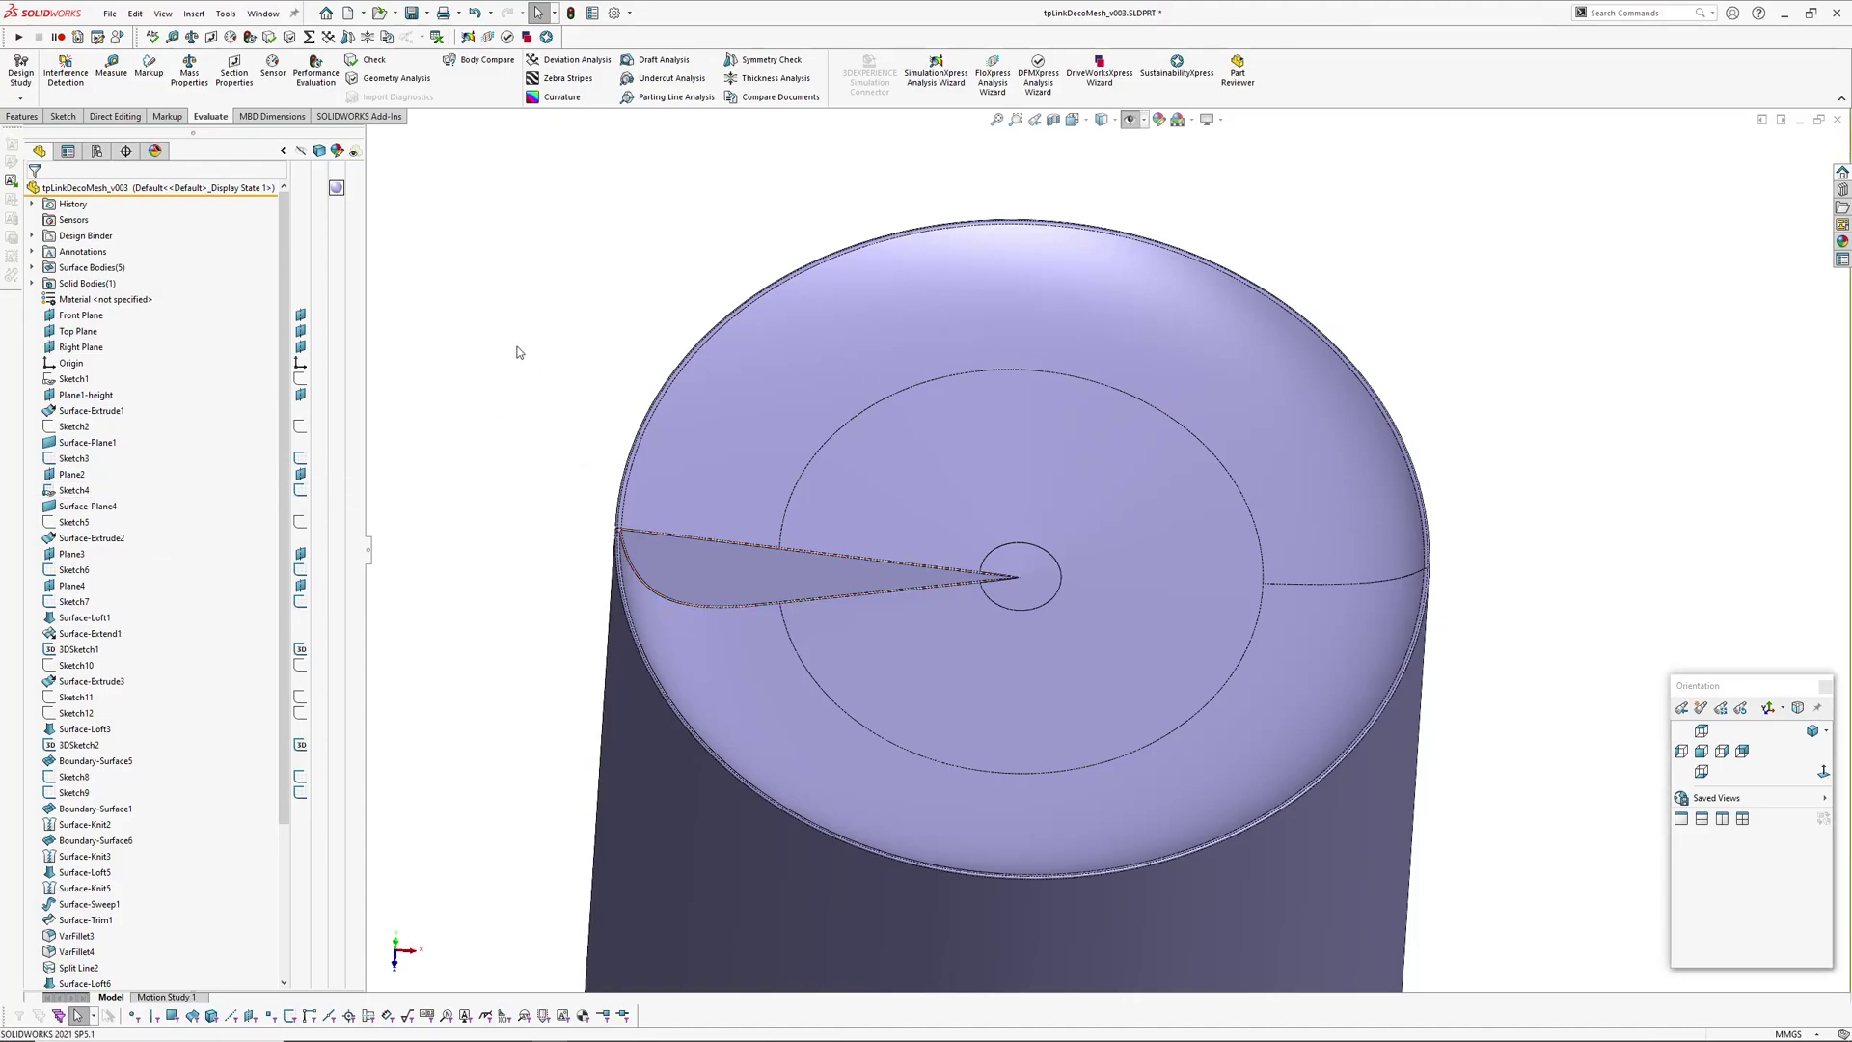
pyautogui.click(64, 380)
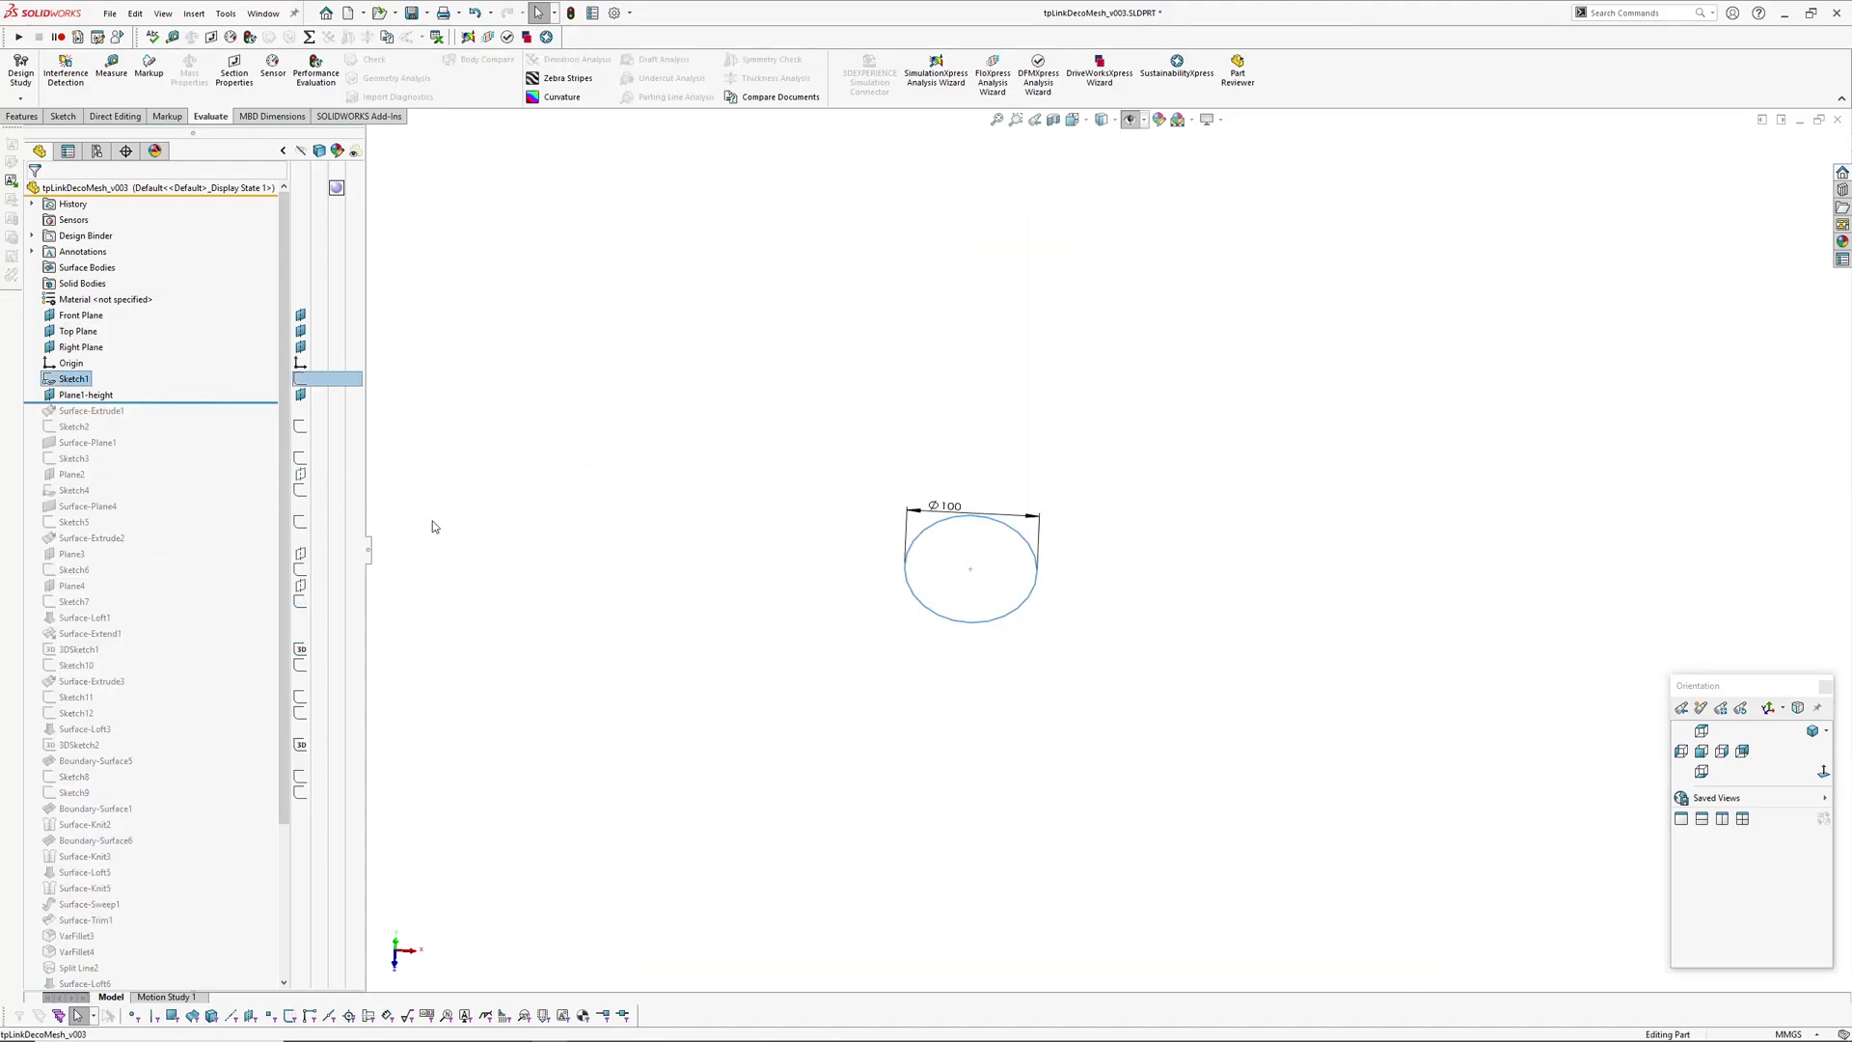
pyautogui.scroll(-2, 835, 566)
pyautogui.moveTo(1005, 546)
pyautogui.mouseDown(button='middle')
pyautogui.moveTo(992, 696)
pyautogui.moveTo(1000, 541)
pyautogui.mouseUp(button='middle')
pyautogui.scroll(-3, 1099, 582)
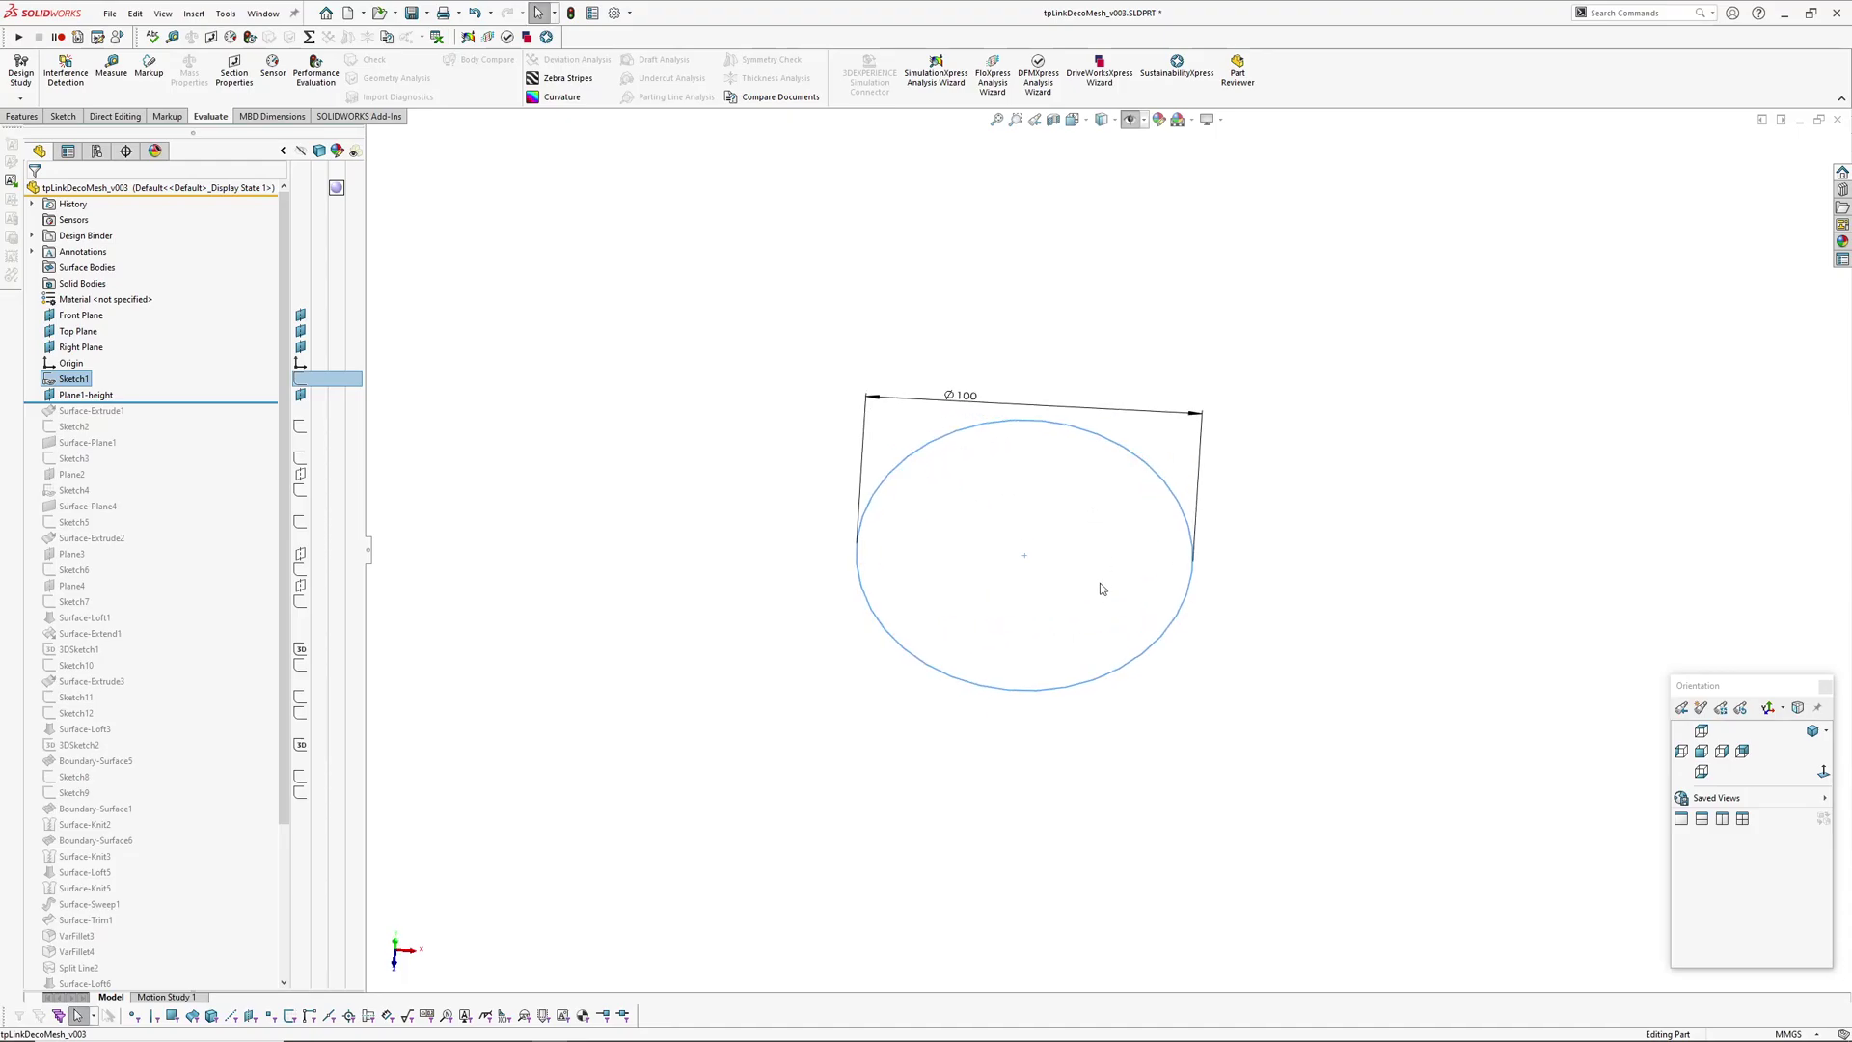
# Step: Highlight Plane1-height and show its offset dimension from the base
pyautogui.click(73, 395)
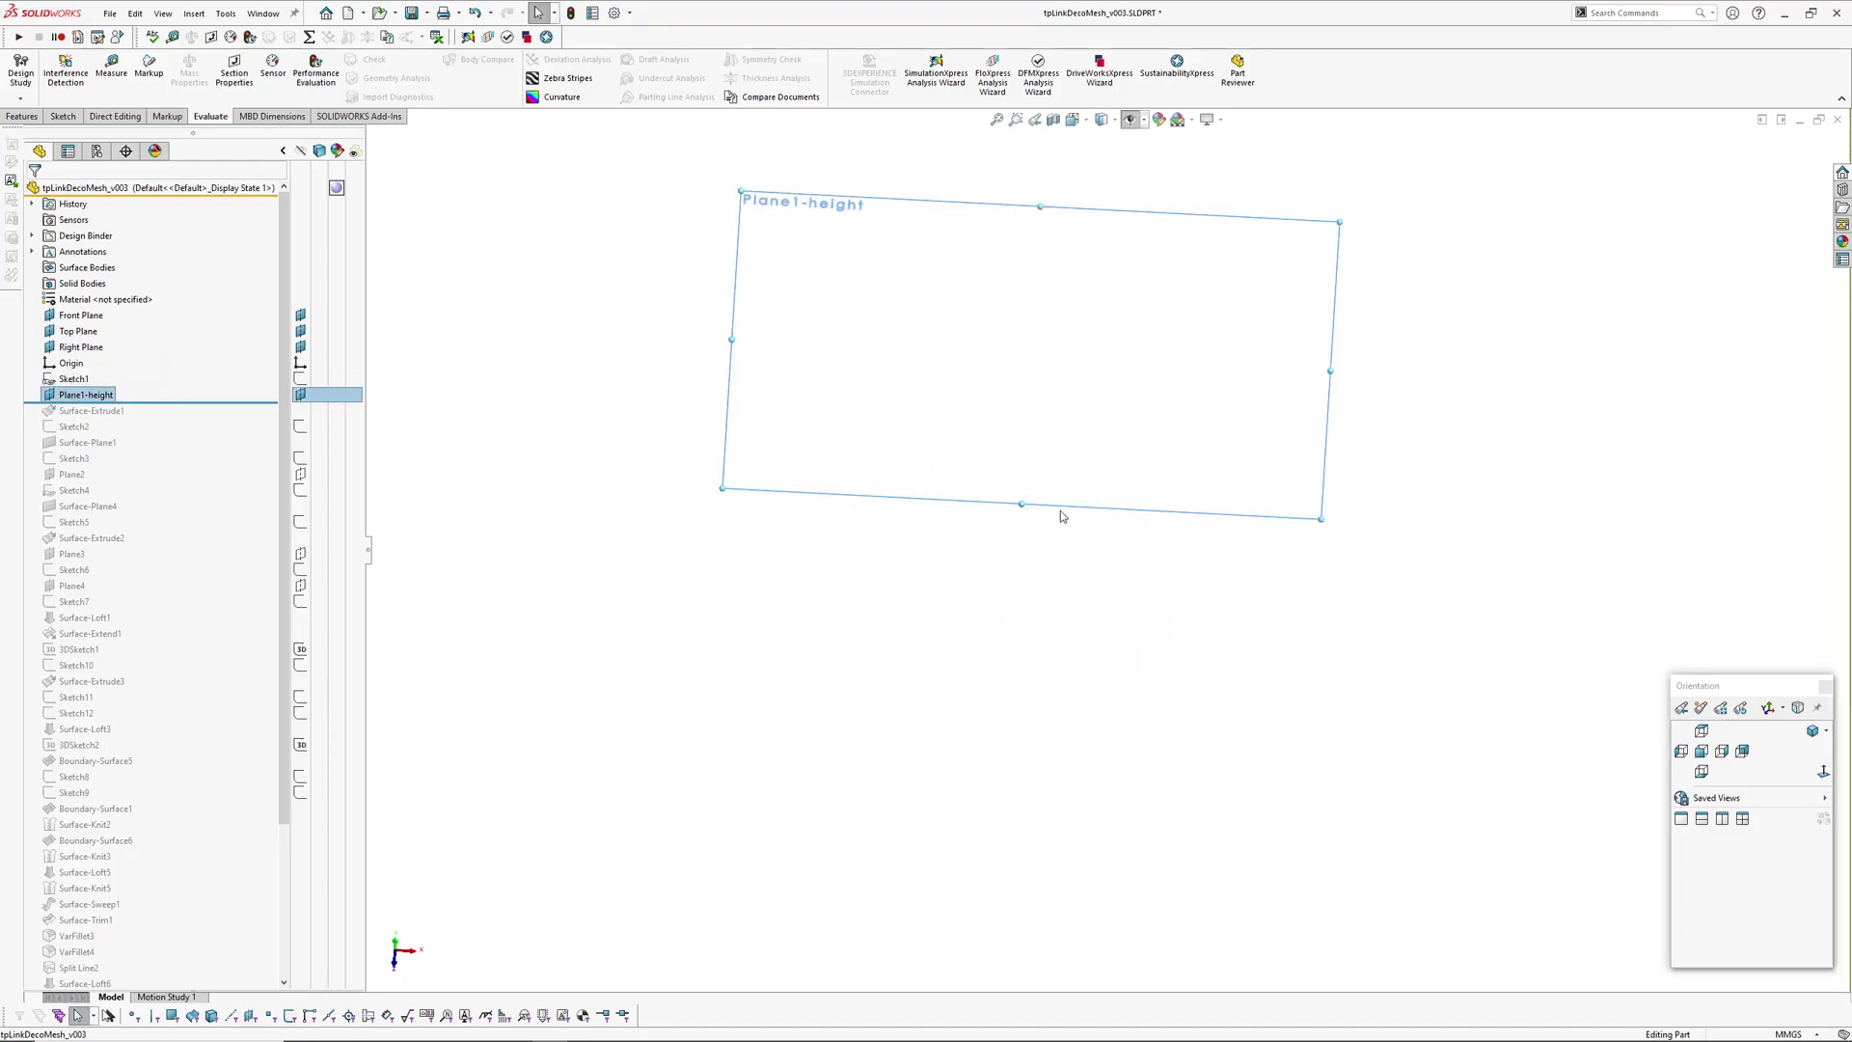
pyautogui.moveTo(1054, 509)
pyautogui.mouseDown(button='middle')
pyautogui.moveTo(1050, 327)
pyautogui.moveTo(923, 517)
pyautogui.moveTo(959, 508)
pyautogui.moveTo(944, 503)
pyautogui.mouseUp(button='middle')
pyautogui.doubleClick(81, 396)
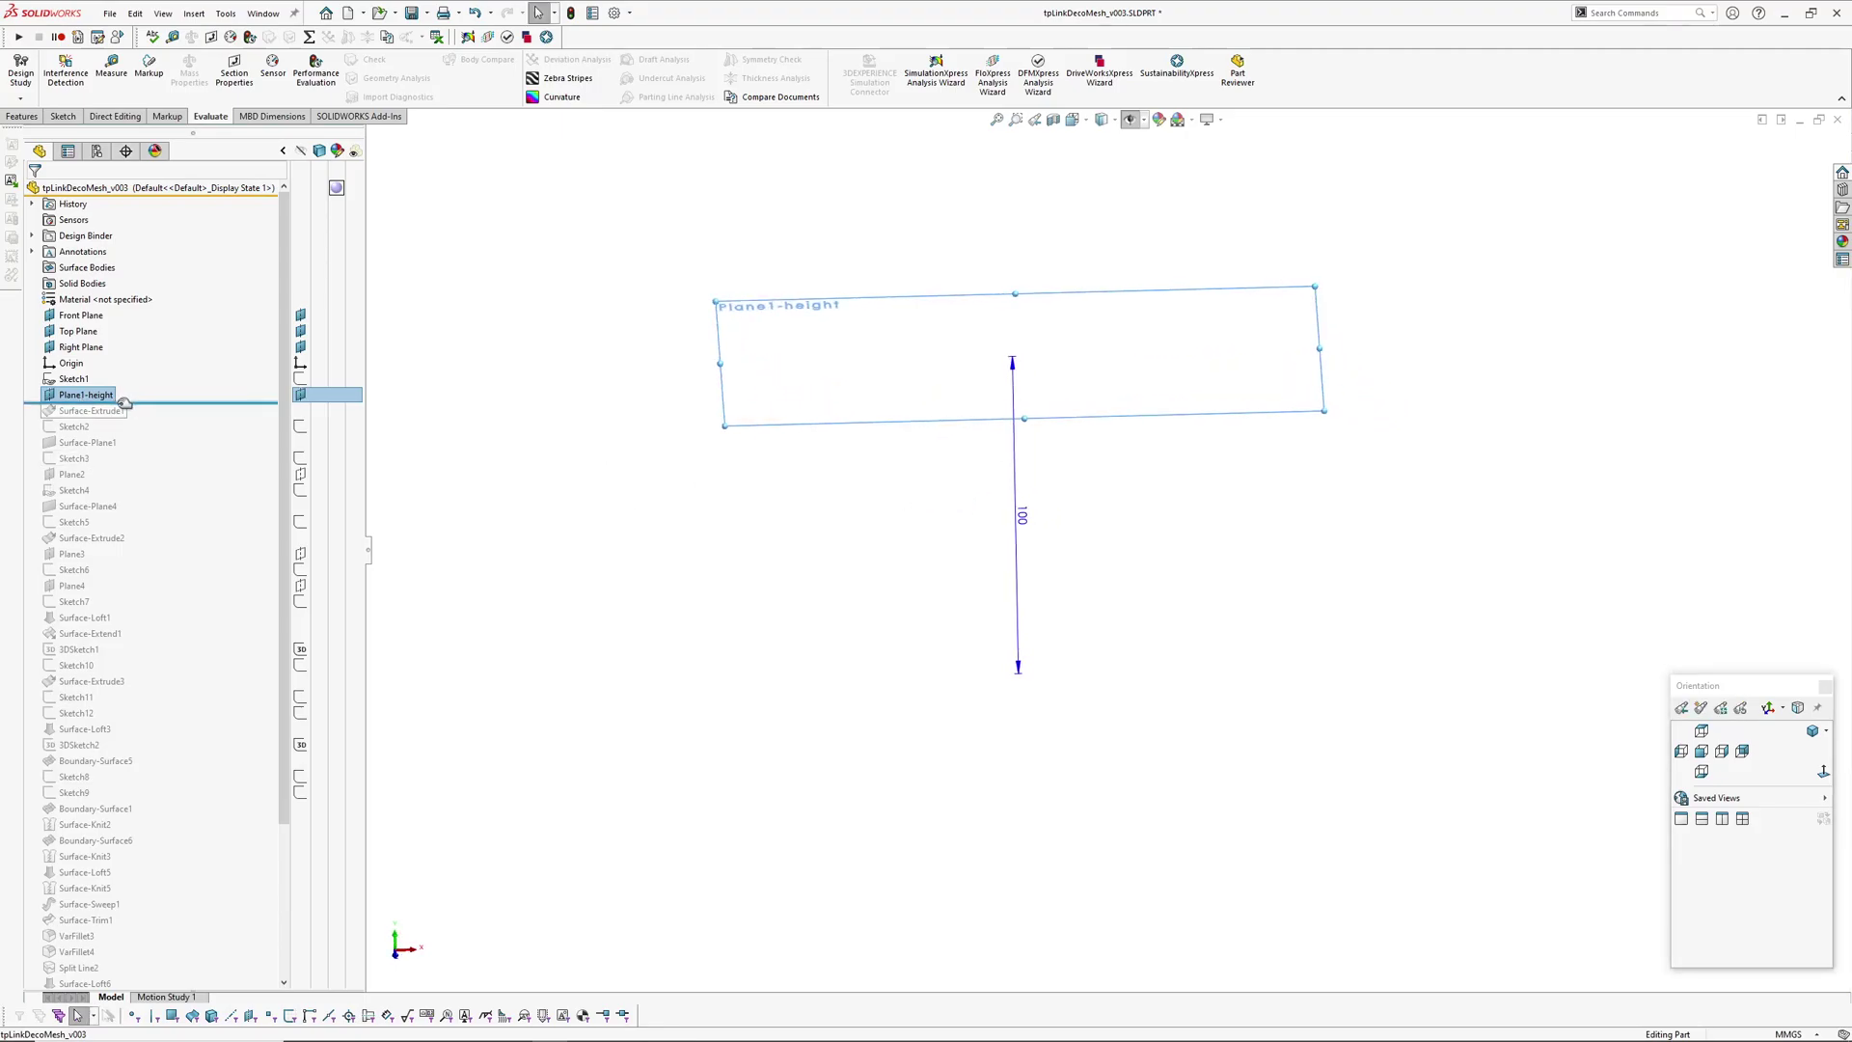
# Step: Roll the history forward past Surface-Extrude1 and examine the extruded cylindrical surface
pyautogui.moveTo(146, 402); pyautogui.dragTo(145, 418)
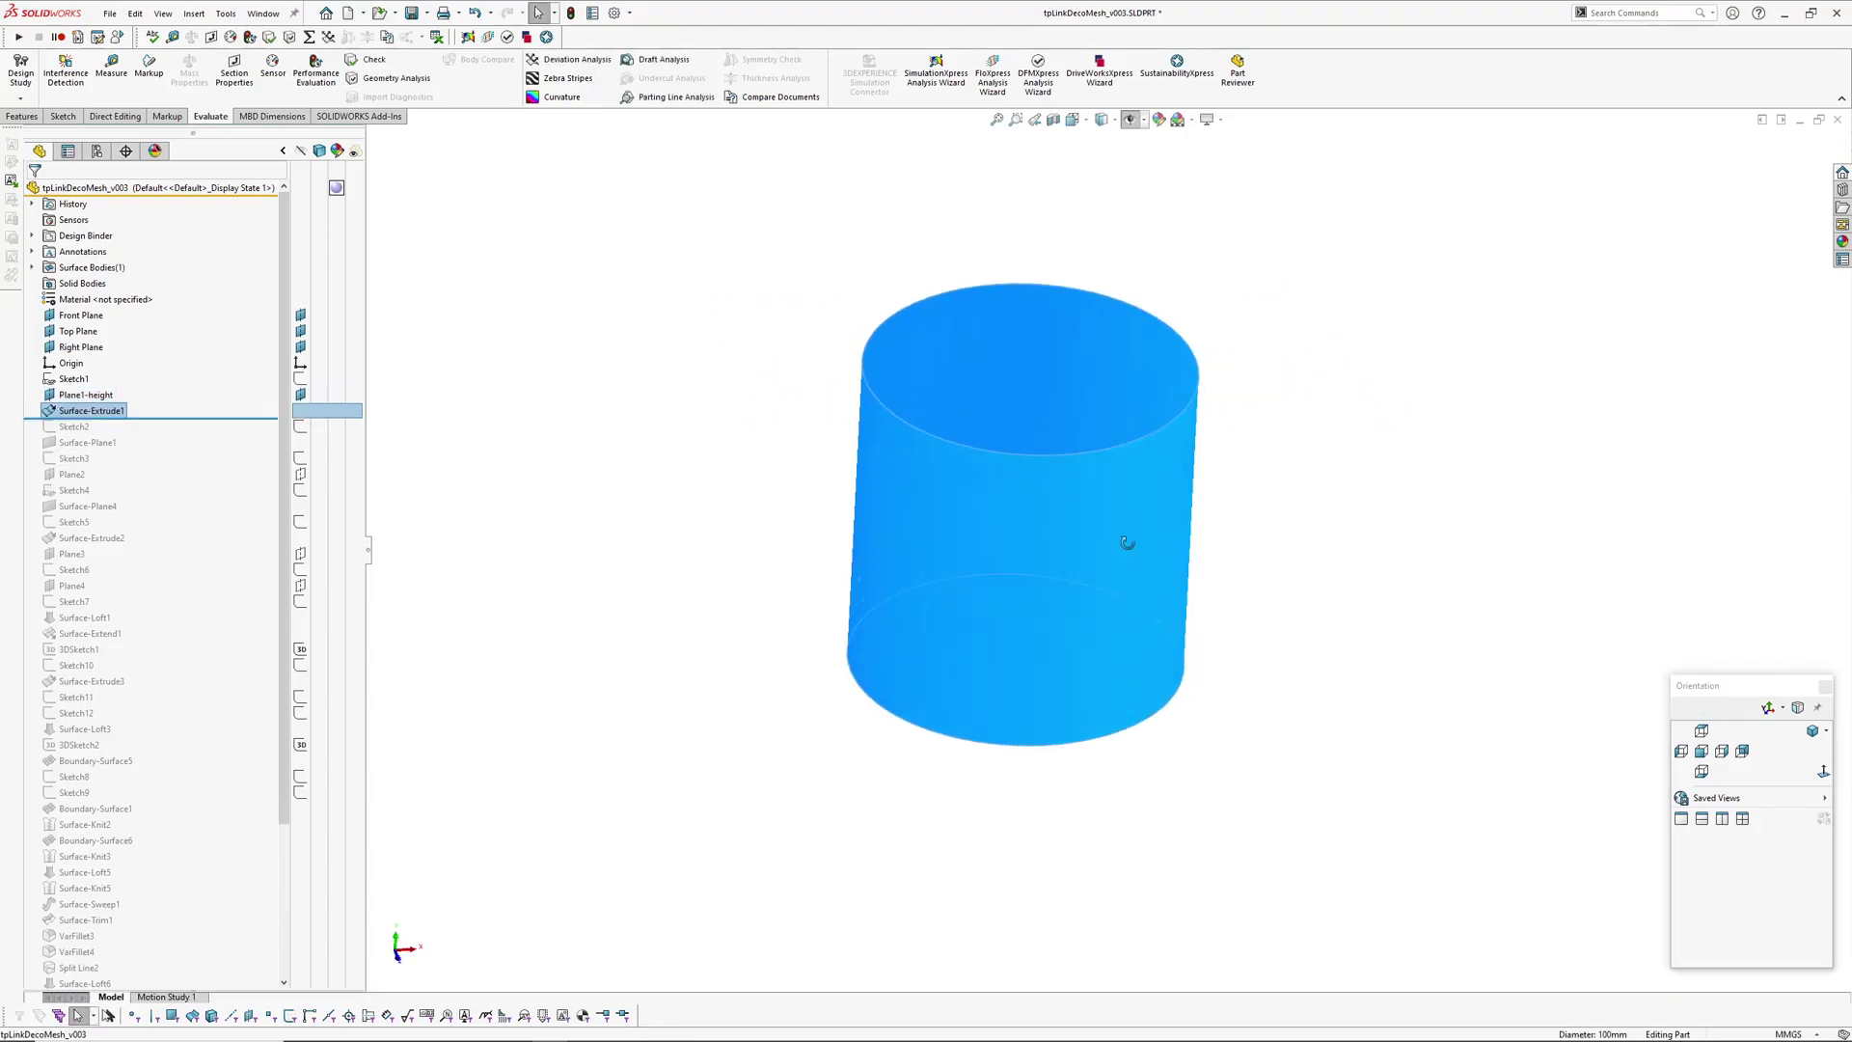
pyautogui.moveTo(1189, 490); pyautogui.dragTo(1141, 546, button='middle')
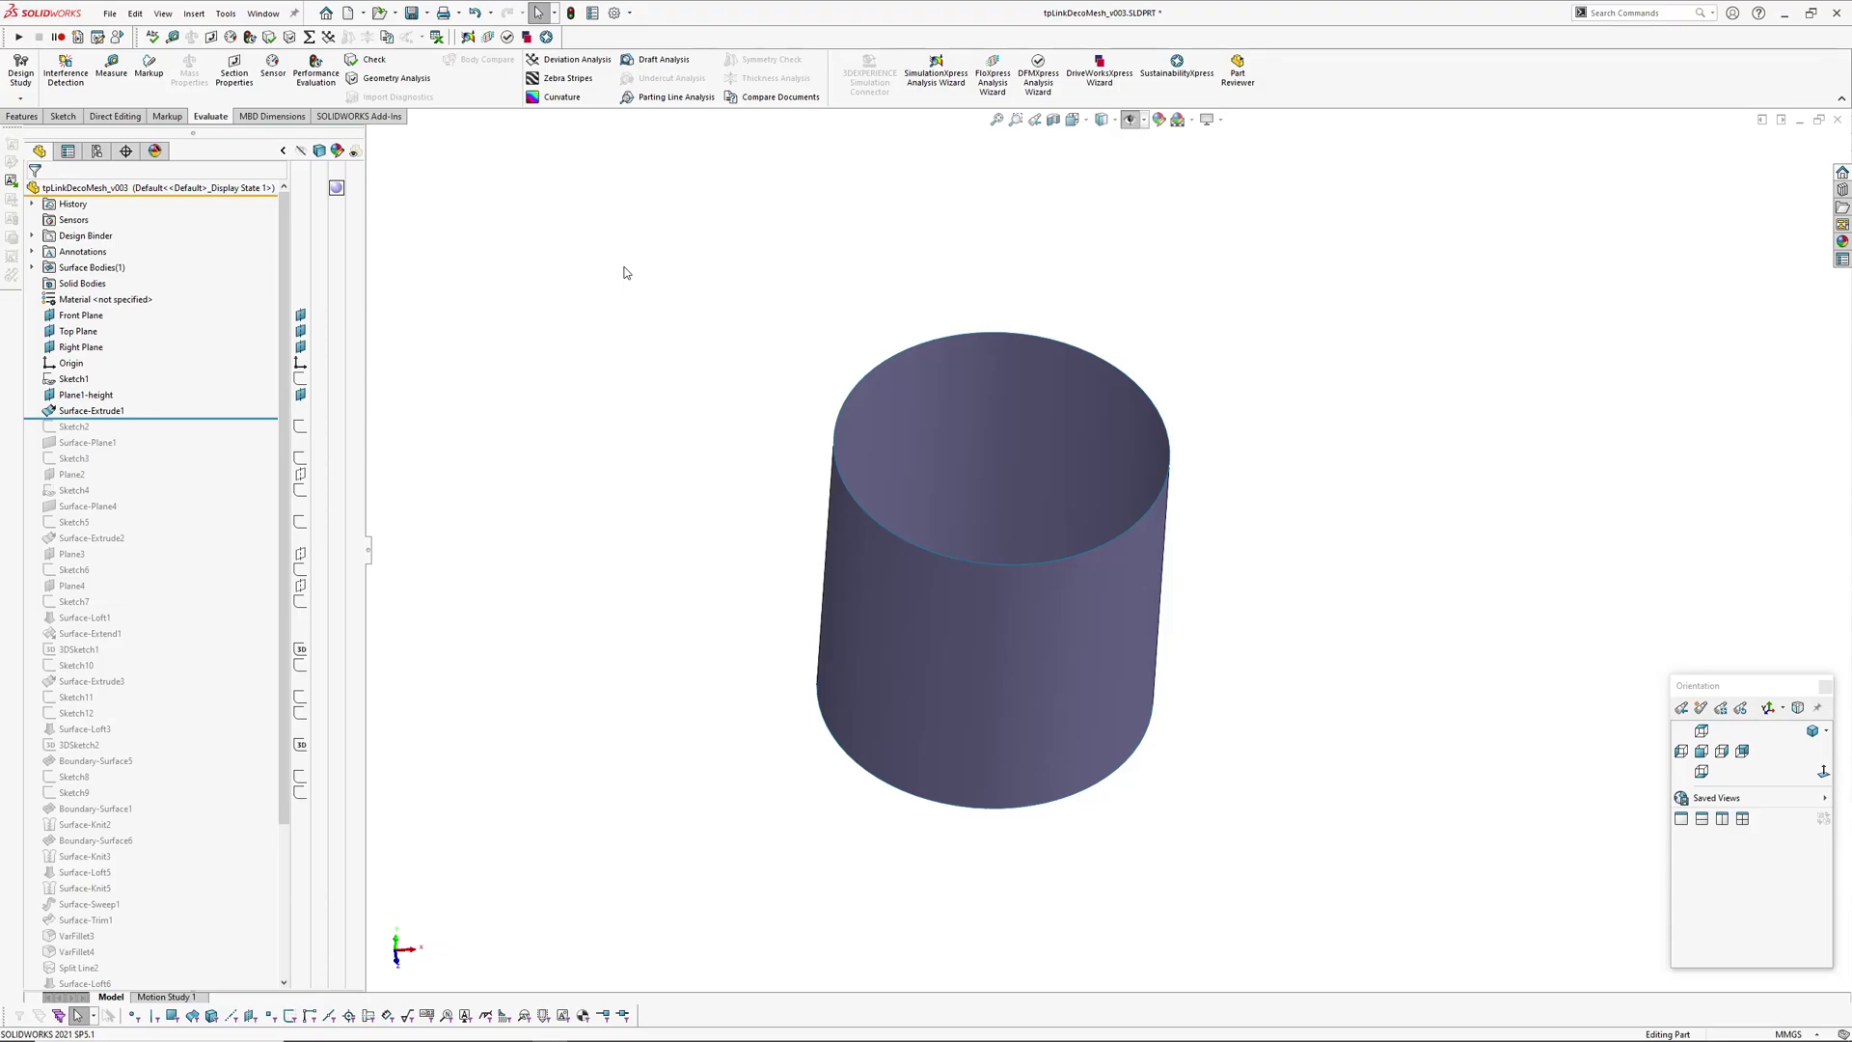
pyautogui.moveTo(624, 273); pyautogui.dragTo(820, 302, button='middle')
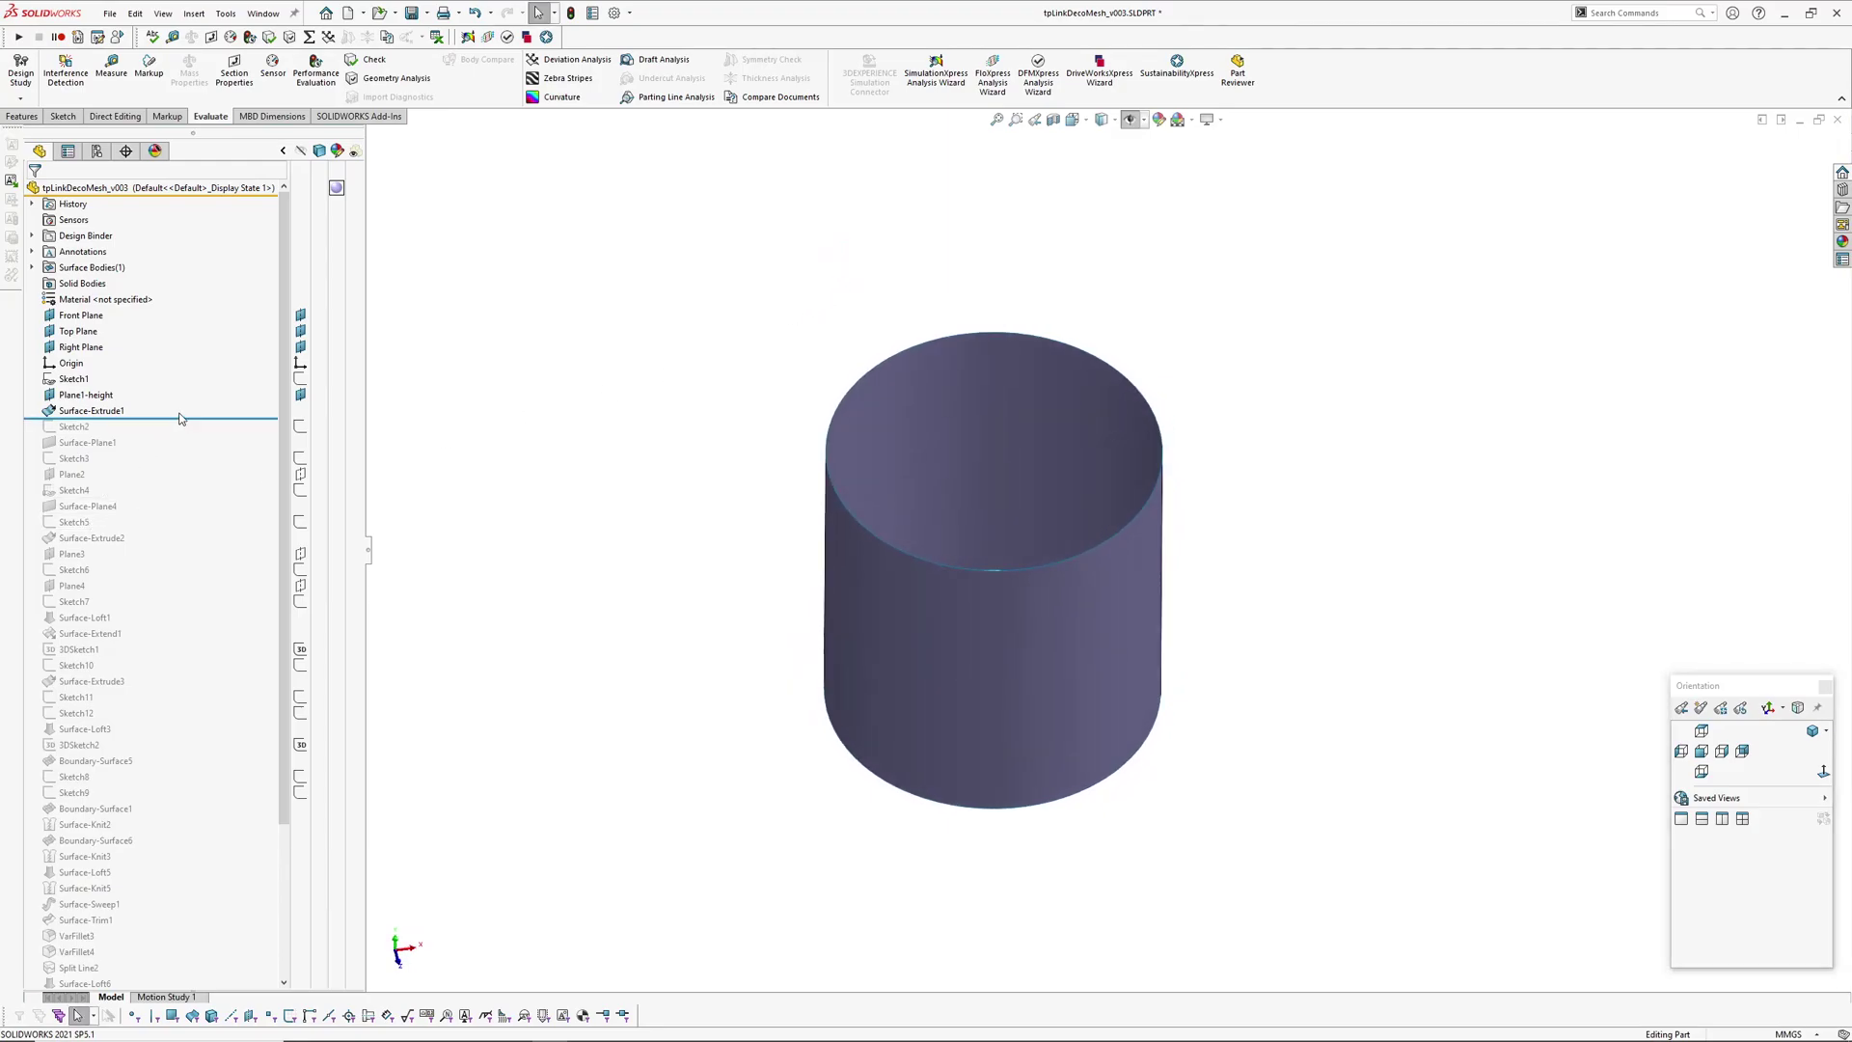
# Step: Roll the history forward past Surface-Plane1 and inspect the thin planar ring along the cylinder's upper rim
pyautogui.moveTo(179, 418); pyautogui.dragTo(182, 447)
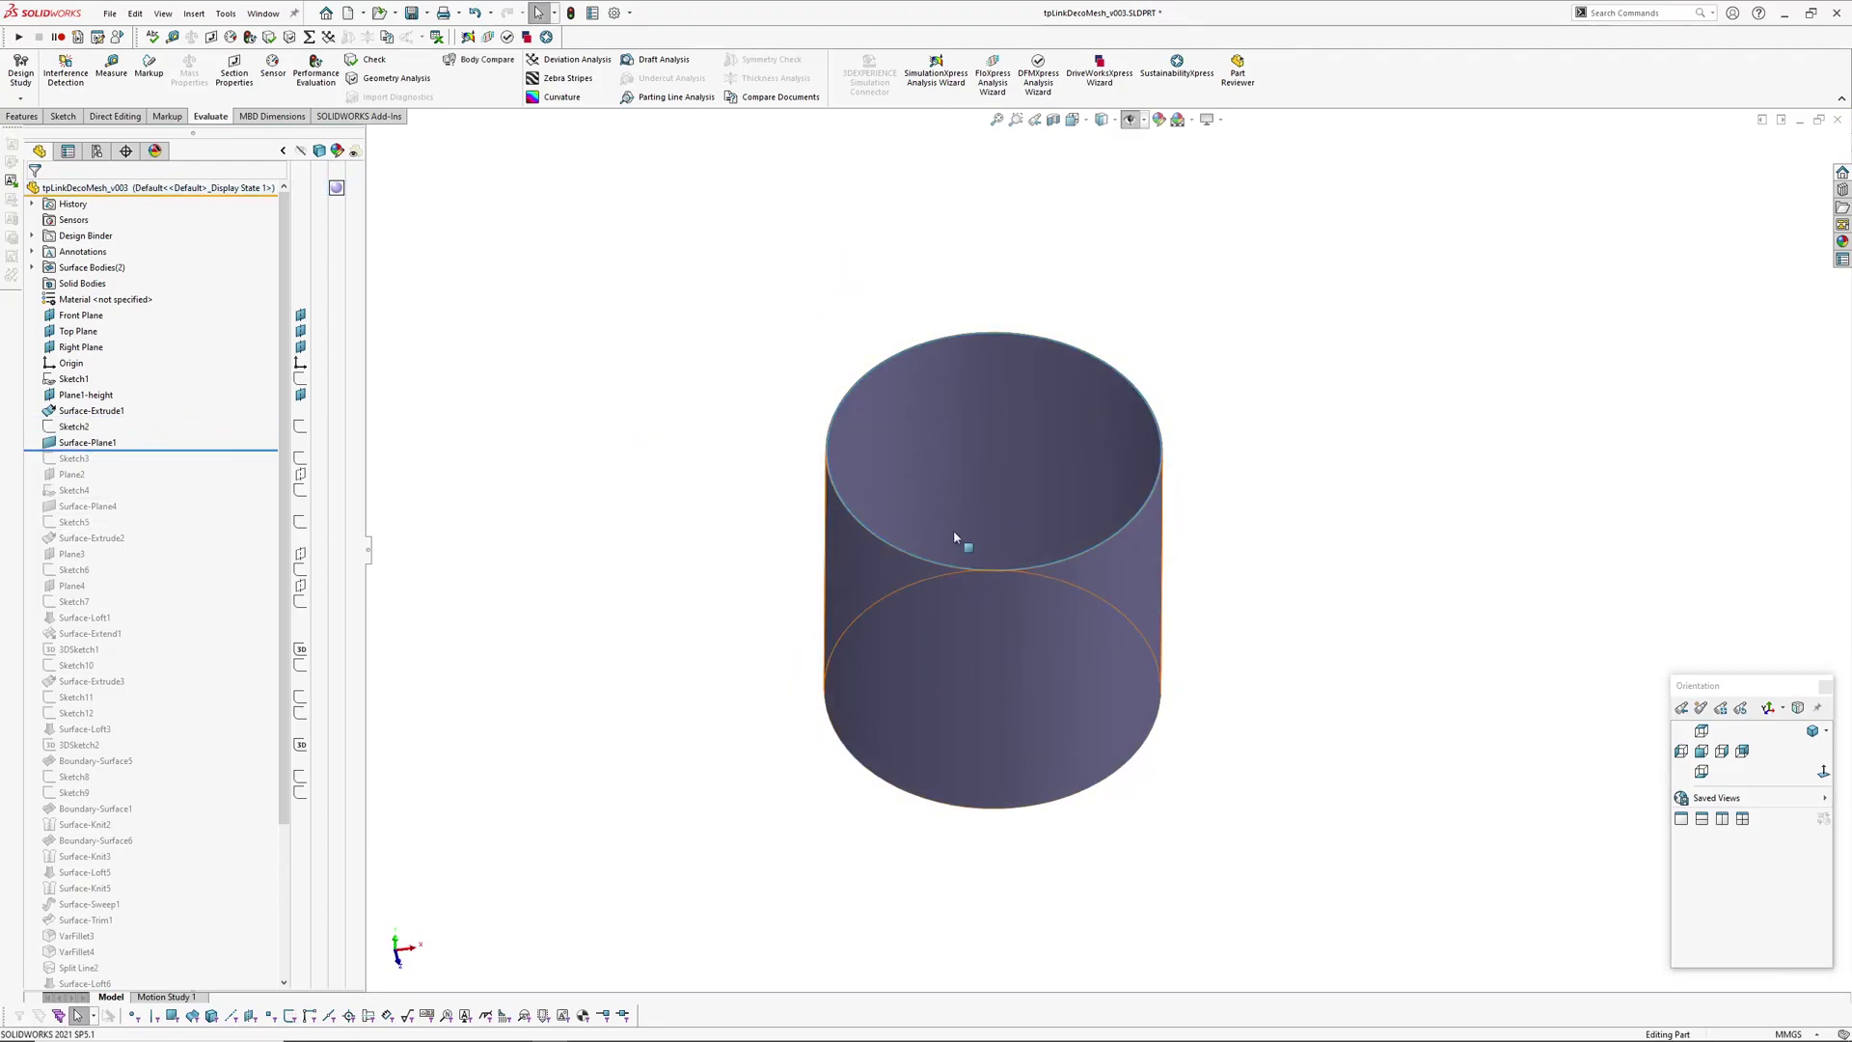
pyautogui.scroll(-5, 953, 532)
pyautogui.scroll(5, 728, 372)
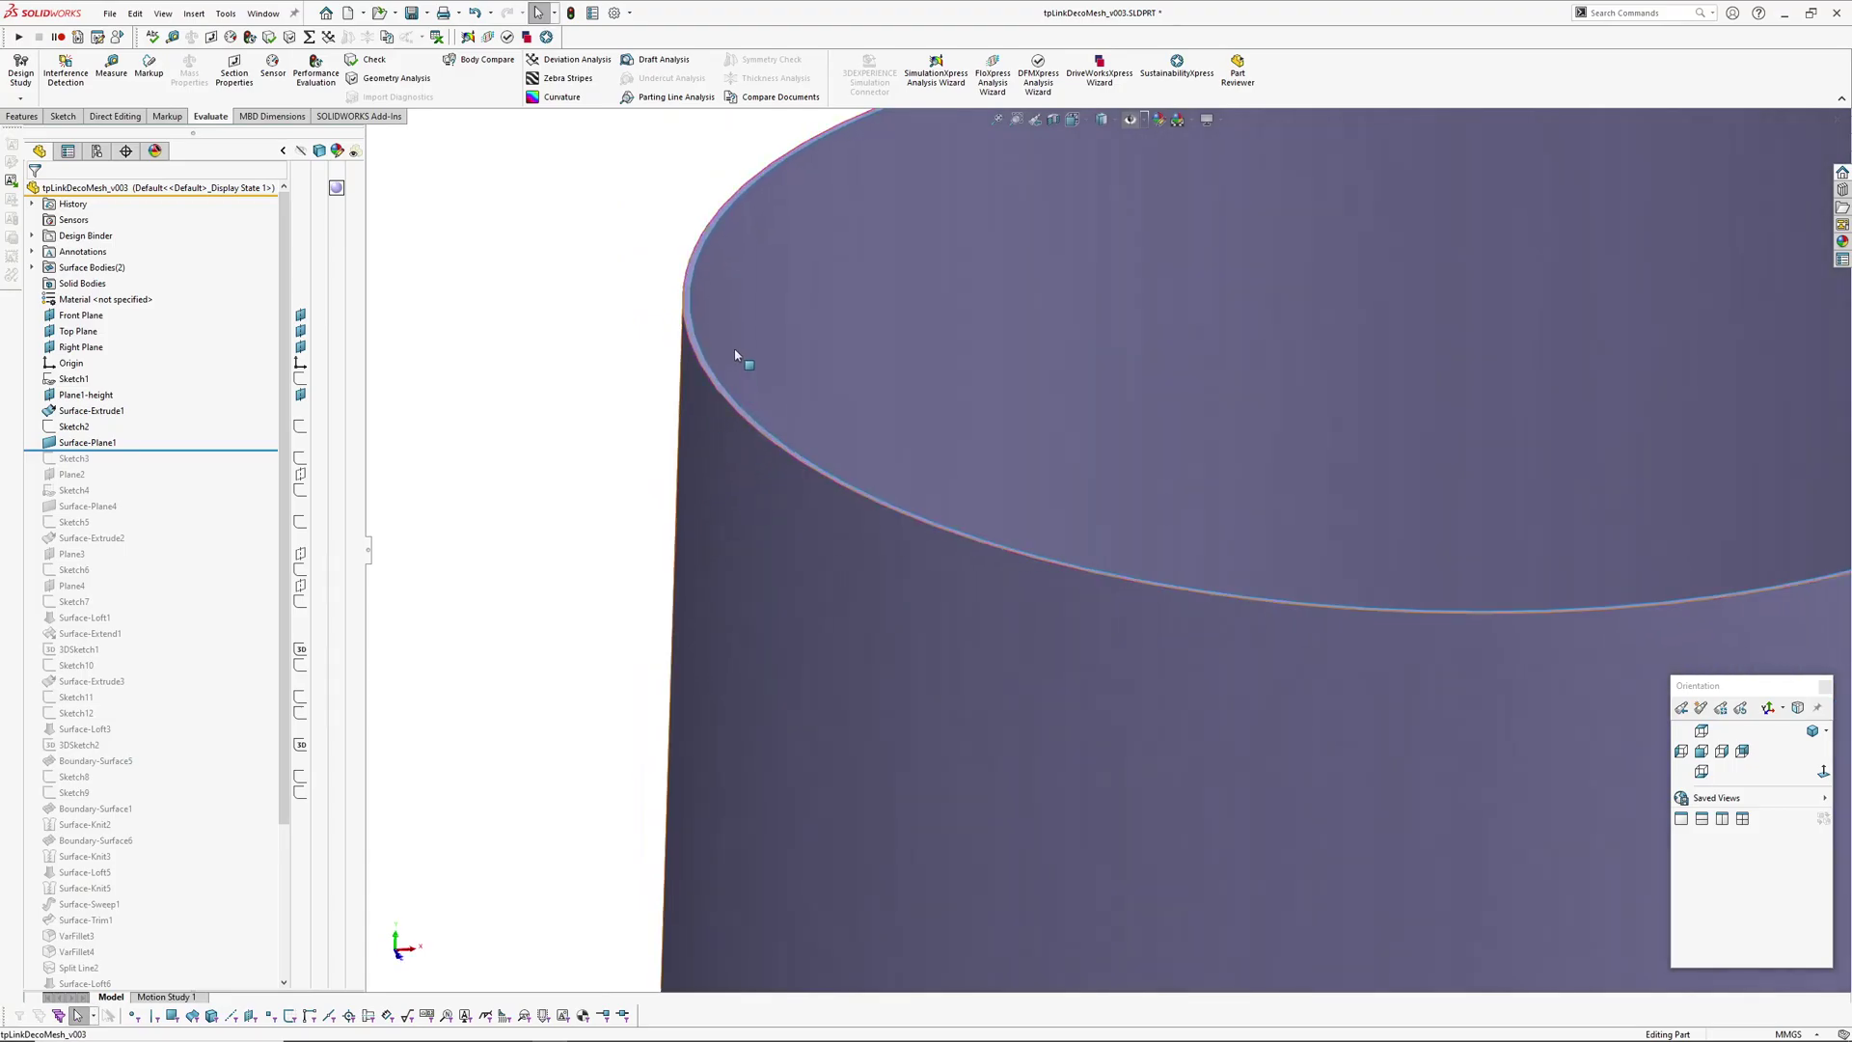
pyautogui.scroll(-6, 728, 355)
pyautogui.click(792, 366)
pyautogui.scroll(6, 926, 512)
pyautogui.moveTo(1125, 537); pyautogui.dragTo(1367, 546, button='middle')
pyautogui.scroll(3, 1367, 547)
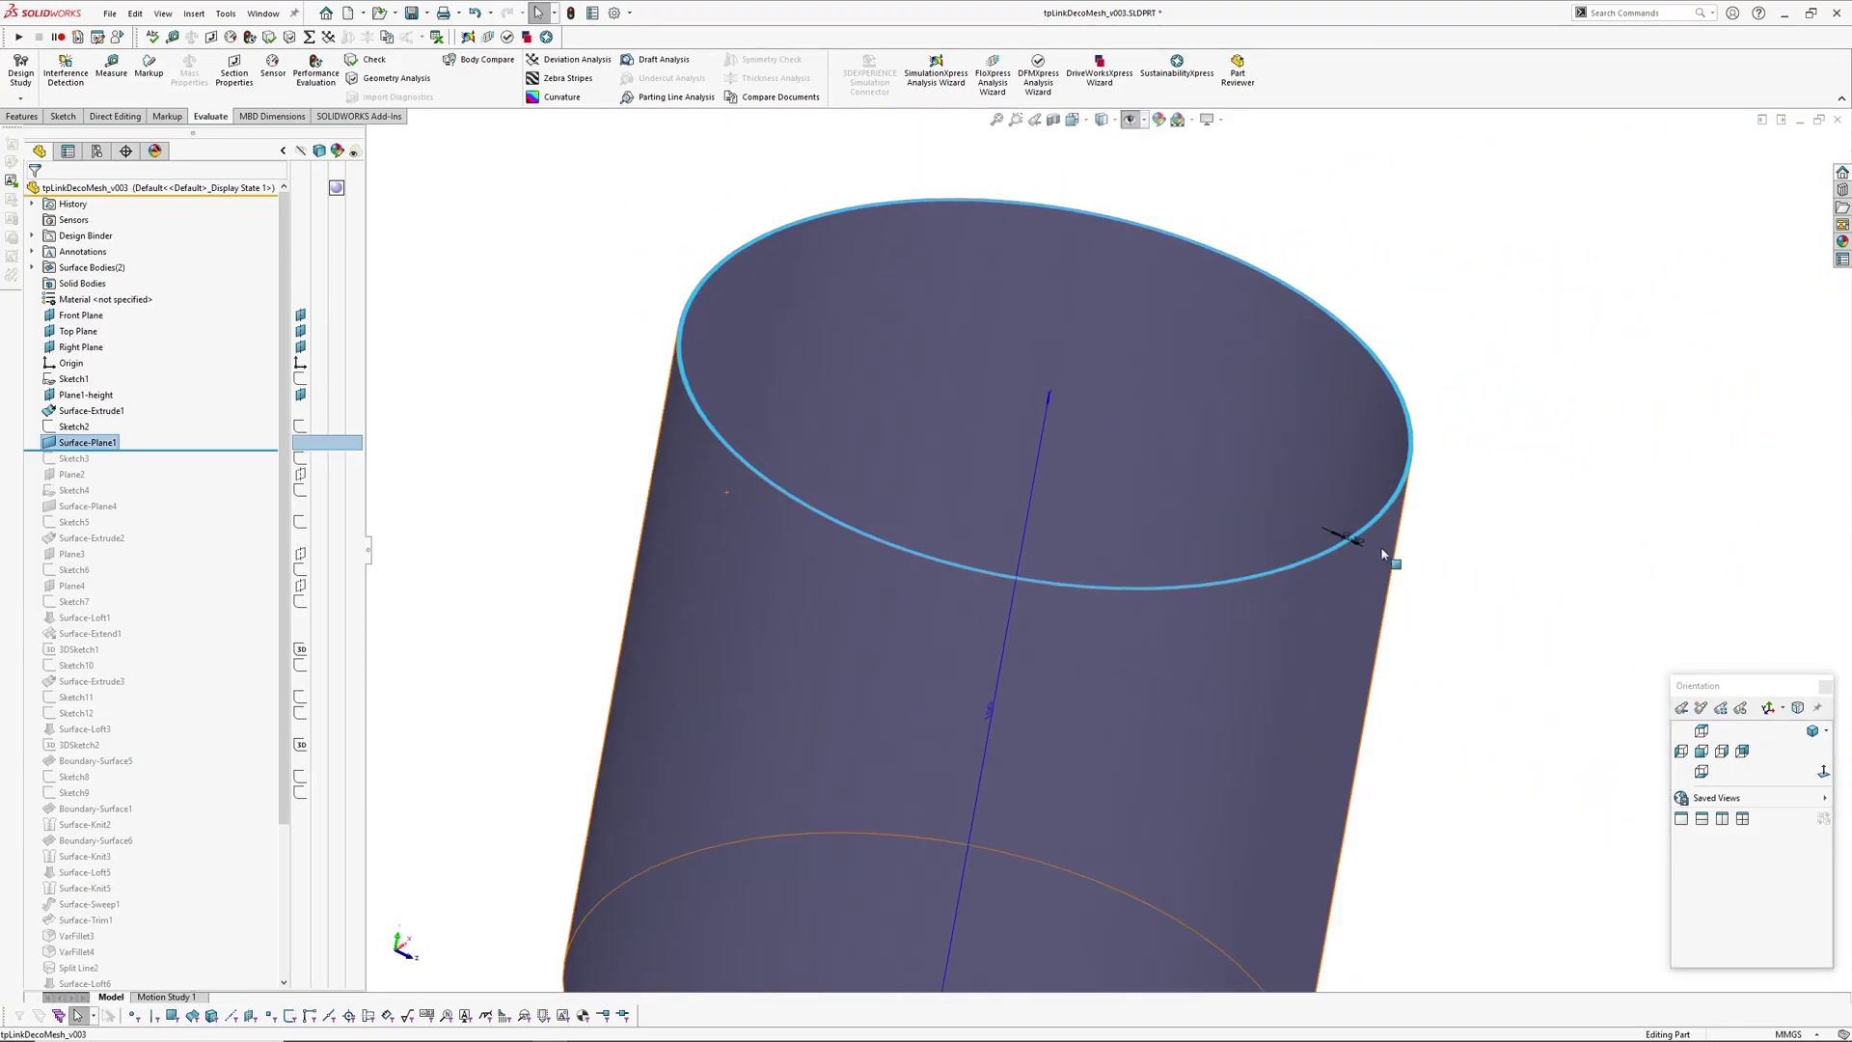
pyautogui.scroll(-5, 1178, 524)
pyautogui.scroll(7, 1054, 495)
pyautogui.moveTo(1101, 450); pyautogui.dragTo(1041, 546, button='middle')
pyautogui.click(1044, 572)
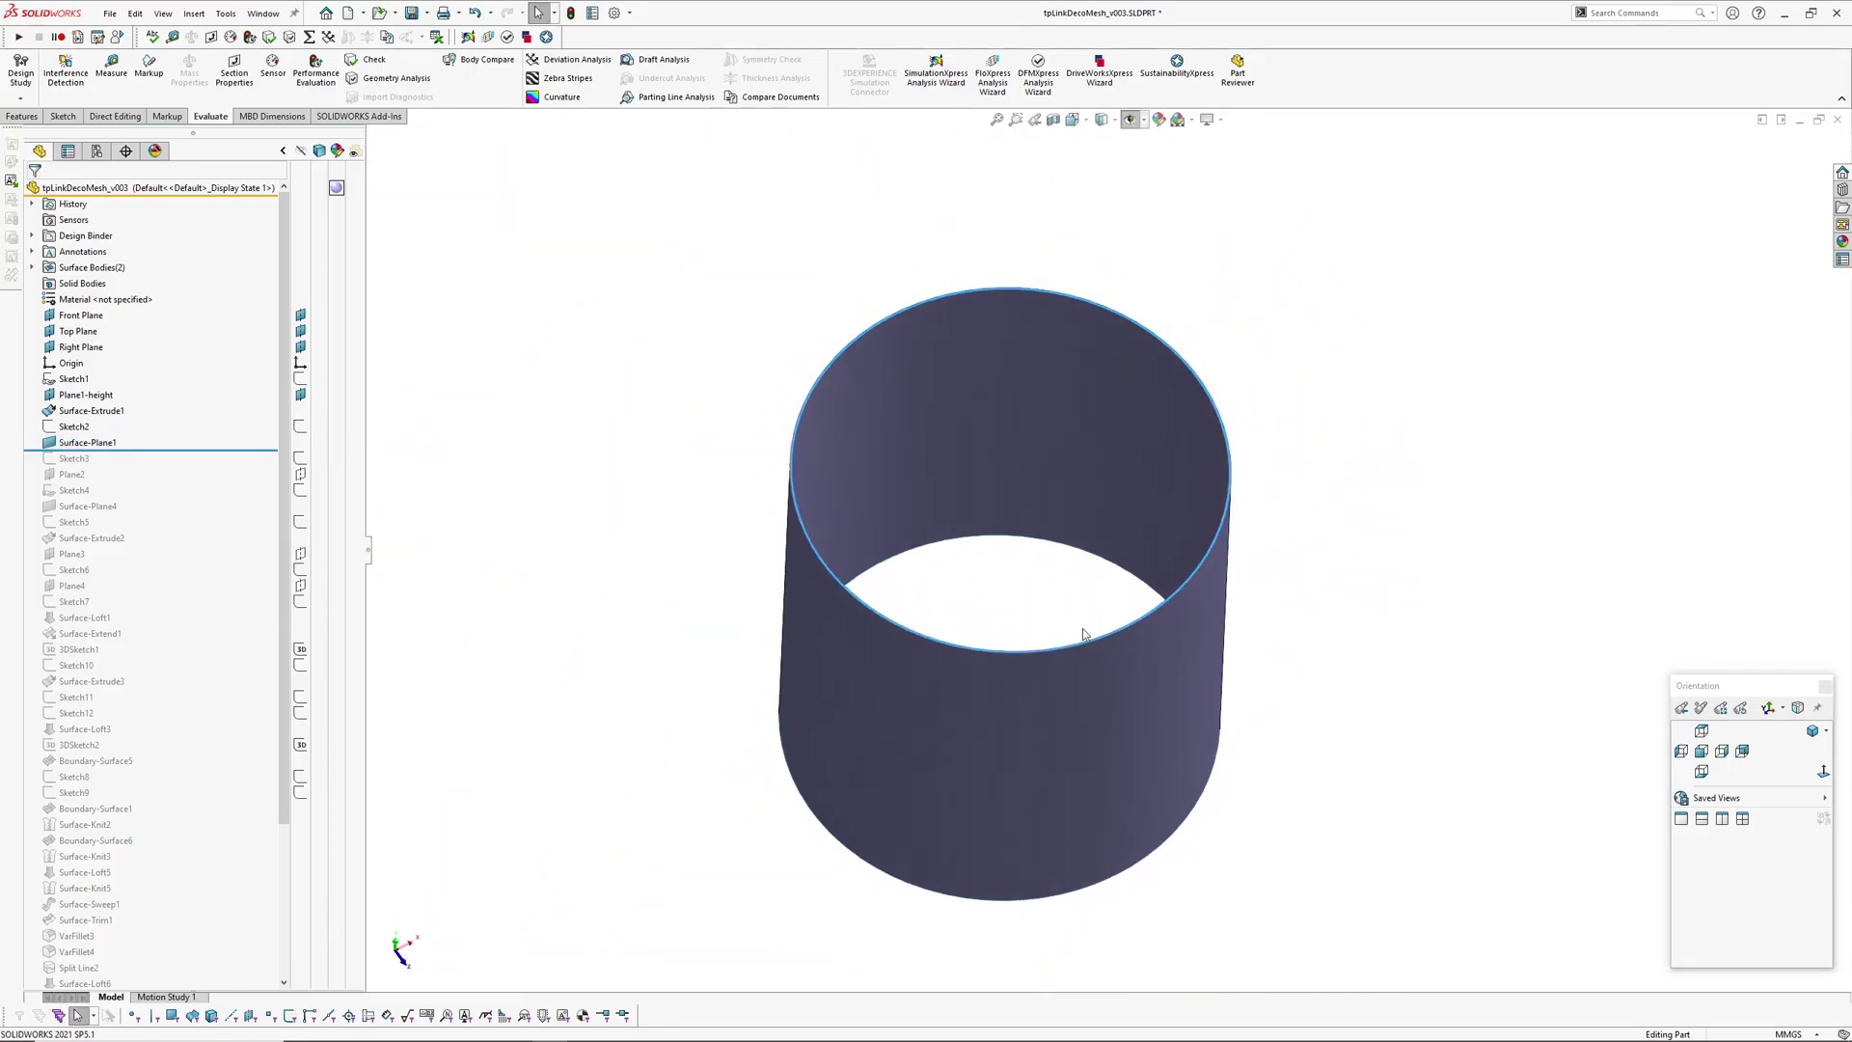
pyautogui.moveTo(1091, 632); pyautogui.dragTo(1062, 611, button='middle')
pyautogui.moveTo(626, 440)
pyautogui.keyDown('ctrl'); pyautogui.mouseDown(button='middle')
pyautogui.moveTo(616, 491)
pyautogui.moveTo(615, 430)
pyautogui.mouseUp(button='middle'); pyautogui.keyUp('ctrl')
# Step: Roll the history forward past Plane2 and inspect the angled line in Sketch3 across the cylinder's opening
pyautogui.moveTo(153, 450); pyautogui.dragTo(180, 474)
pyautogui.scroll(-3, 1025, 512)
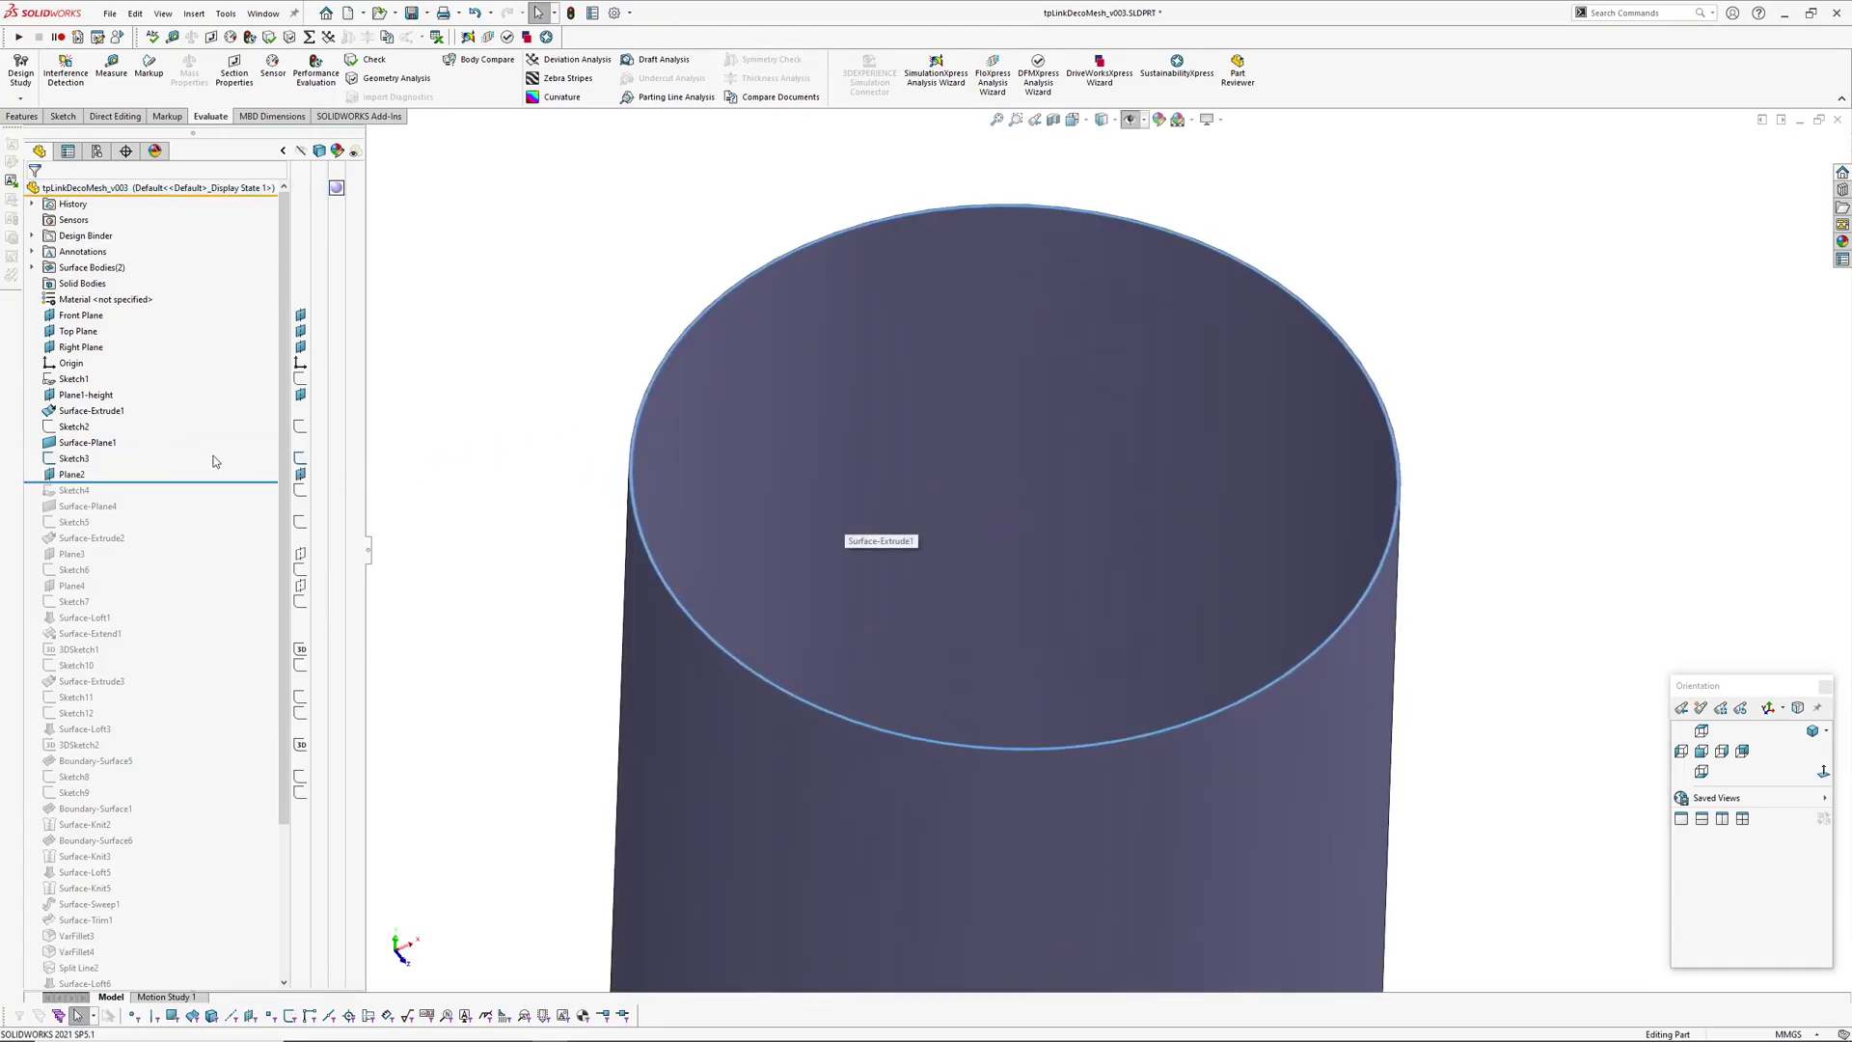
pyautogui.click(68, 460)
pyautogui.moveTo(888, 641)
pyautogui.mouseDown(button='middle')
pyautogui.moveTo(887, 383)
pyautogui.moveTo(967, 520)
pyautogui.mouseUp(button='middle')
pyautogui.moveTo(941, 405); pyautogui.dragTo(936, 478, button='middle')
pyautogui.scroll(-2, 1027, 414)
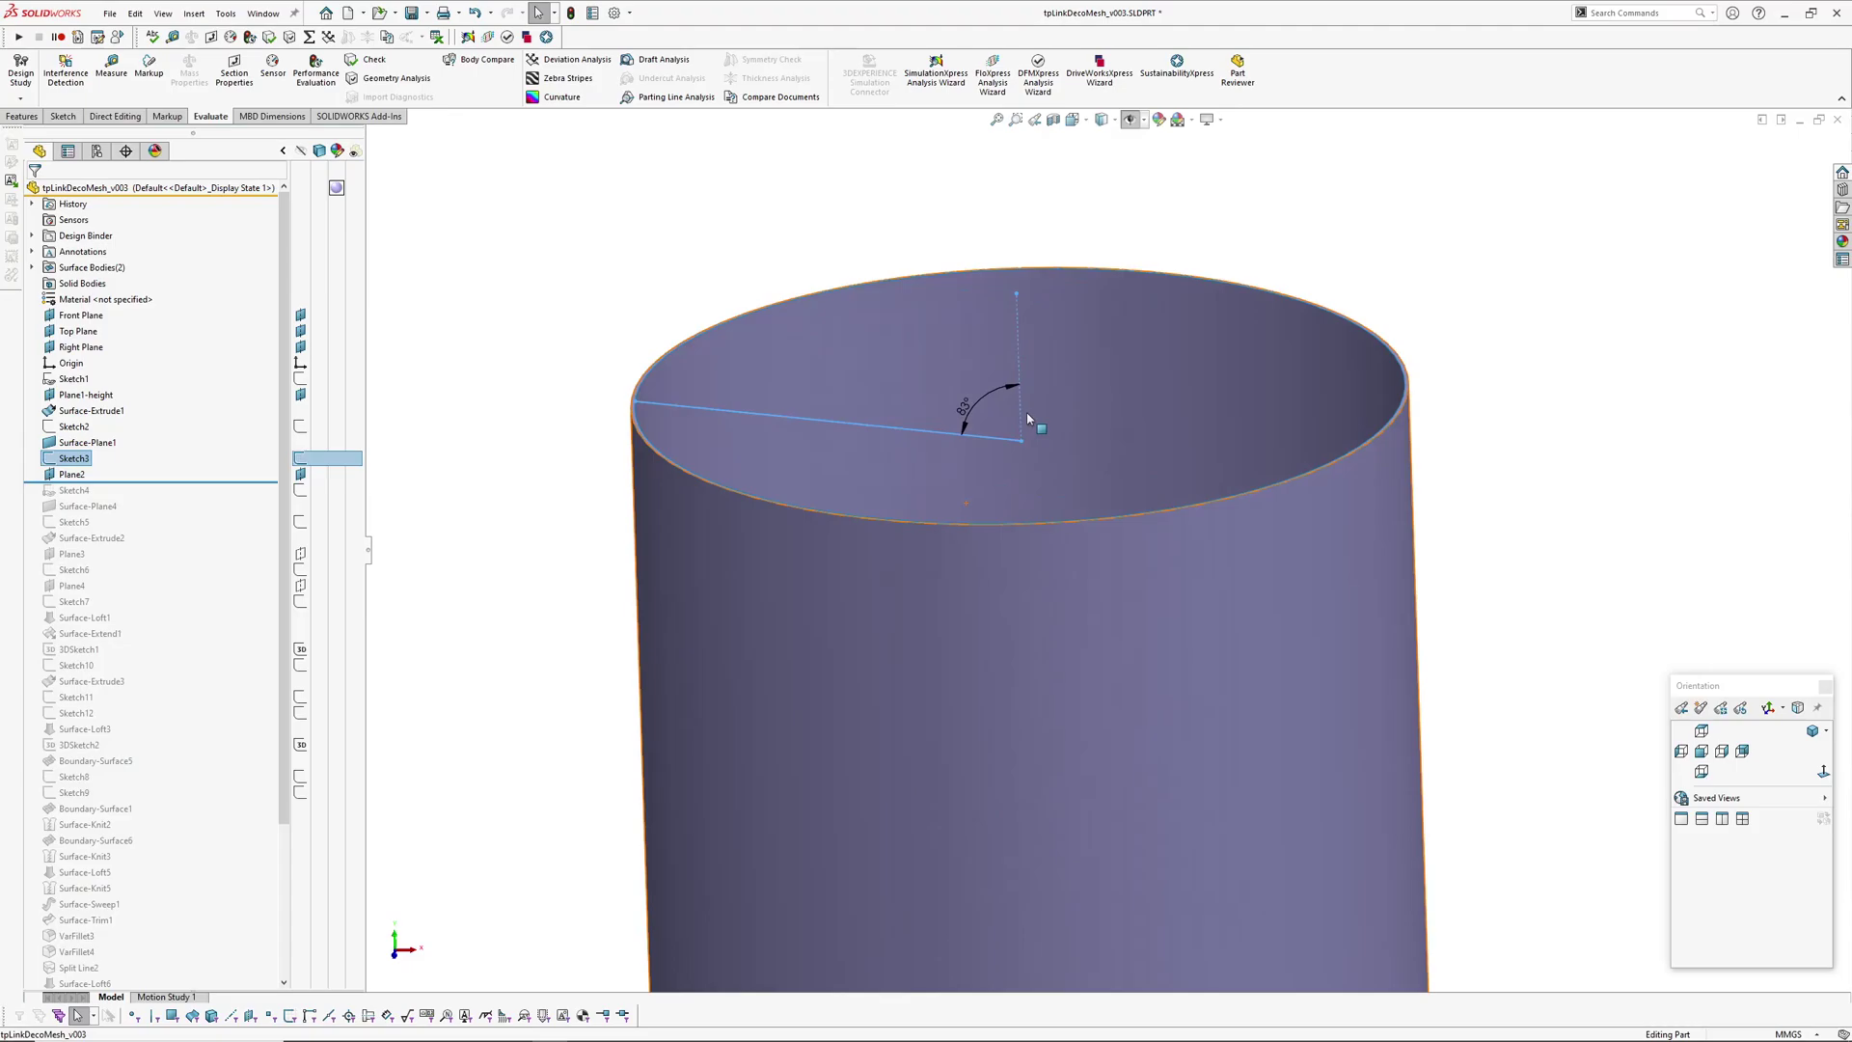
pyautogui.click(491, 403)
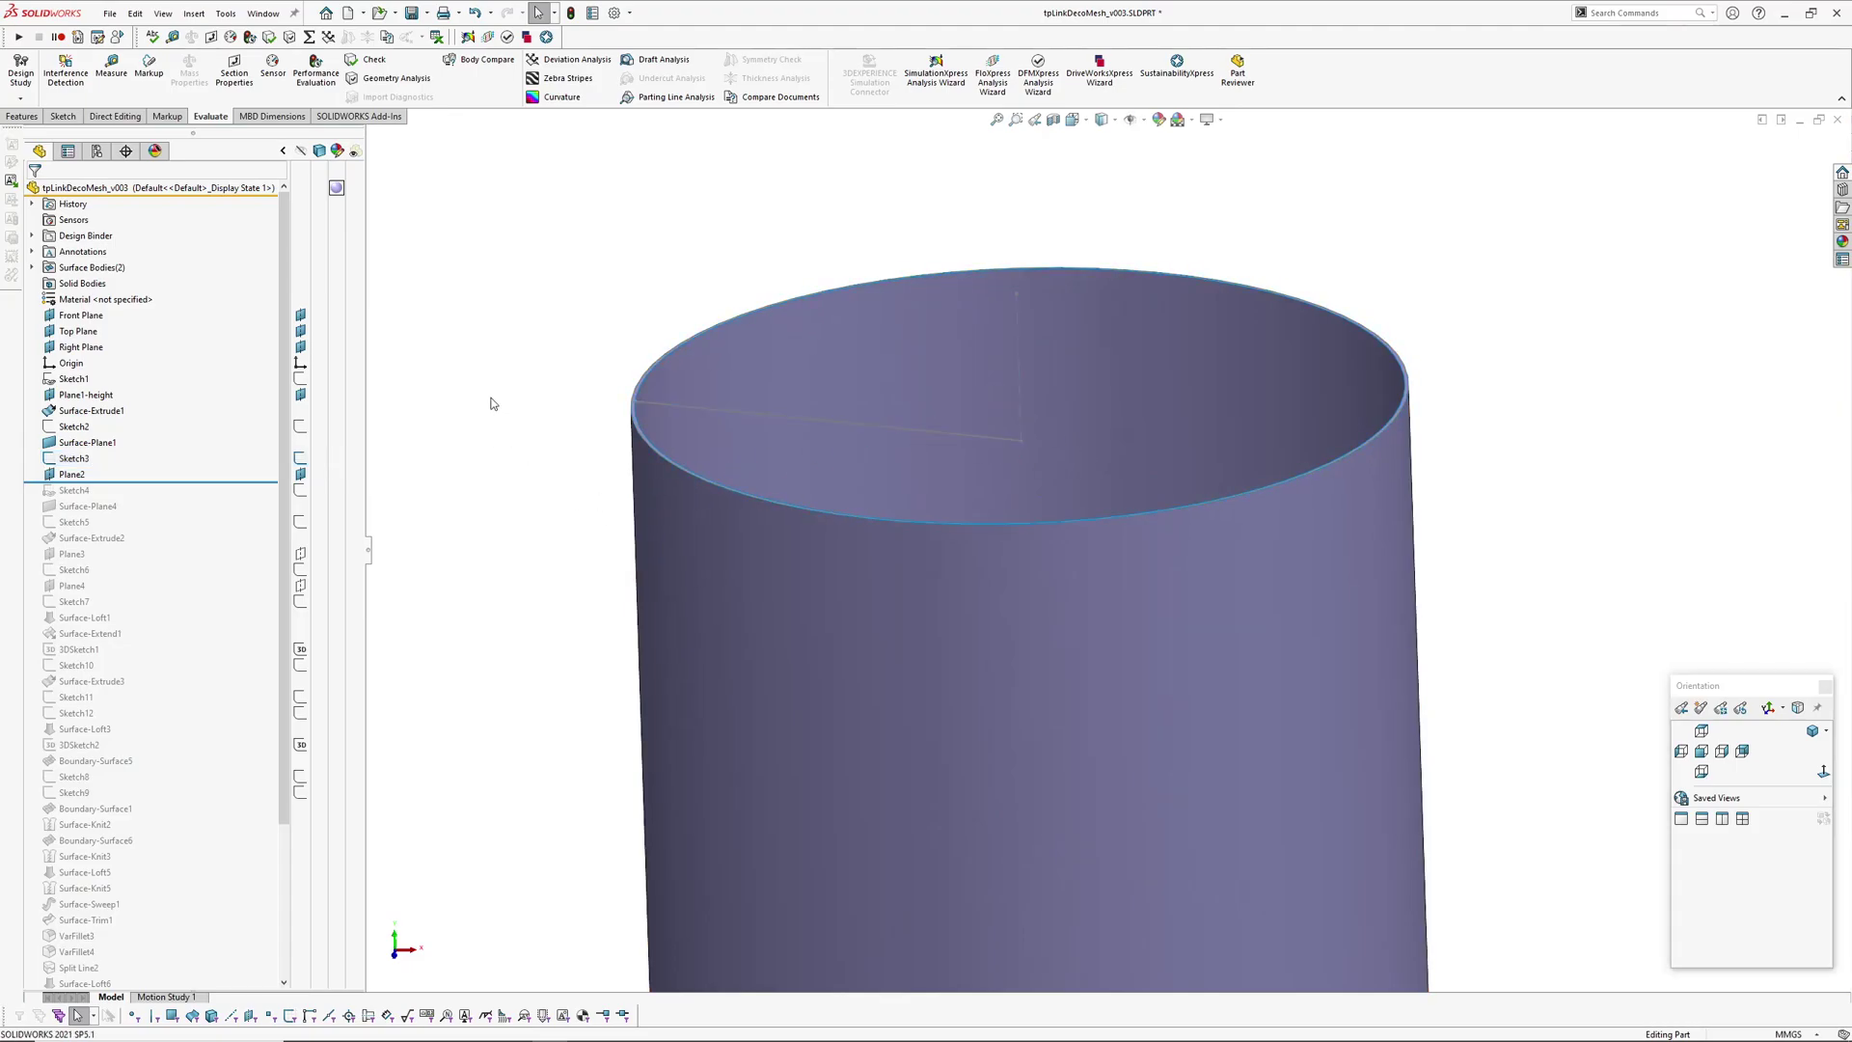
pyautogui.moveTo(528, 459); pyautogui.dragTo(468, 457, button='middle')
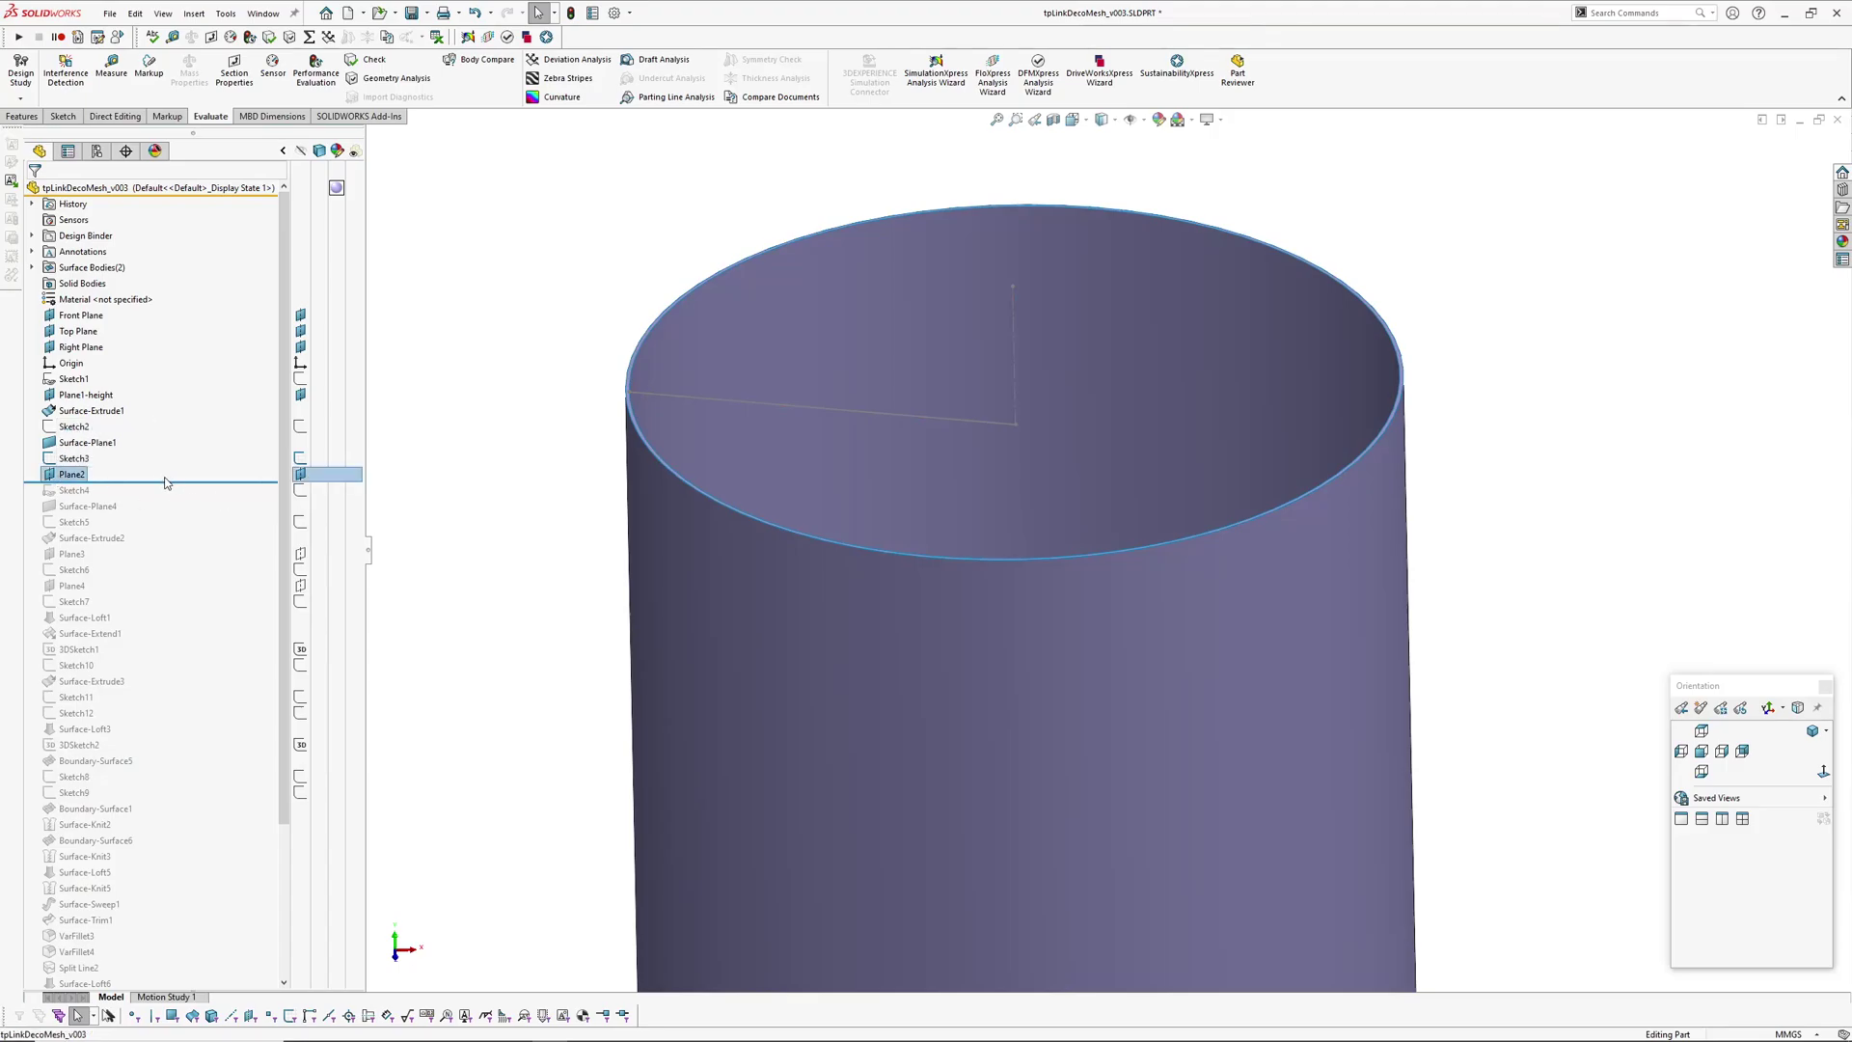
# Step: Roll the history forward past Surface-Plane4 and highlight the wedge profile in Sketch4
pyautogui.moveTo(171, 481); pyautogui.dragTo(169, 514)
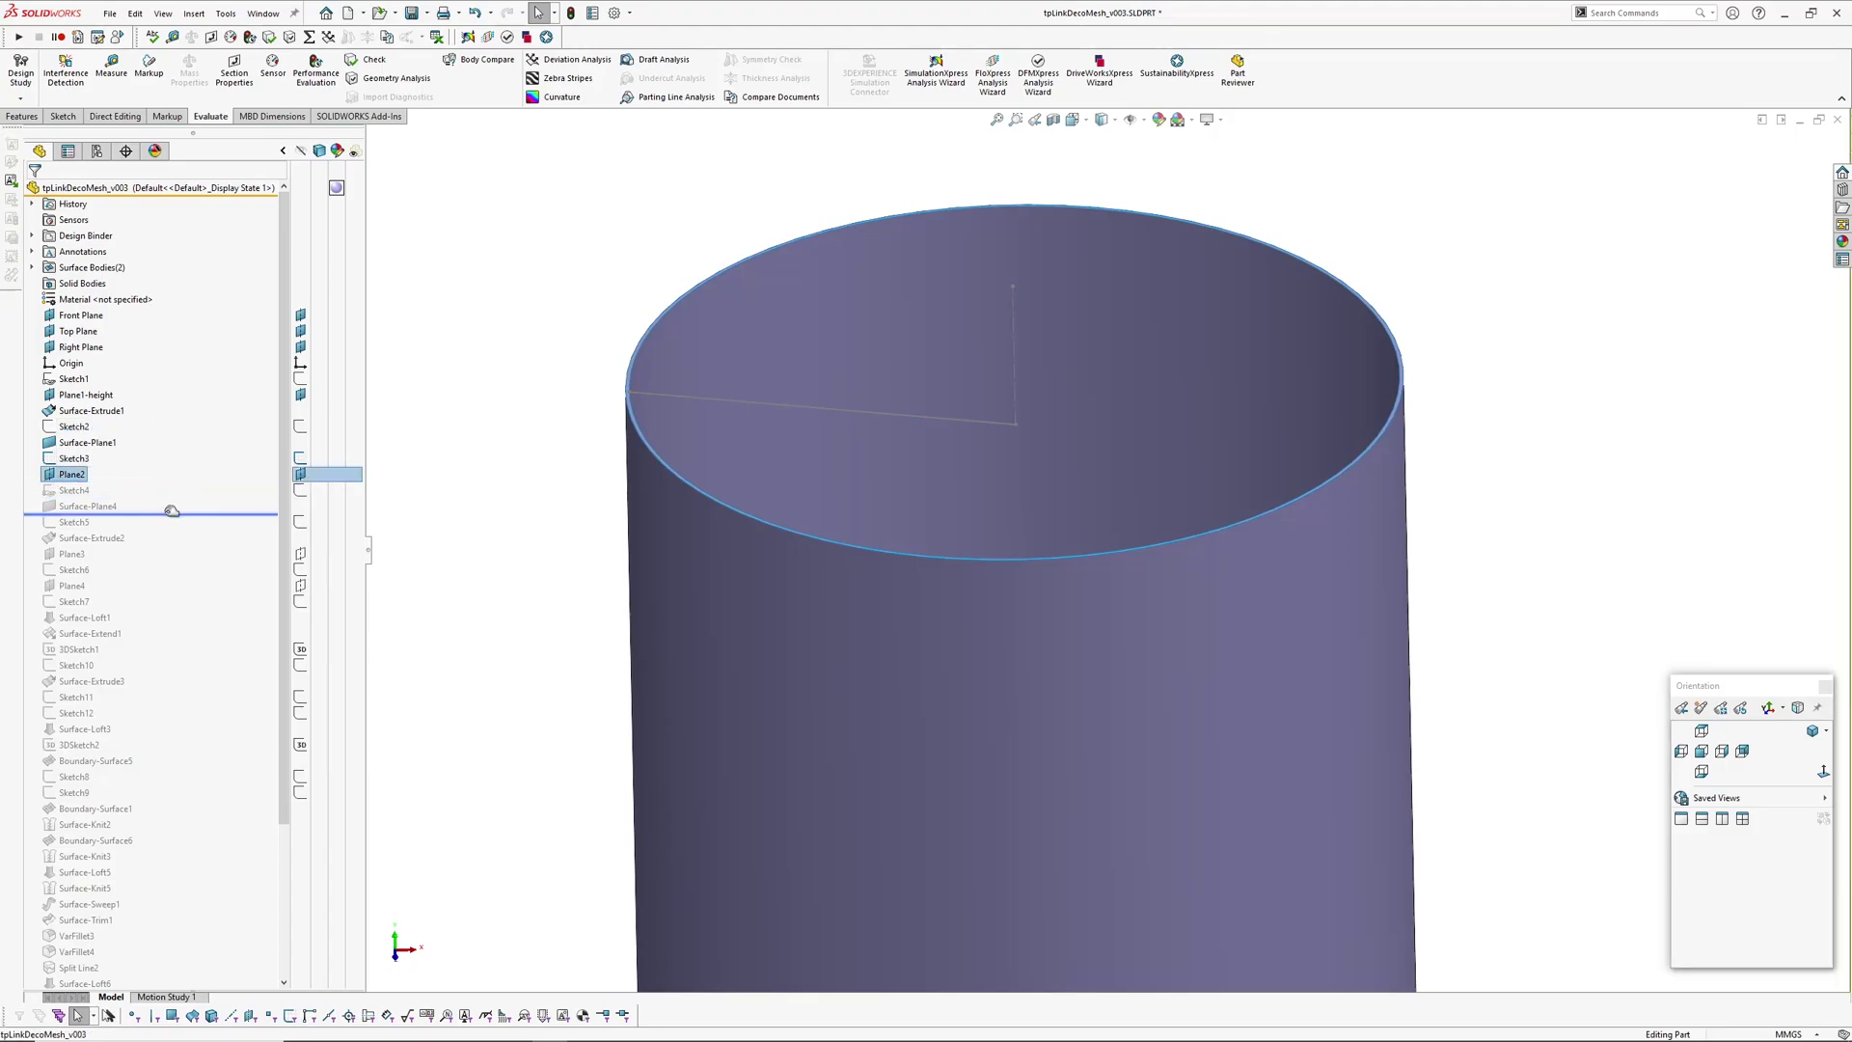
pyautogui.click(81, 493)
pyautogui.moveTo(911, 419)
pyautogui.mouseDown(button='middle')
pyautogui.moveTo(839, 434)
pyautogui.moveTo(913, 468)
pyautogui.mouseUp(button='middle')
pyautogui.scroll(-3, 856, 444)
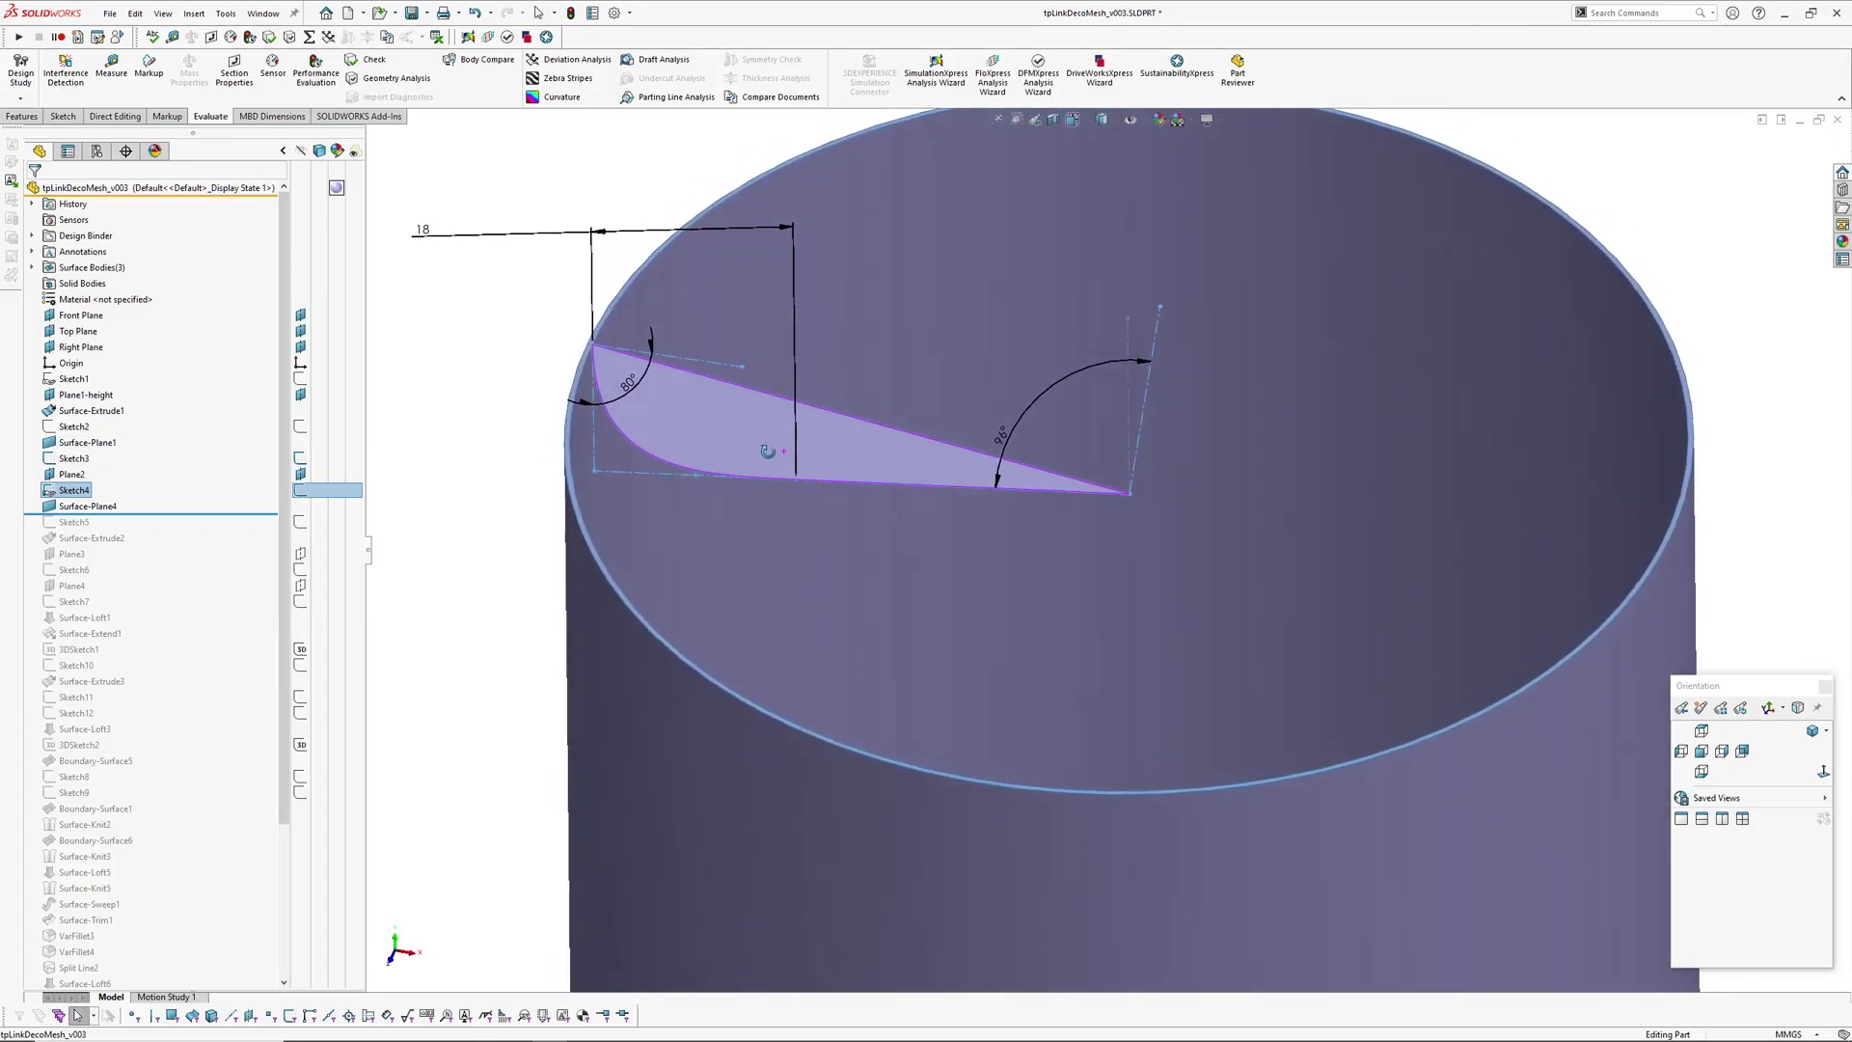
# Step: Open Sketch4 for editing and examine the wedge profile's dimensions and relations
pyautogui.click(418, 436)
pyautogui.click(74, 490)
pyautogui.click(60, 452)
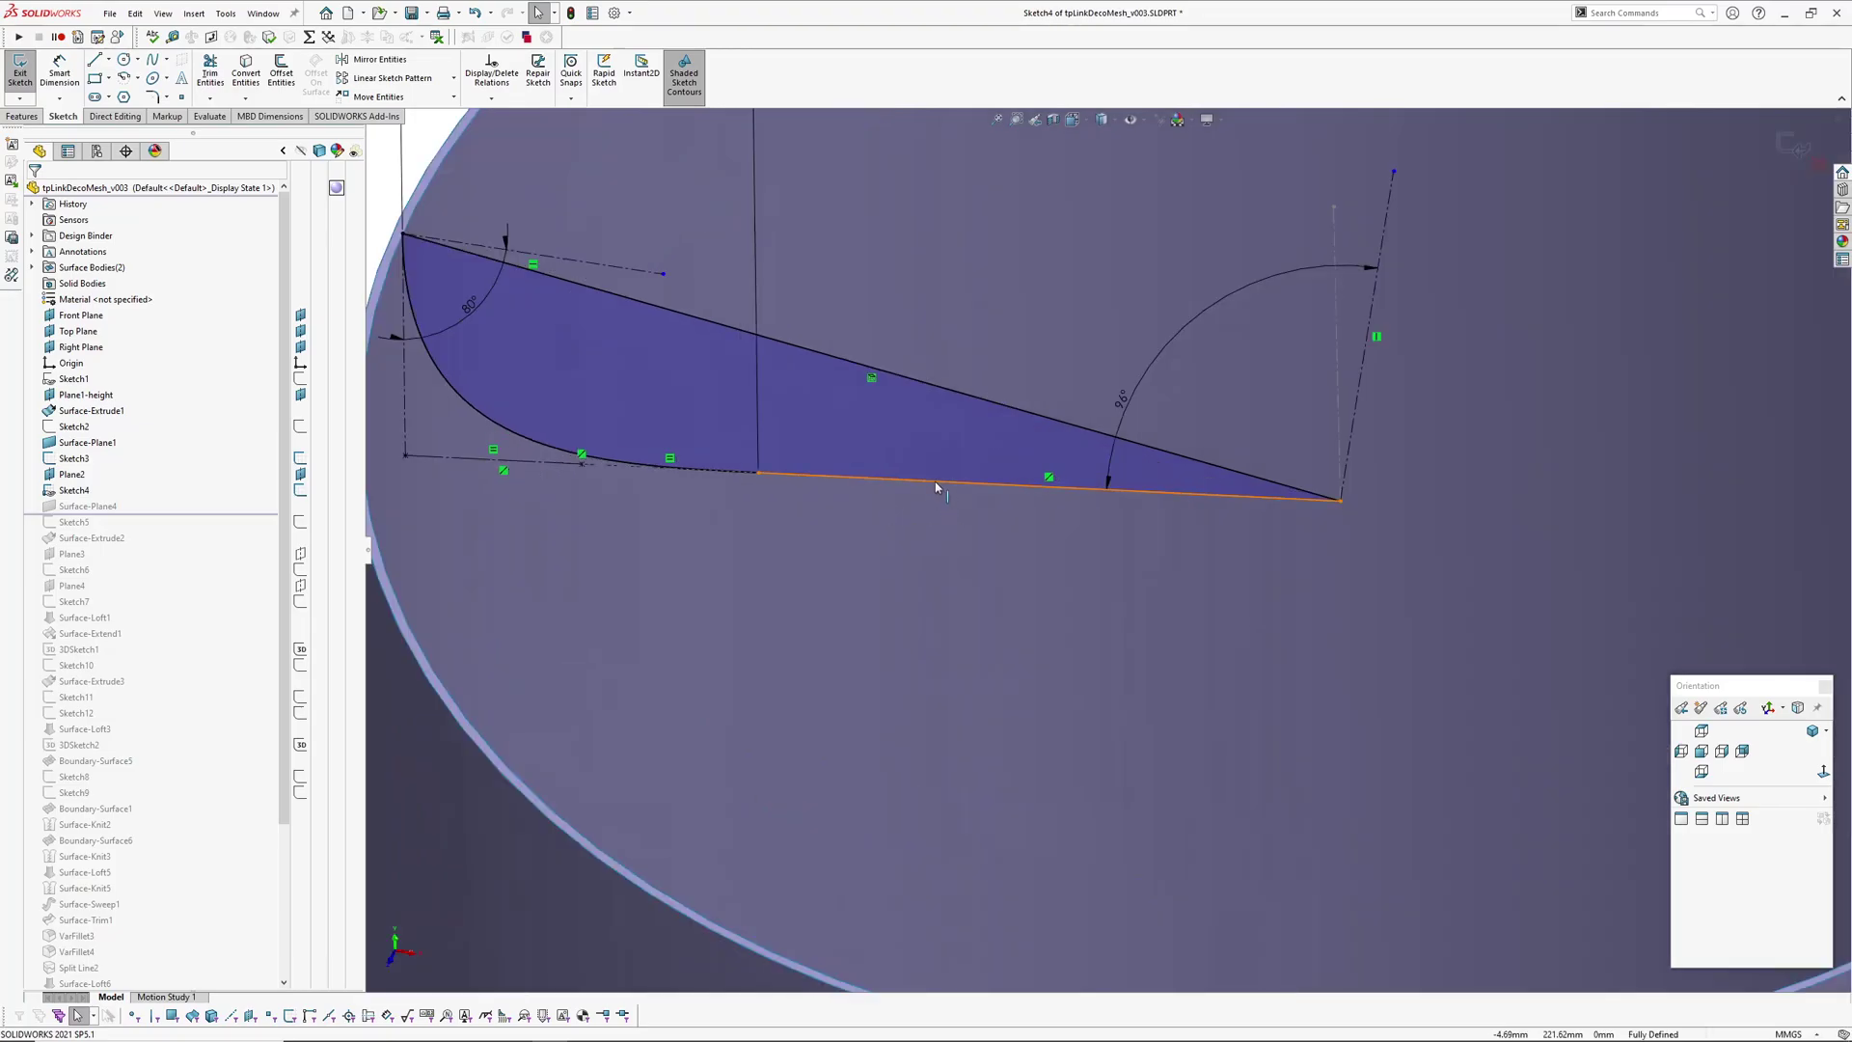
pyautogui.scroll(3, 1125, 402)
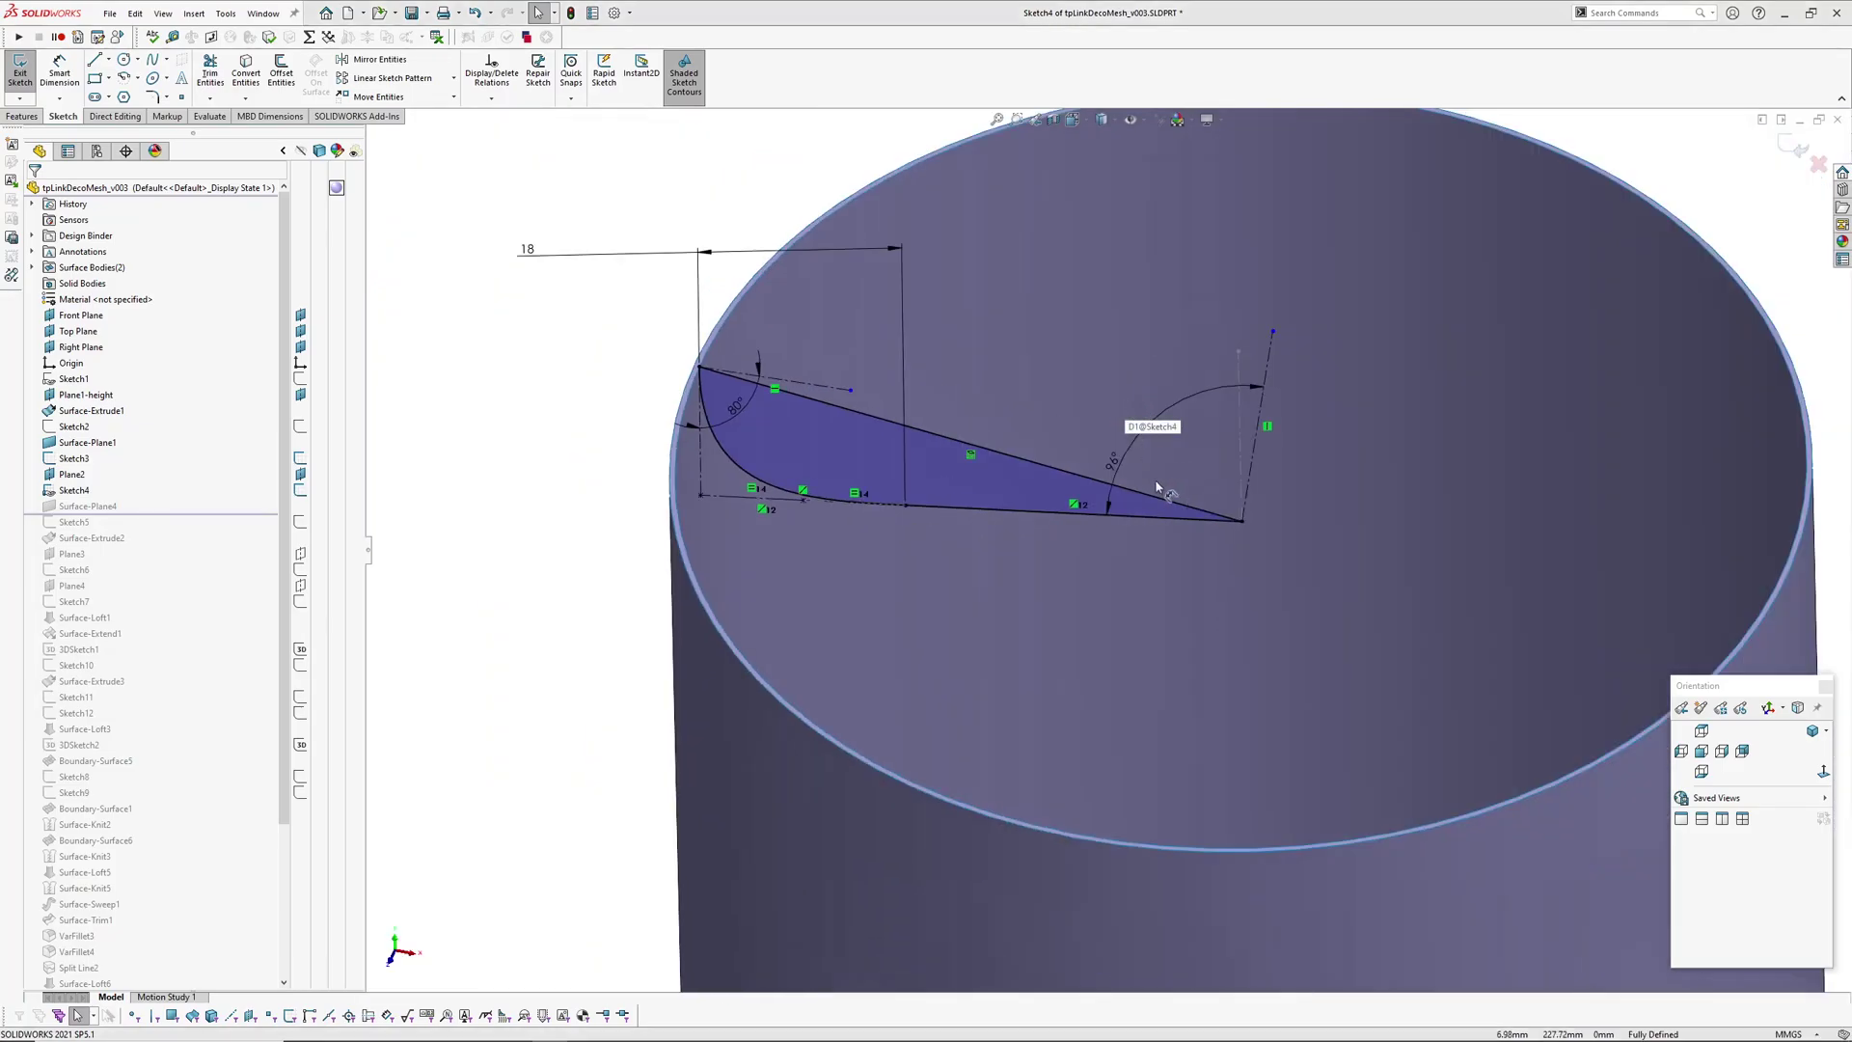
pyautogui.moveTo(1164, 501)
pyautogui.mouseDown(button='middle')
pyautogui.moveTo(1178, 411)
pyautogui.moveTo(1171, 443)
pyautogui.mouseUp(button='middle')
pyautogui.scroll(-1, 868, 367)
pyautogui.scroll(-1, 893, 382)
pyautogui.keyDown('ctrl'); pyautogui.moveTo(894, 383); pyautogui.dragTo(889, 446, button='middle'); pyautogui.keyUp('ctrl')
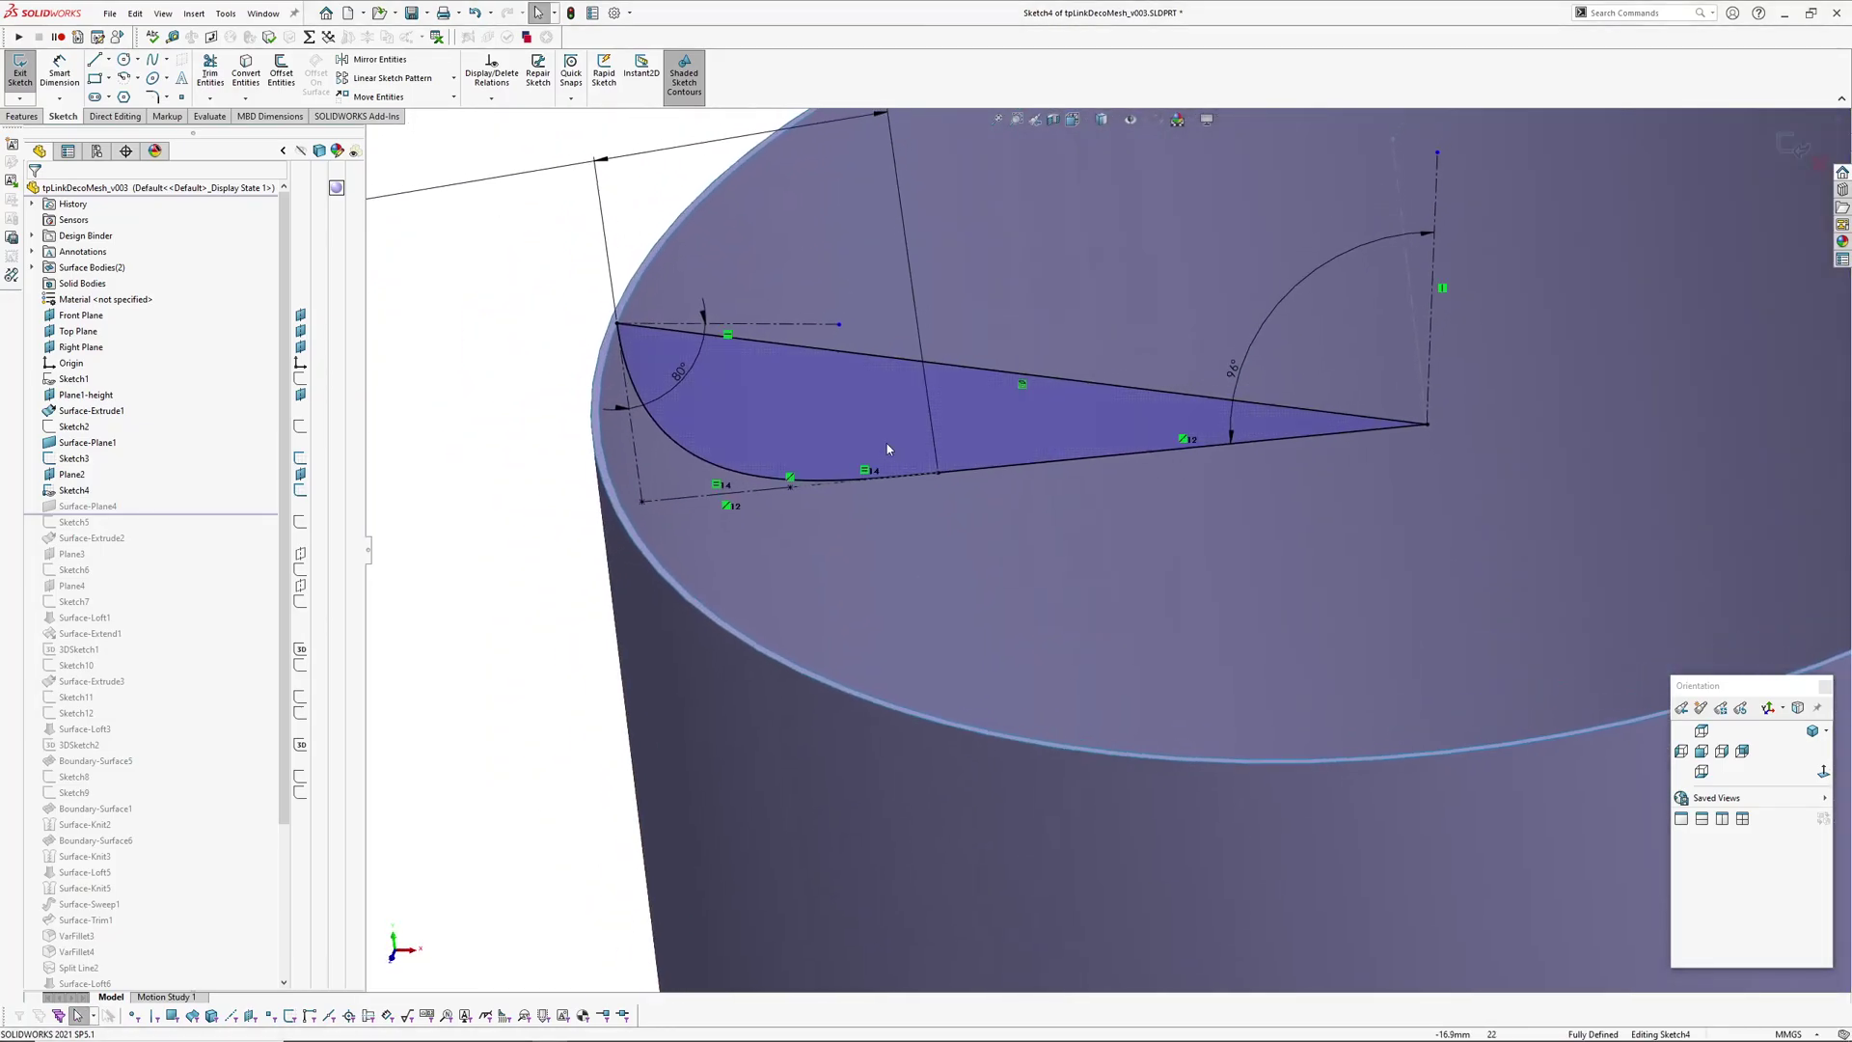
# Step: Review the properties of the wedge profile's style spline and exit the sketch
pyautogui.click(818, 482)
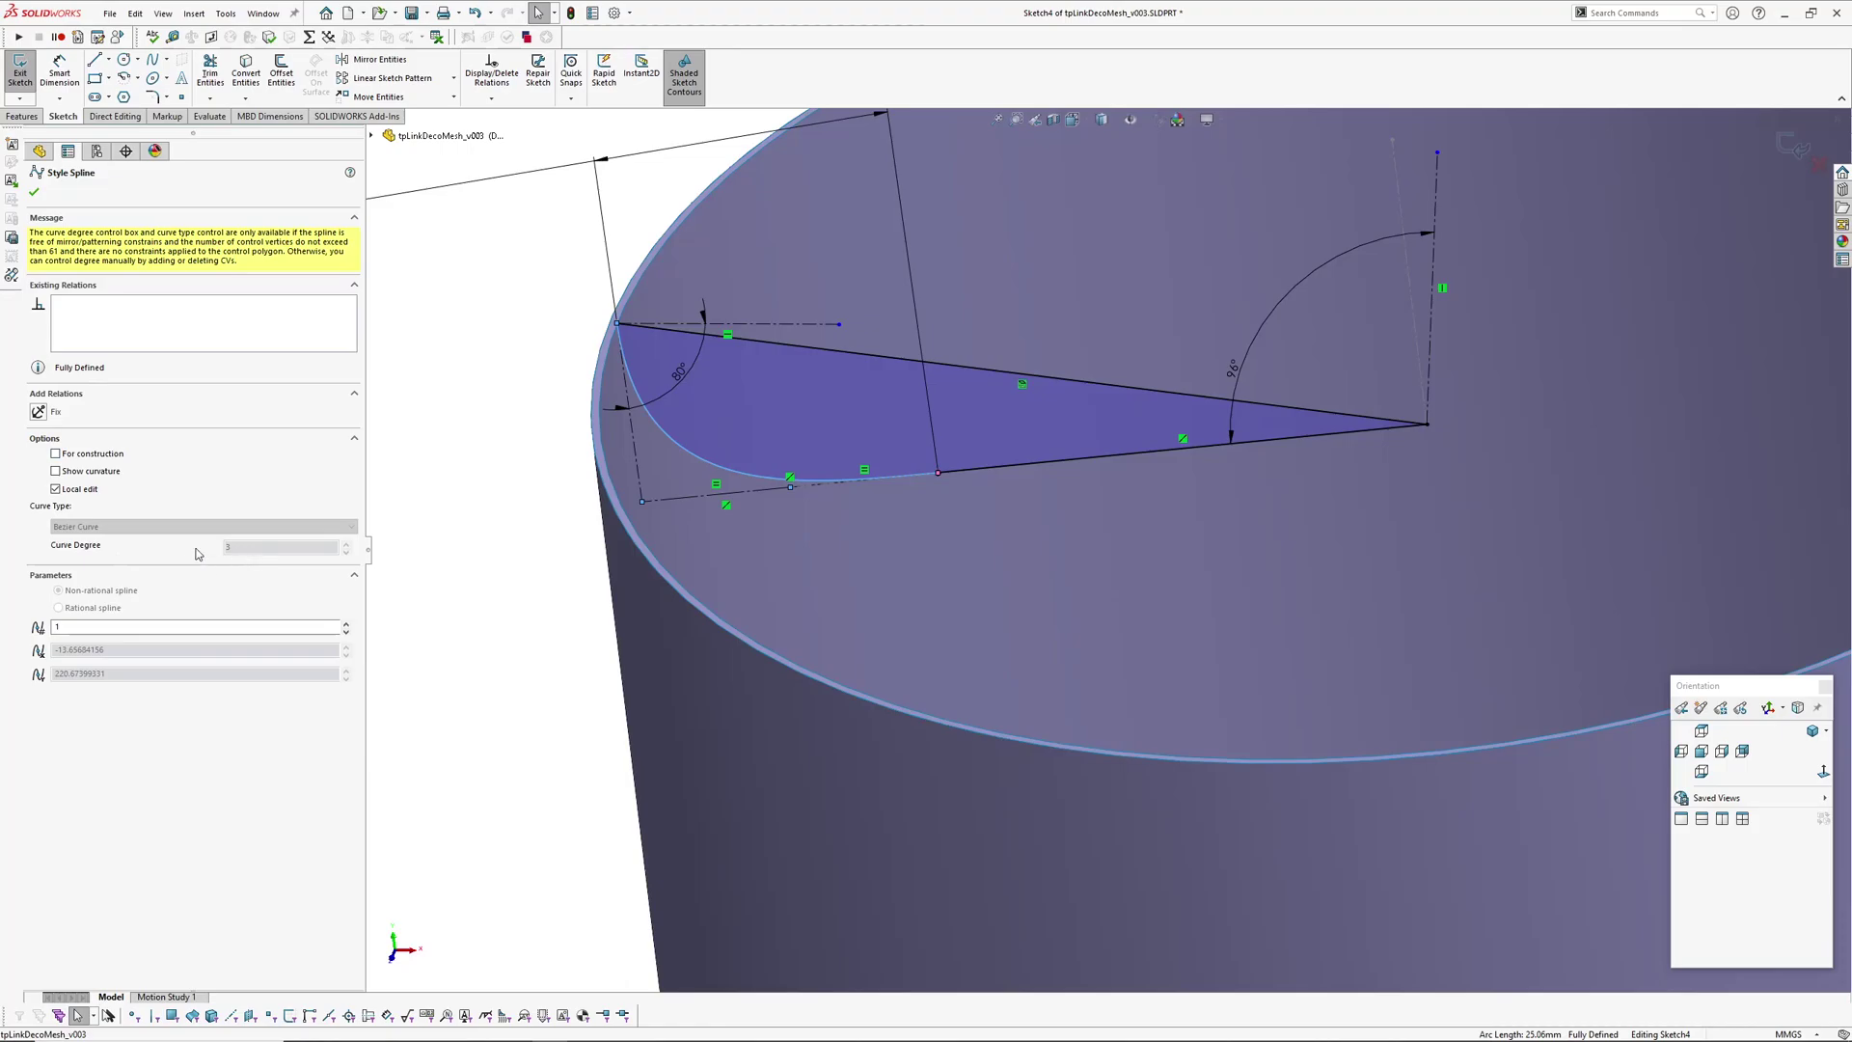
pyautogui.click(482, 479)
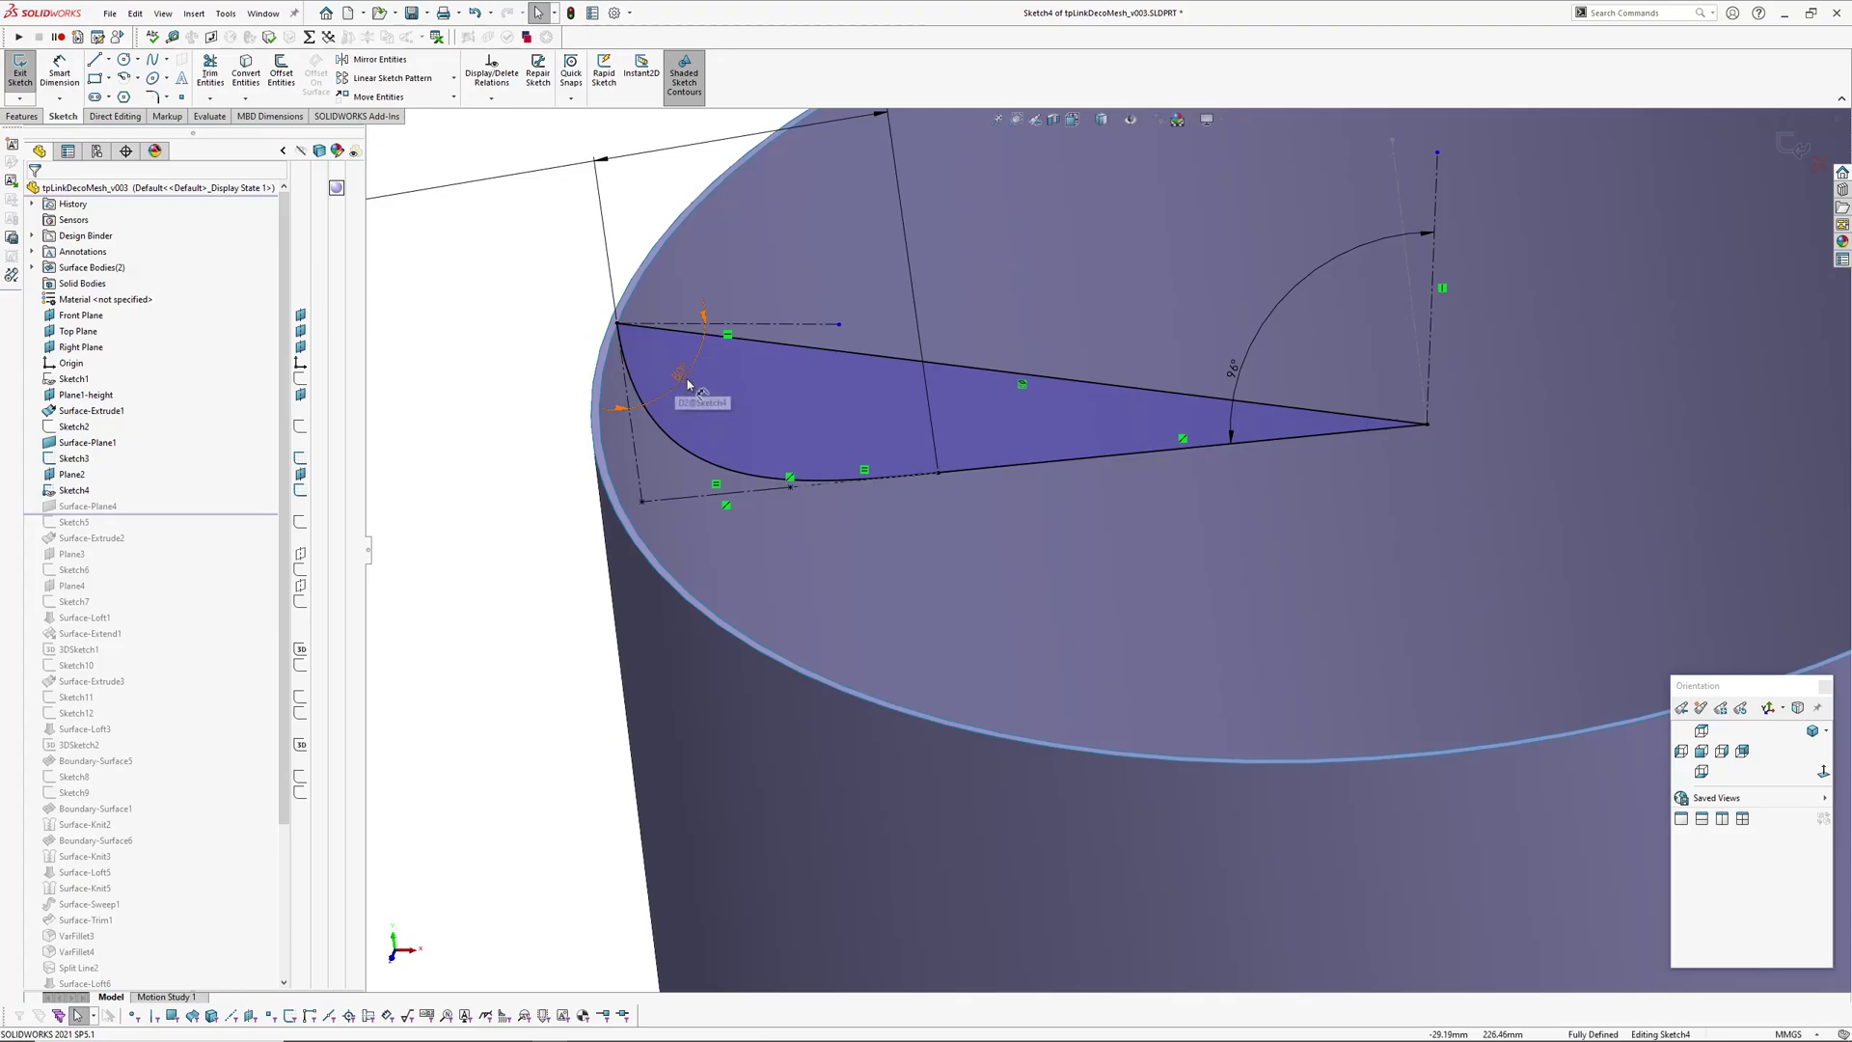
pyautogui.scroll(3, 839, 381)
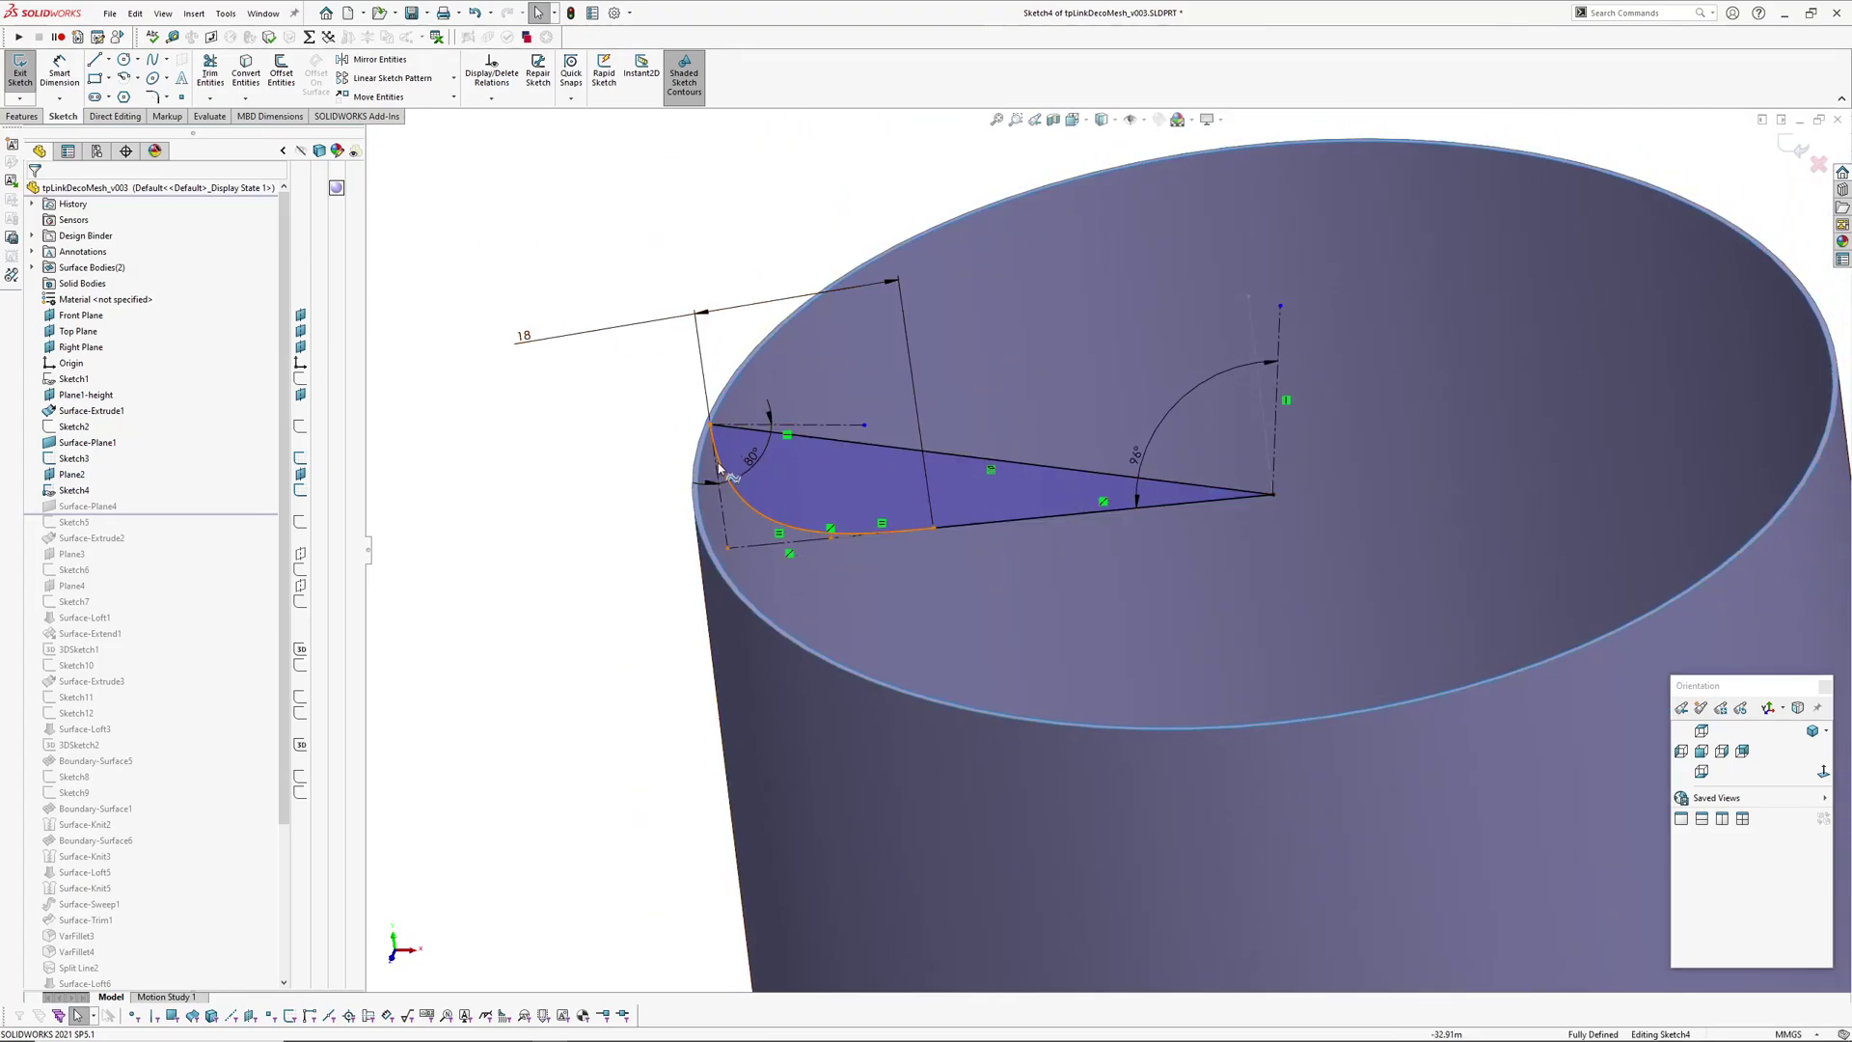
pyautogui.click(1794, 146)
# Step: Highlight Plane2 and examine how the planar wedge surface sits inside the cylinder from several angles
pyautogui.click(53, 476)
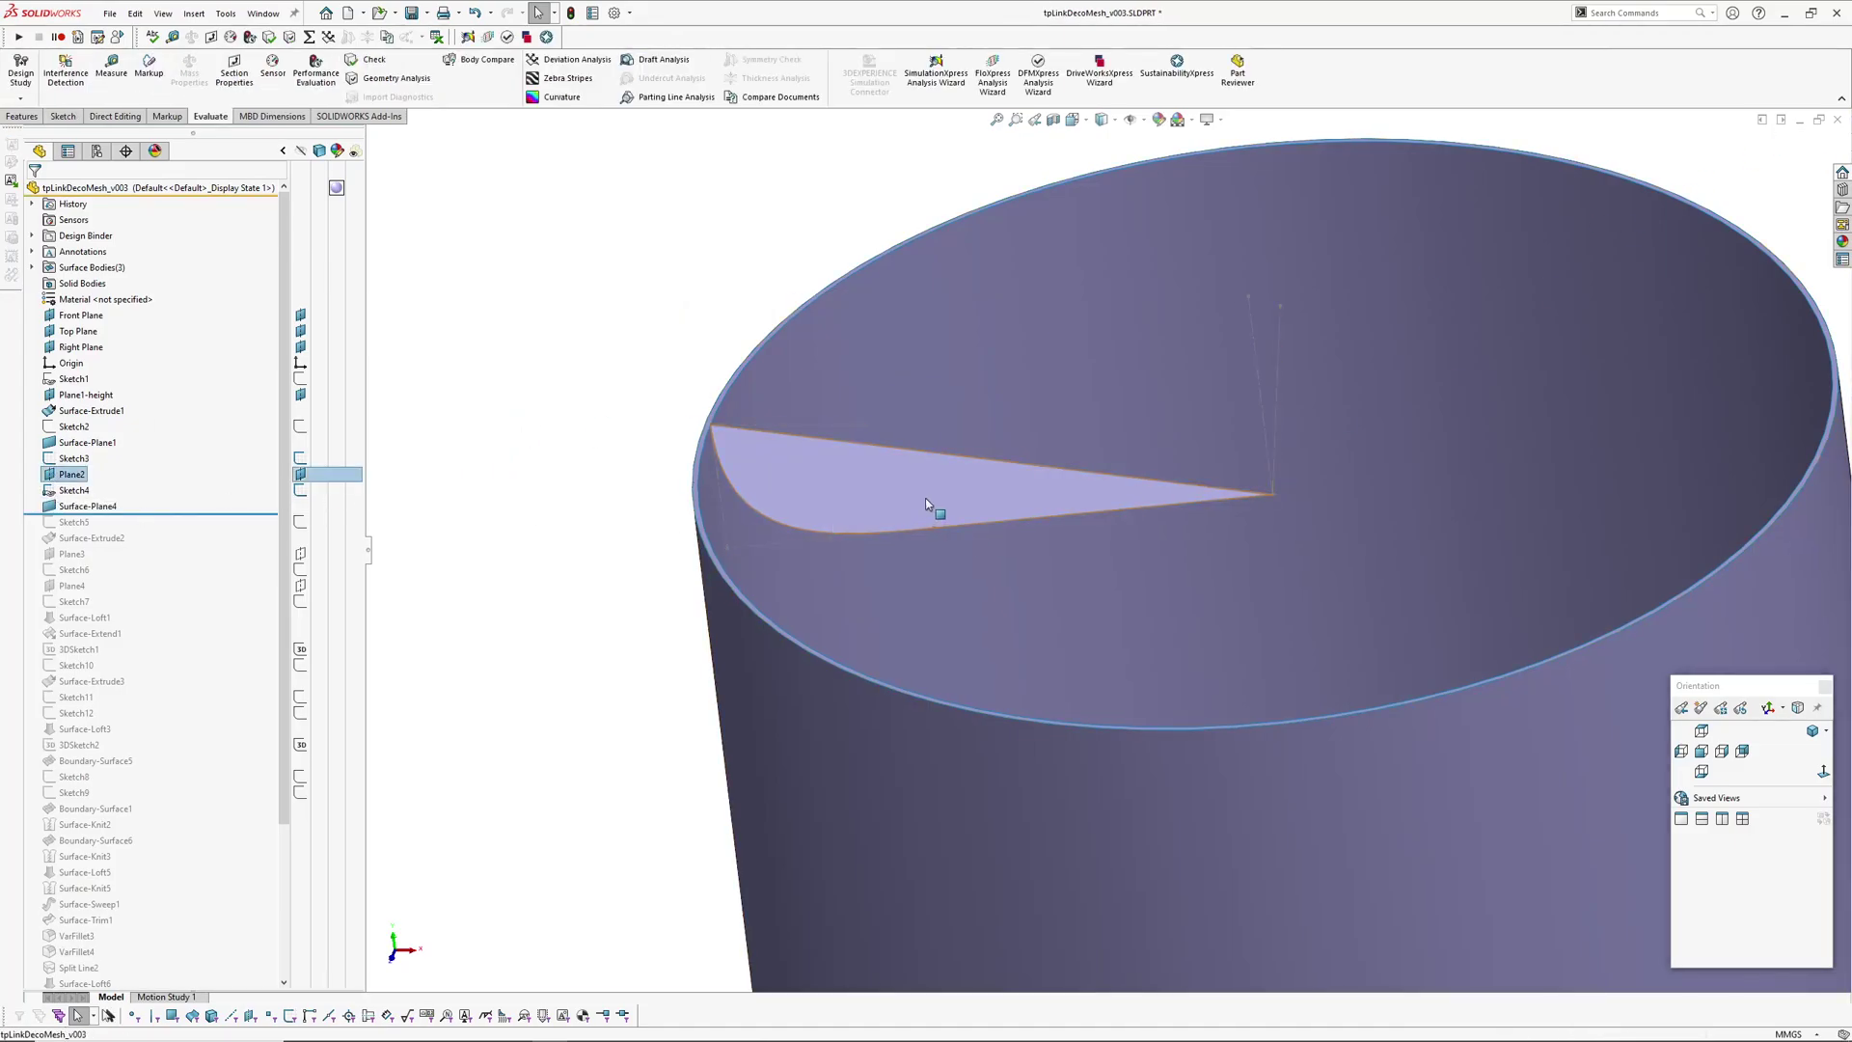
pyautogui.moveTo(823, 505)
pyautogui.mouseDown(button='middle')
pyautogui.moveTo(748, 385)
pyautogui.moveTo(916, 461)
pyautogui.moveTo(849, 504)
pyautogui.mouseUp(button='middle')
pyautogui.click(949, 463)
pyautogui.click(73, 476)
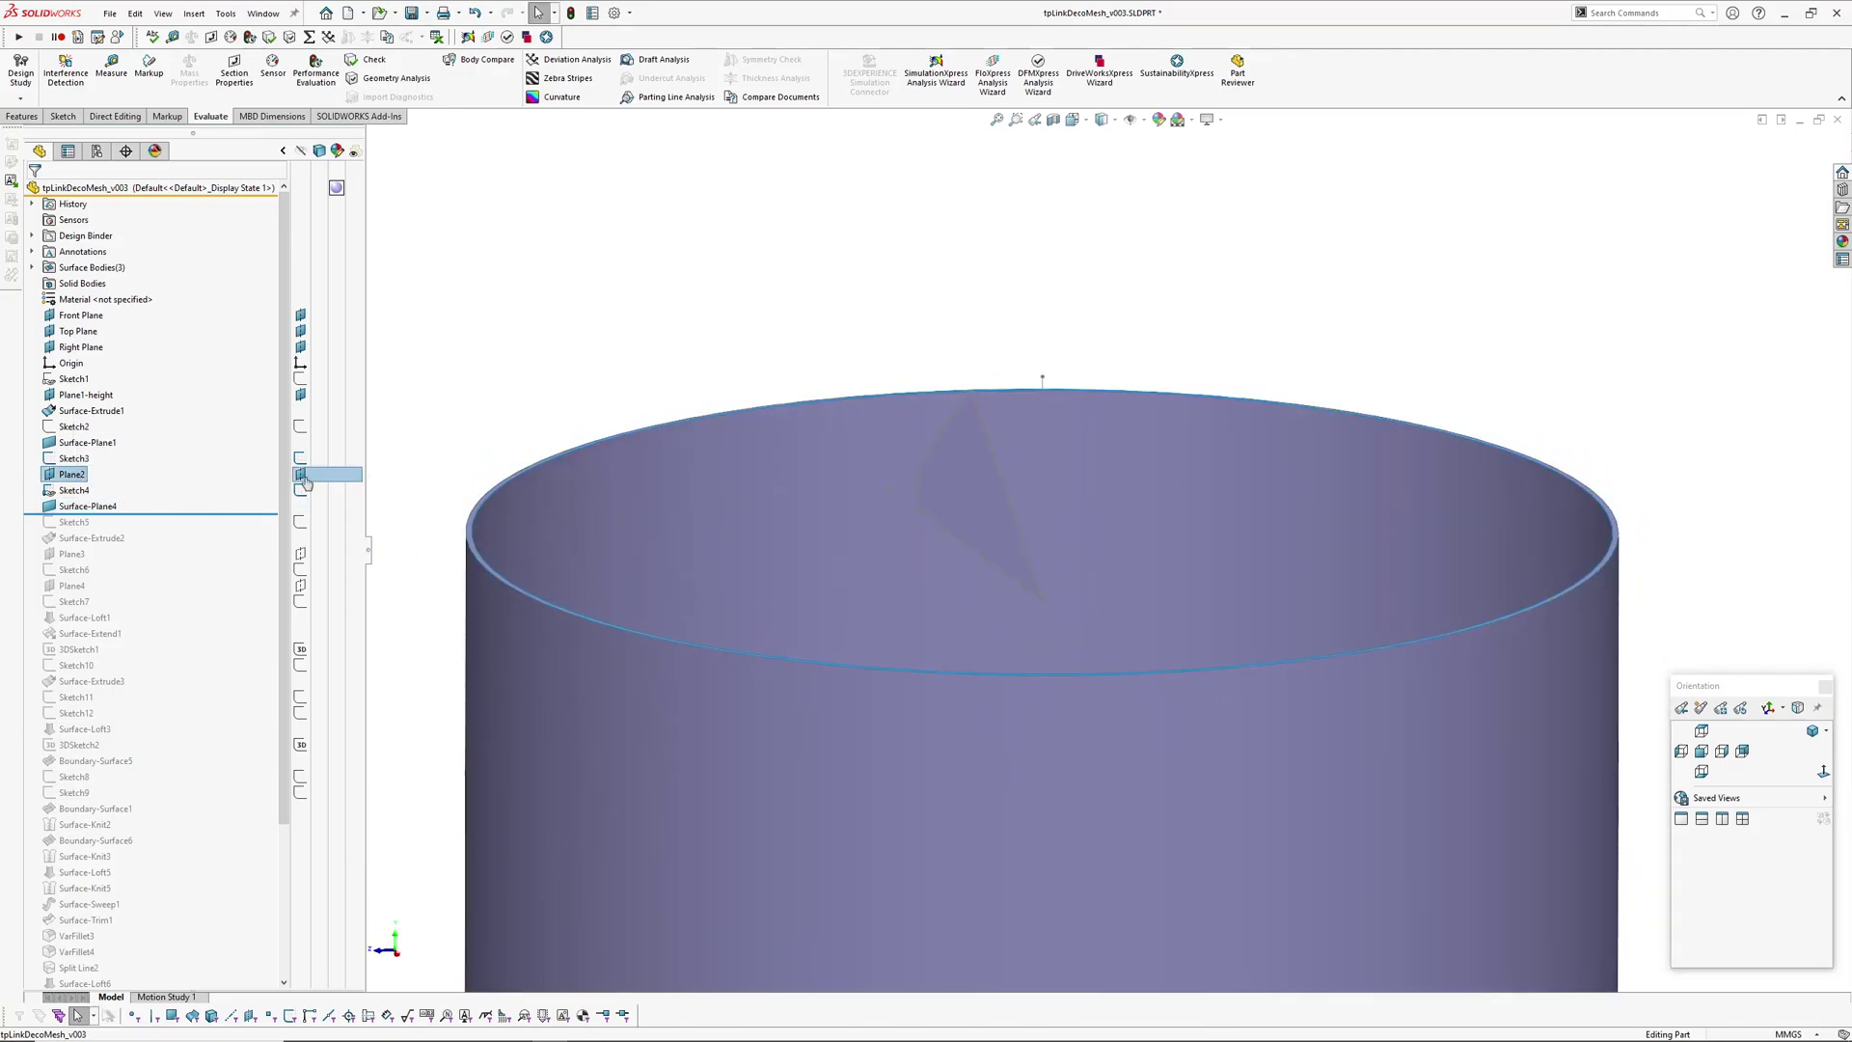
pyautogui.scroll(5, 1096, 626)
pyautogui.scroll(-3, 1035, 569)
pyautogui.moveTo(1035, 569); pyautogui.dragTo(792, 678, button='middle')
pyautogui.moveTo(773, 672); pyautogui.dragTo(1015, 353)
pyautogui.moveTo(847, 823); pyautogui.dragTo(1083, 534)
pyautogui.scroll(-5, 1115, 430)
pyautogui.moveTo(1115, 430); pyautogui.dragTo(1155, 588, button='middle')
pyautogui.click(681, 610)
pyautogui.keyDown('ctrl'); pyautogui.moveTo(703, 609); pyautogui.dragTo(664, 552, button='middle'); pyautogui.keyUp('ctrl')
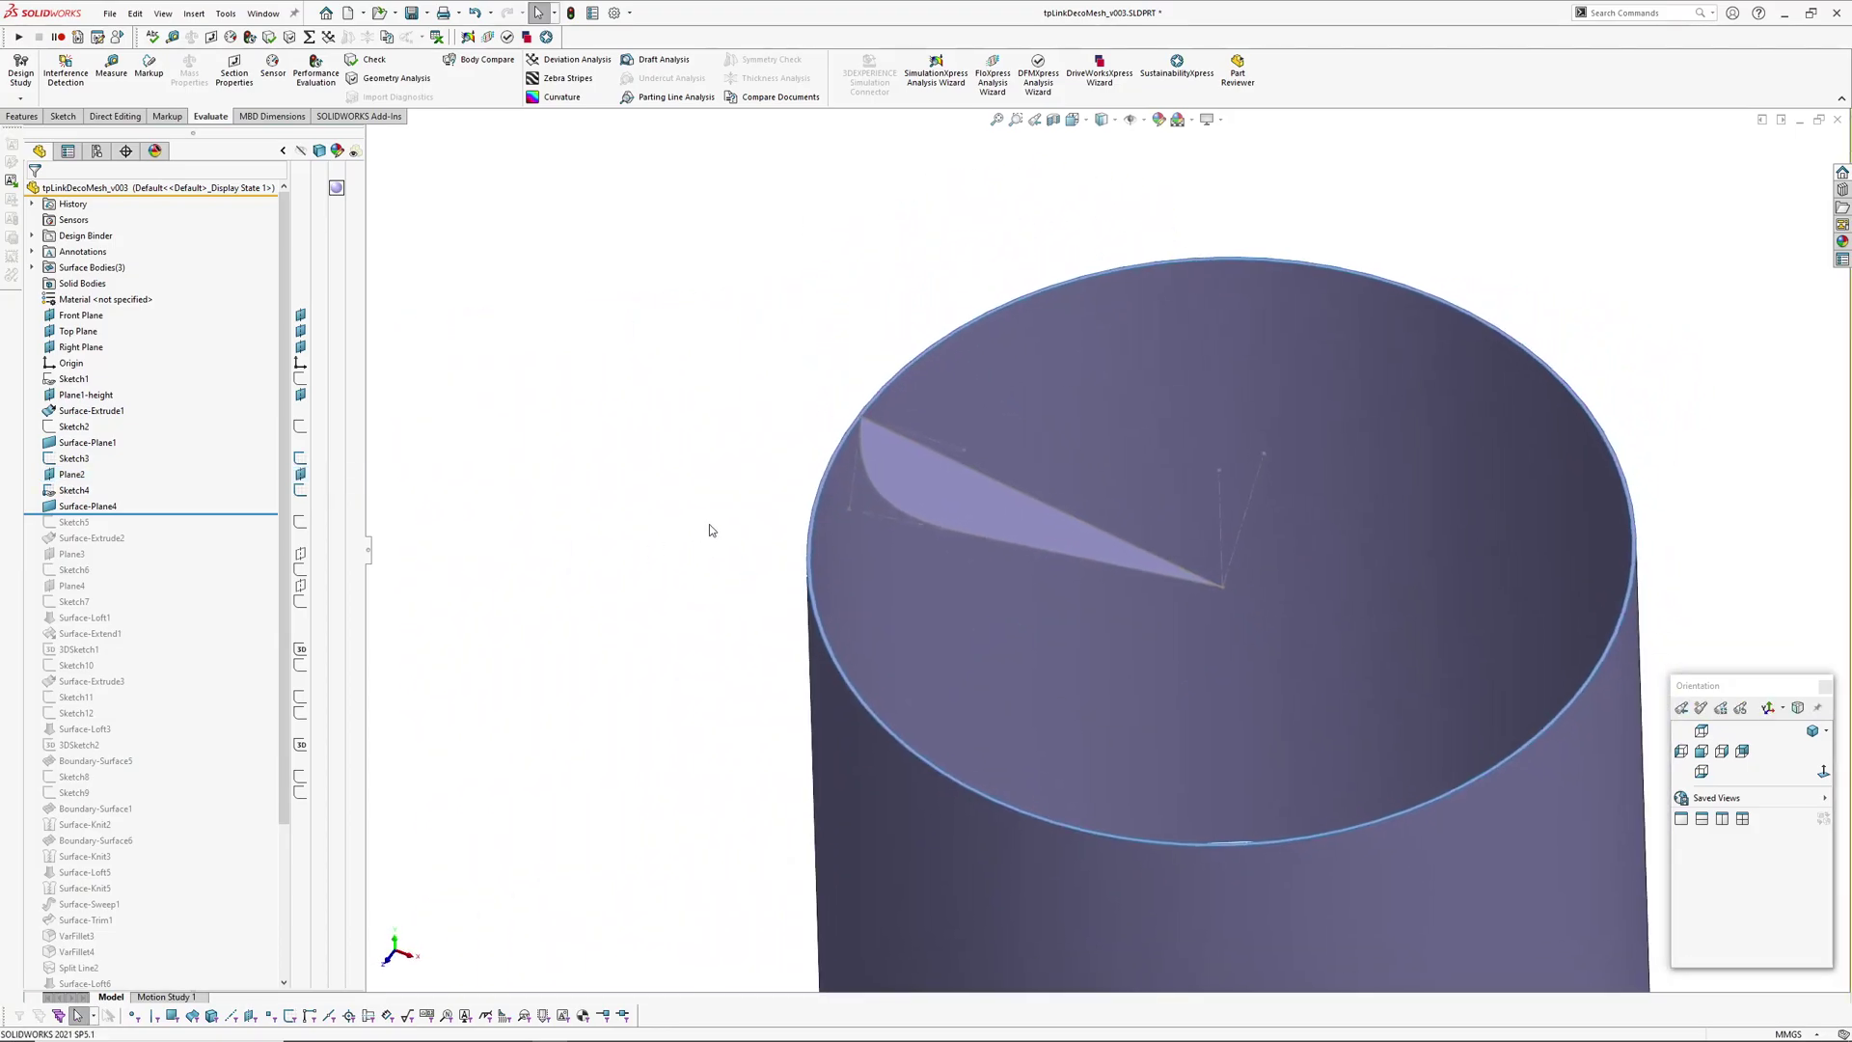
# Step: Hide the outer cylinder surface and roll the history forward past Surface-Extrude2, highlighting its ring outline
pyautogui.press('Tab')
pyautogui.moveTo(893, 629)
pyautogui.keyDown('ctrl'); pyautogui.mouseDown(button='middle')
pyautogui.moveTo(740, 622)
pyautogui.moveTo(756, 603)
pyautogui.moveTo(887, 651)
pyautogui.mouseUp(button='middle'); pyautogui.keyUp('ctrl')
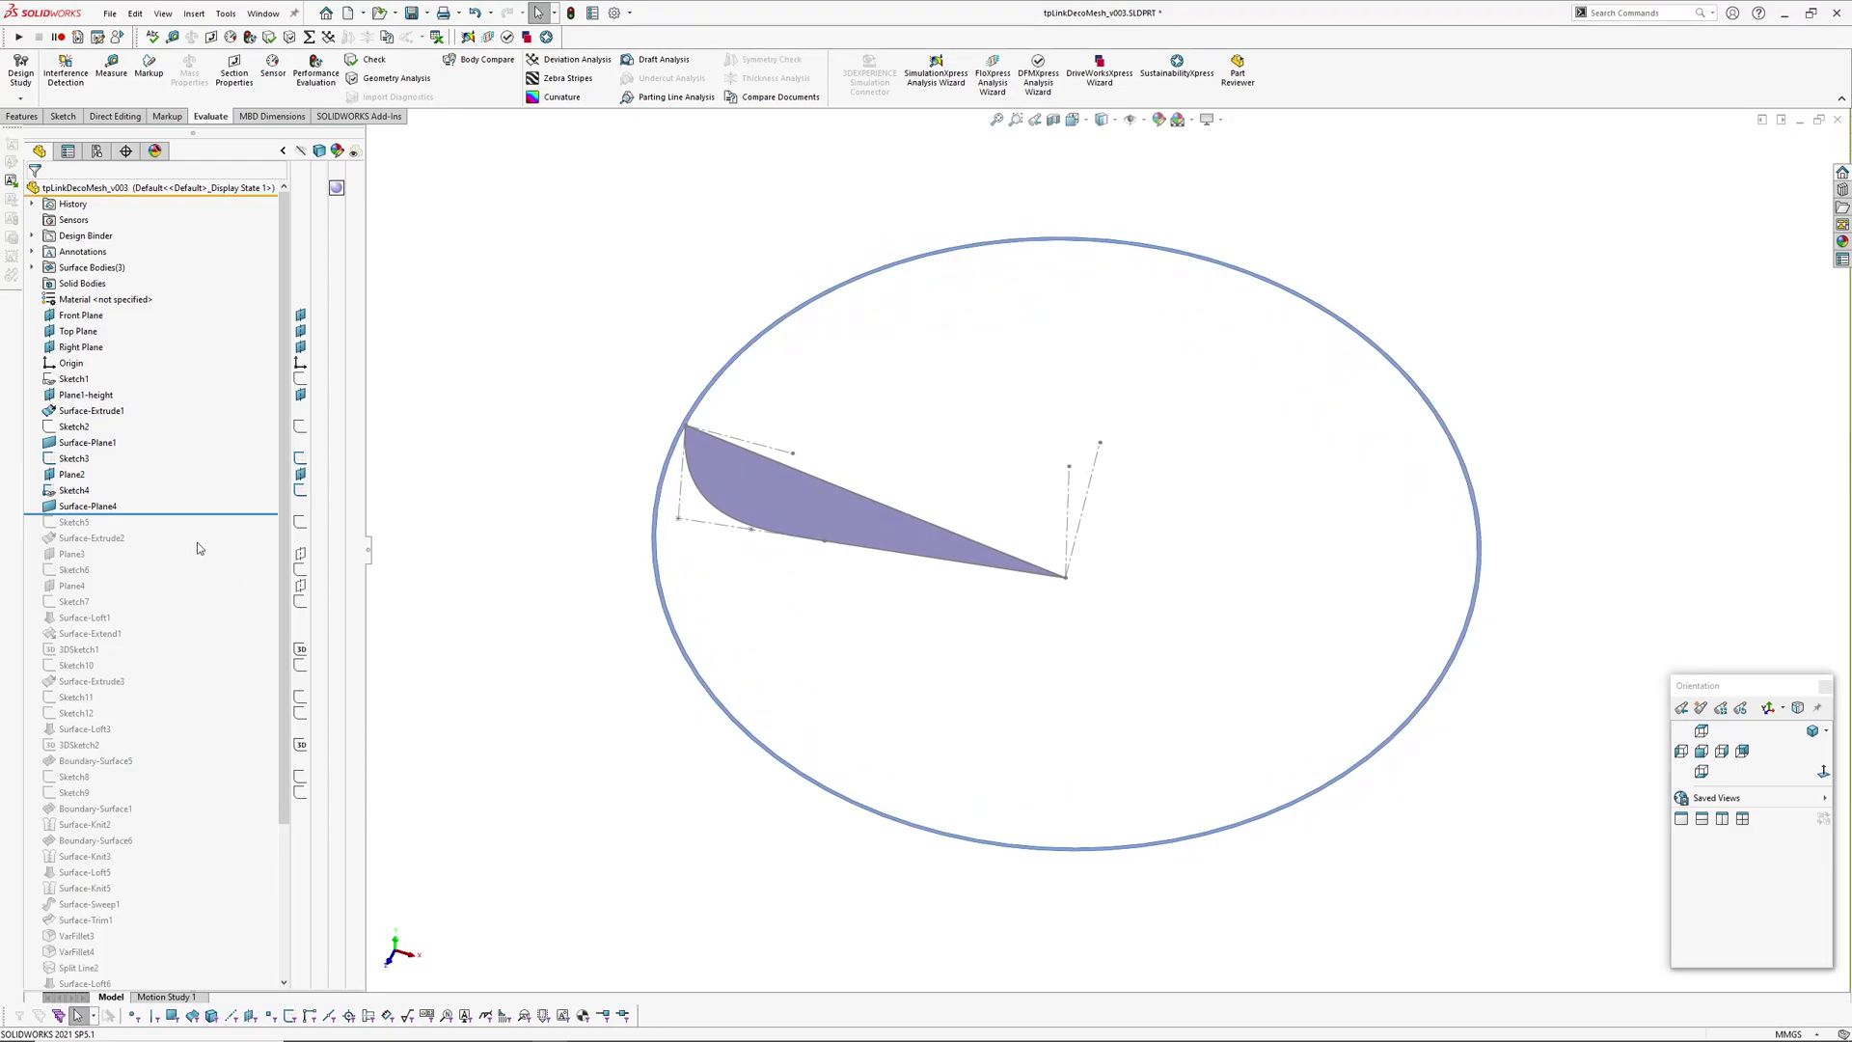
pyautogui.moveTo(206, 511); pyautogui.dragTo(205, 543)
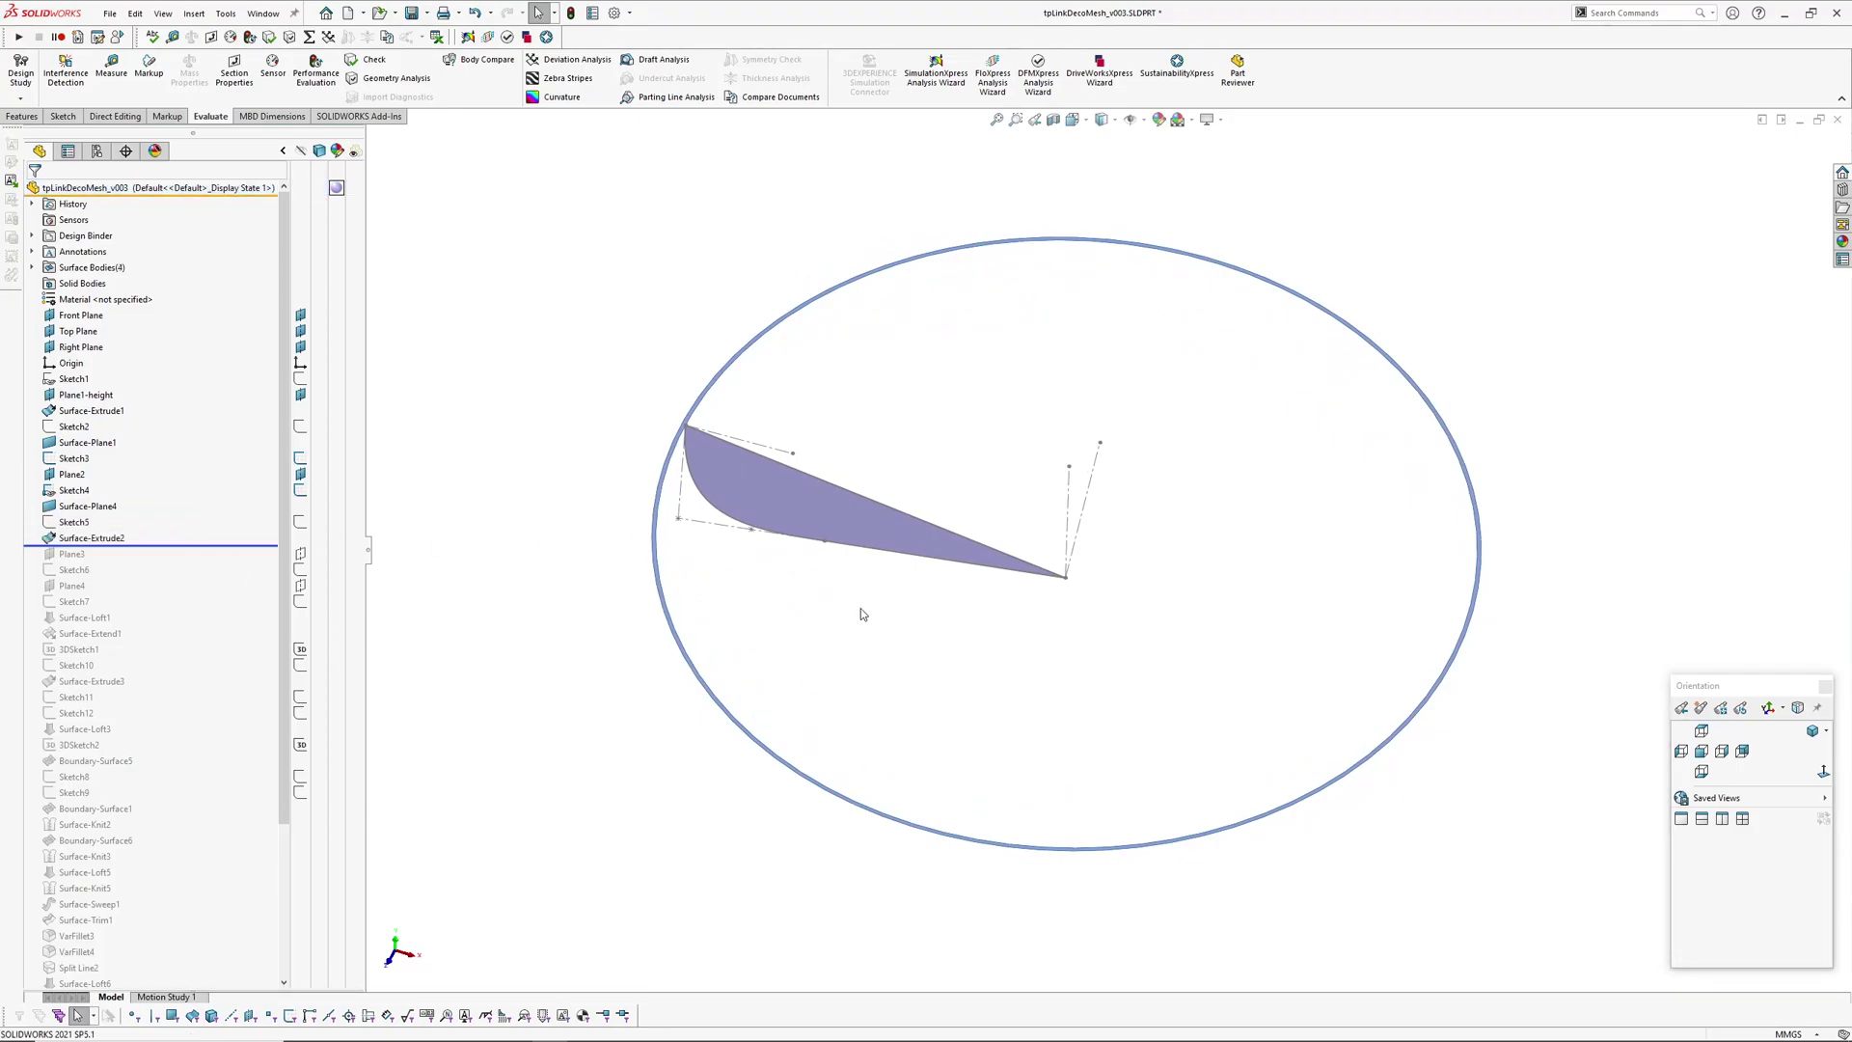
pyautogui.click(87, 537)
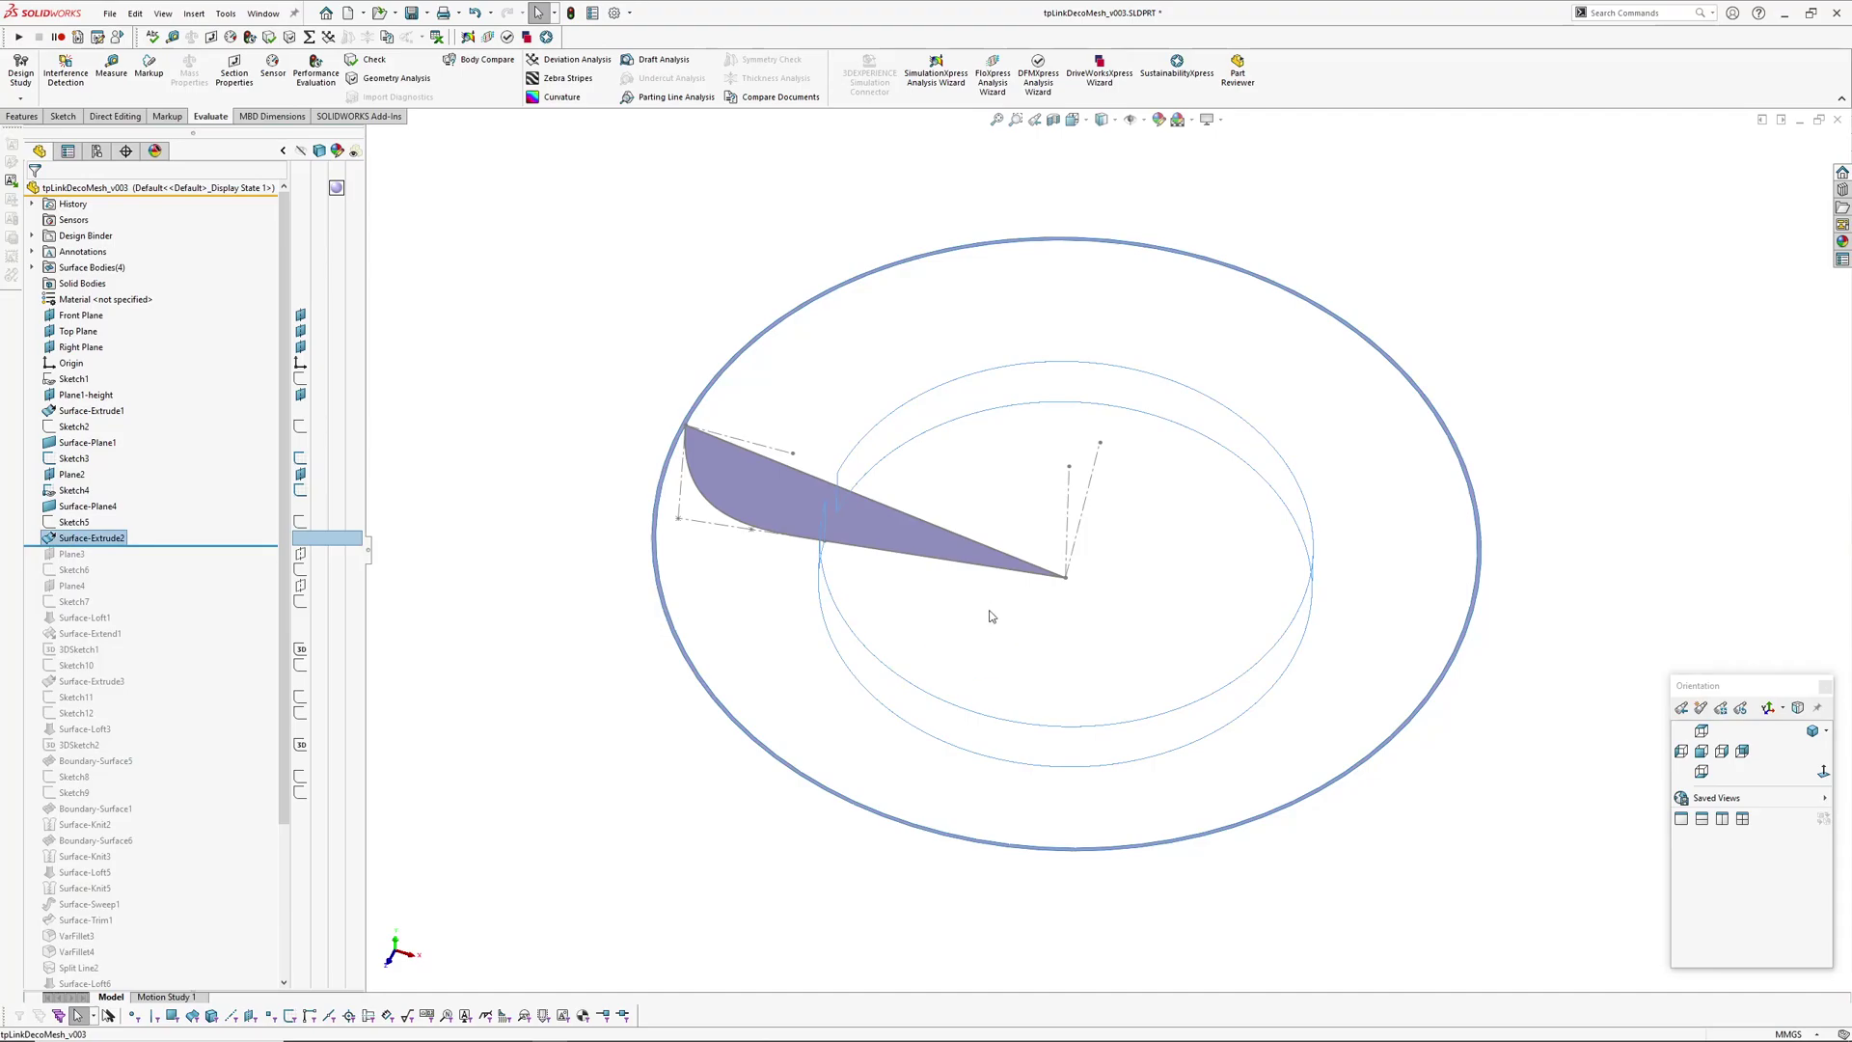
pyautogui.moveTo(988, 616)
pyautogui.mouseDown(button='middle')
pyautogui.moveTo(942, 521)
pyautogui.moveTo(894, 729)
pyautogui.mouseUp(button='middle')
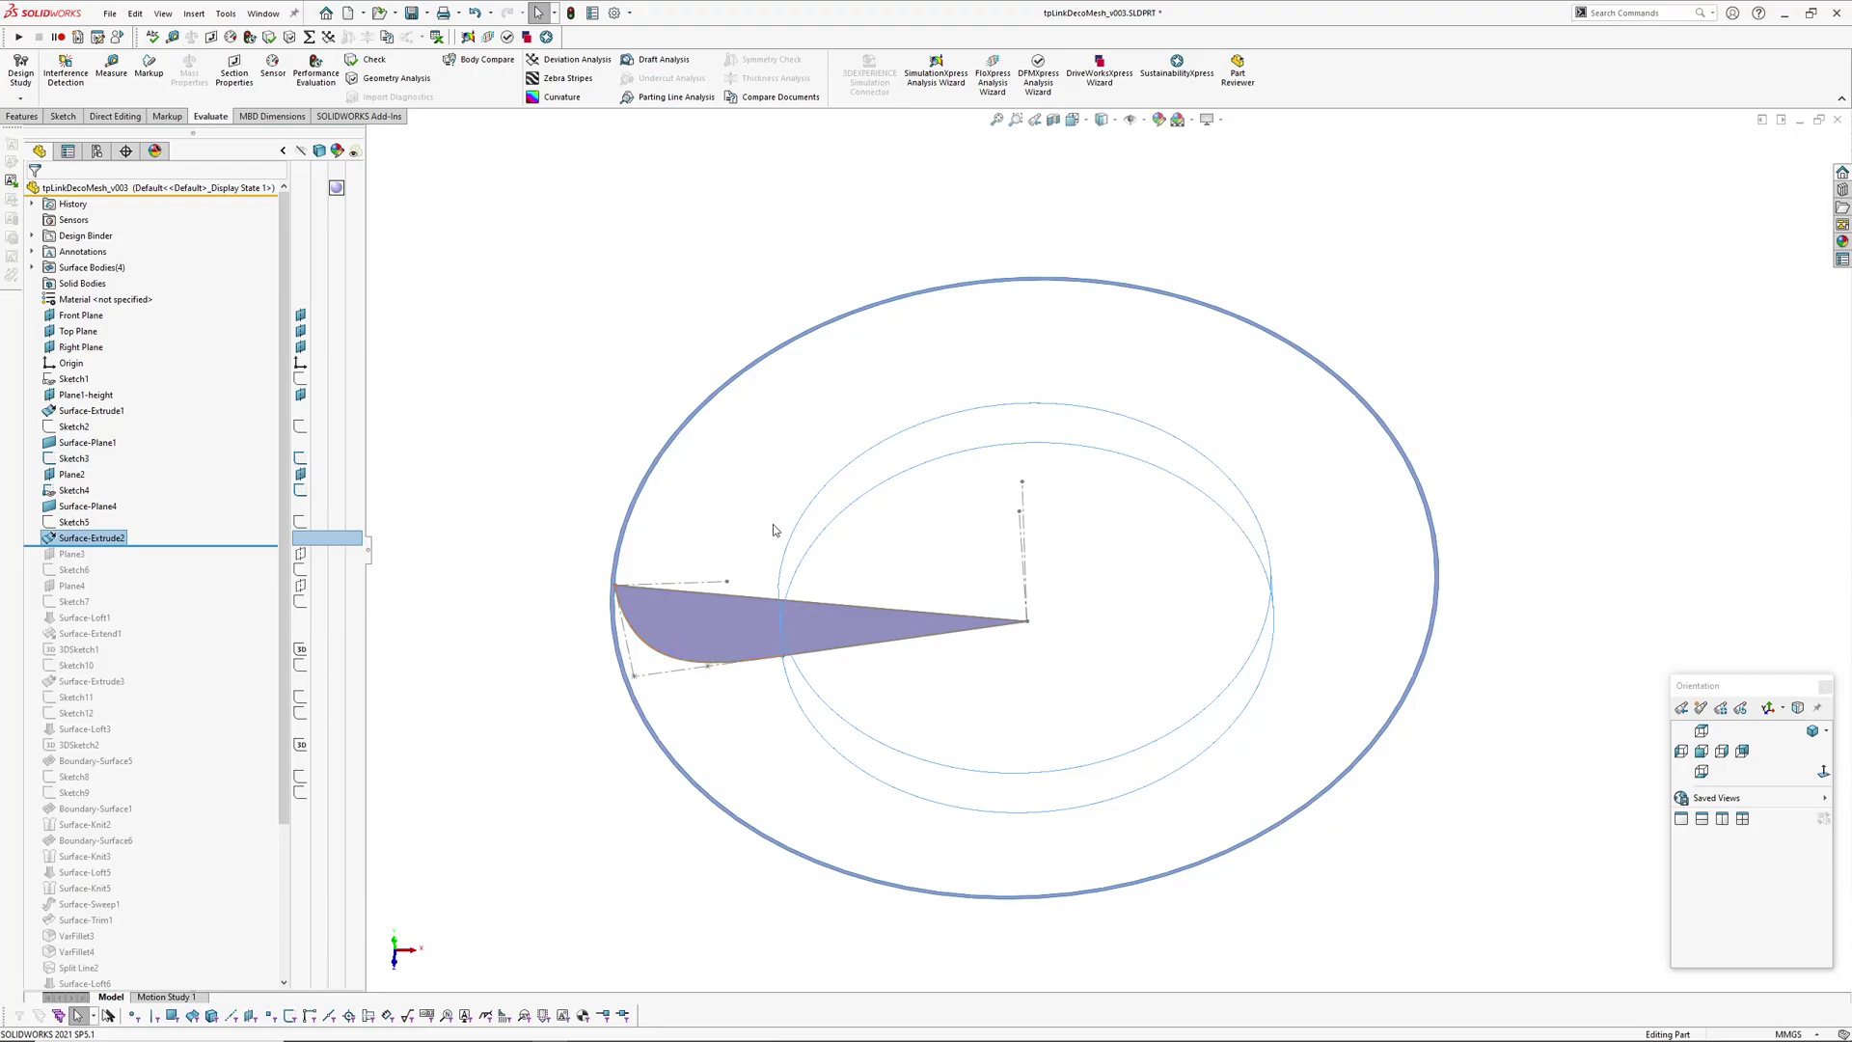
pyautogui.click(442, 707)
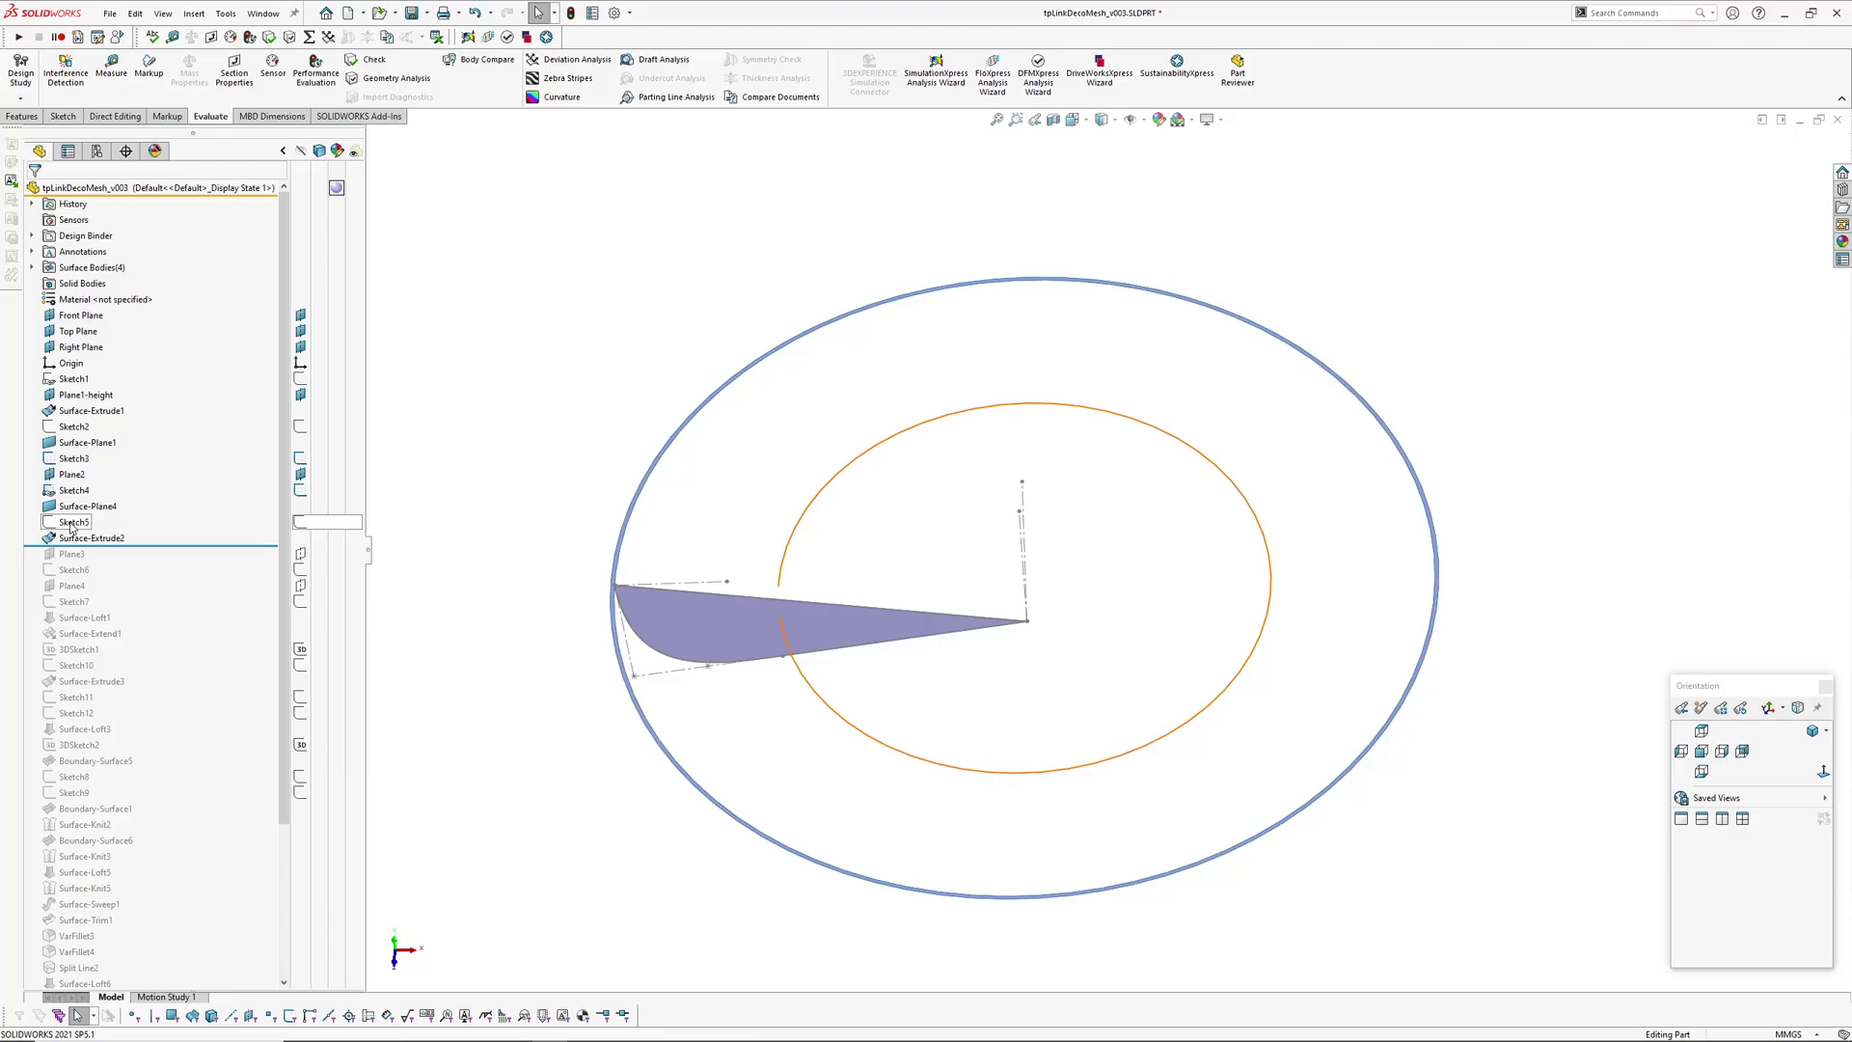
# Step: Open Sketch5 for editing, examine from above how its open circle meets the wedge's edges, and exit the sketch
pyautogui.click(71, 523)
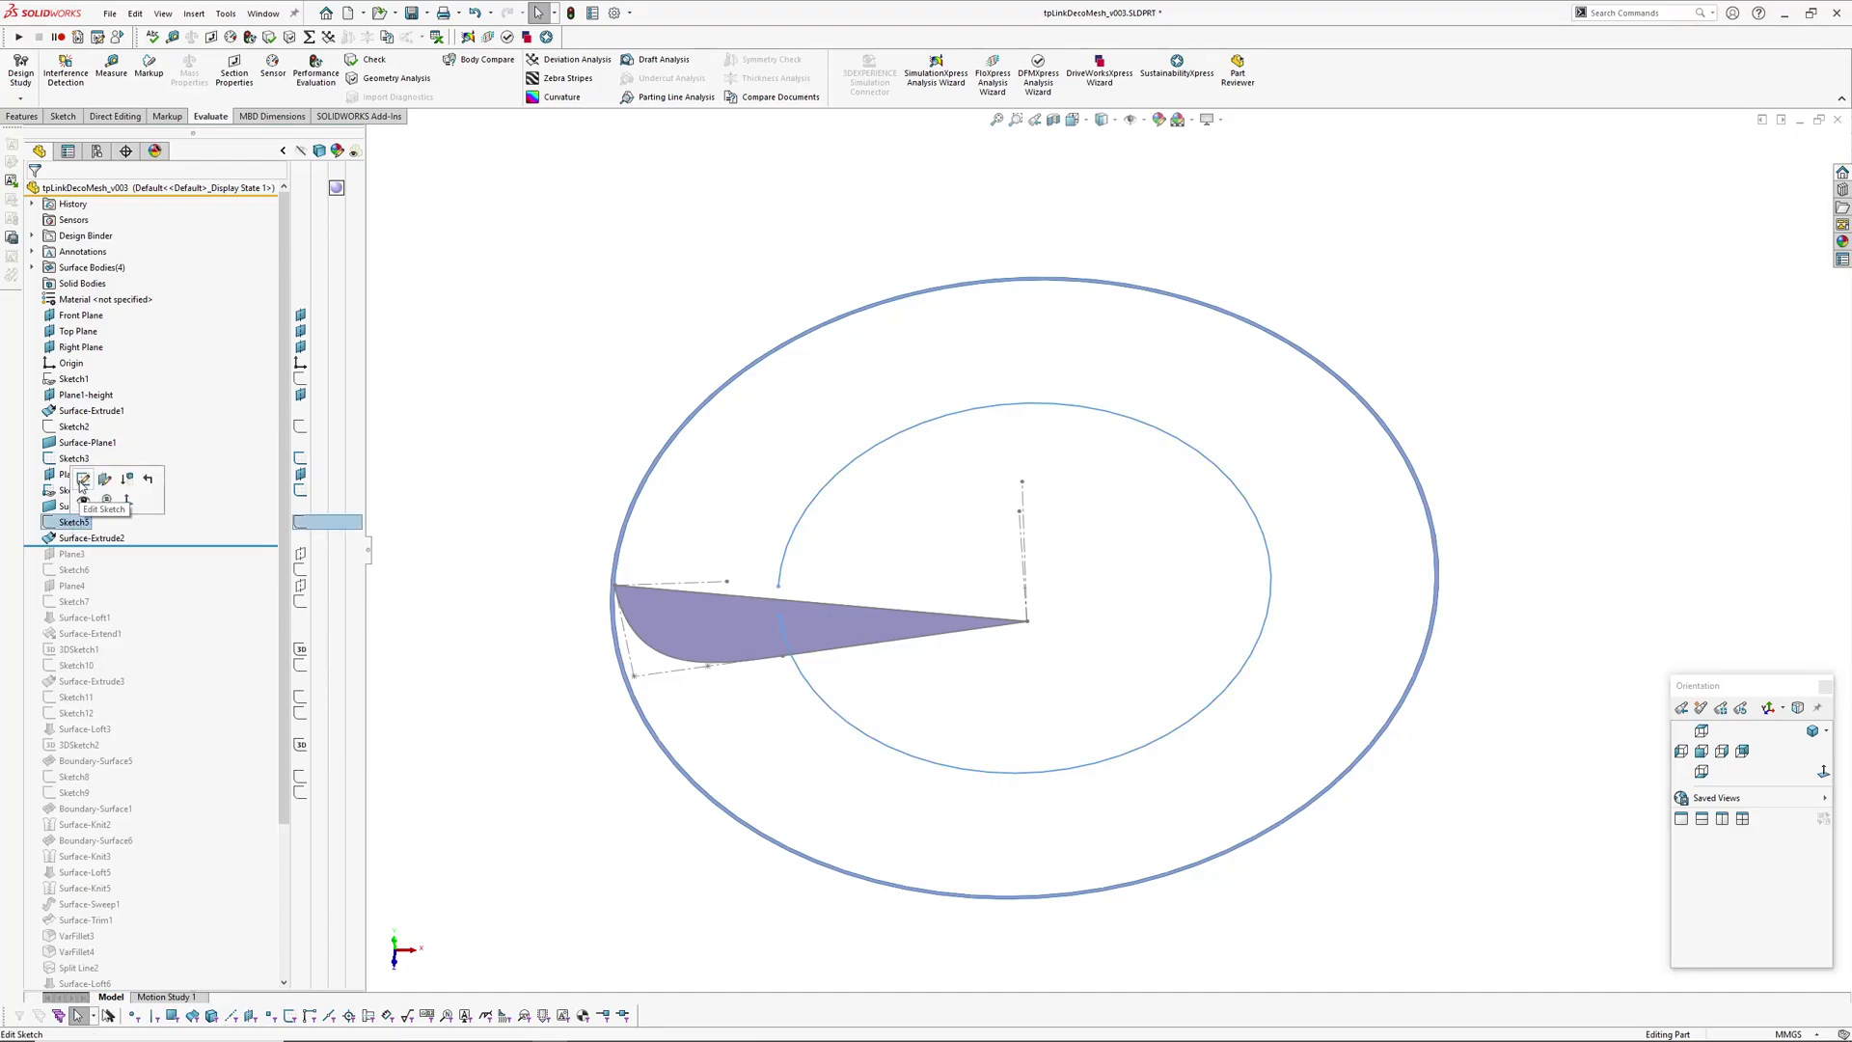
pyautogui.click(83, 479)
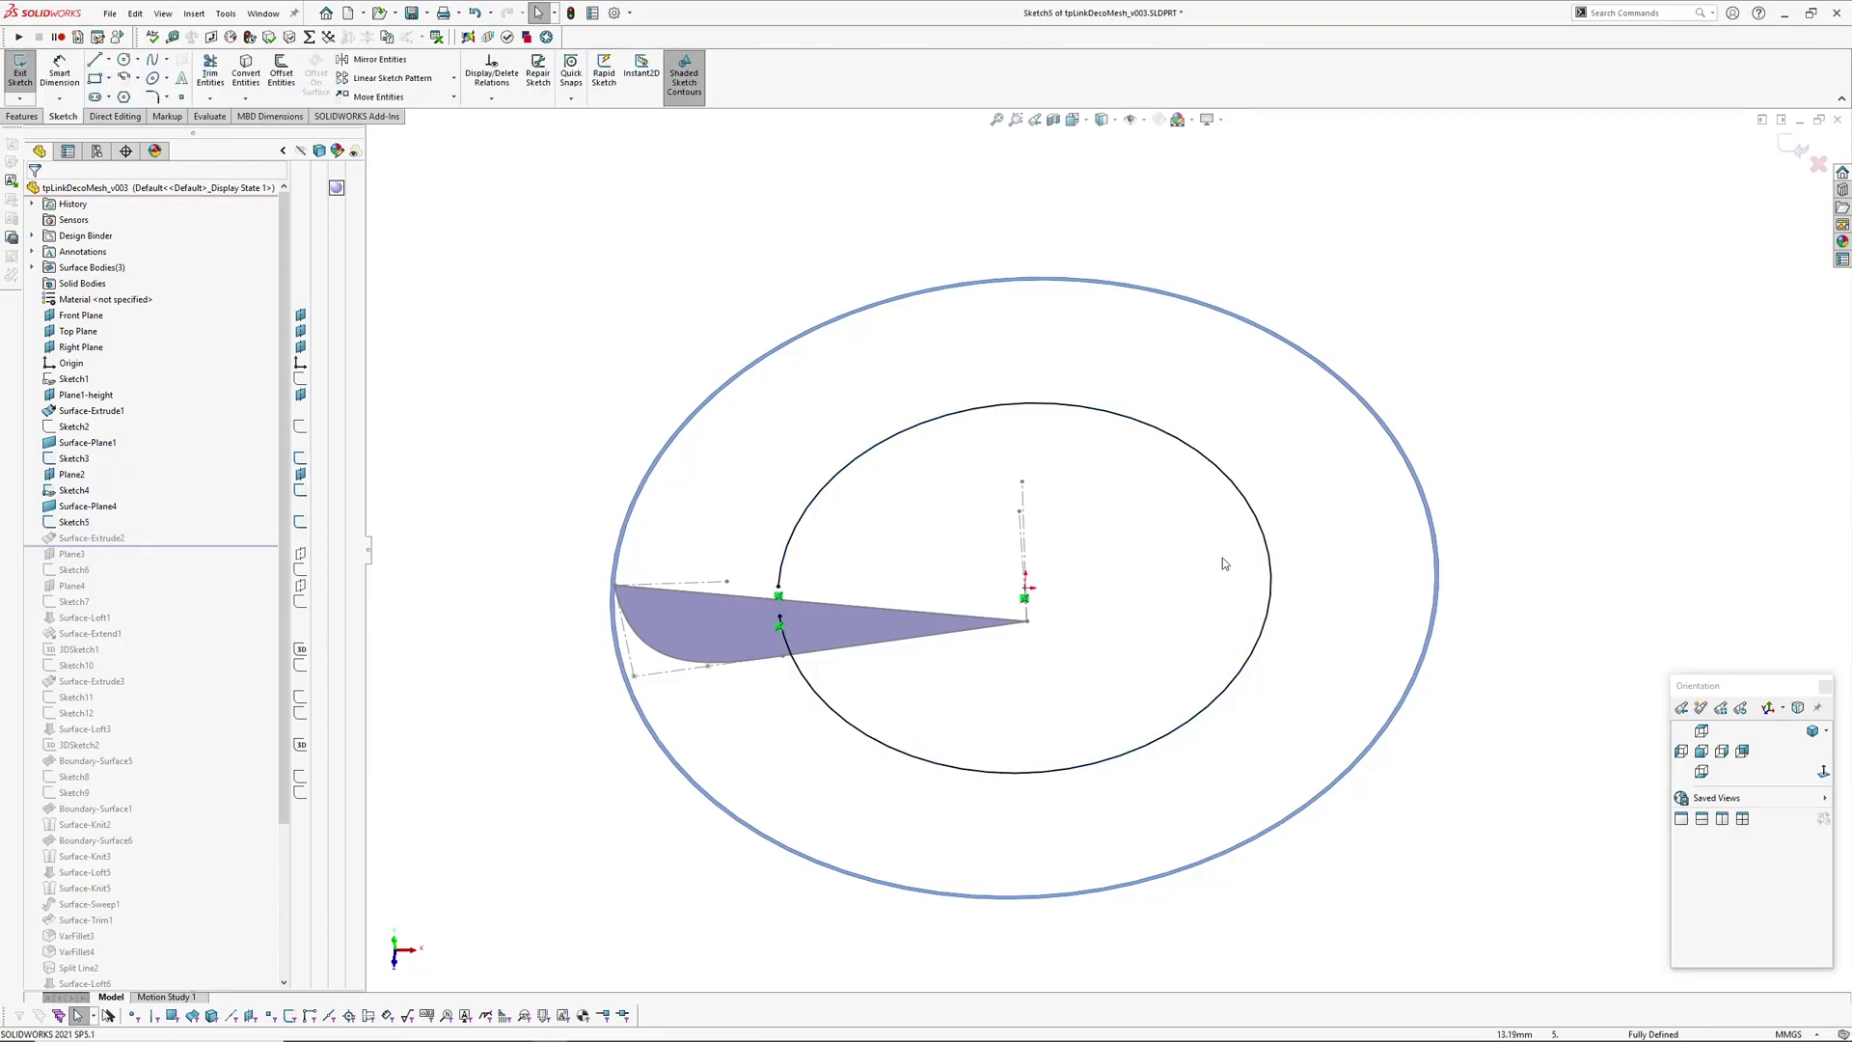
pyautogui.click(1822, 774)
pyautogui.scroll(-10, 1096, 608)
pyautogui.scroll(5, 887, 589)
pyautogui.scroll(-3, 779, 571)
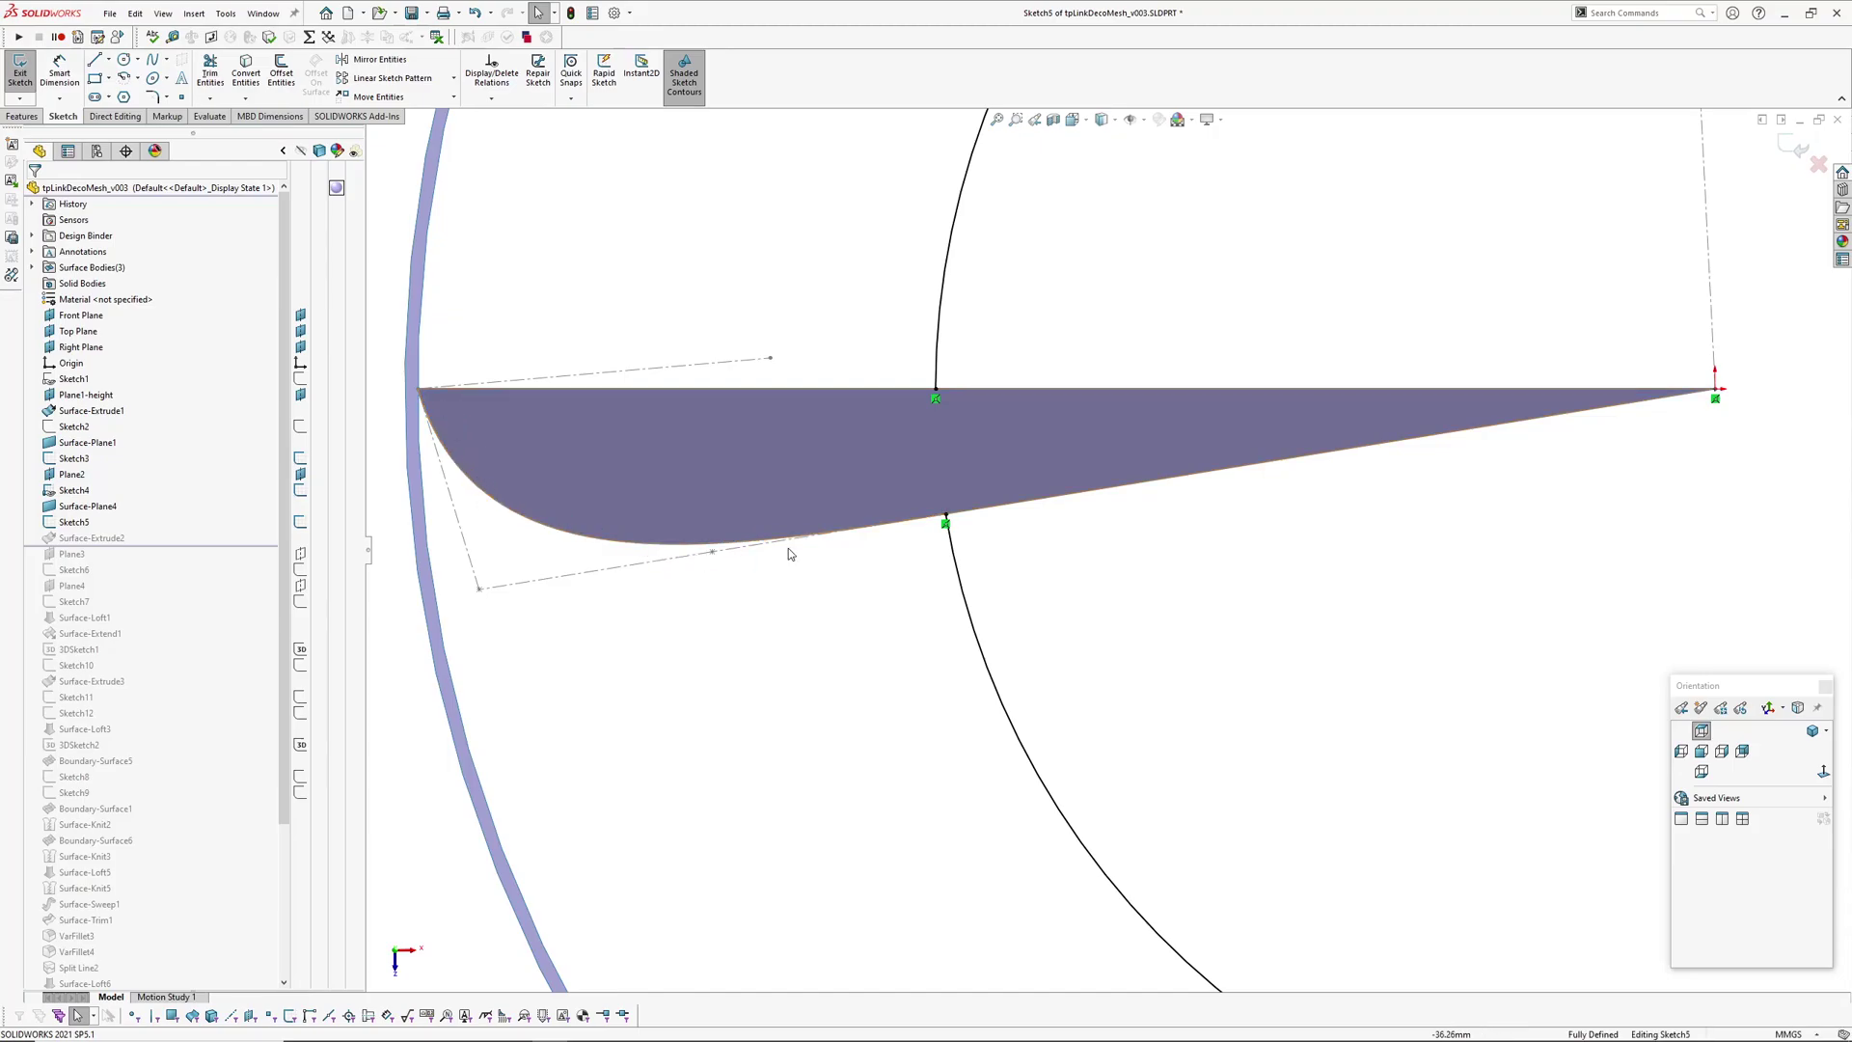
pyautogui.scroll(3, 1313, 542)
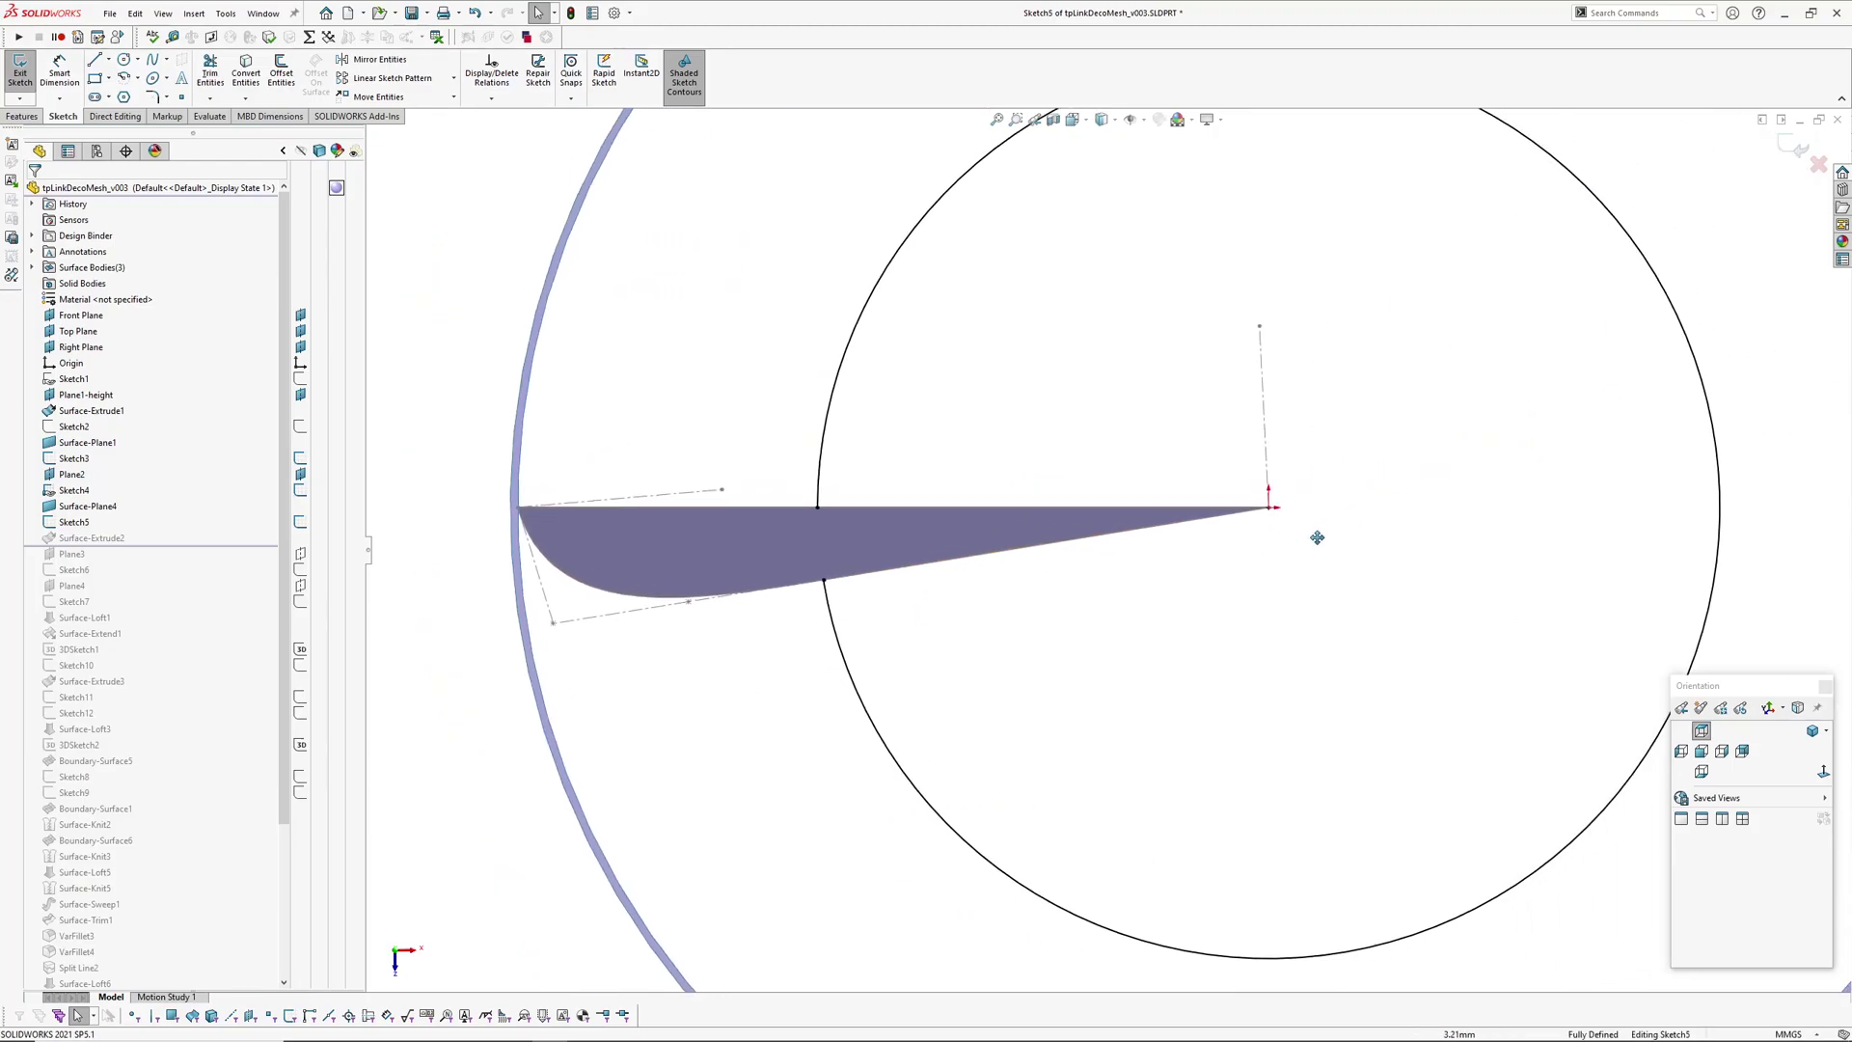
pyautogui.scroll(-2, 835, 511)
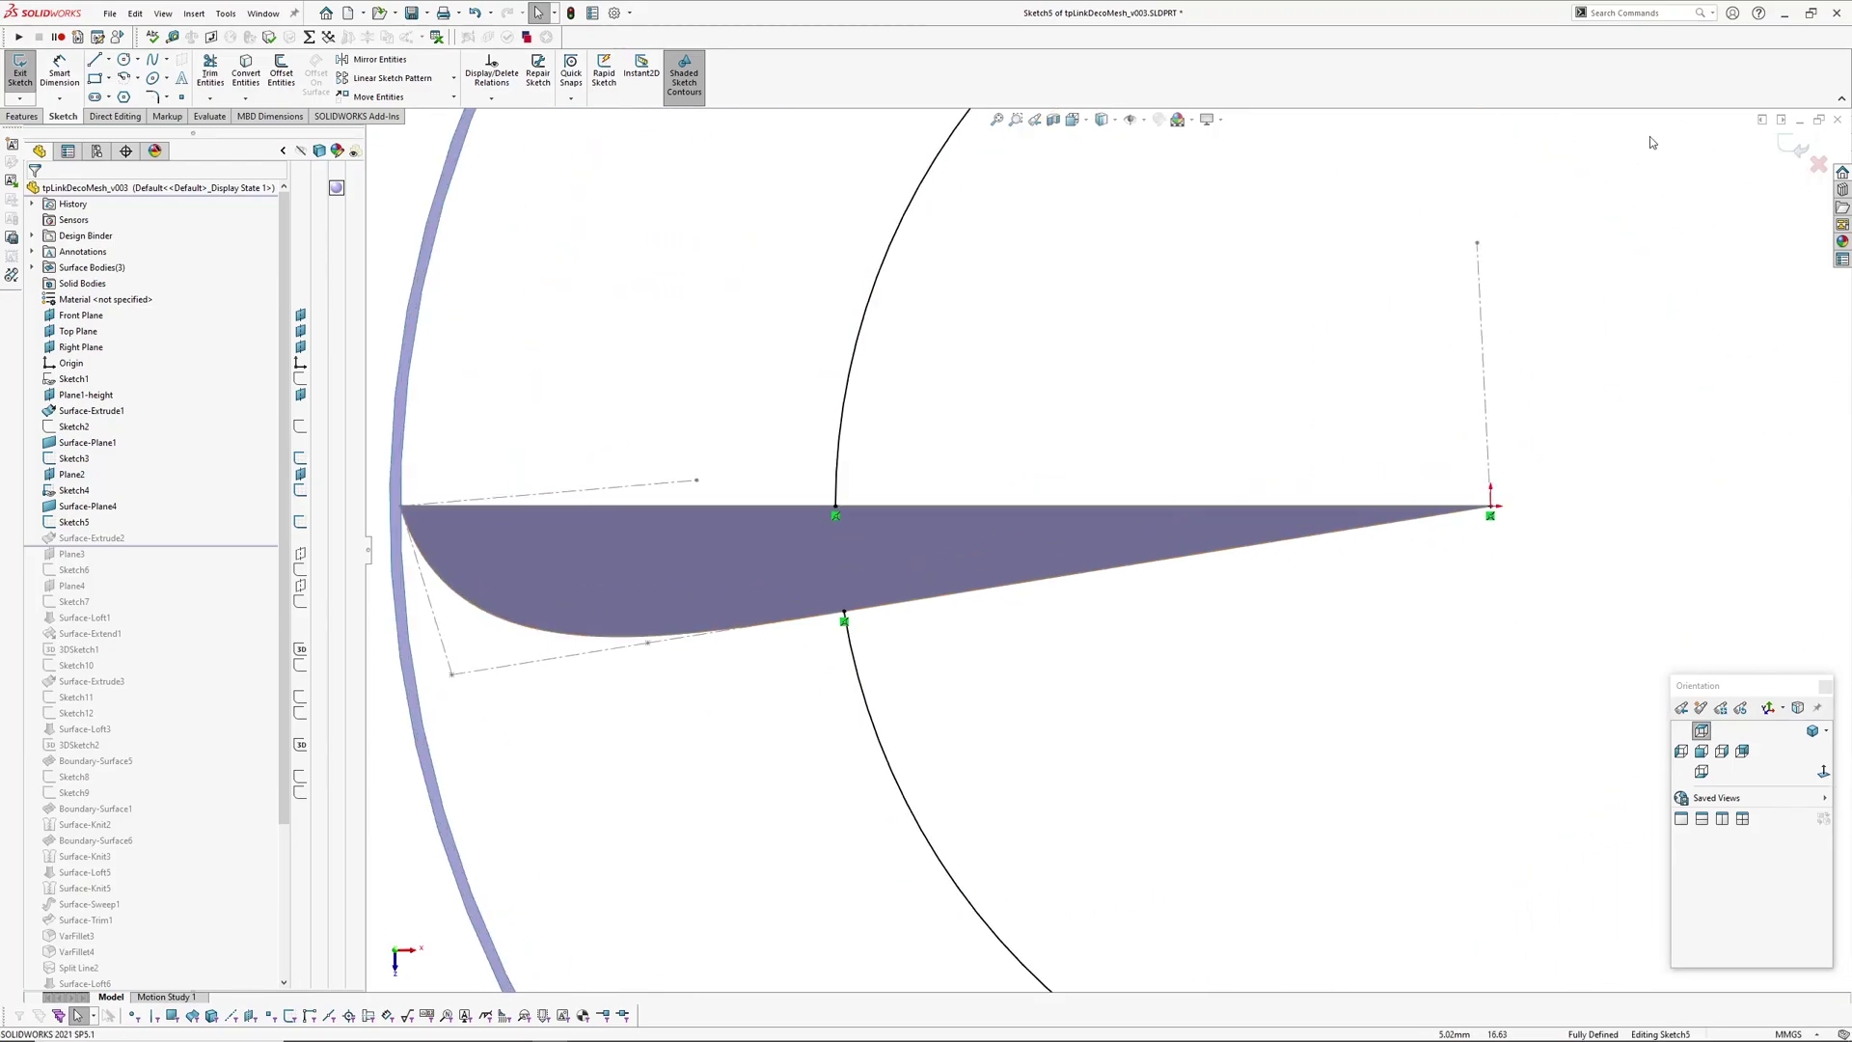
pyautogui.hotkey('ctrl', 'b')
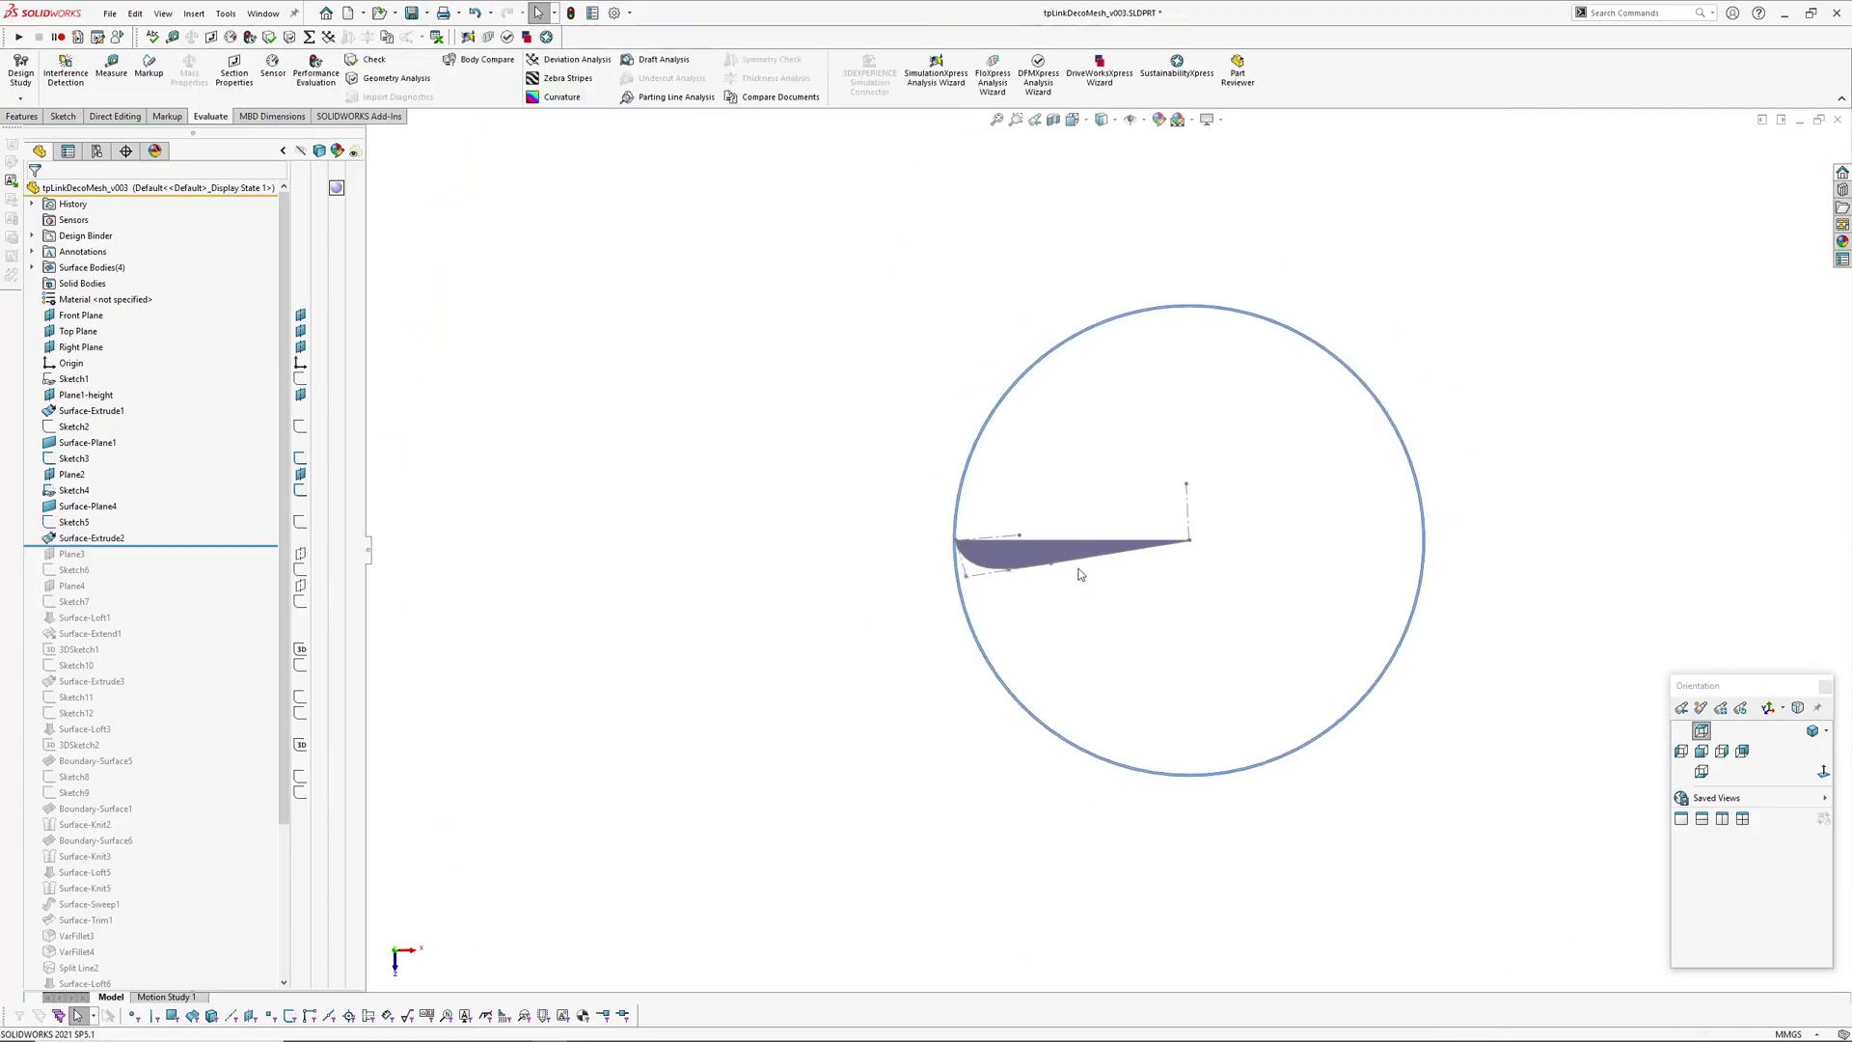
# Step: Show the hidden Surface-Extrude2 ring surface around the wedge
pyautogui.click(97, 538)
pyautogui.scroll(-3, 972, 574)
pyautogui.moveTo(972, 569)
pyautogui.mouseDown(button='middle')
pyautogui.moveTo(951, 620)
pyautogui.moveTo(897, 603)
pyautogui.moveTo(984, 578)
pyautogui.mouseUp(button='middle')
pyautogui.click(910, 650)
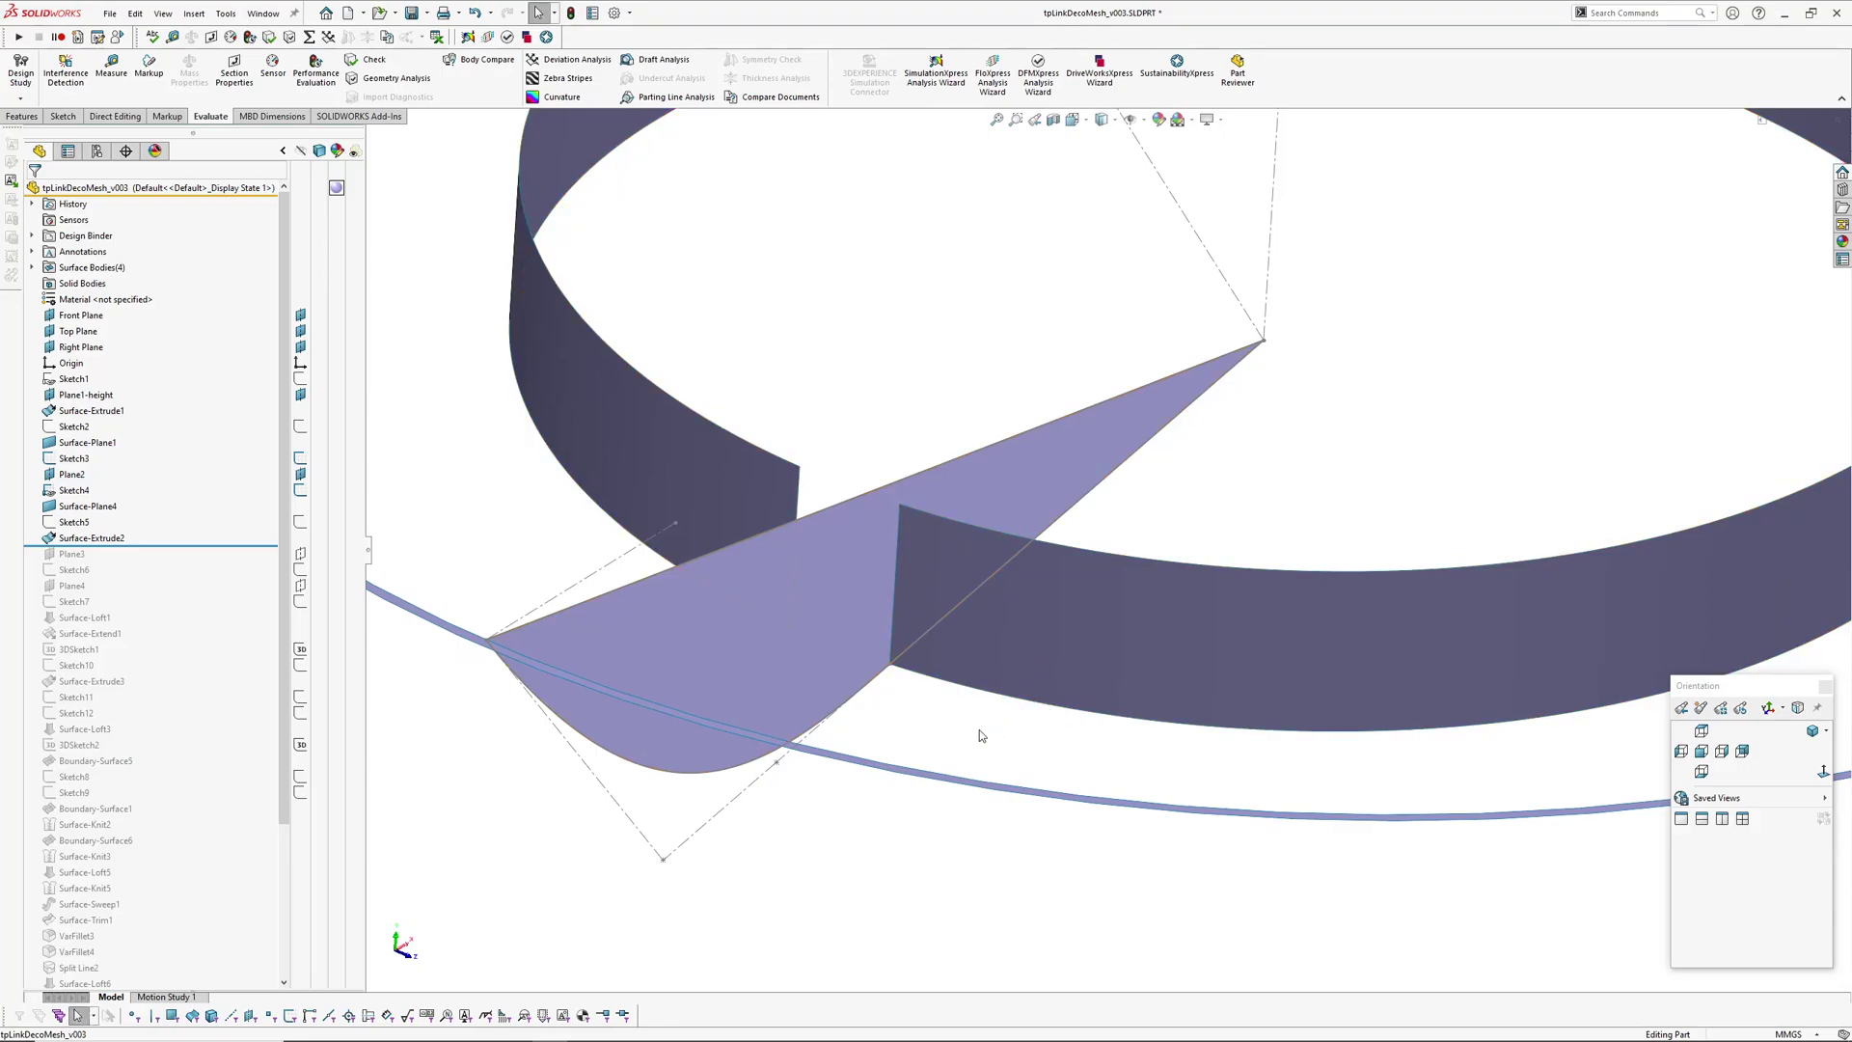
# Step: Examine the extruded ring's gap at the wedge and its upper edge from several angles
pyautogui.moveTo(993, 720)
pyautogui.mouseDown(button='middle')
pyautogui.moveTo(1002, 635)
pyautogui.moveTo(1022, 735)
pyautogui.mouseUp(button='middle')
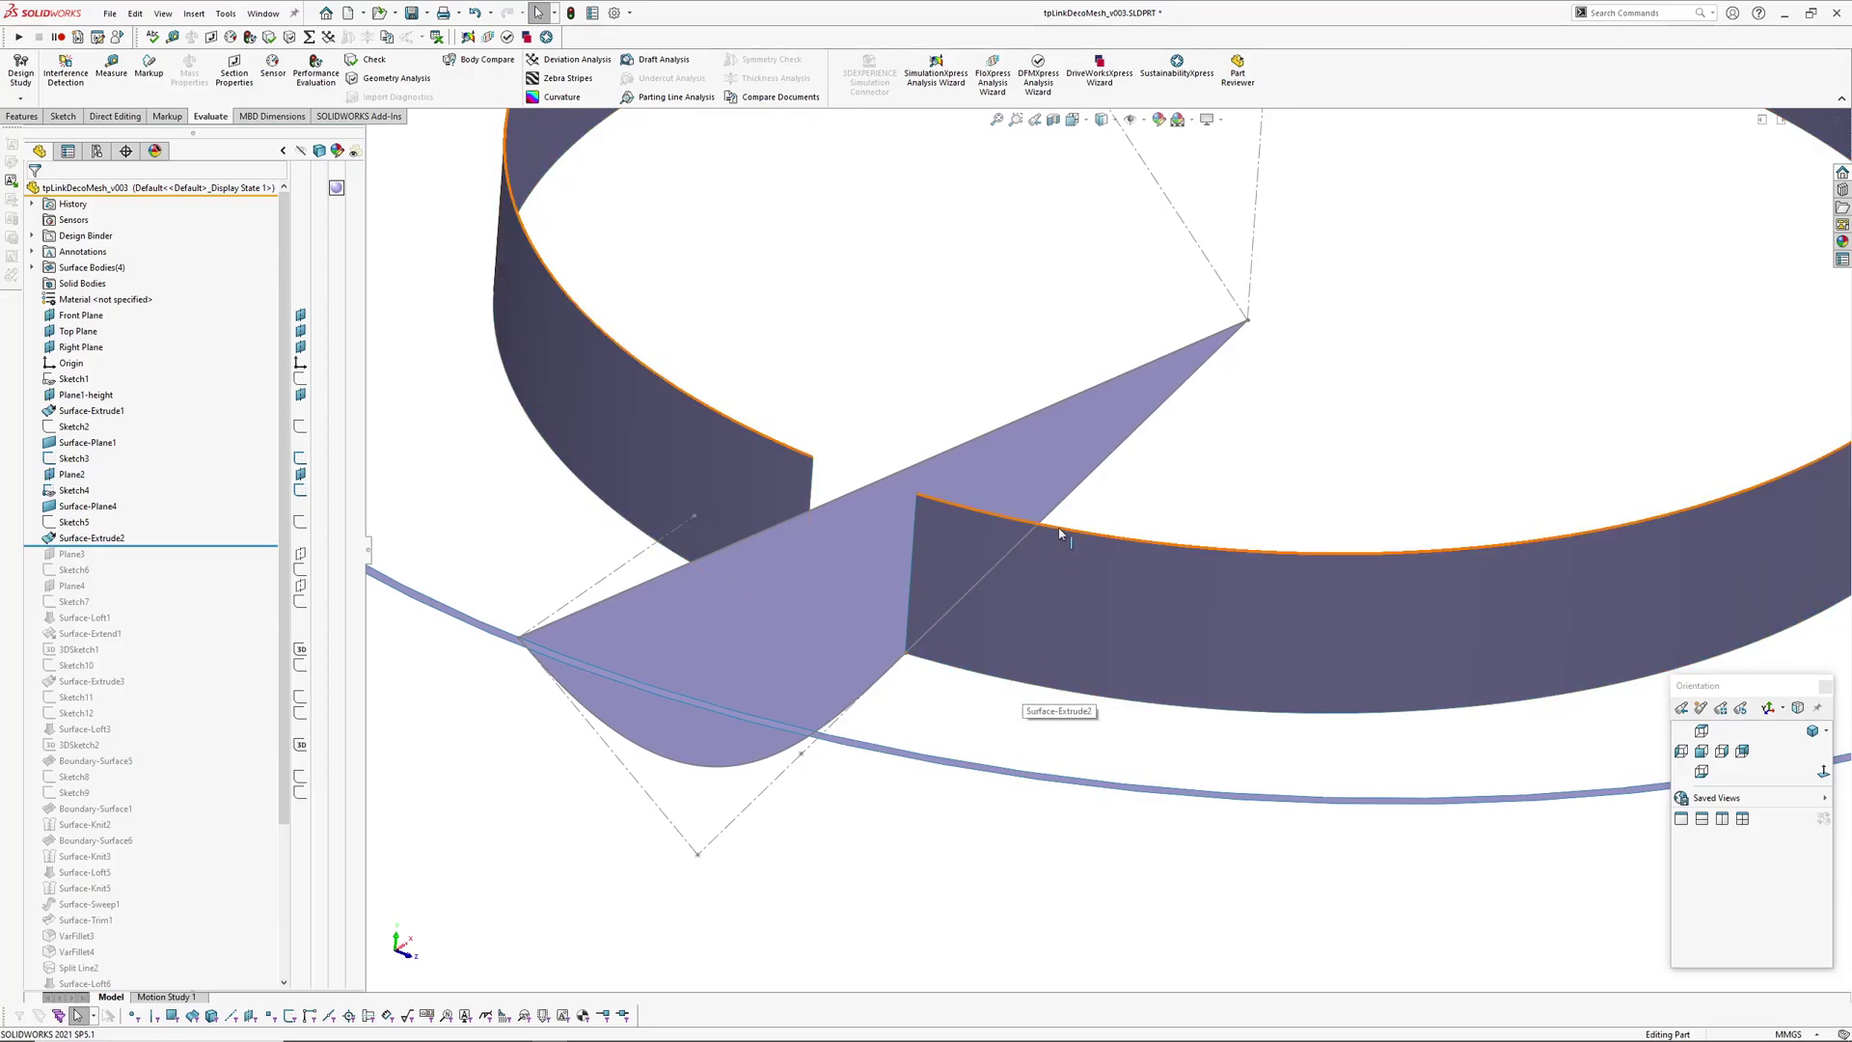
pyautogui.scroll(5, 847, 523)
pyautogui.scroll(-5, 835, 521)
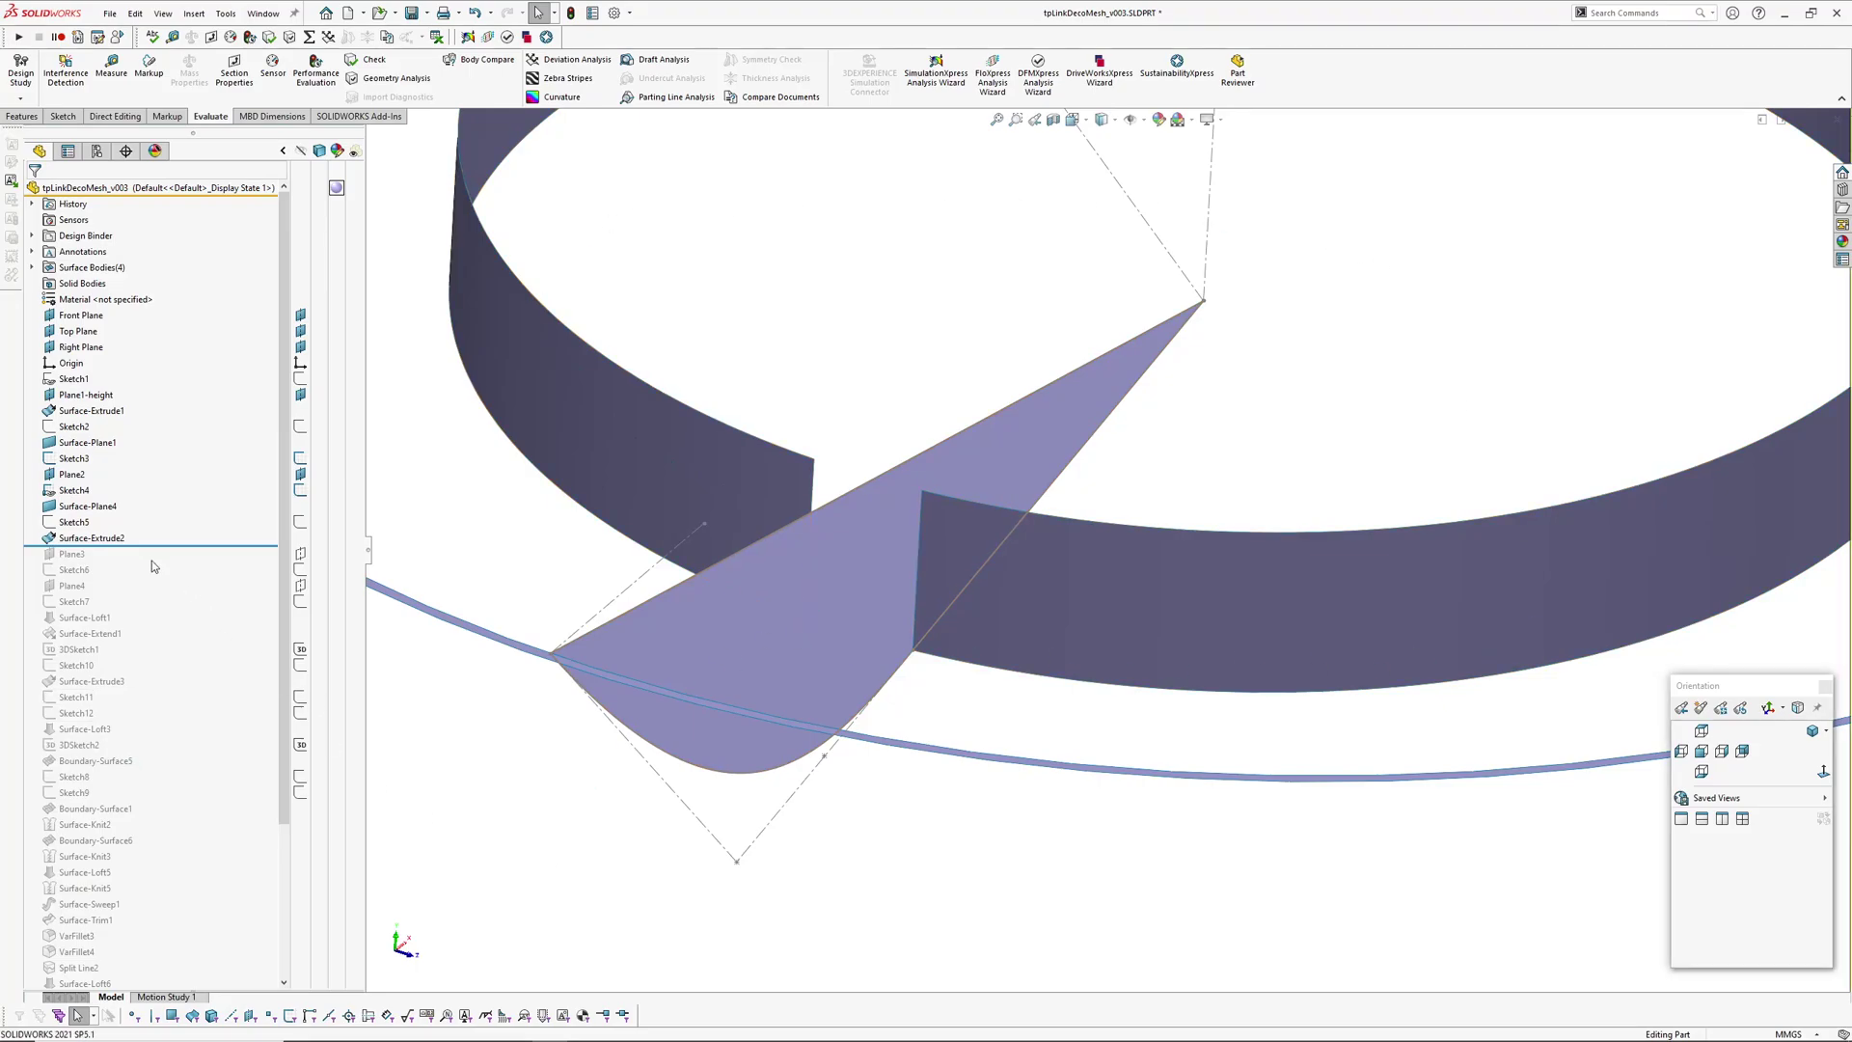
pyautogui.hotkey('ctrl', '5')
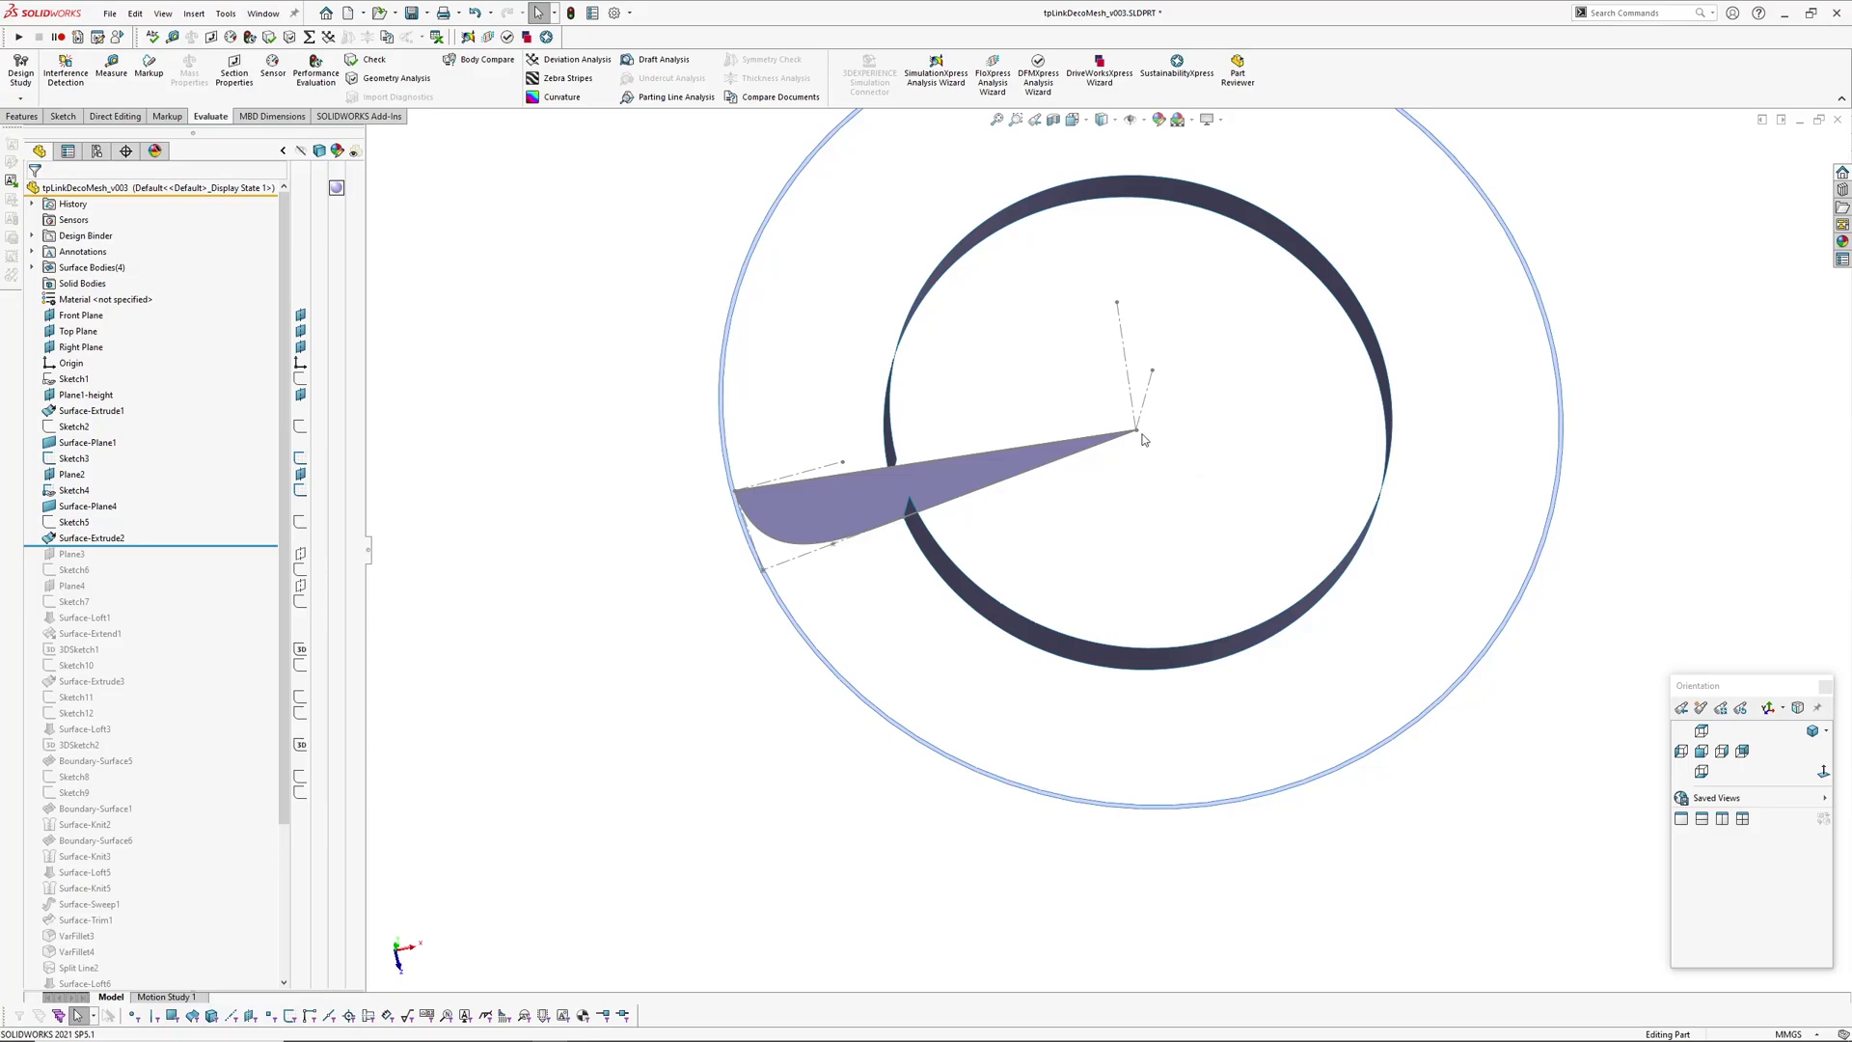
pyautogui.moveTo(1114, 515); pyautogui.dragTo(1199, 395, button='middle')
pyautogui.scroll(-4, 1213, 571)
pyautogui.moveTo(1195, 626); pyautogui.dragTo(1182, 564, button='middle')
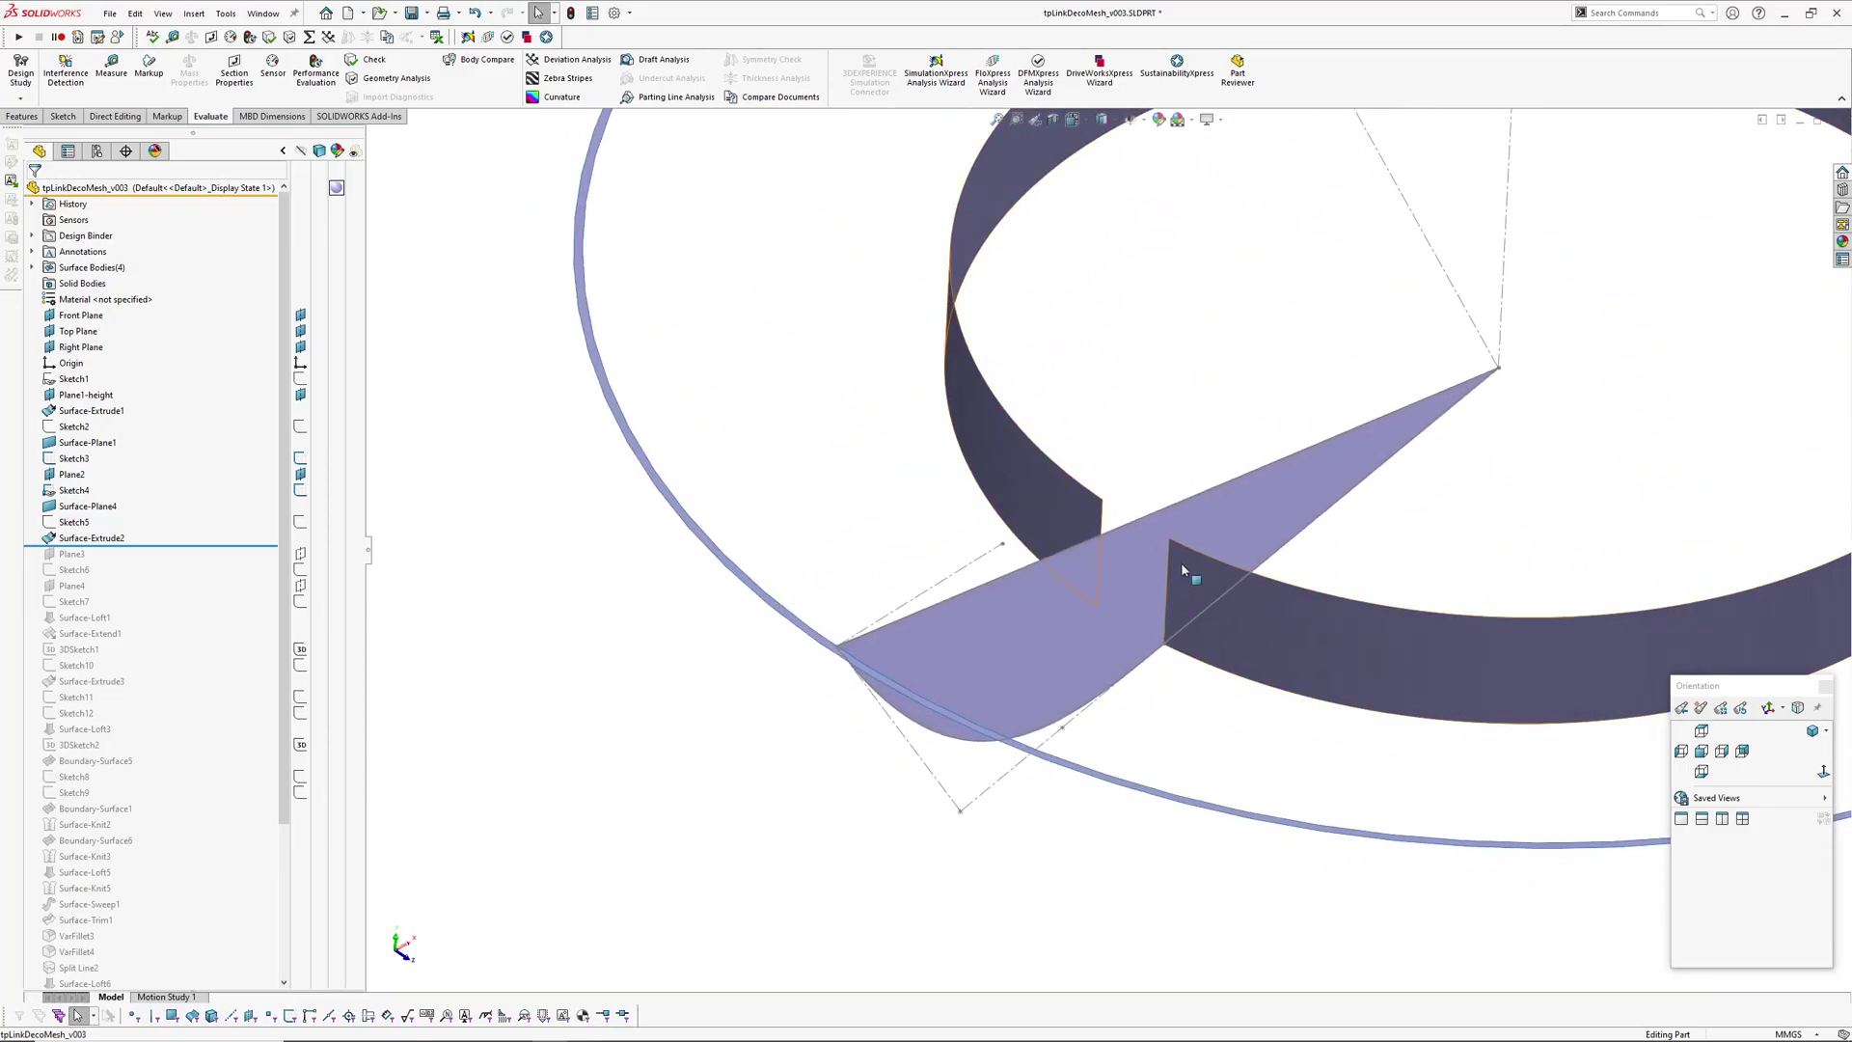
# Step: Roll the history forward past Plane3 and review the edge and vertex references that define it
pyautogui.moveTo(142, 545); pyautogui.dragTo(143, 568)
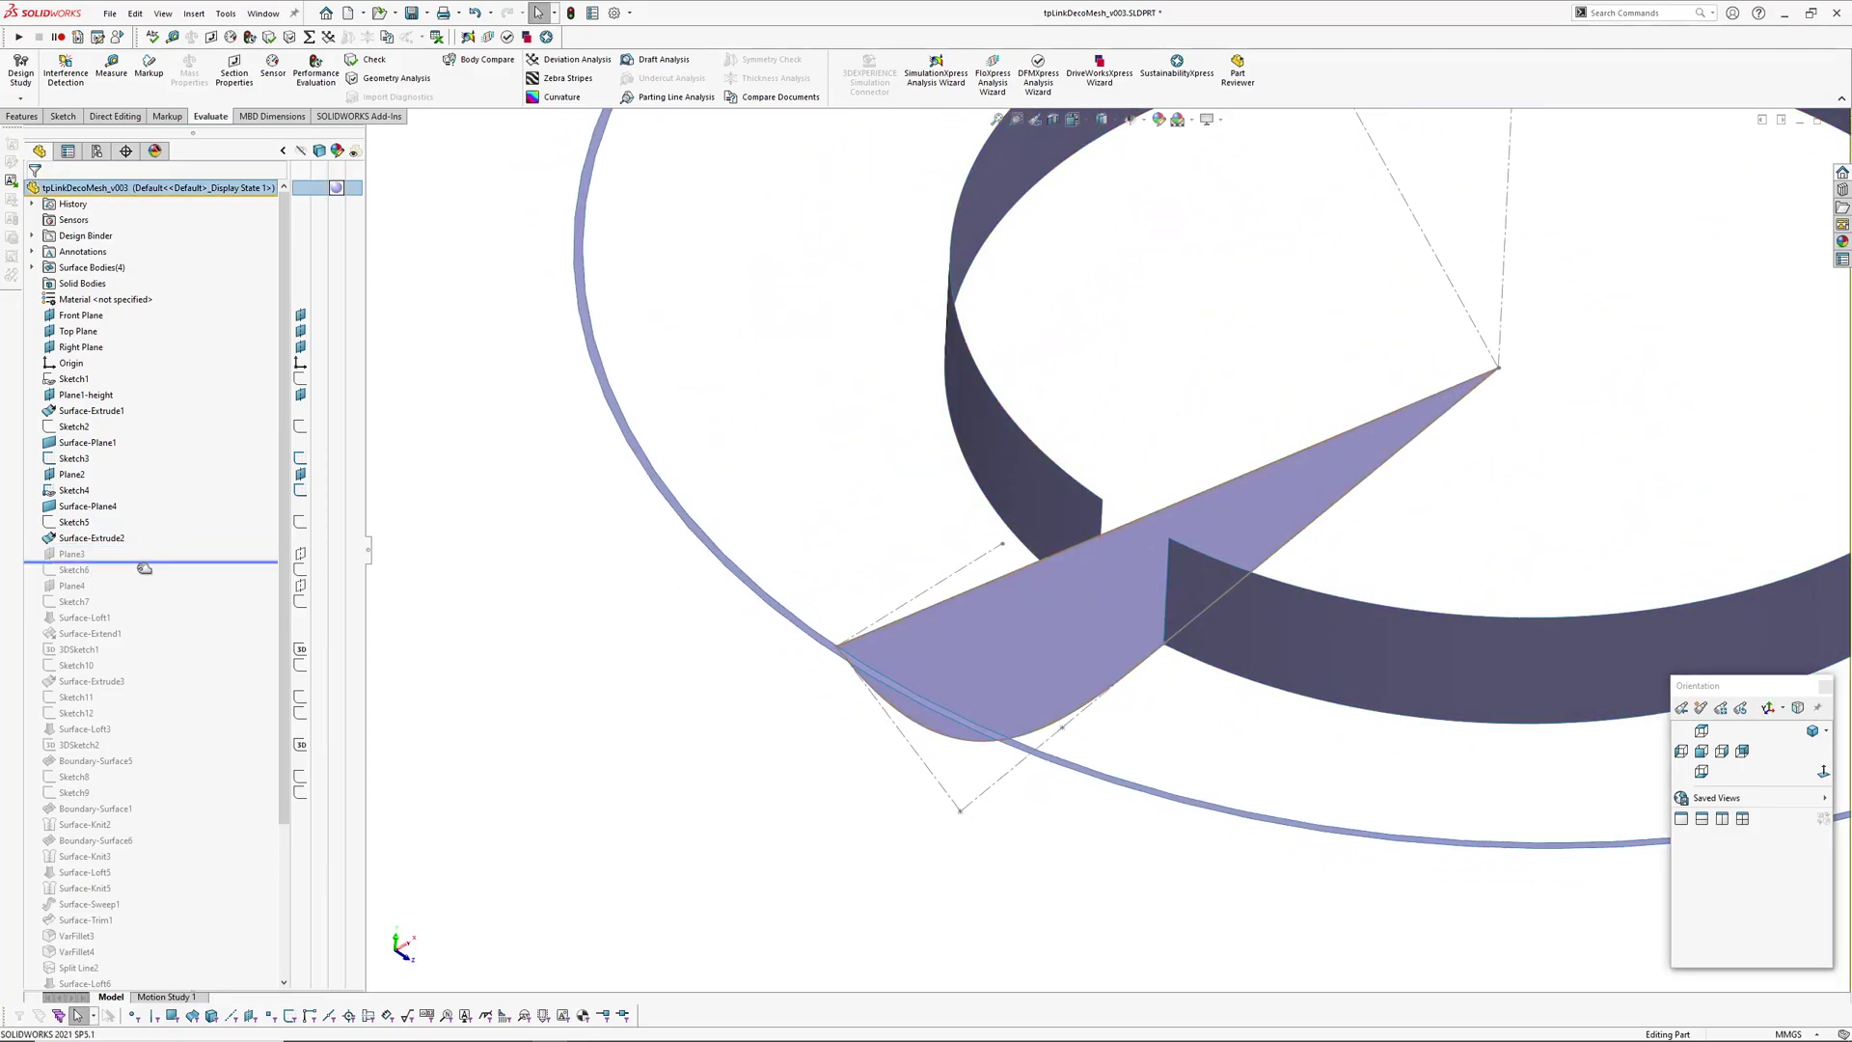
pyautogui.click(71, 553)
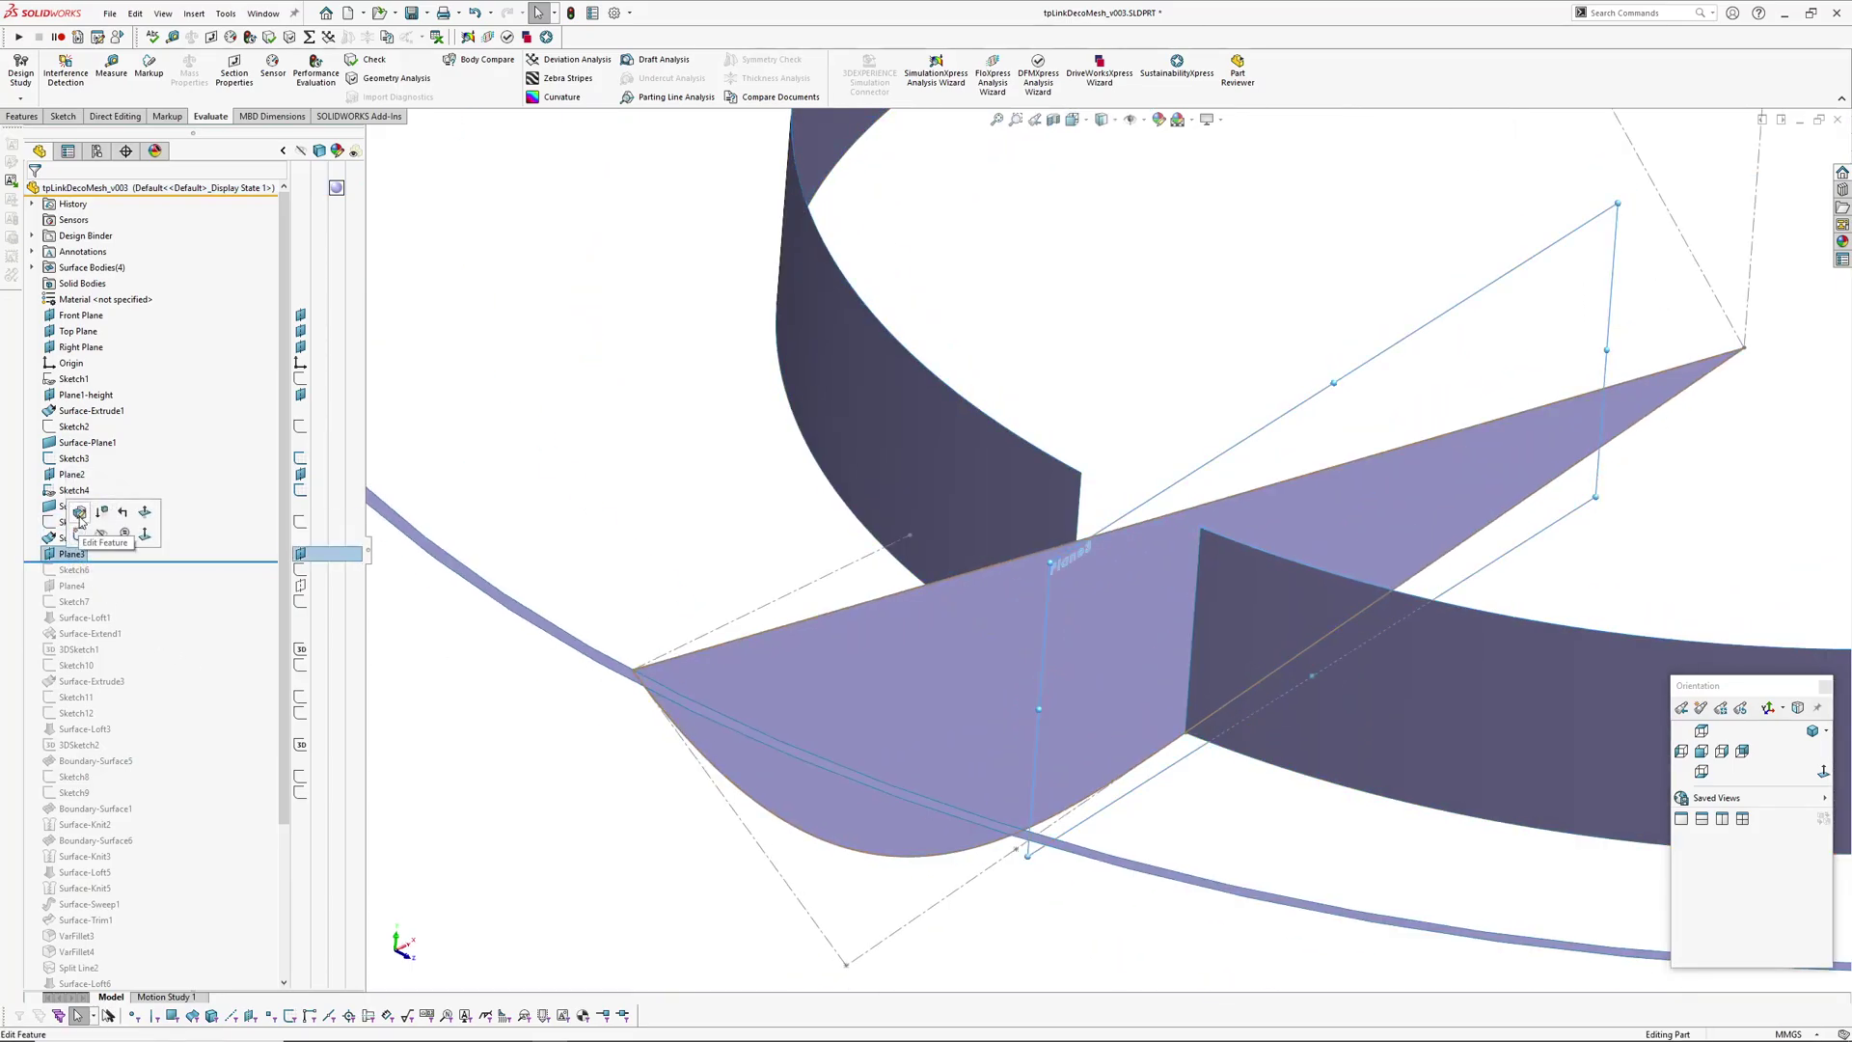
pyautogui.click(88, 537)
pyautogui.keyDown('ctrl'); pyautogui.moveTo(1195, 736); pyautogui.dragTo(1125, 690, button='middle'); pyautogui.keyUp('ctrl')
pyautogui.scroll(1, 1125, 690)
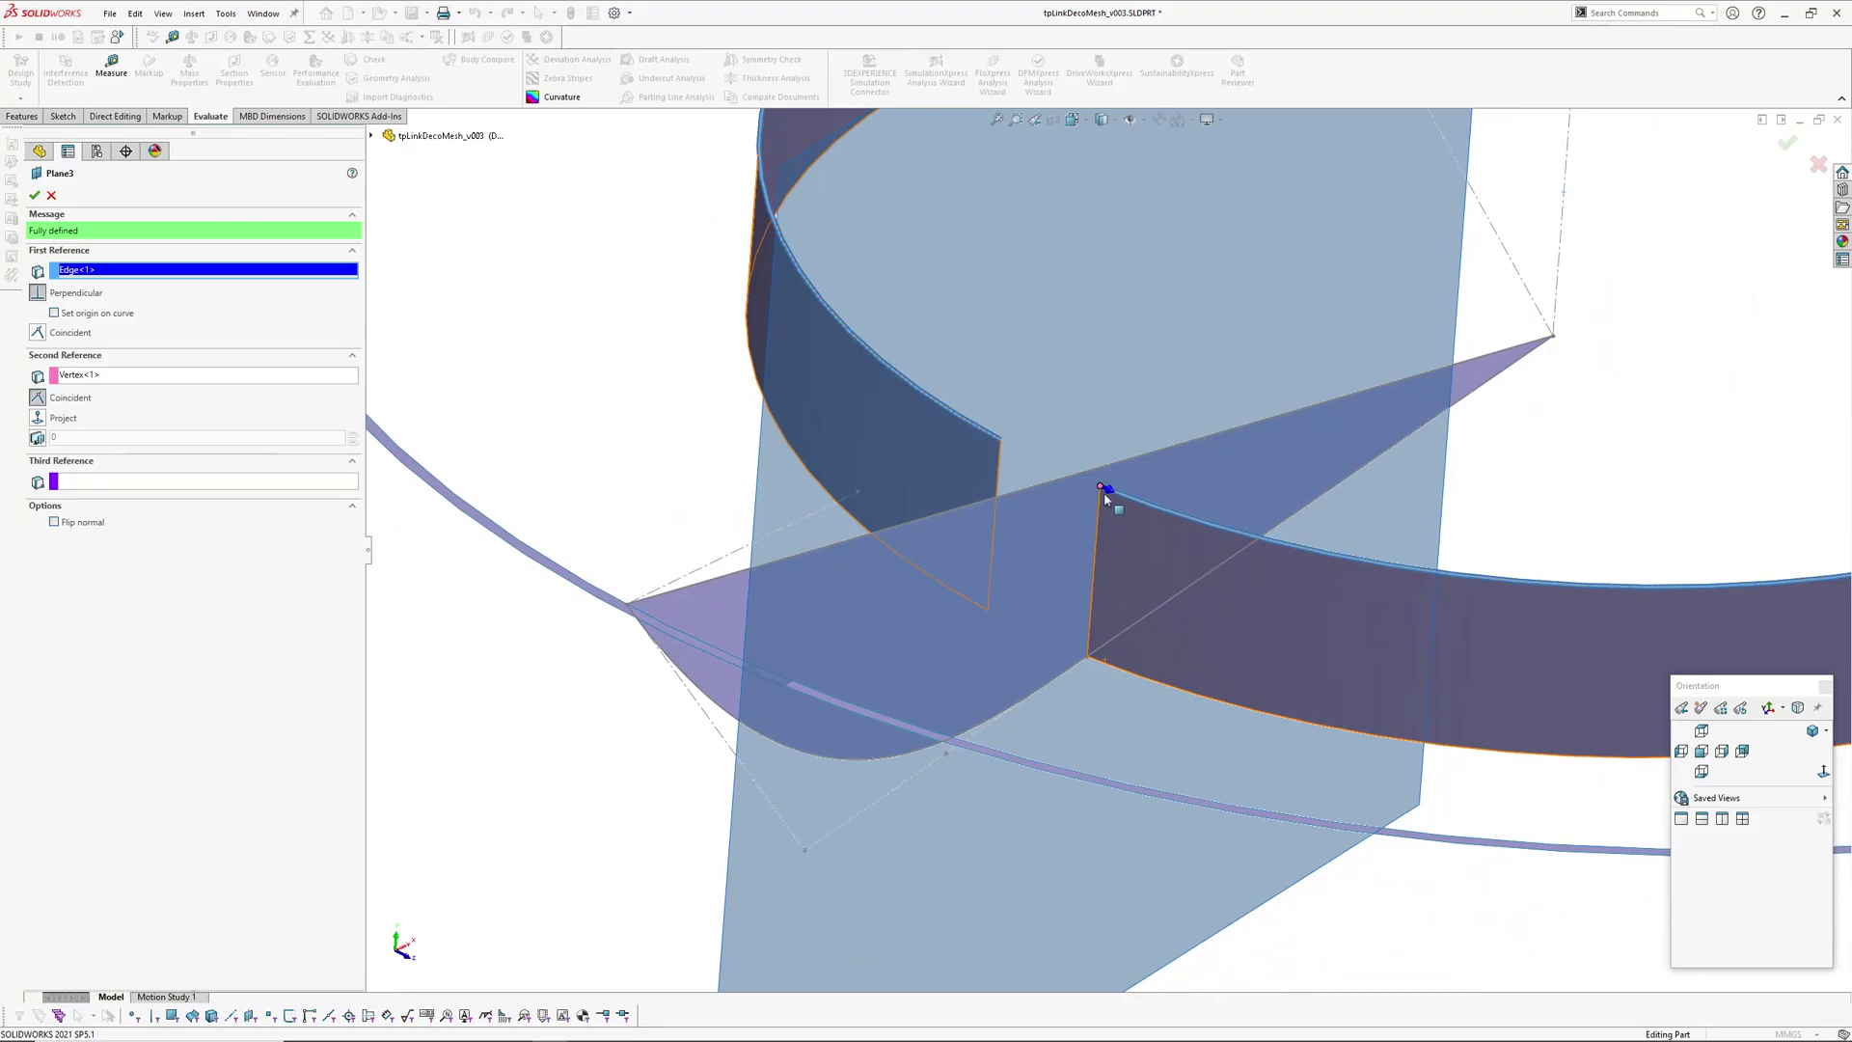
pyautogui.moveTo(1107, 495); pyautogui.dragTo(1124, 483, button='middle')
pyautogui.scroll(-3, 1119, 485)
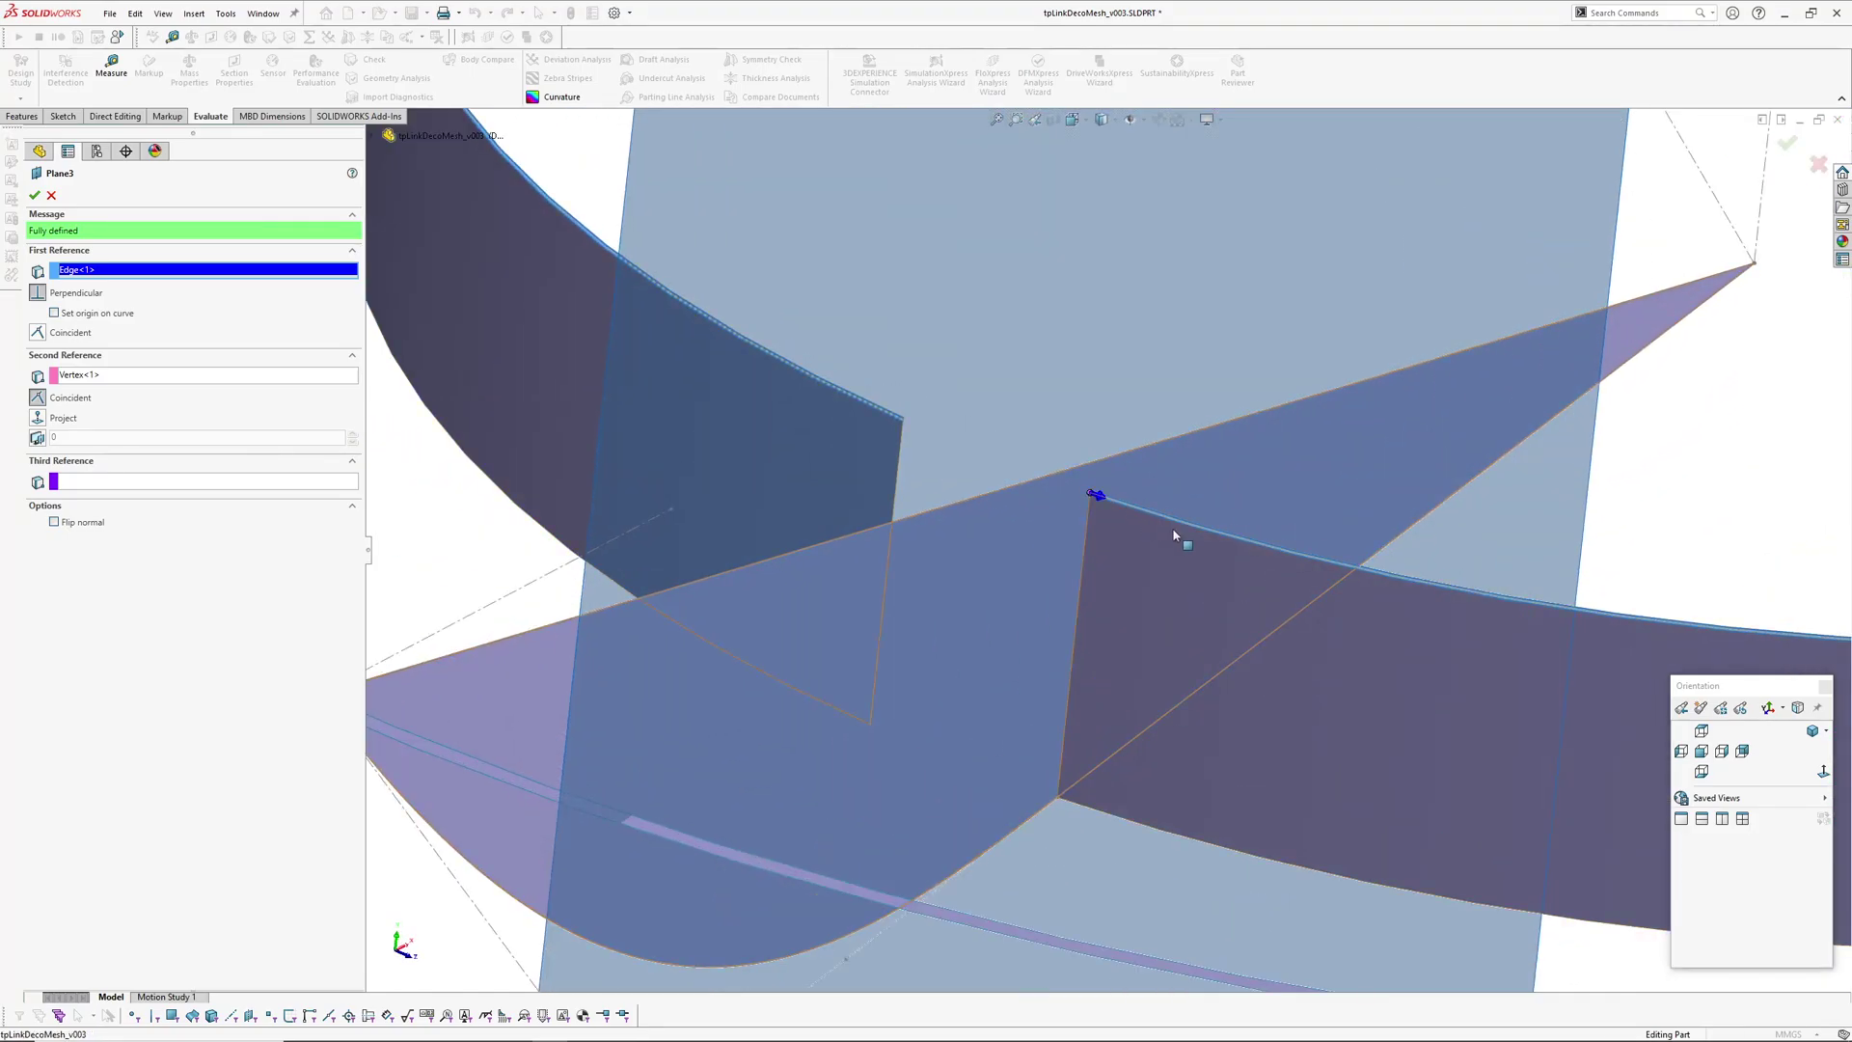
pyautogui.click(1818, 165)
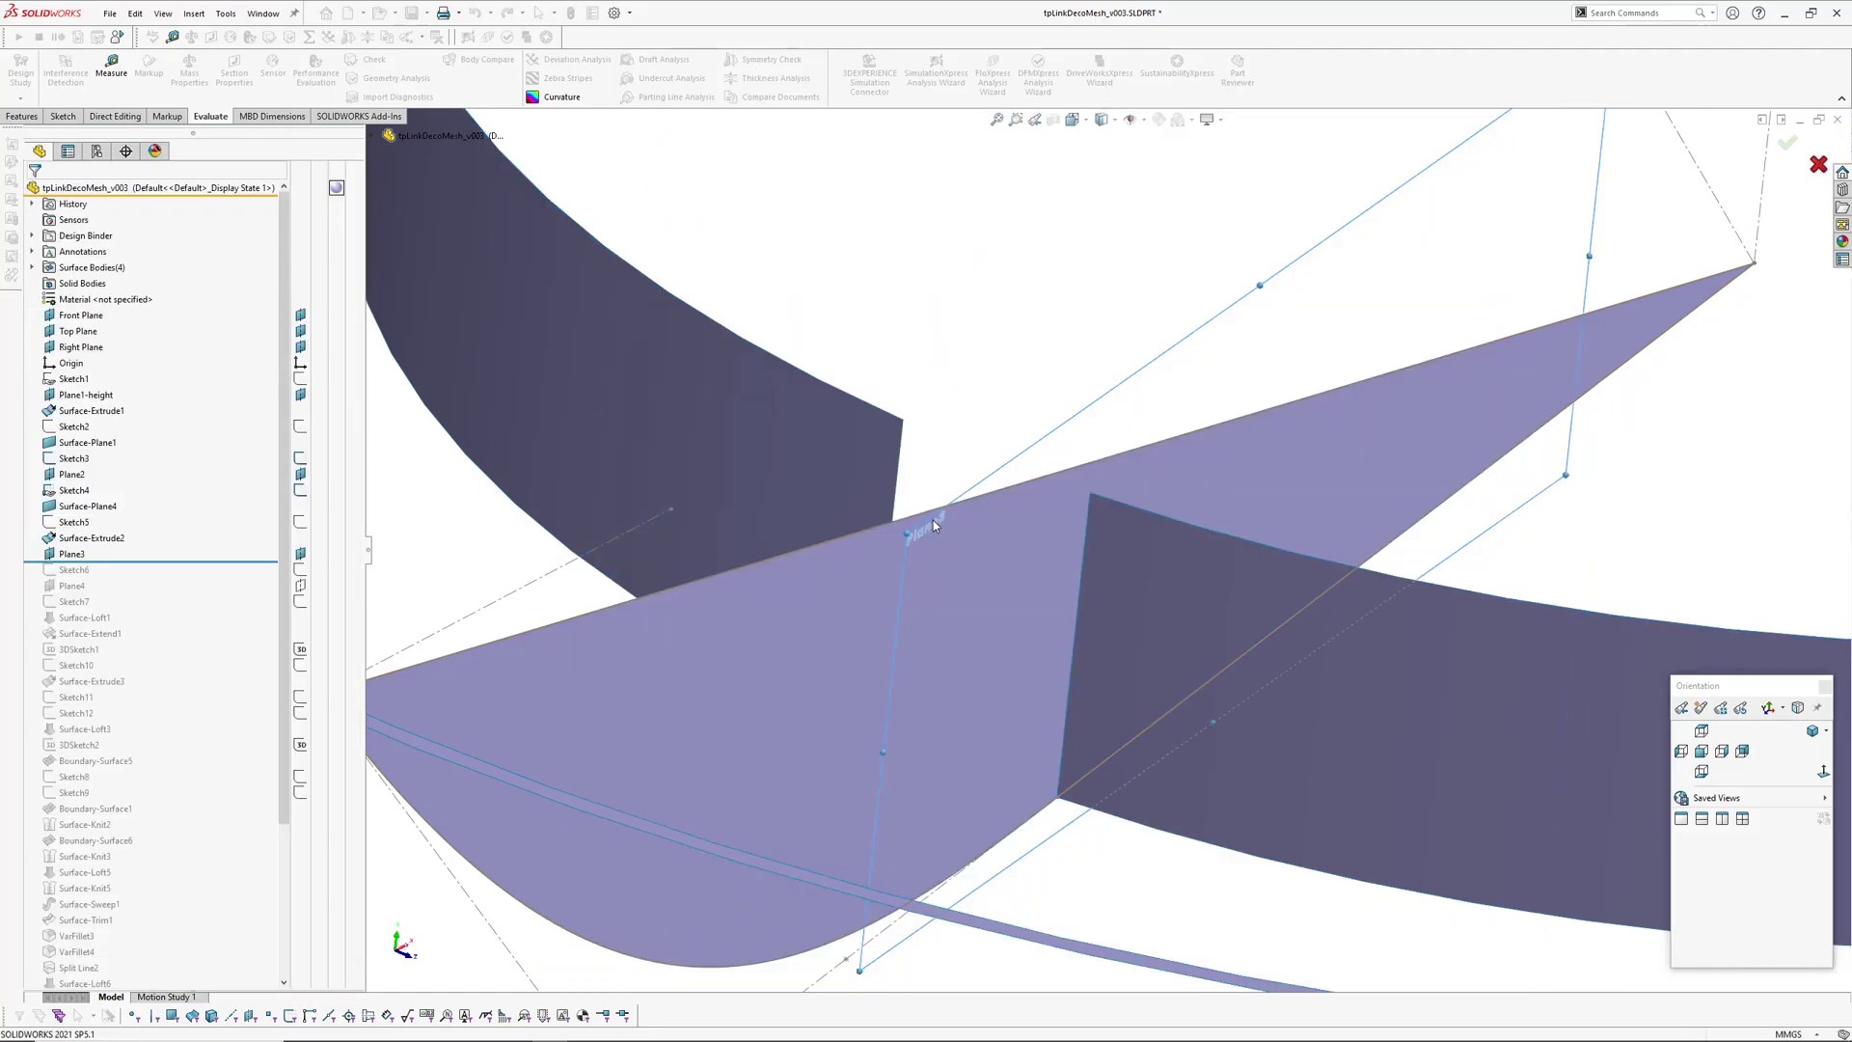
# Step: Roll the history forward past Sketch6, examine its arc profile and relations at the ring's end edge, and leave the sketch
pyautogui.moveTo(119, 561); pyautogui.dragTo(116, 577)
pyautogui.click(83, 570)
pyautogui.click(85, 534)
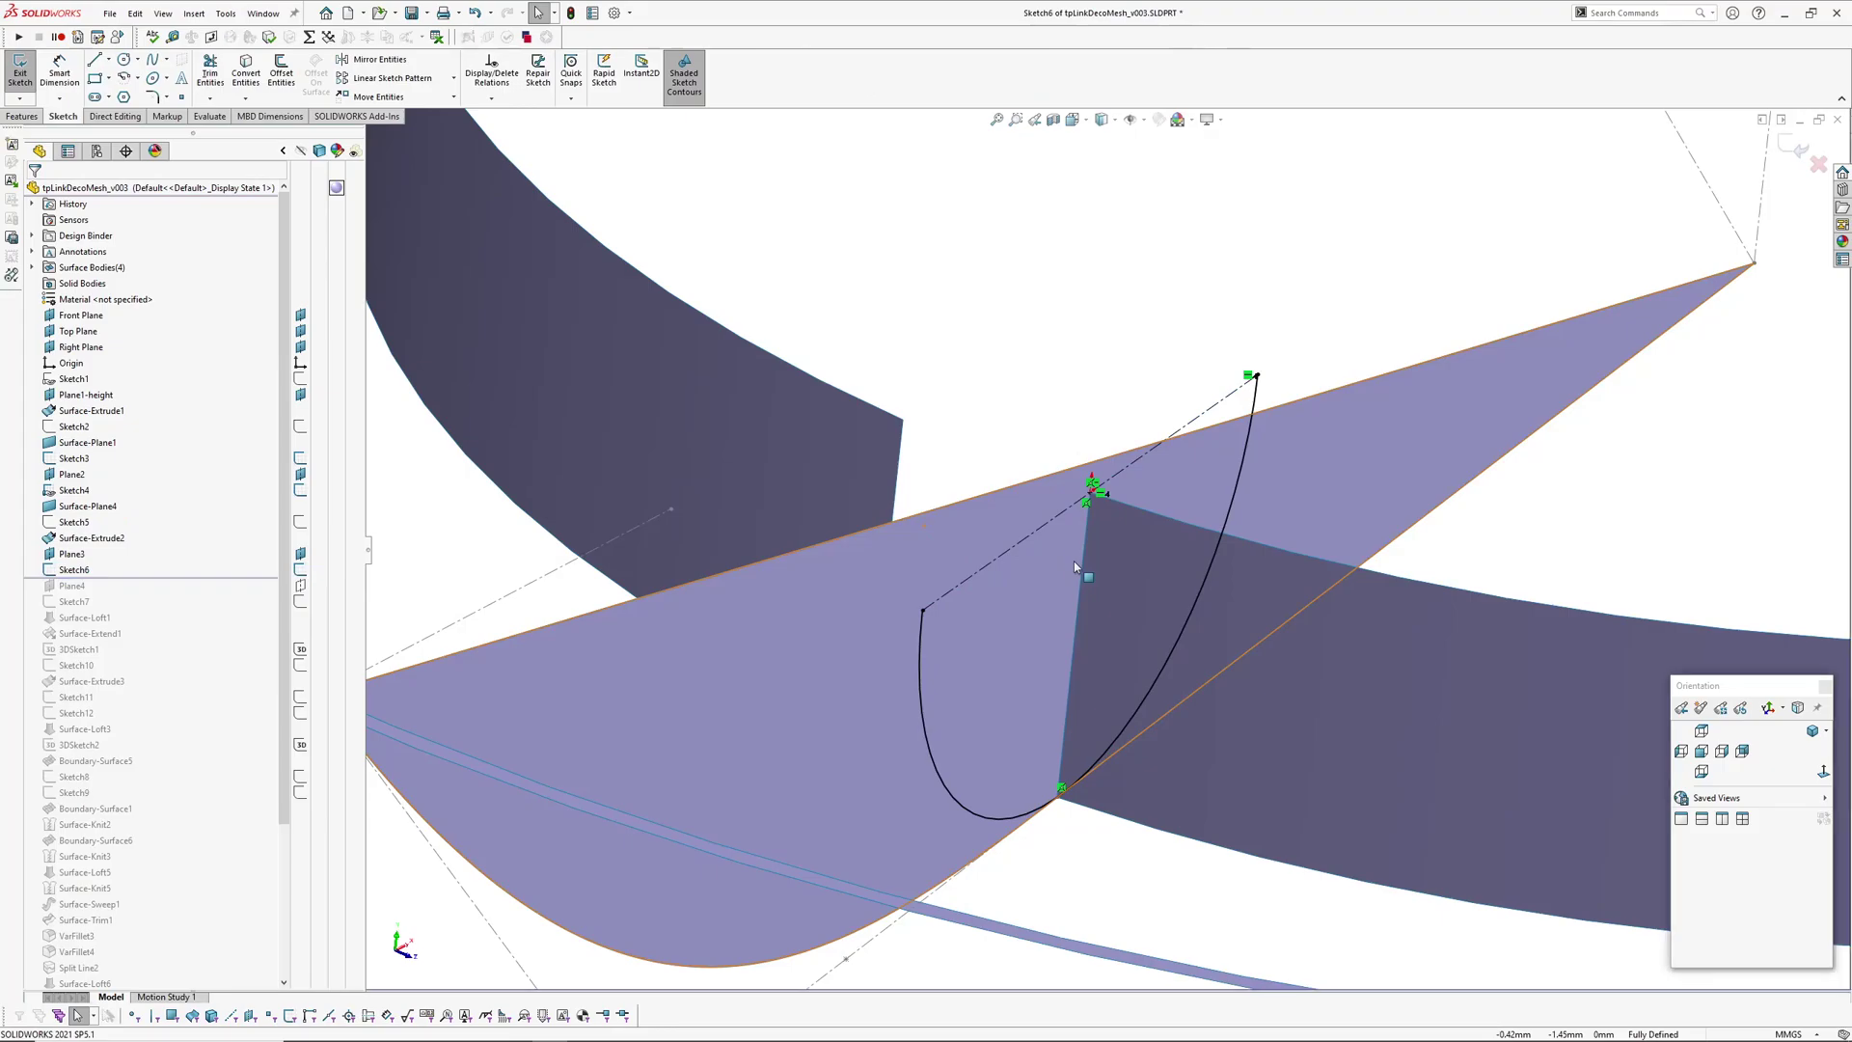
pyautogui.scroll(2, 1074, 560)
pyautogui.moveTo(1073, 559)
pyautogui.mouseDown(button='middle')
pyautogui.moveTo(1036, 521)
pyautogui.moveTo(1009, 630)
pyautogui.mouseUp(button='middle')
pyautogui.scroll(-4, 1010, 633)
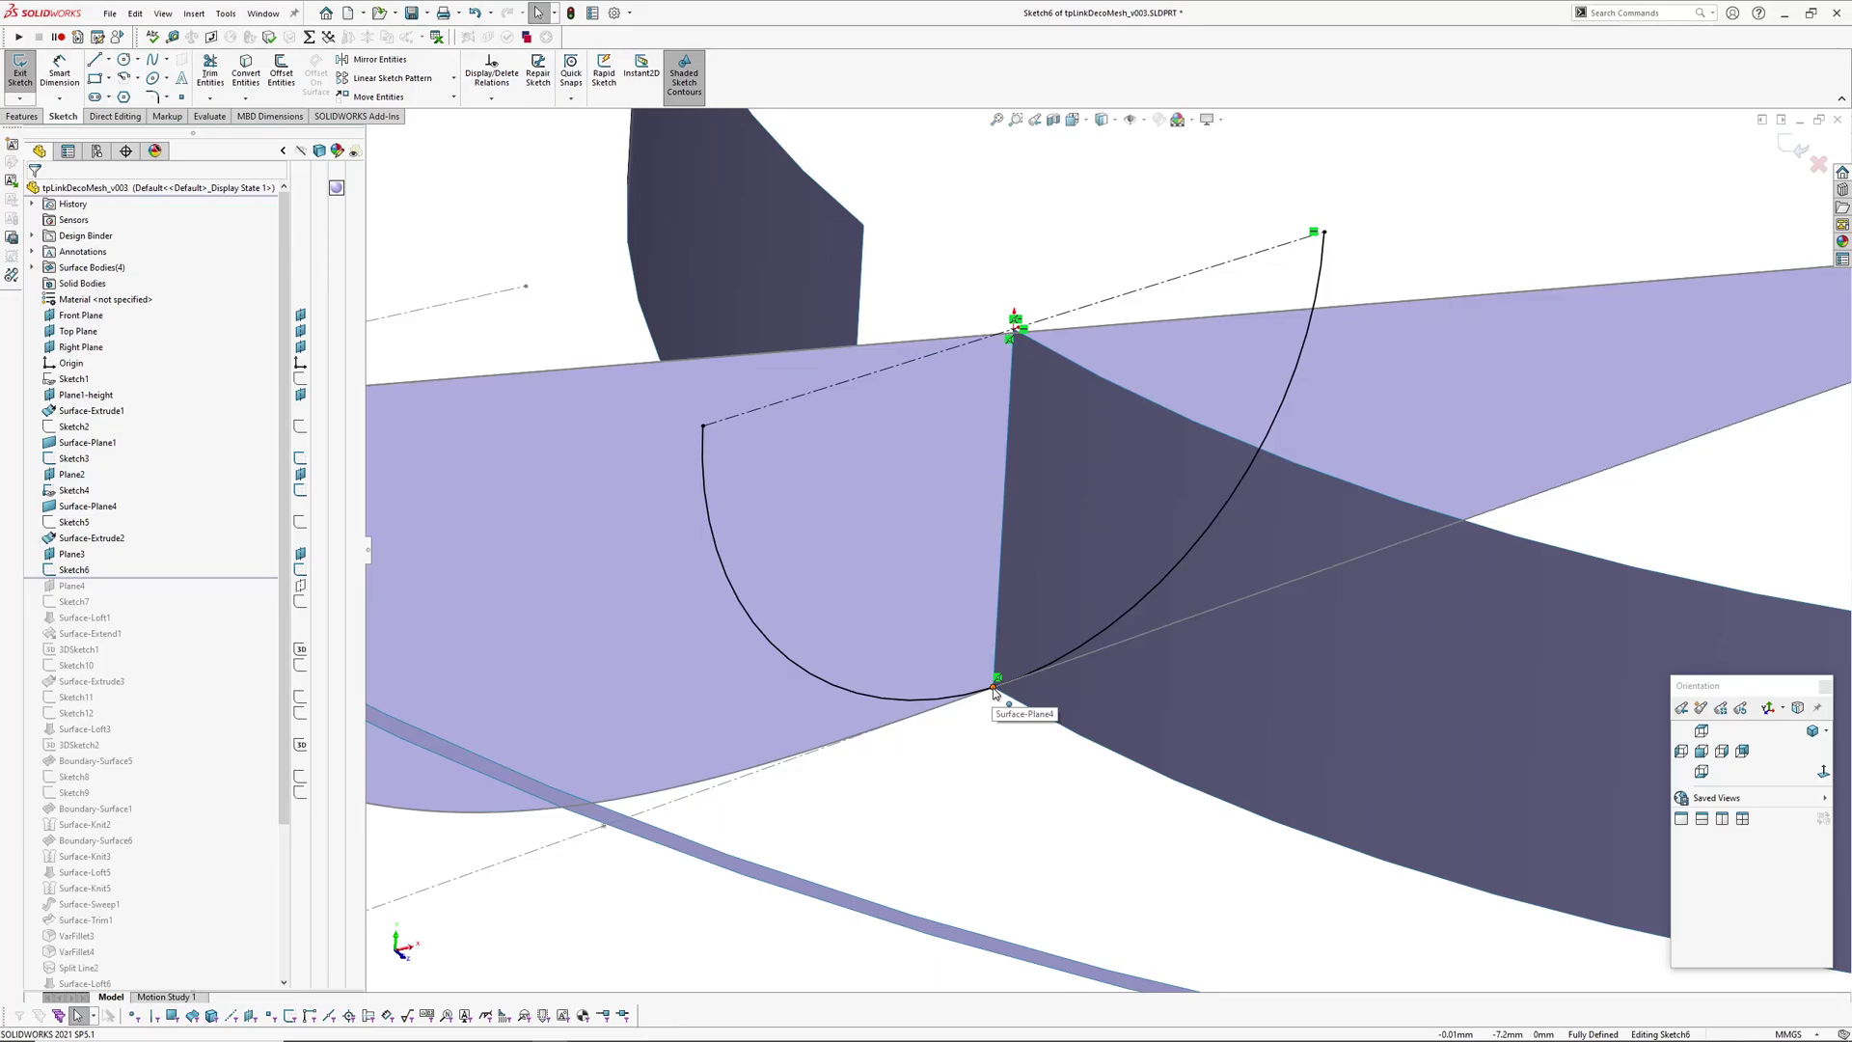
pyautogui.scroll(3, 1221, 454)
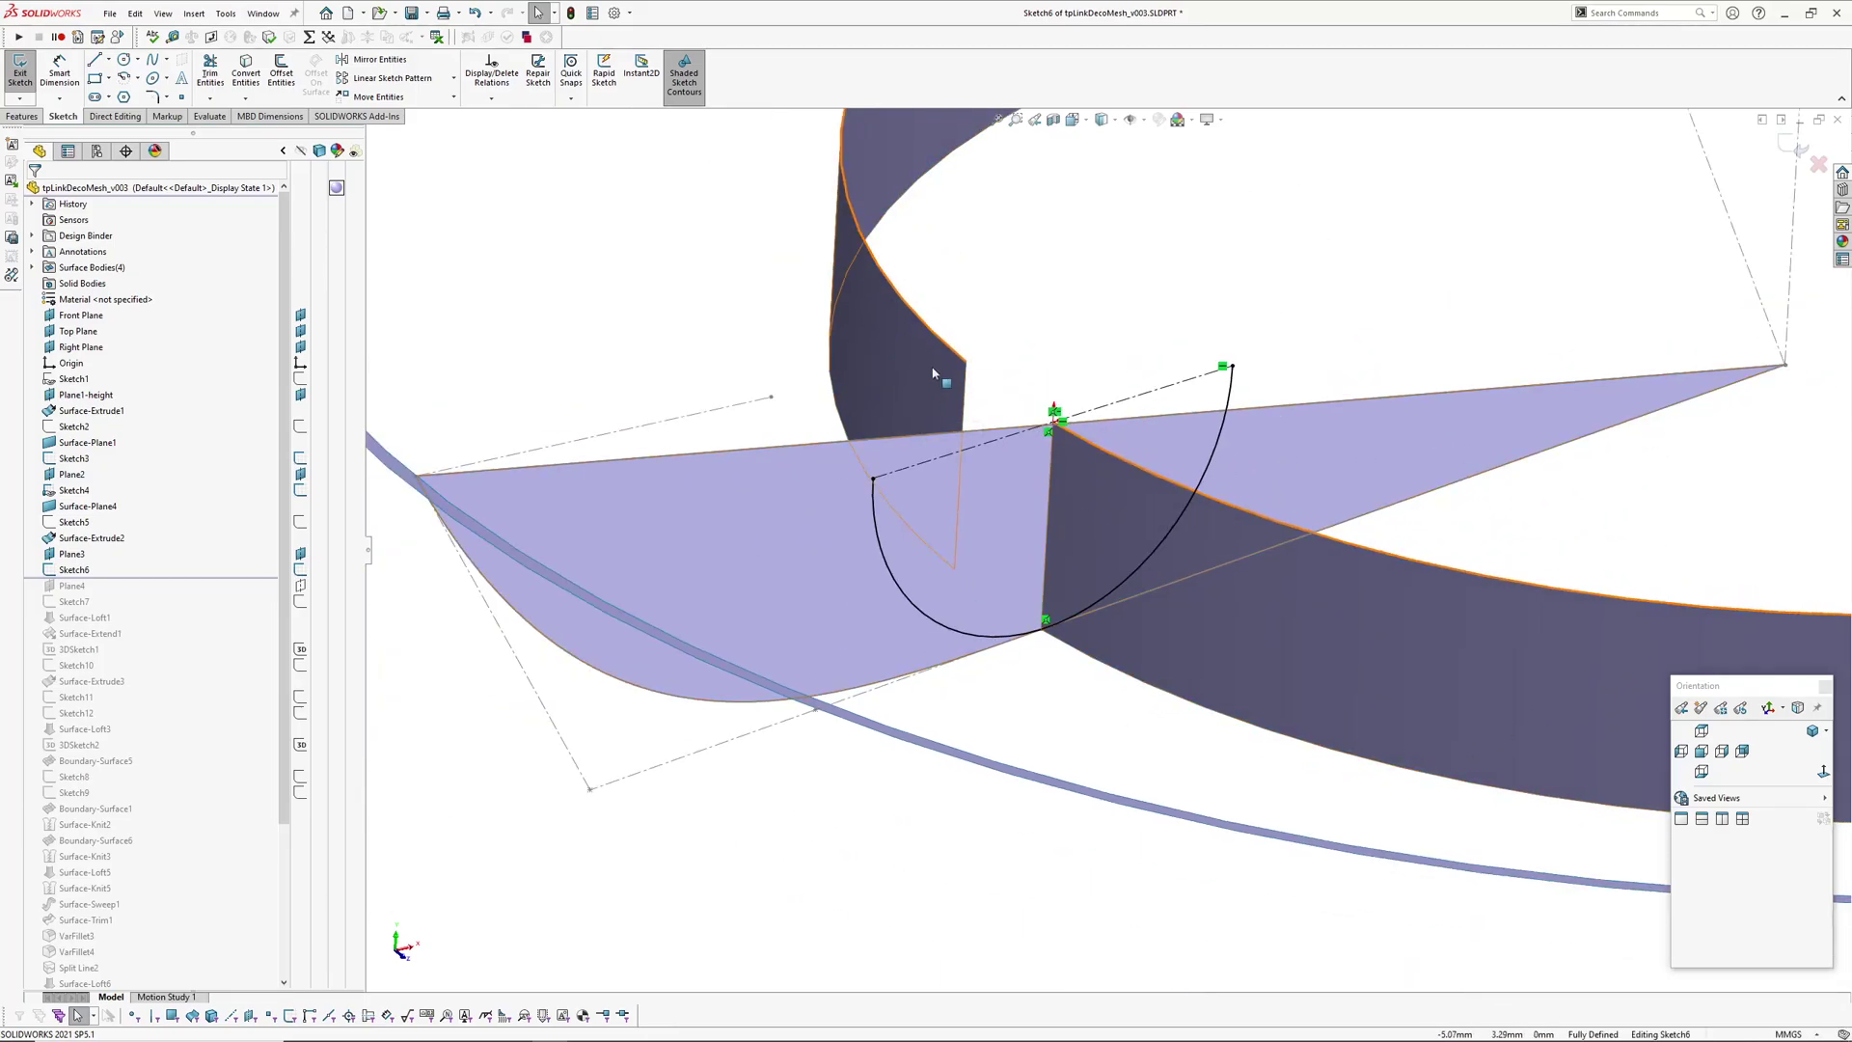
pyautogui.scroll(-3, 997, 560)
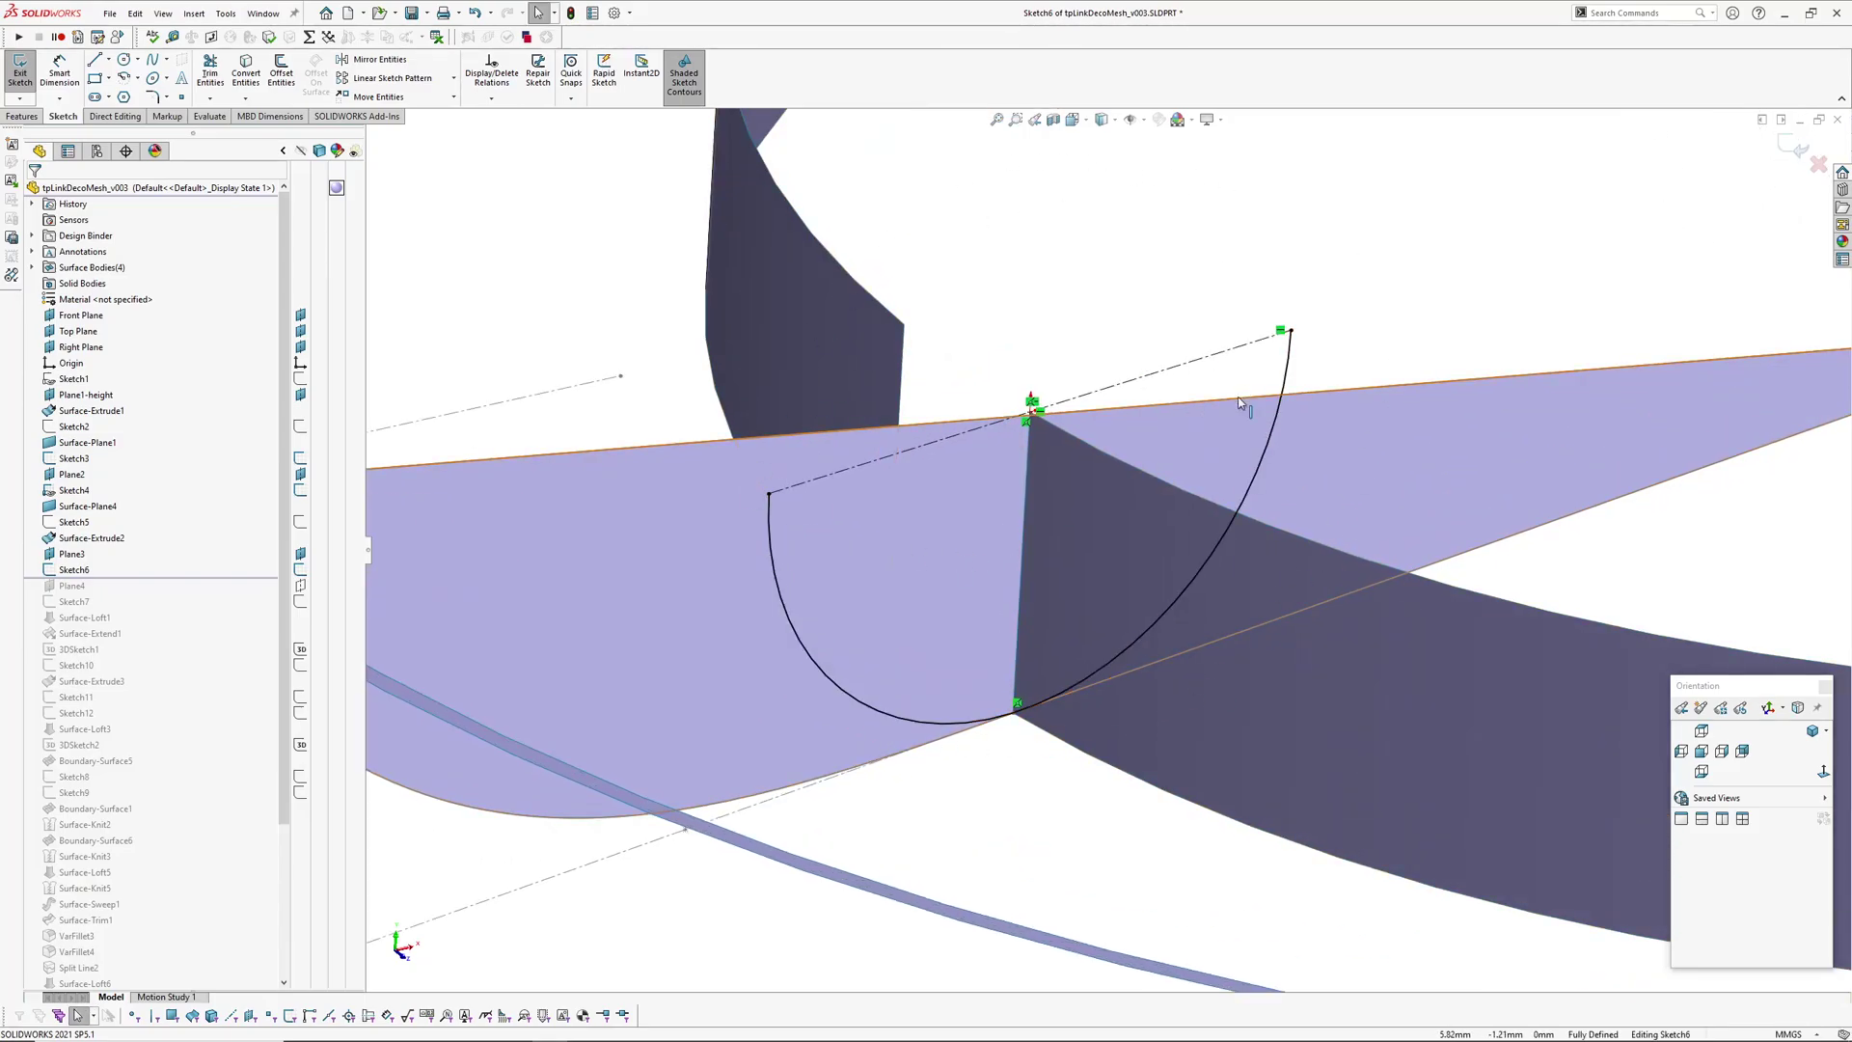
pyautogui.moveTo(1231, 414); pyautogui.dragTo(1202, 351, button='middle')
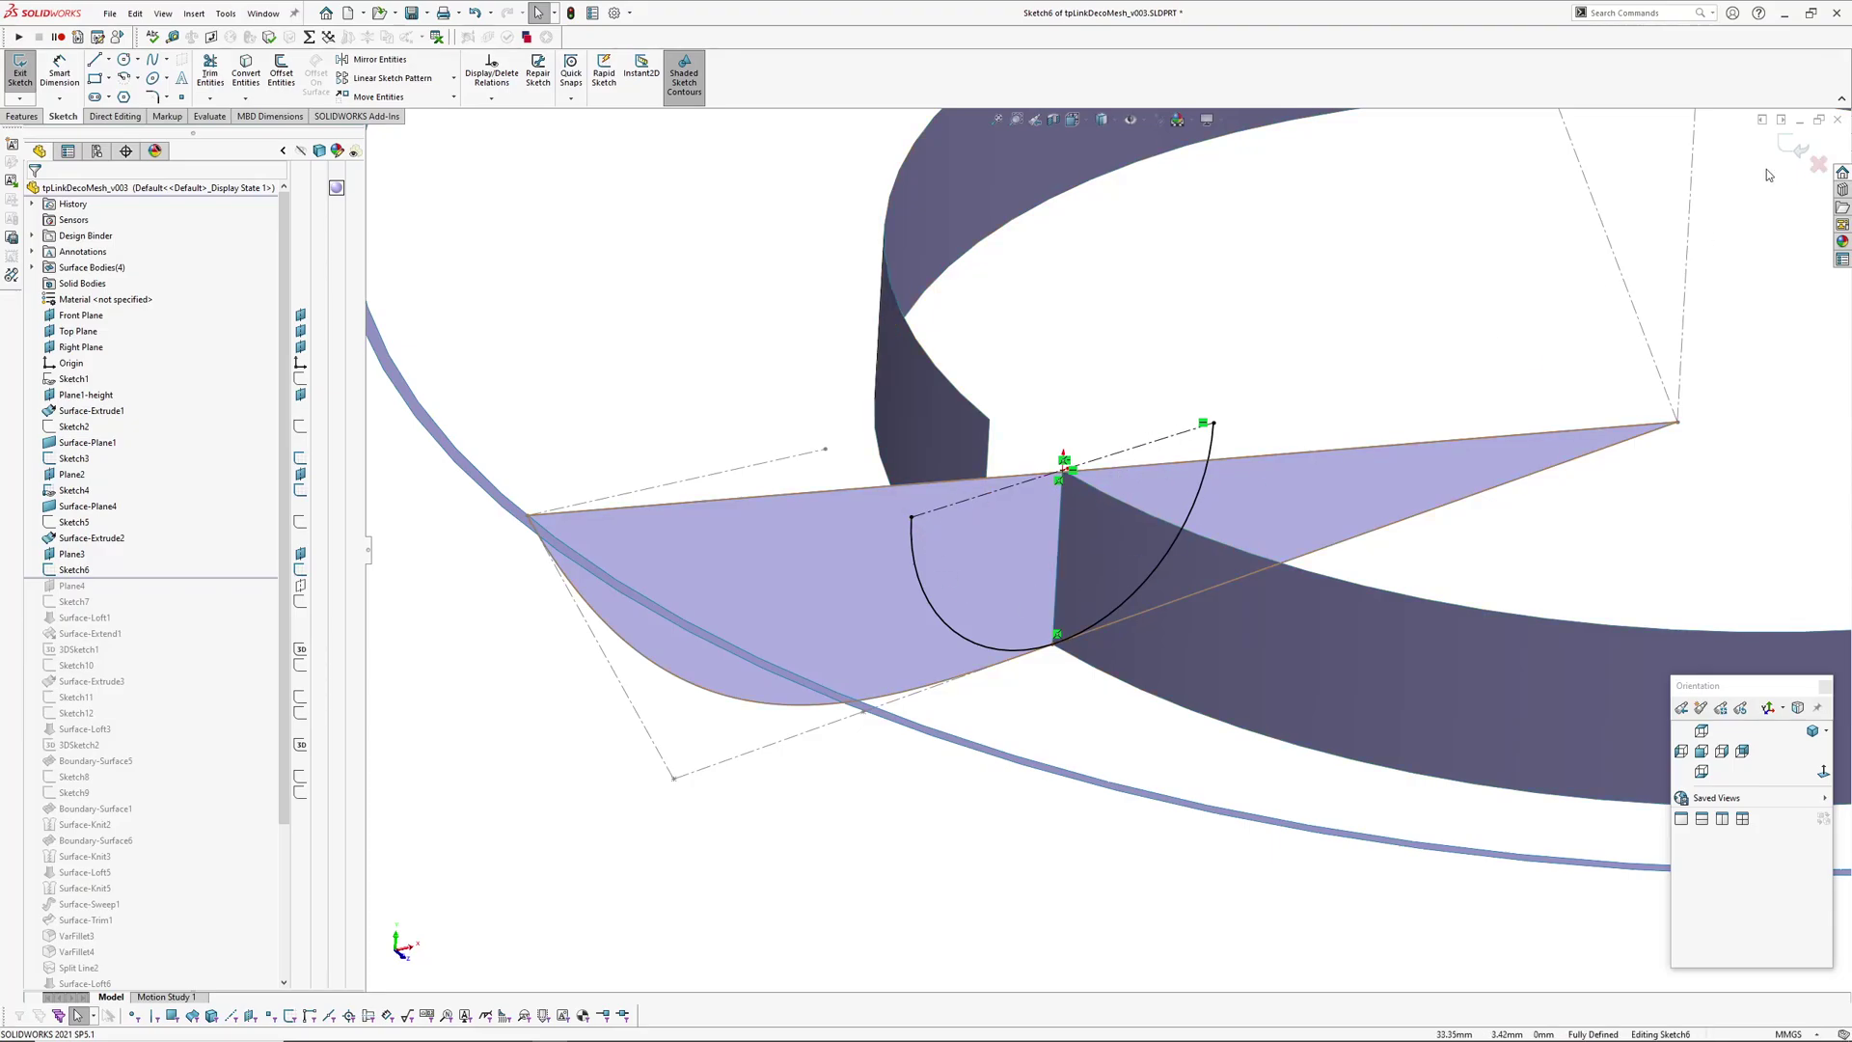
pyautogui.click(1819, 166)
# Step: Roll the history forward past Sketch7 and highlight Plane4 at the ring's other end
pyautogui.moveTo(141, 579); pyautogui.dragTo(141, 607)
pyautogui.click(71, 585)
pyautogui.scroll(-4, 995, 460)
pyautogui.moveTo(977, 461); pyautogui.dragTo(1049, 413, button='middle')
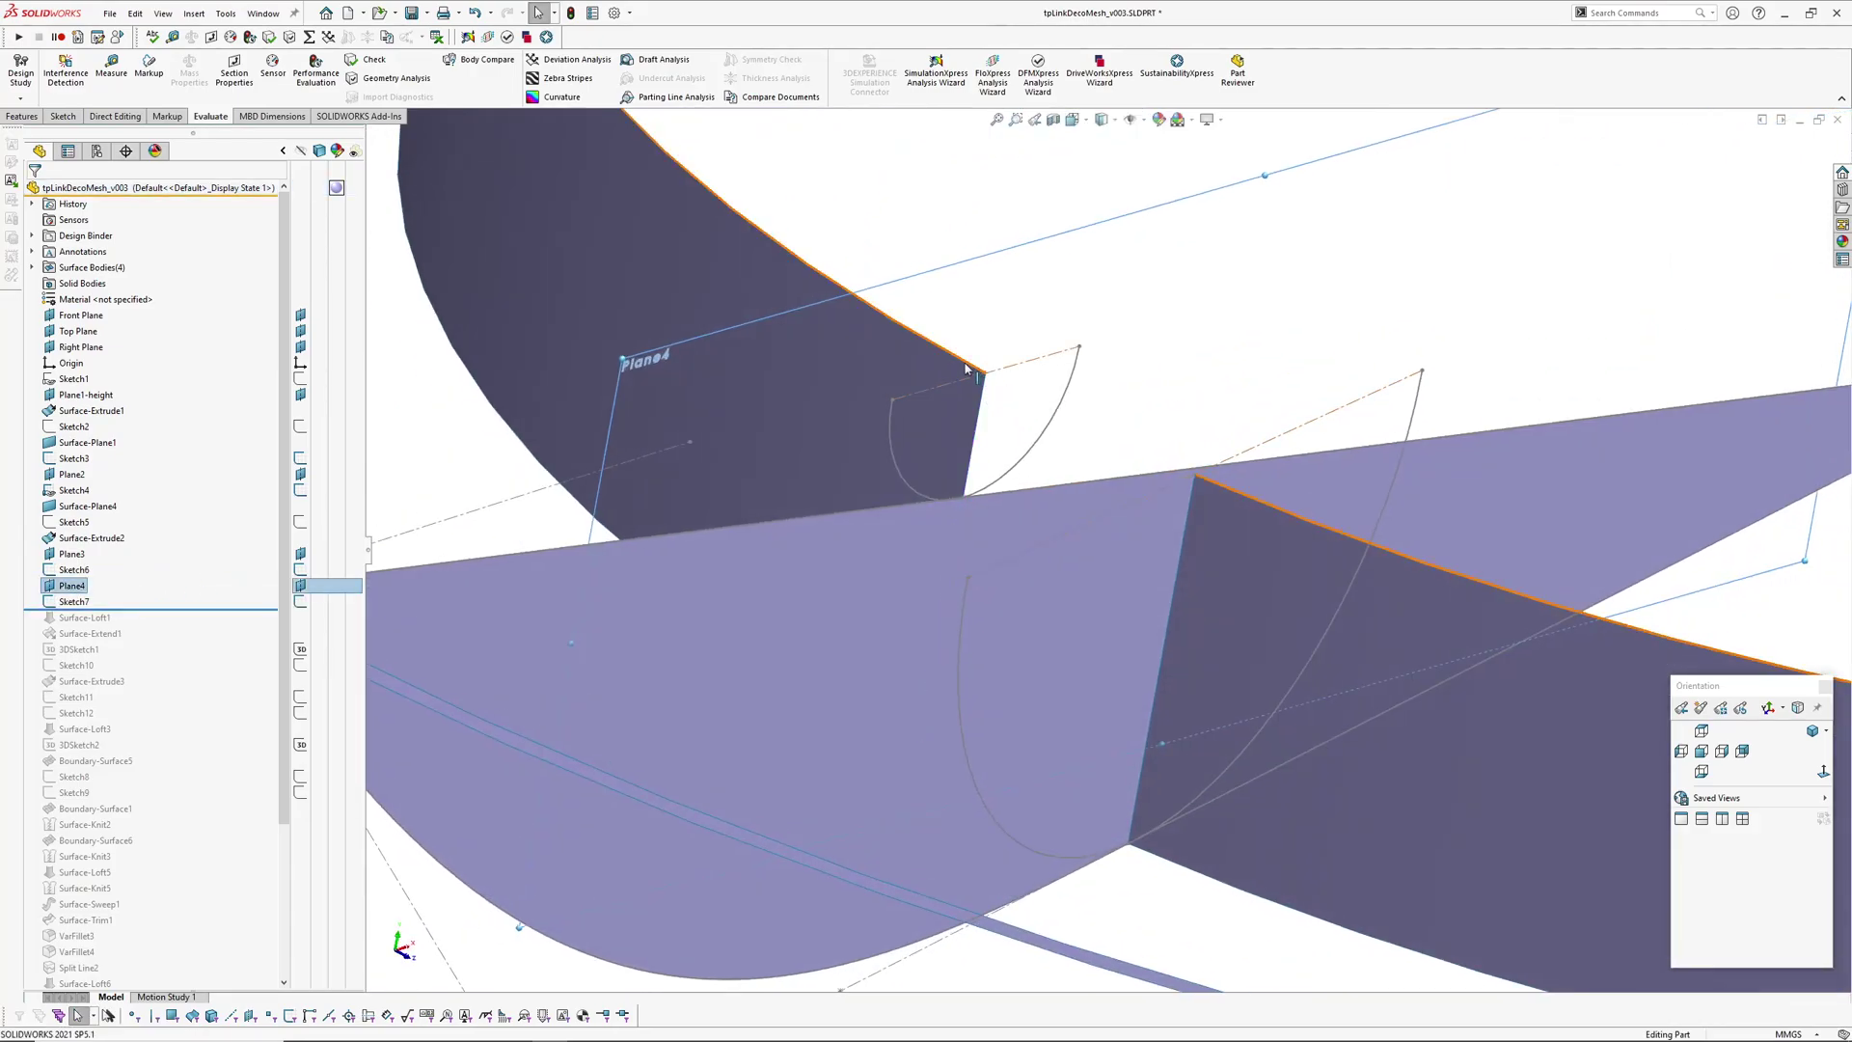
# Step: Highlight the arc profile in Sketch7 and inspect where it meets the wedge's straight edge
pyautogui.click(76, 601)
pyautogui.hotkey('ctrl', '8')
pyautogui.moveTo(905, 430)
pyautogui.mouseDown(button='middle')
pyautogui.moveTo(1000, 447)
pyautogui.moveTo(1004, 417)
pyautogui.moveTo(1004, 441)
pyautogui.mouseUp(button='middle')
pyautogui.scroll(-5, 950, 513)
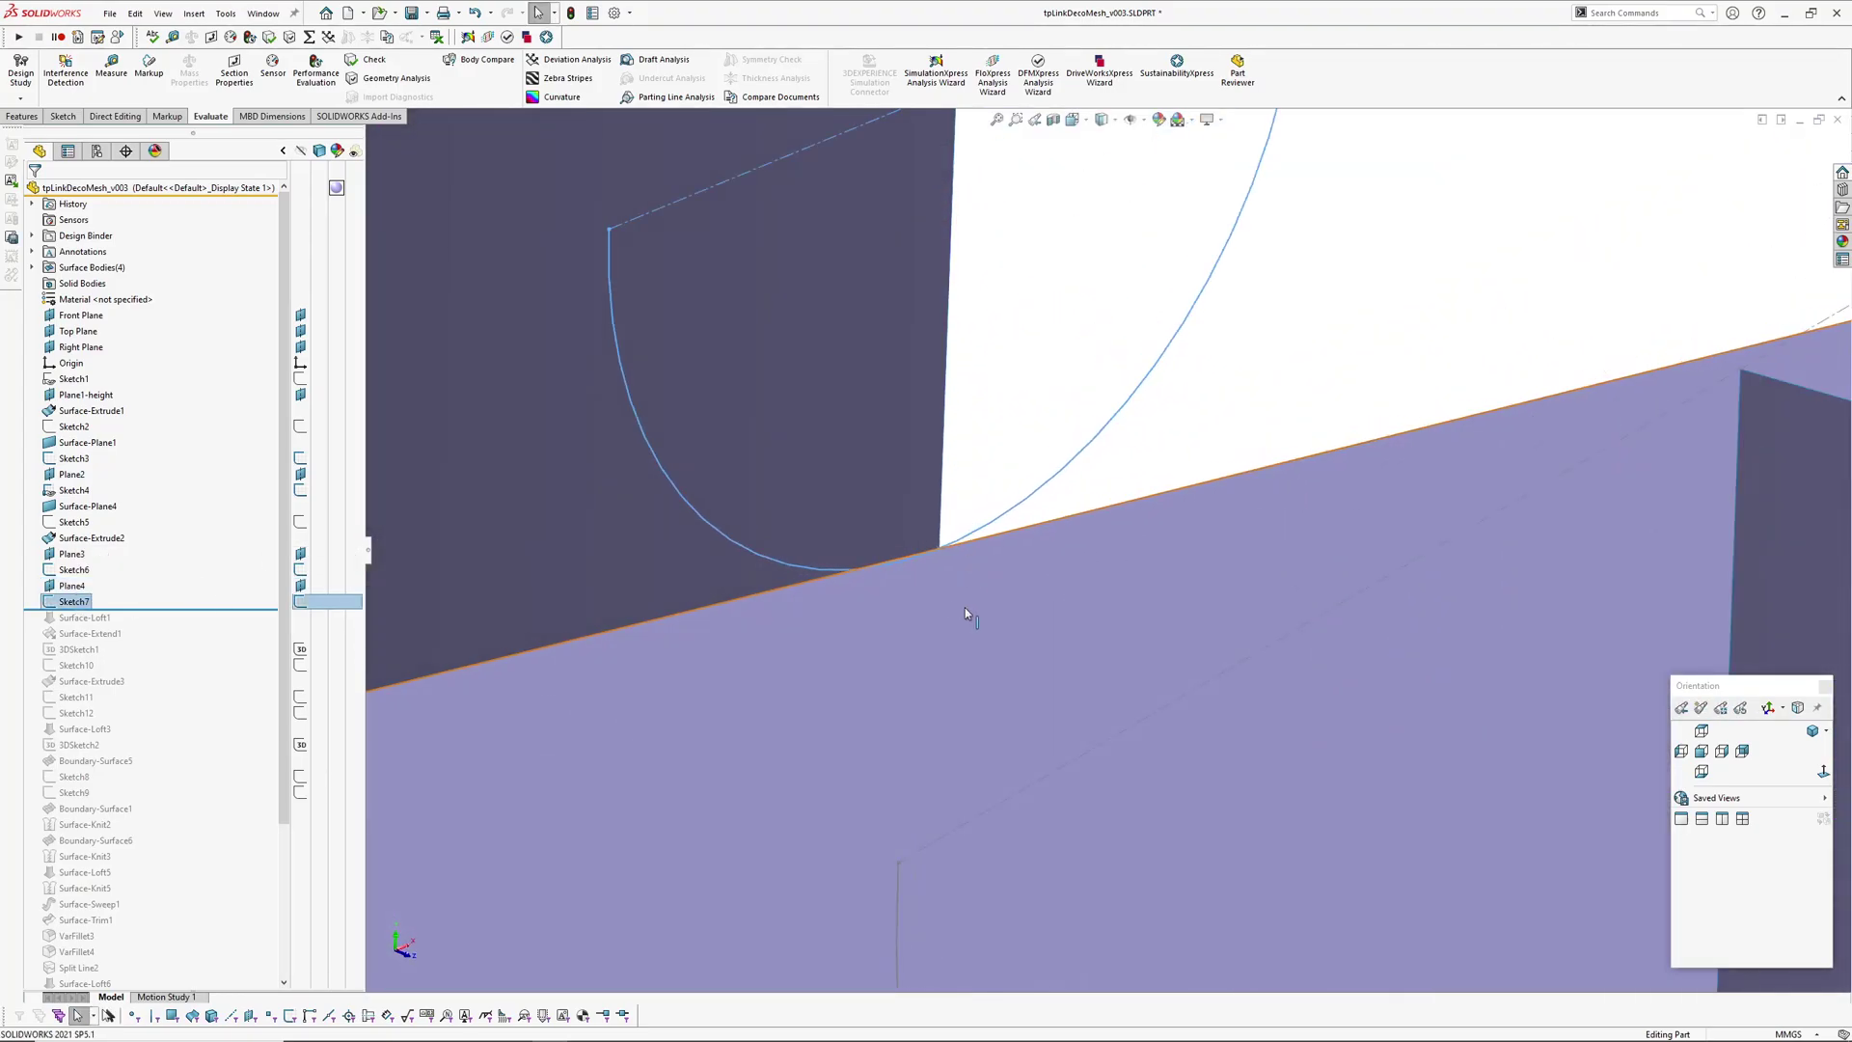
# Step: Select the ring's vertical end edge and the Sketch3 line to check where they meet the smaller arc, then clear the selection
pyautogui.click(942, 542)
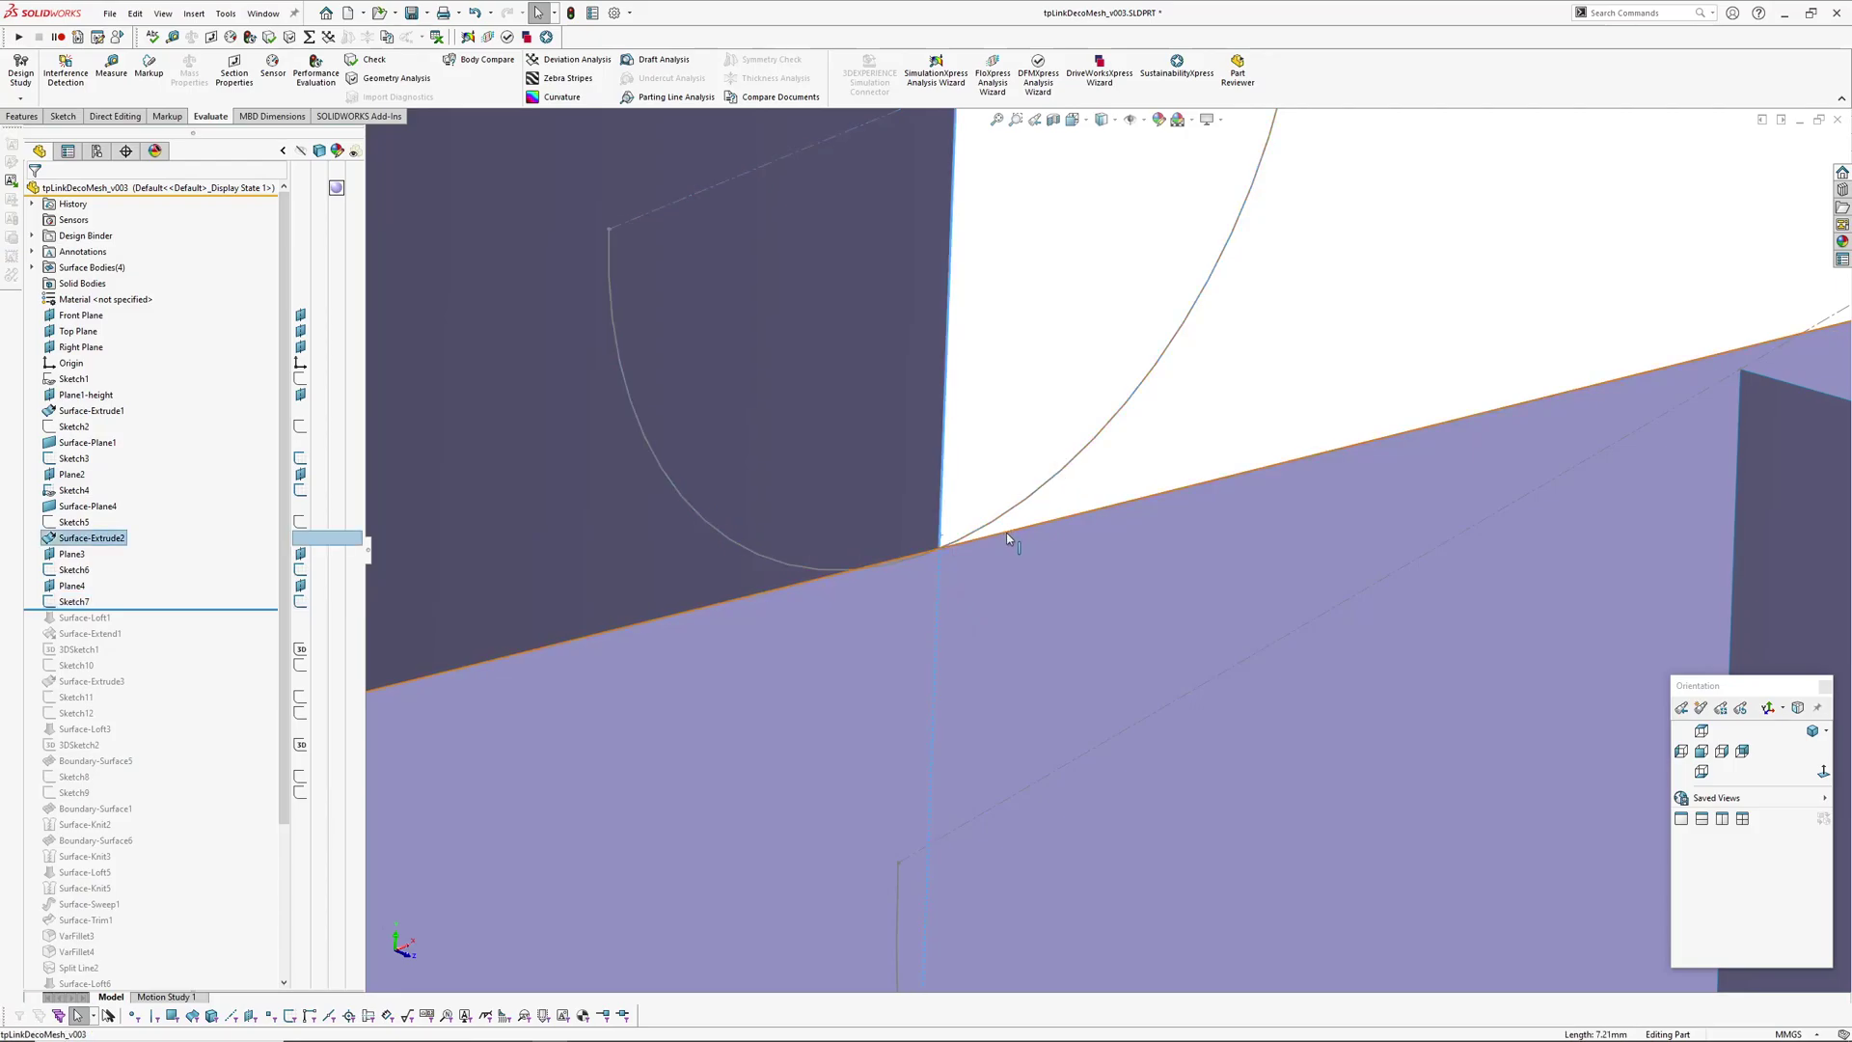
pyautogui.keyDown('ctrl'); pyautogui.click(1005, 532); pyautogui.keyUp('ctrl')
pyautogui.scroll(2, 1069, 403)
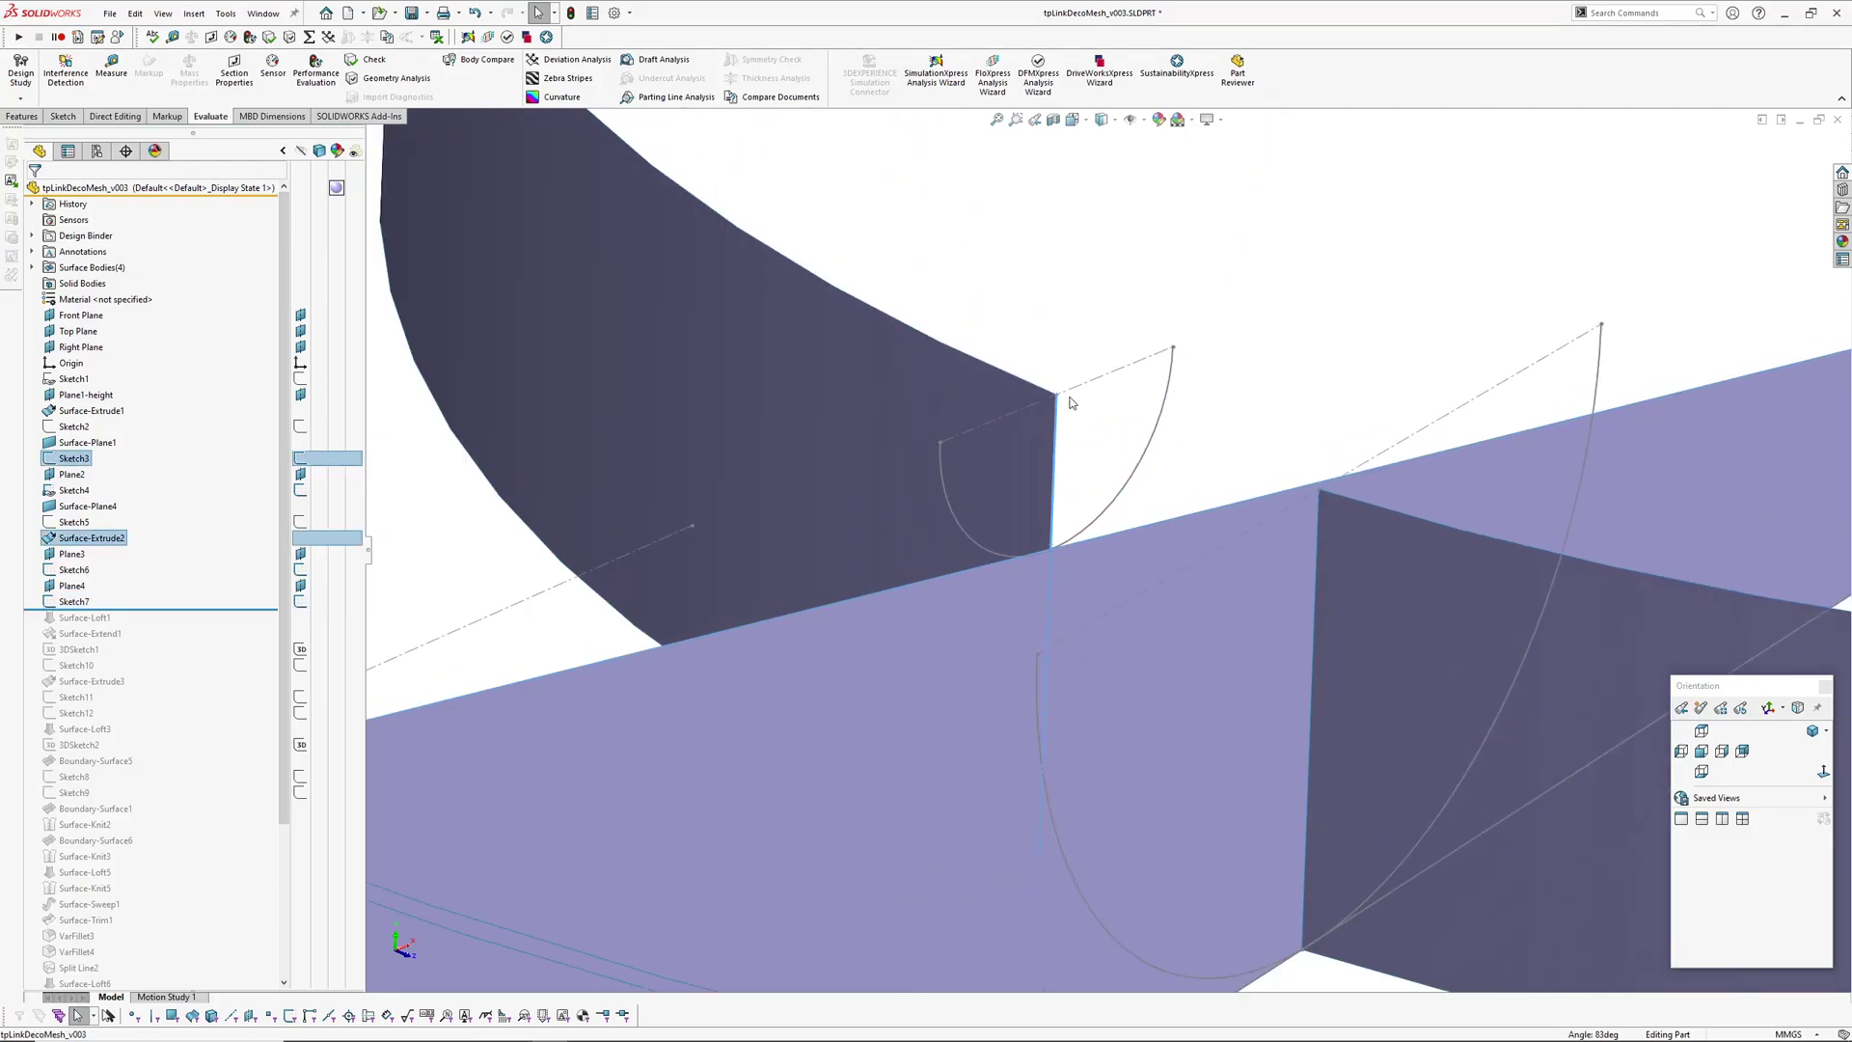
pyautogui.click(1141, 384)
pyautogui.scroll(5, 1141, 384)
pyautogui.keyDown('ctrl'); pyautogui.moveTo(1169, 447); pyautogui.dragTo(955, 416, button='middle'); pyautogui.keyUp('ctrl')
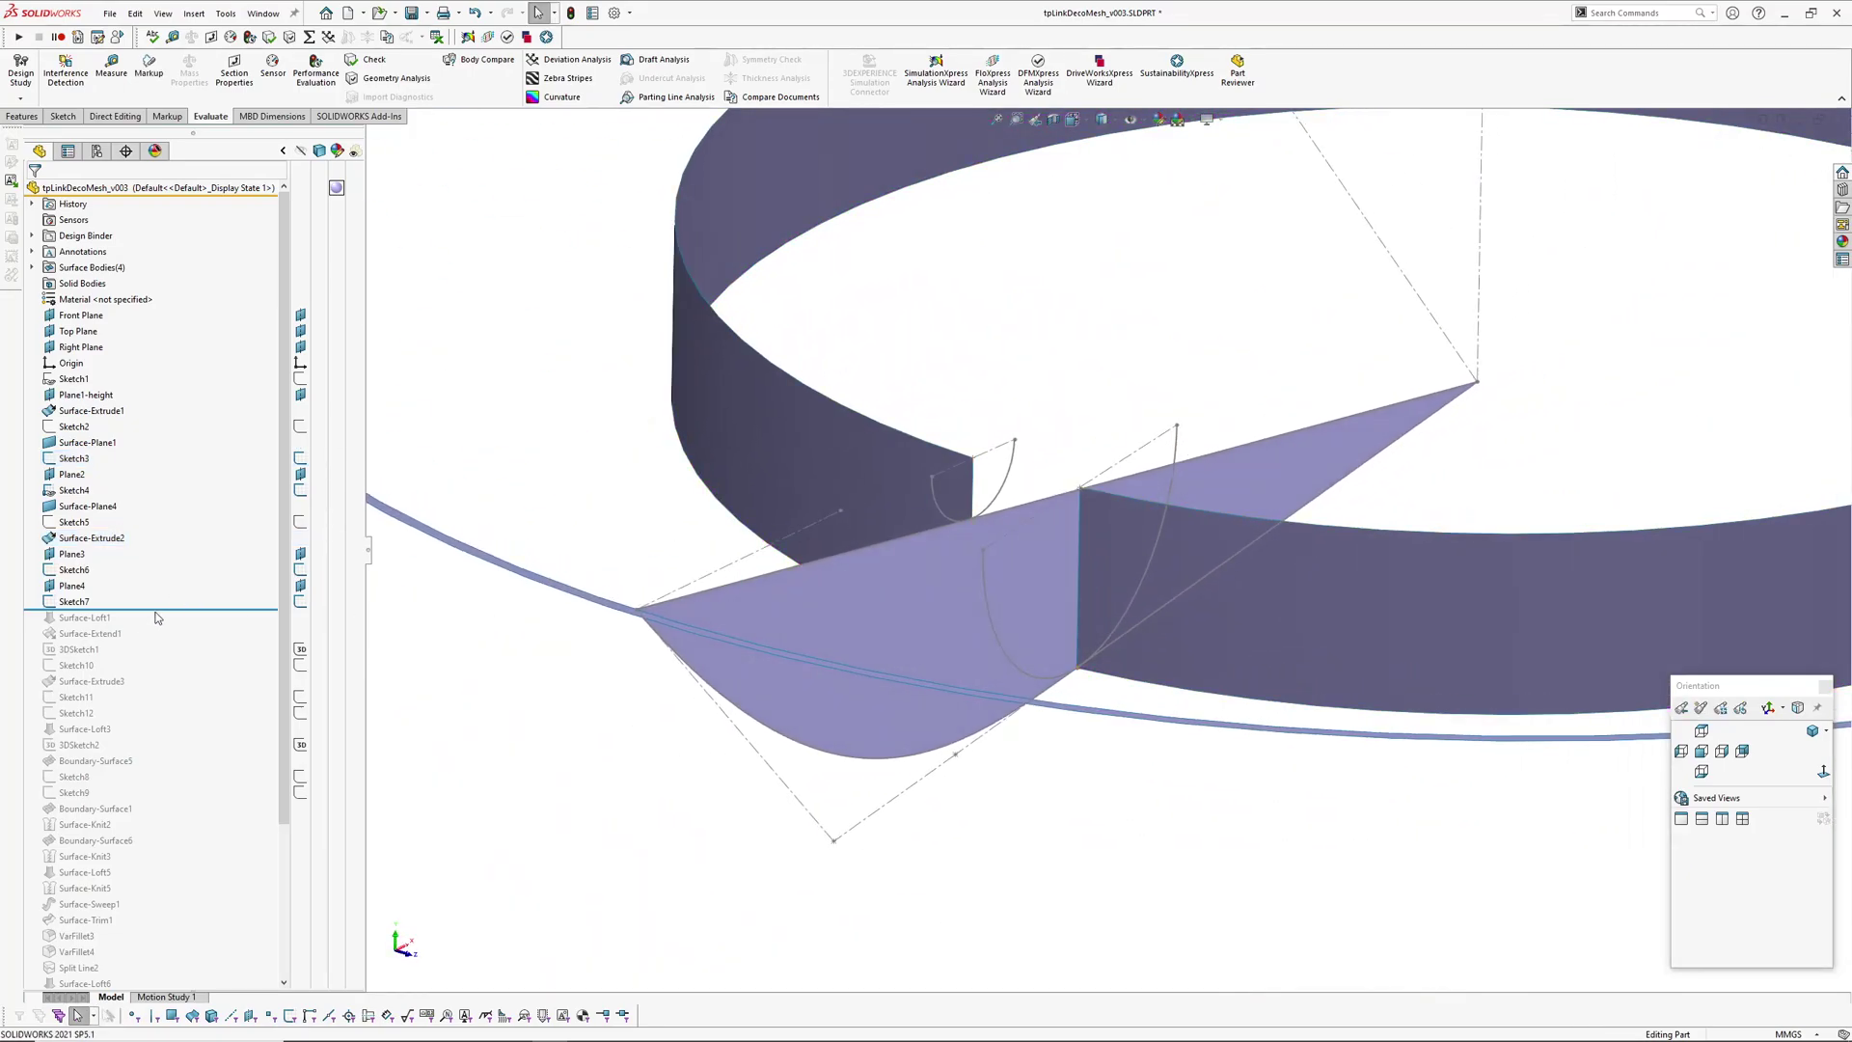
# Step: Roll the history forward past Surface-Loft1 and open the loft for editing to inspect its preview around the ring
pyautogui.moveTo(156, 609); pyautogui.dragTo(157, 625)
pyautogui.click(84, 617)
pyautogui.click(88, 578)
pyautogui.scroll(3, 1058, 476)
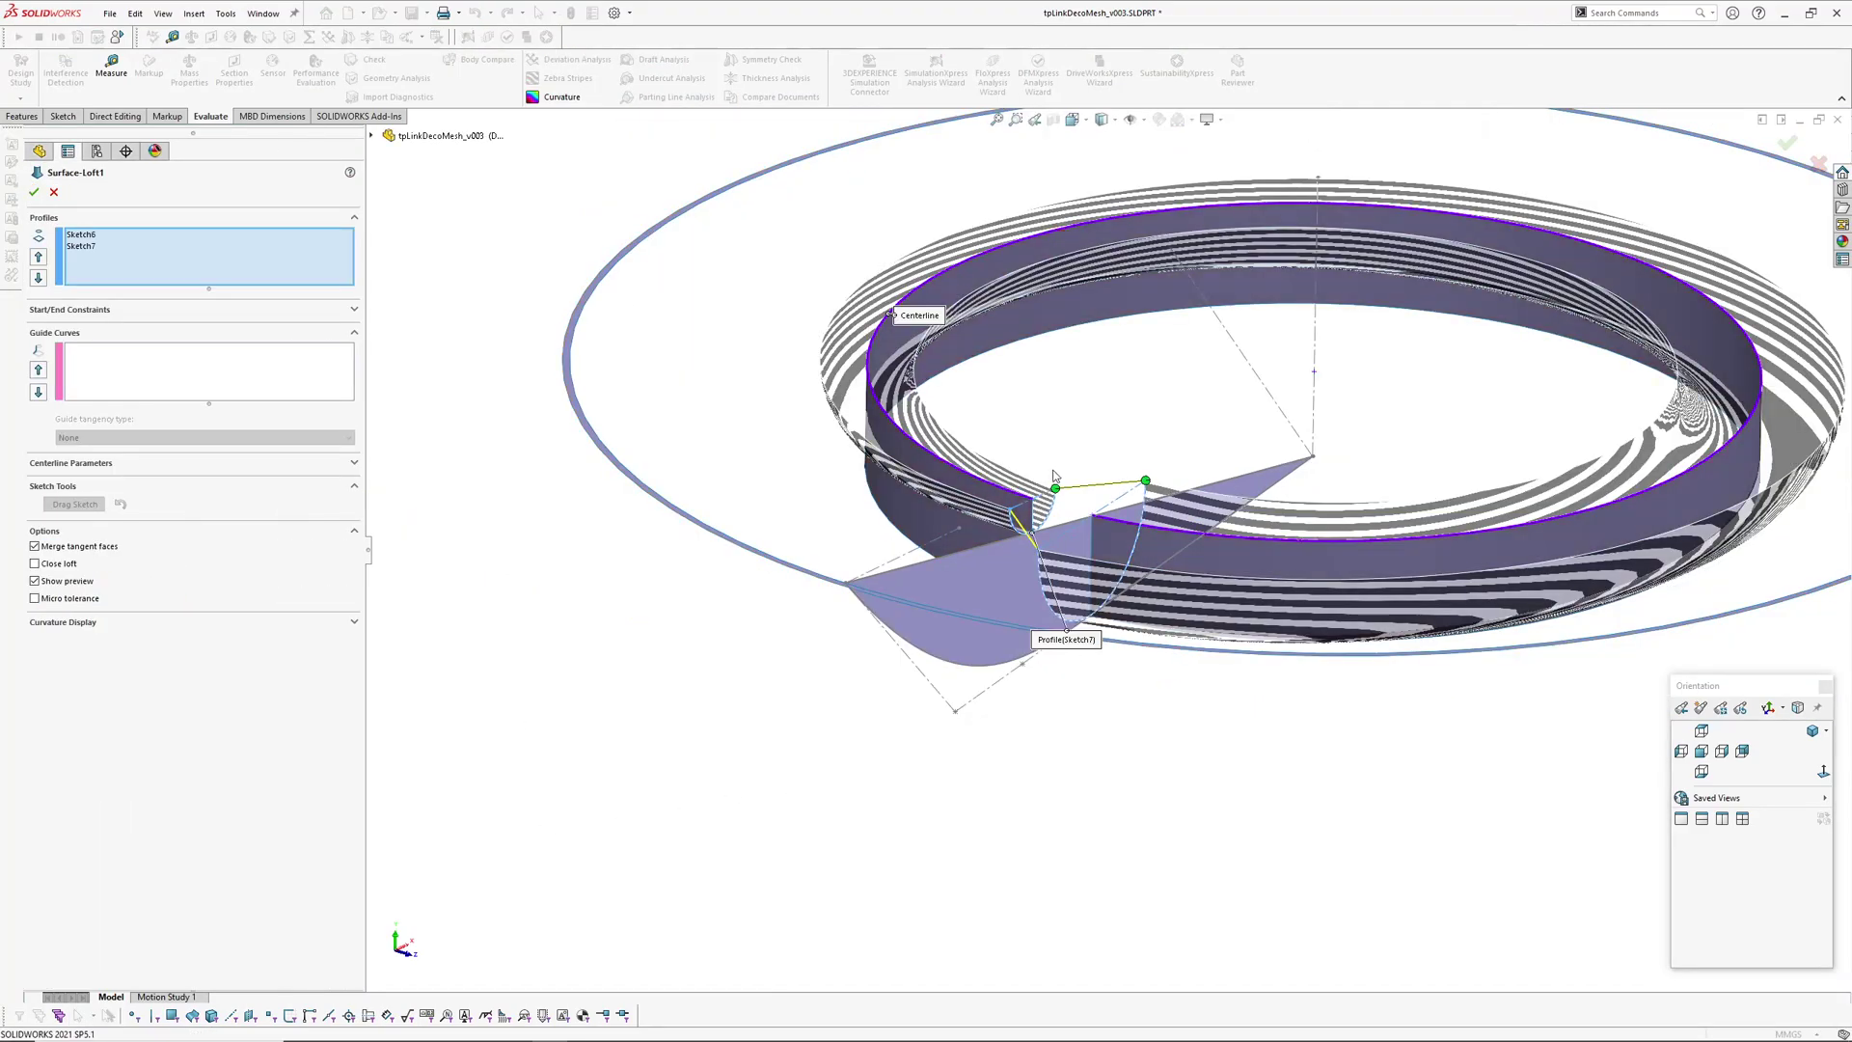
pyautogui.moveTo(1058, 476); pyautogui.dragTo(683, 581, button='middle')
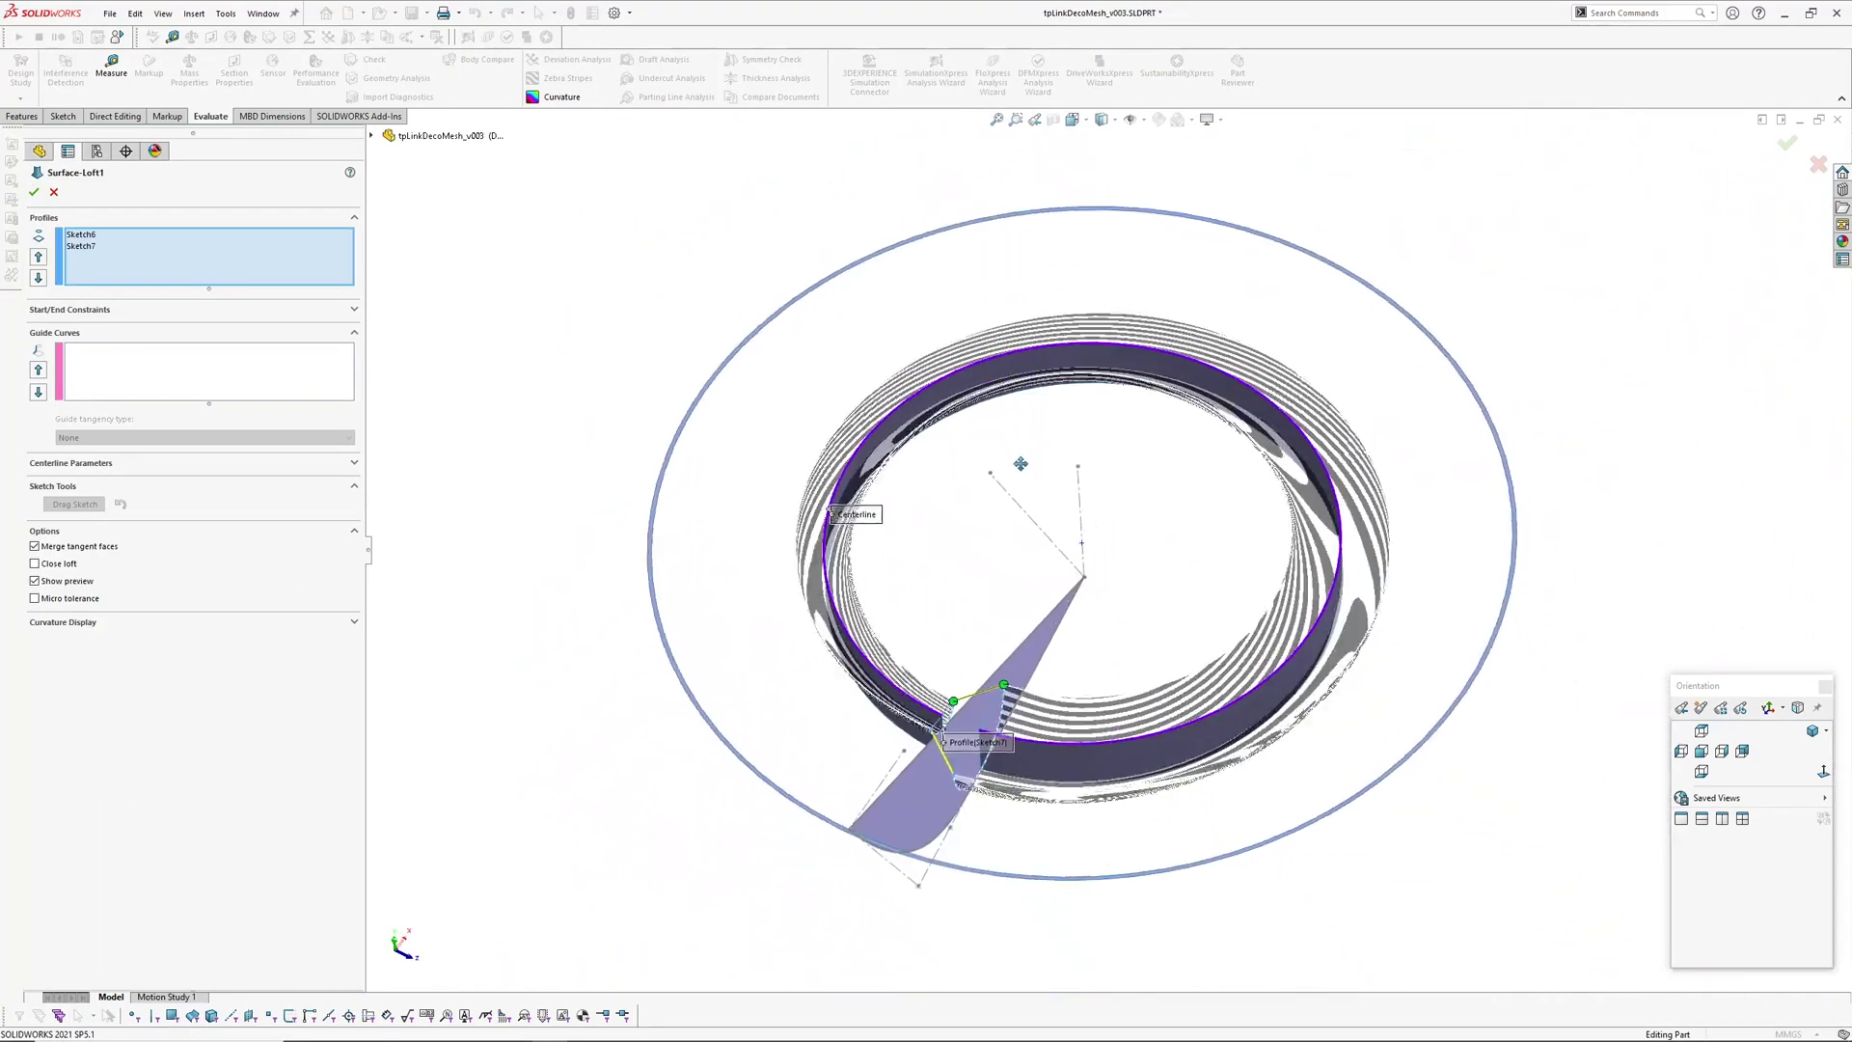
# Step: Review the loft's two profiles, Sketch6 and Sketch7, and its centerline edge
pyautogui.click(81, 236)
pyautogui.click(82, 247)
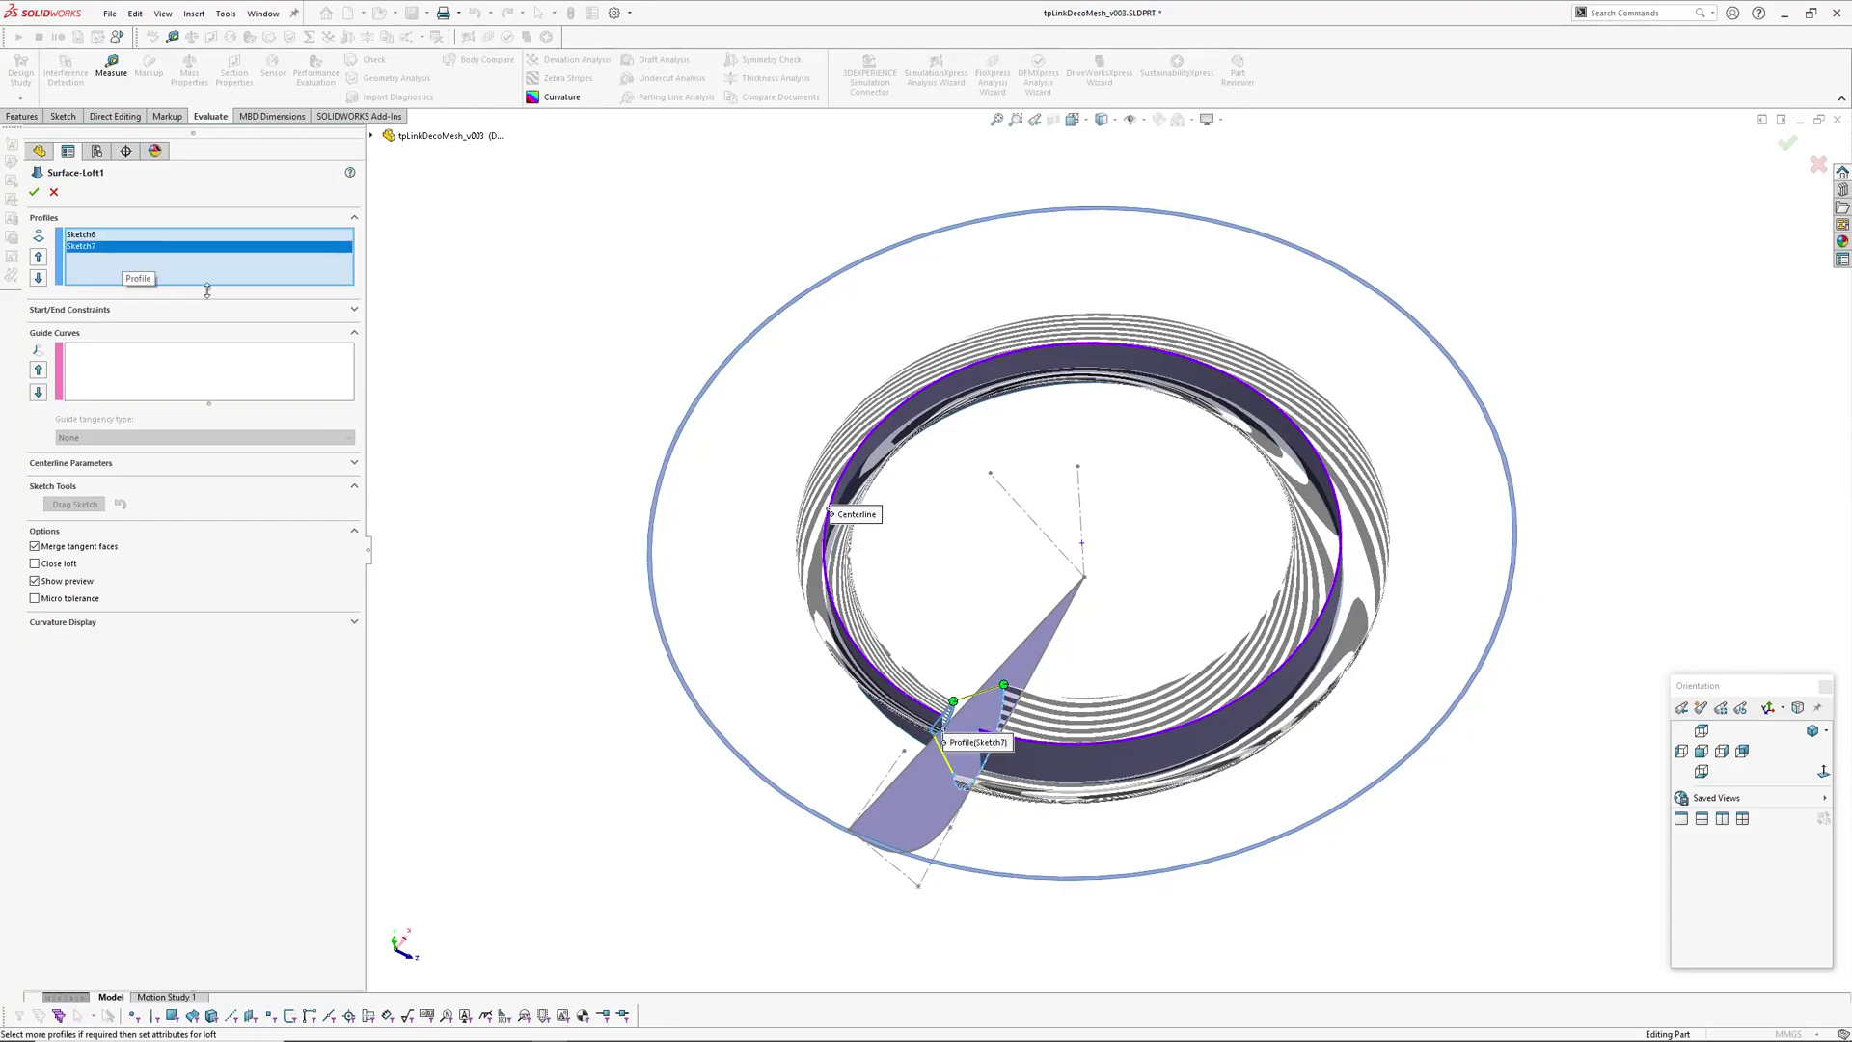
pyautogui.click(75, 467)
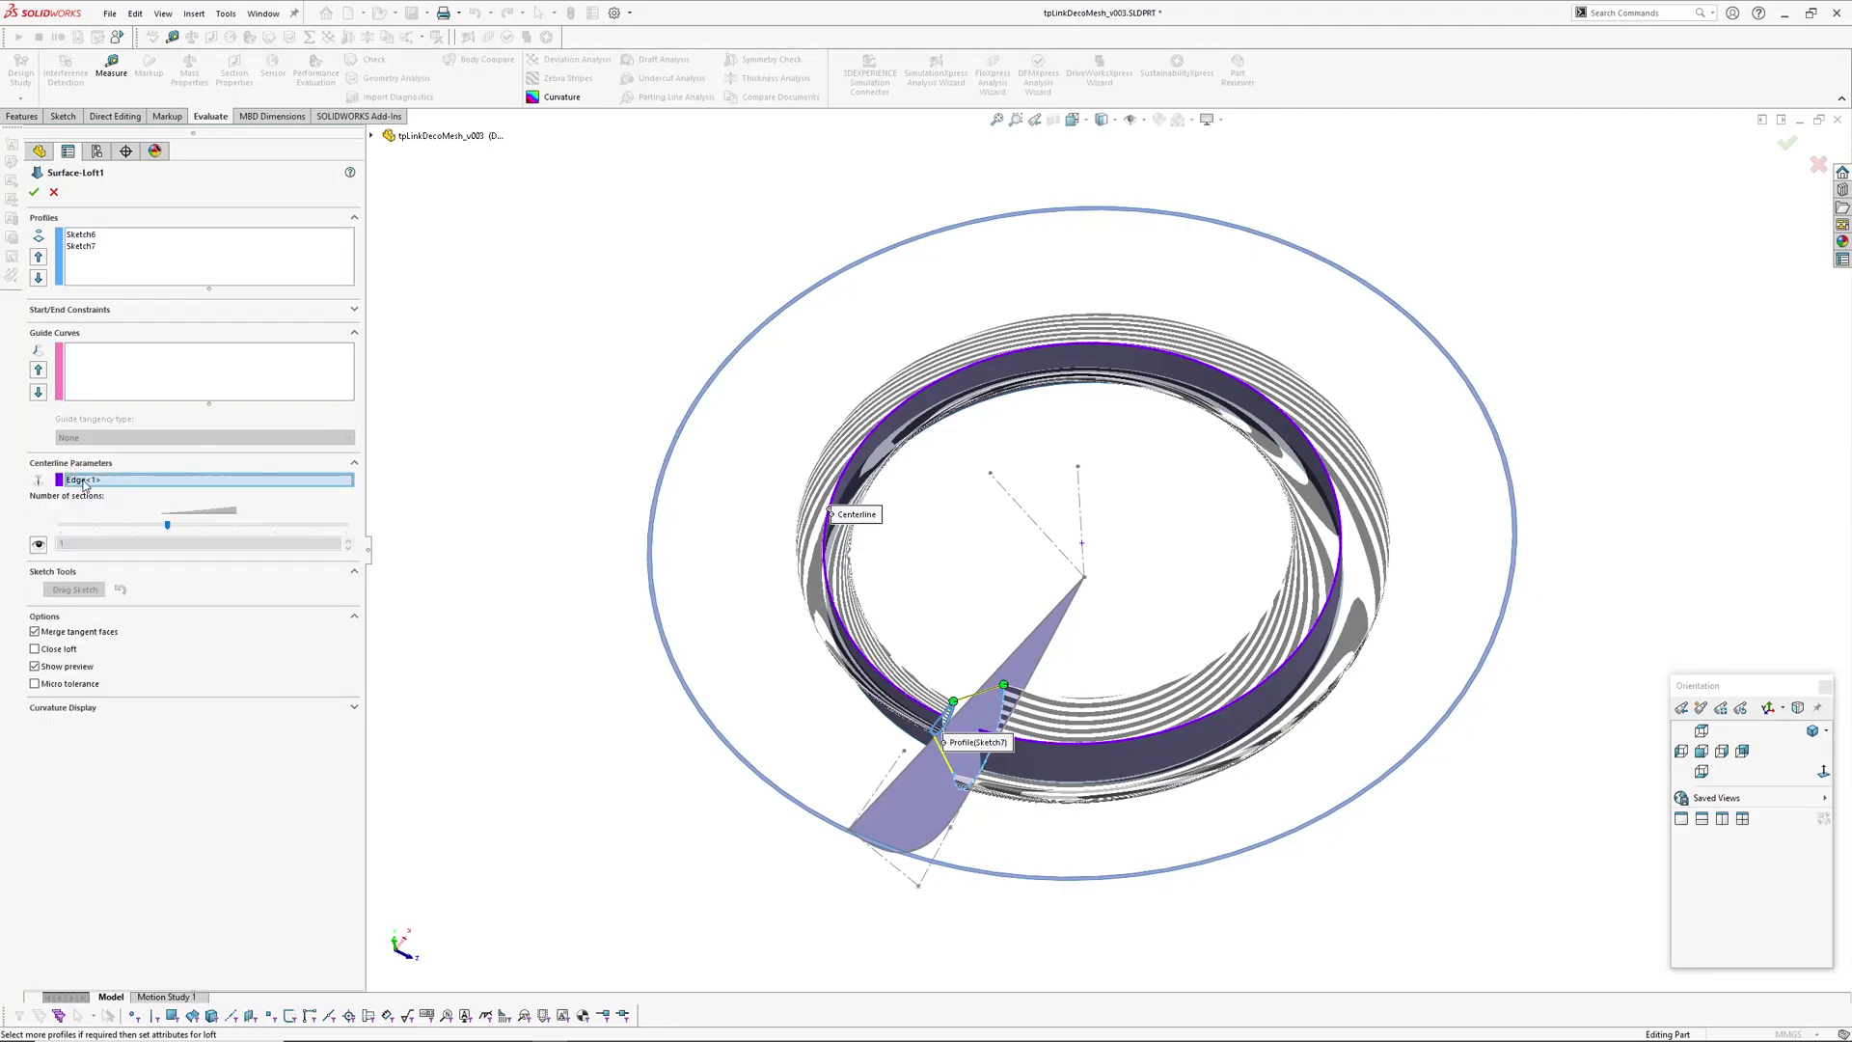
# Step: Review the loft's start and end constraints and its preview around the wedge, then close the loft without changes
pyautogui.click(81, 273)
pyautogui.click(83, 309)
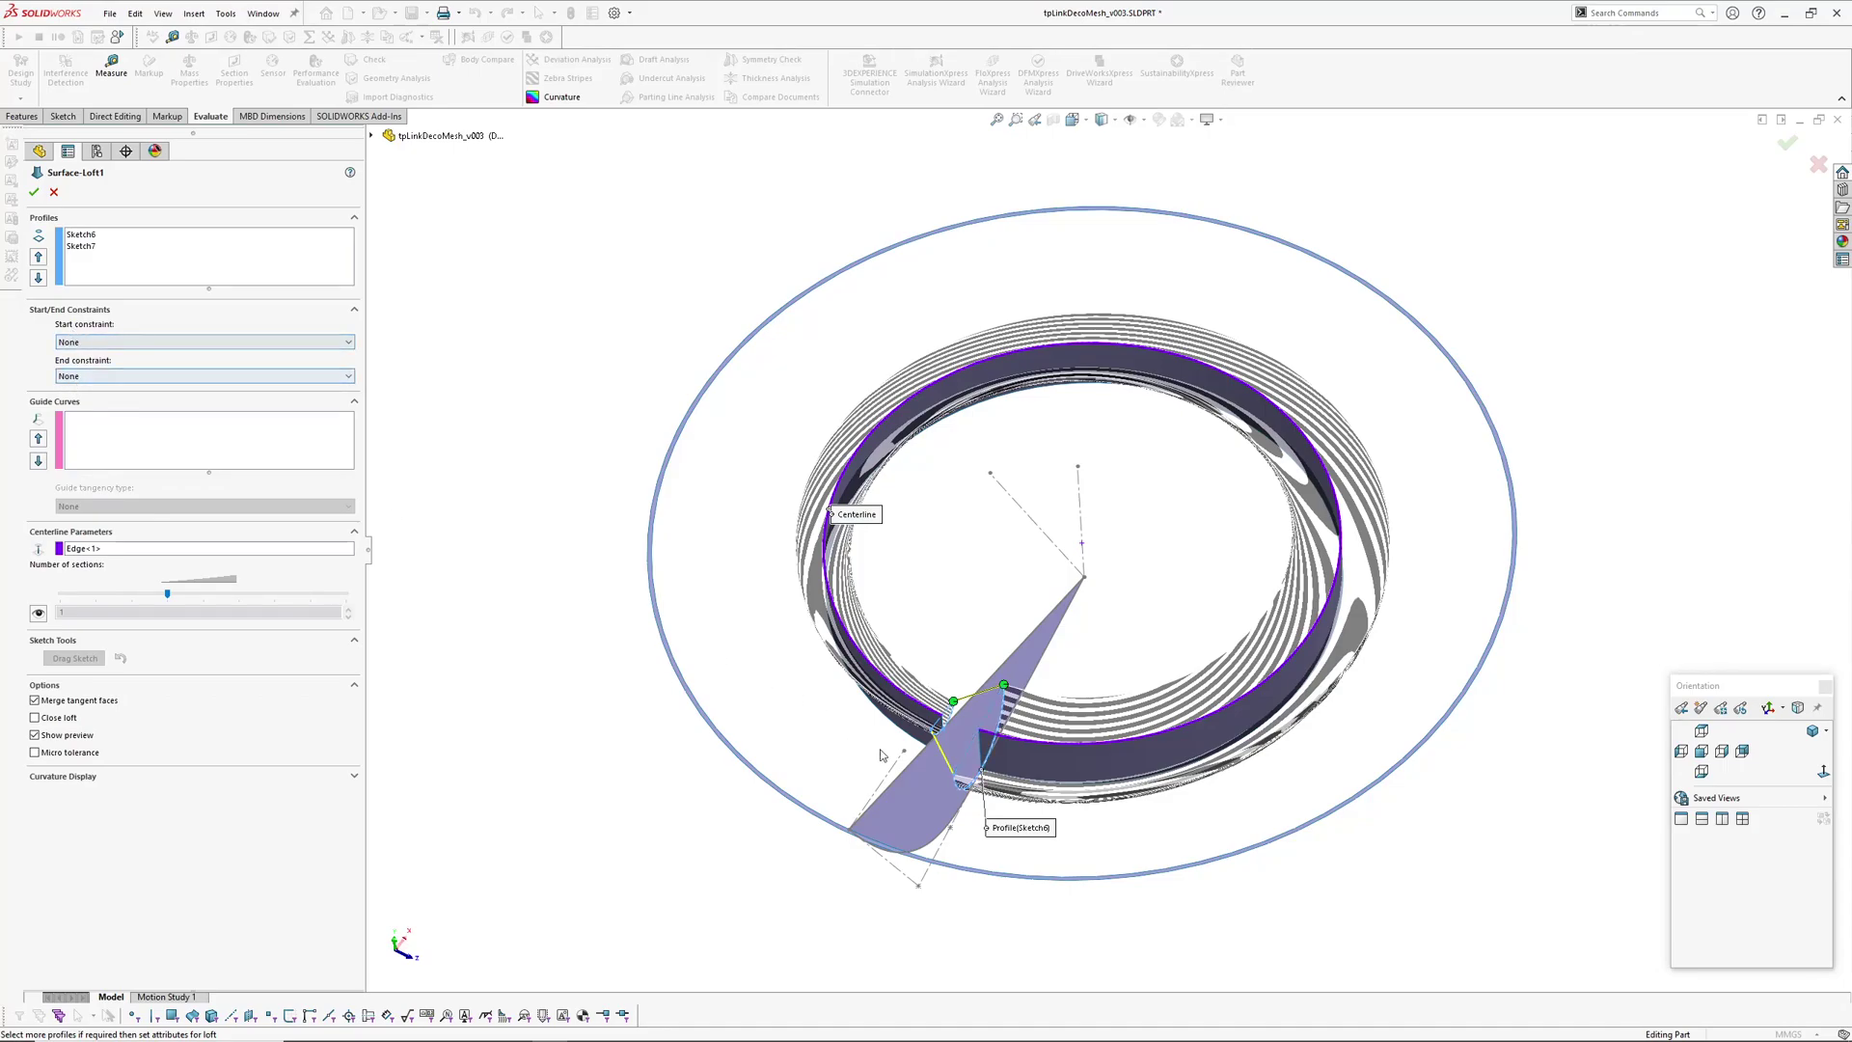
pyautogui.scroll(-3, 1094, 725)
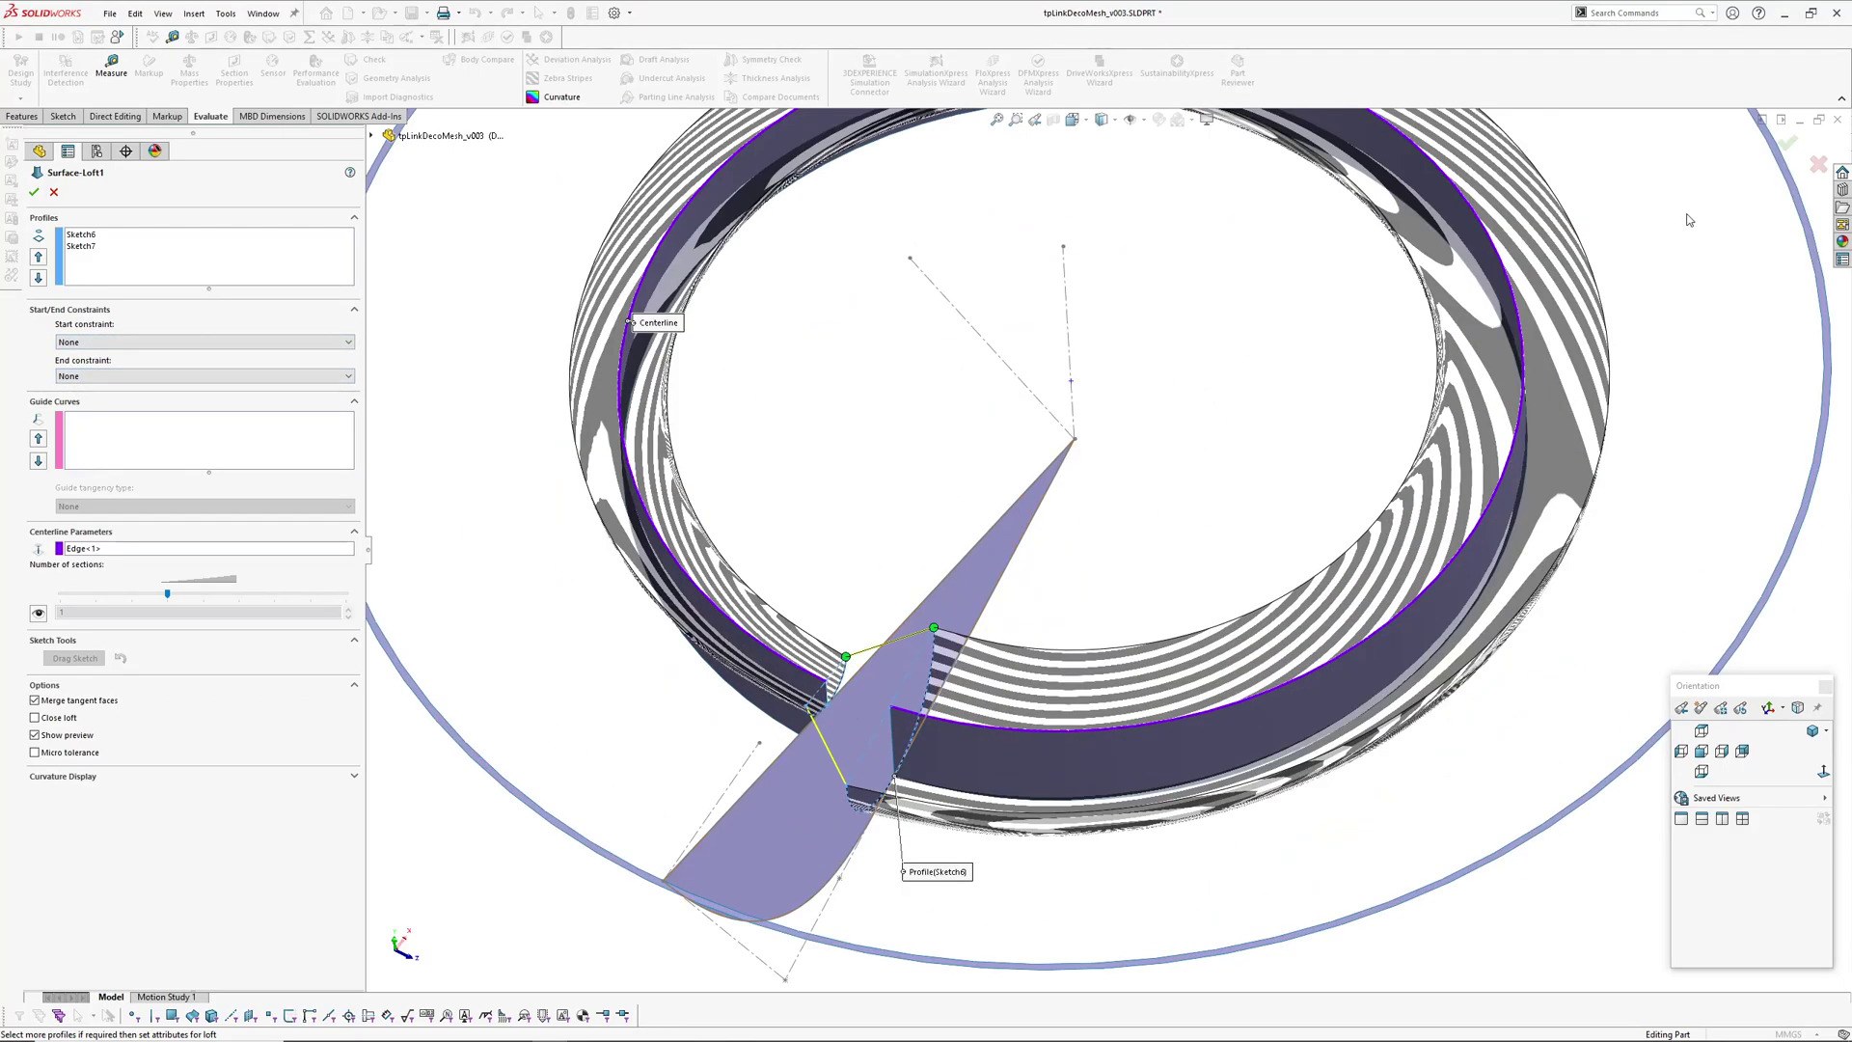
pyautogui.click(1817, 165)
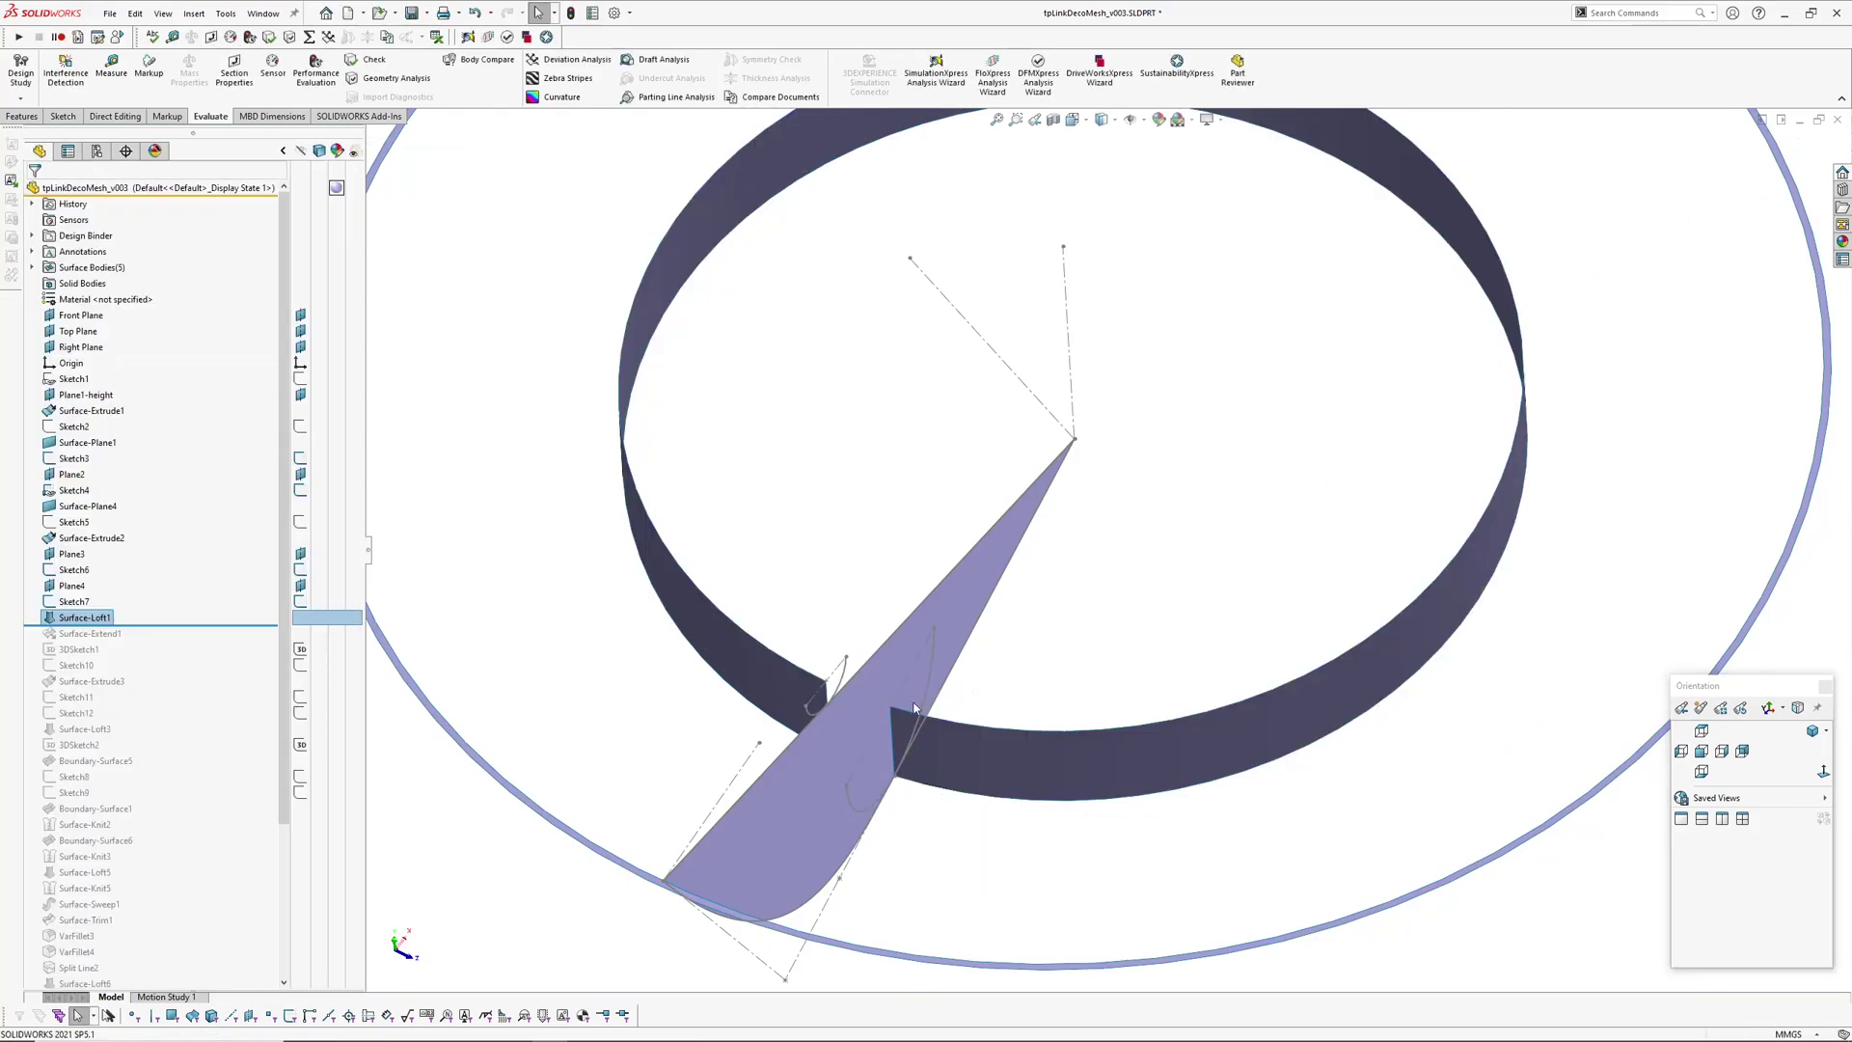
# Step: Roll the history forward past Surface-Extend1 and show the Surface-Loft1 body
pyautogui.scroll(-5, 1061, 569)
pyautogui.moveTo(1060, 566); pyautogui.dragTo(1054, 490, button='middle')
pyautogui.moveTo(156, 625); pyautogui.dragTo(154, 642)
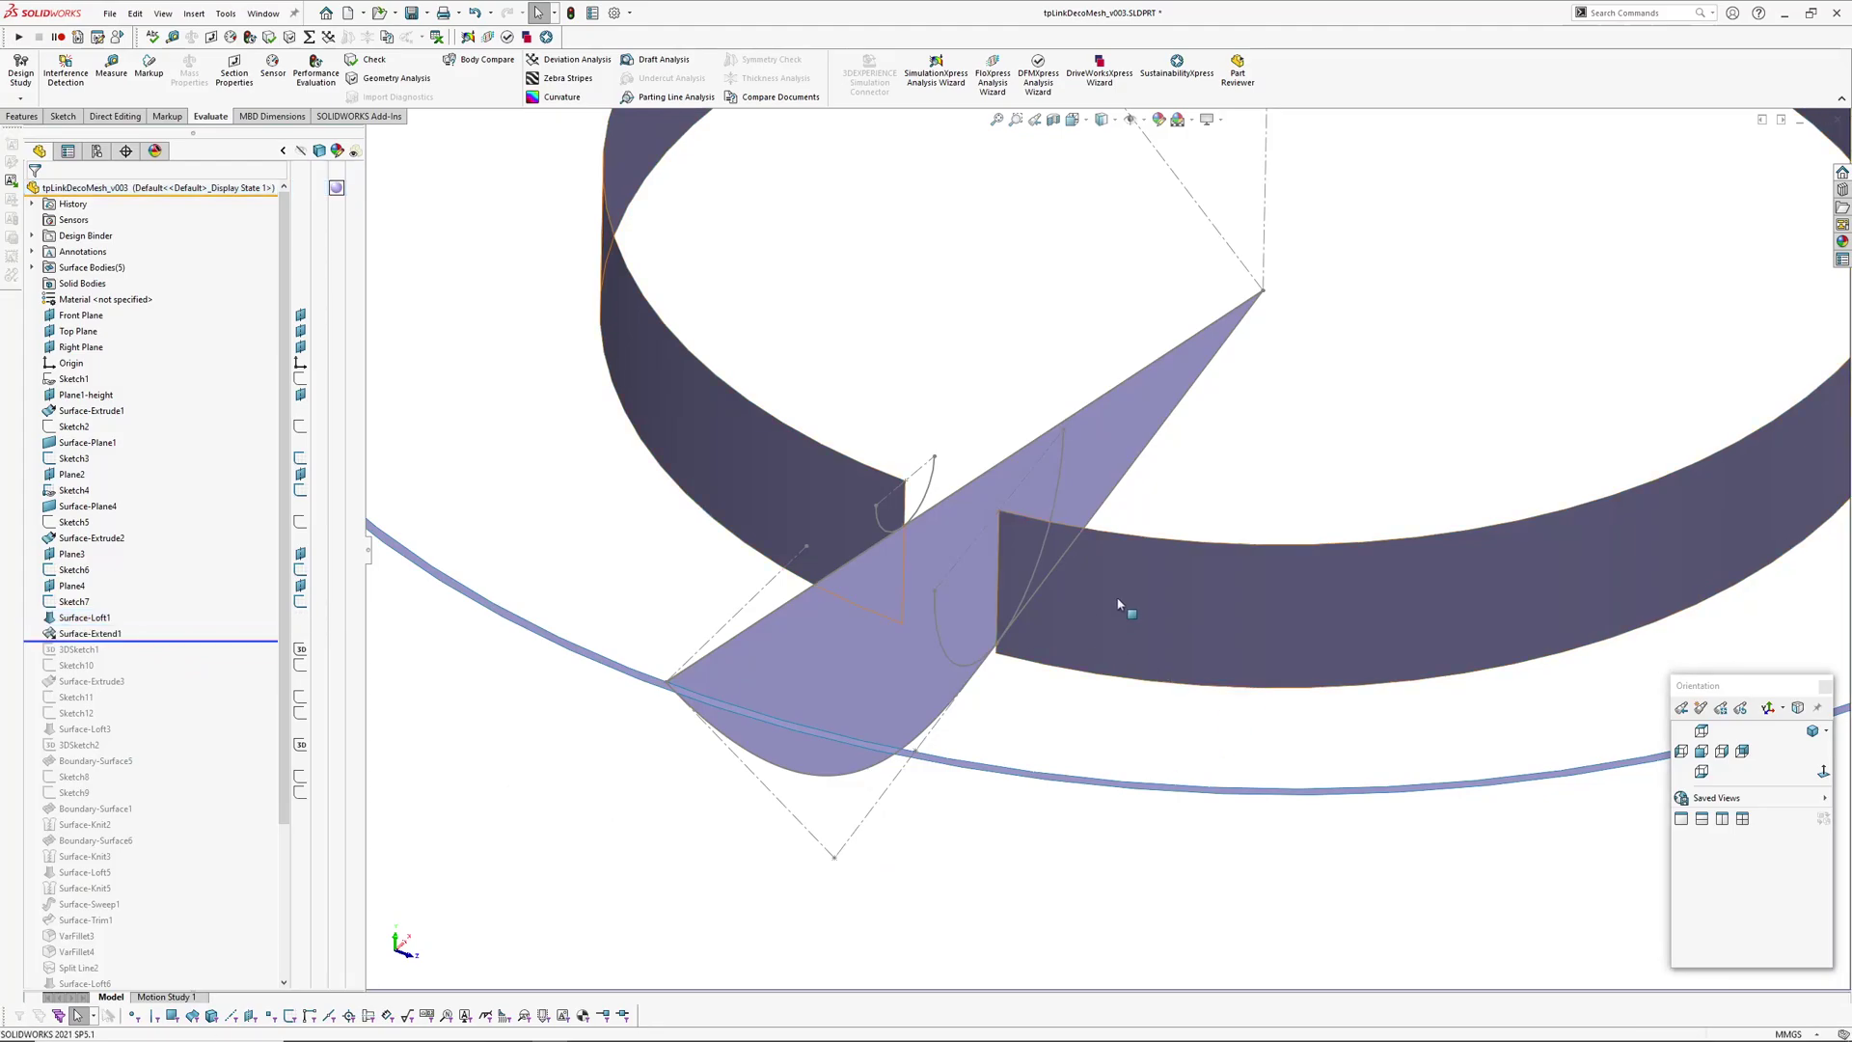
pyautogui.click(84, 617)
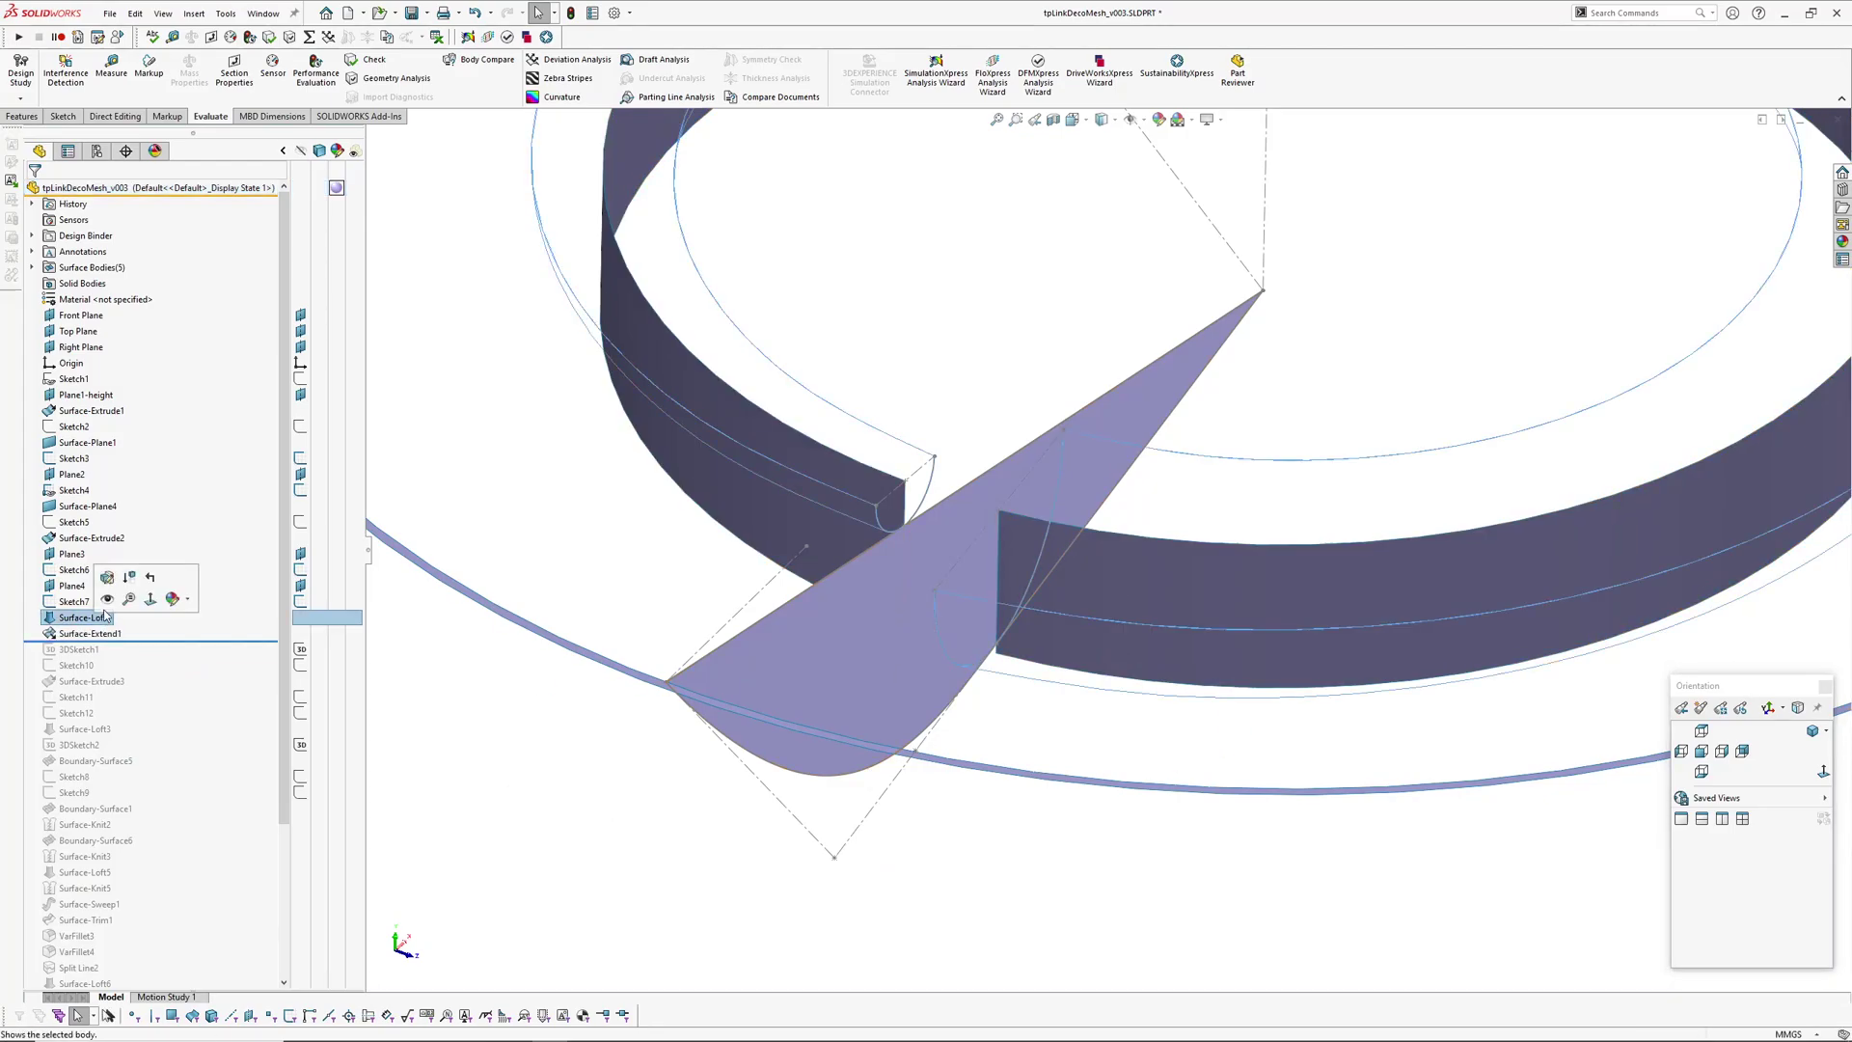
pyautogui.click(1037, 710)
pyautogui.scroll(5, 1038, 711)
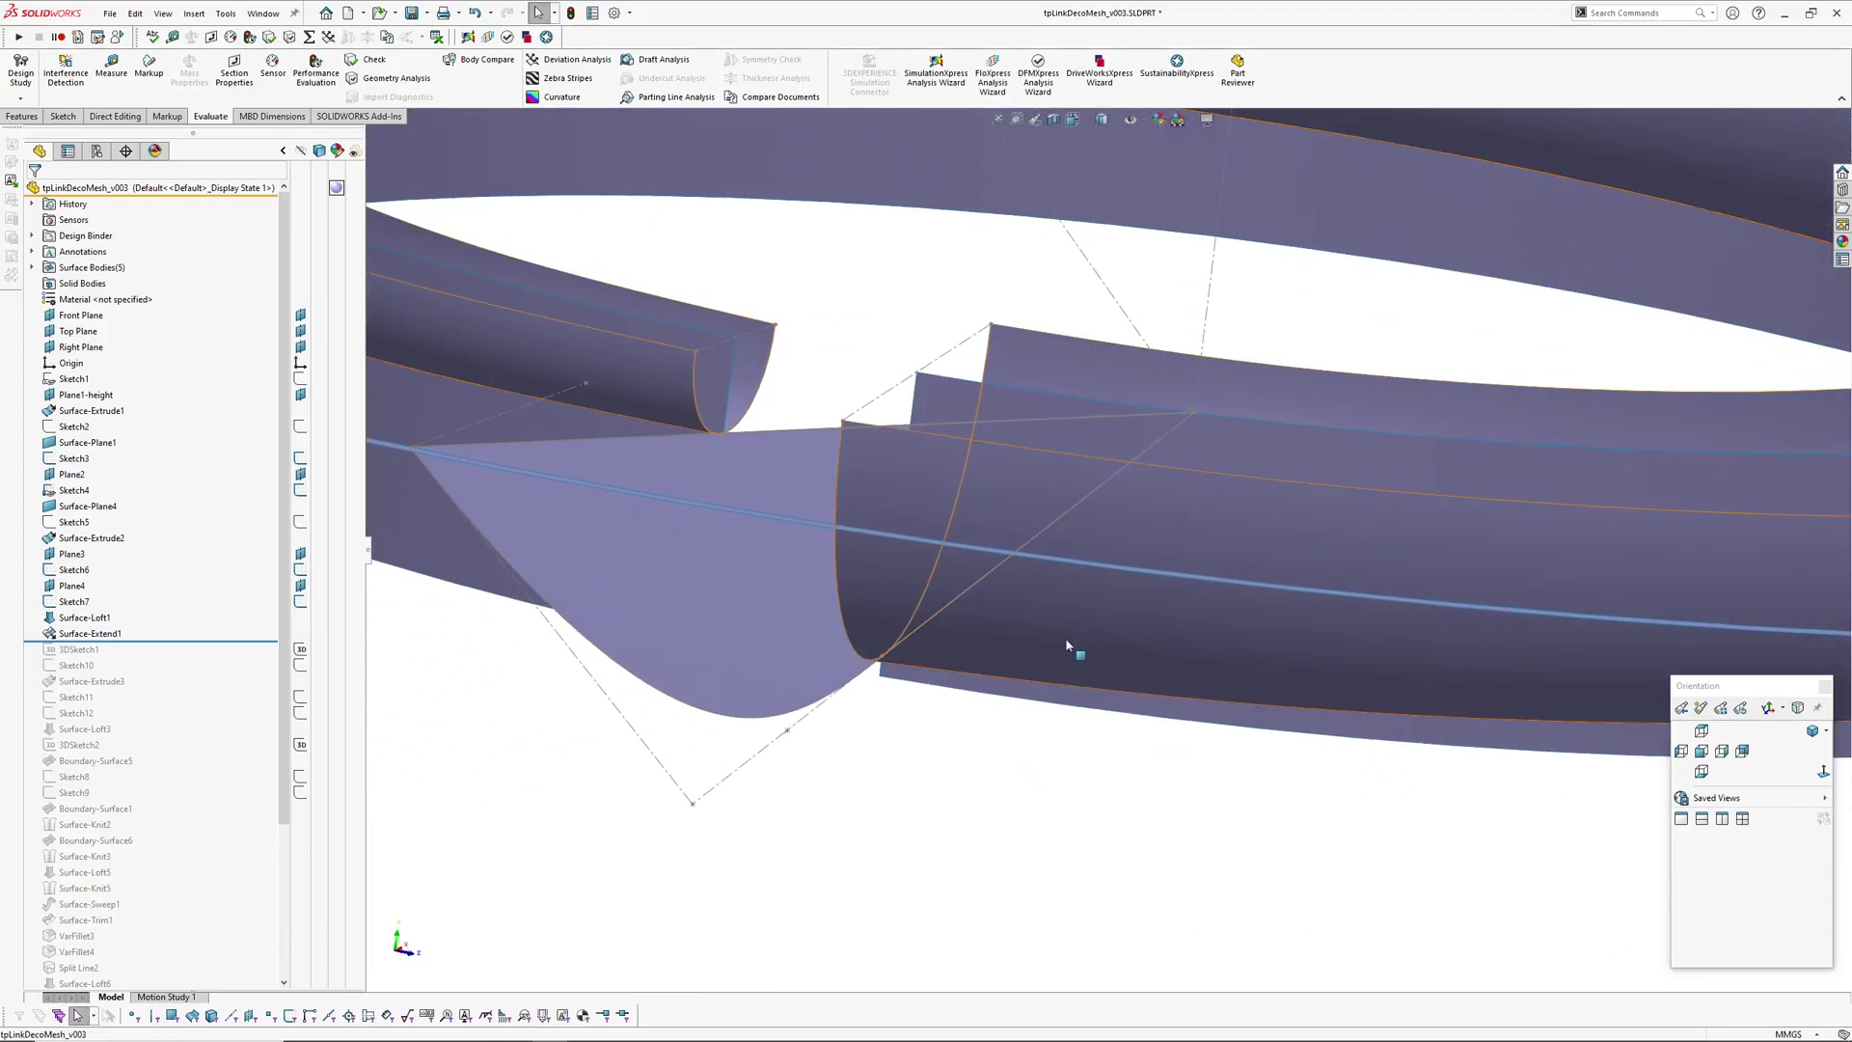
# Step: Highlight the Surface-Extrude2 ring and inspect where it crosses the base of the lofted surface, then clear the selection
pyautogui.click(1073, 687)
pyautogui.moveTo(1108, 711); pyautogui.dragTo(1034, 603, button='middle')
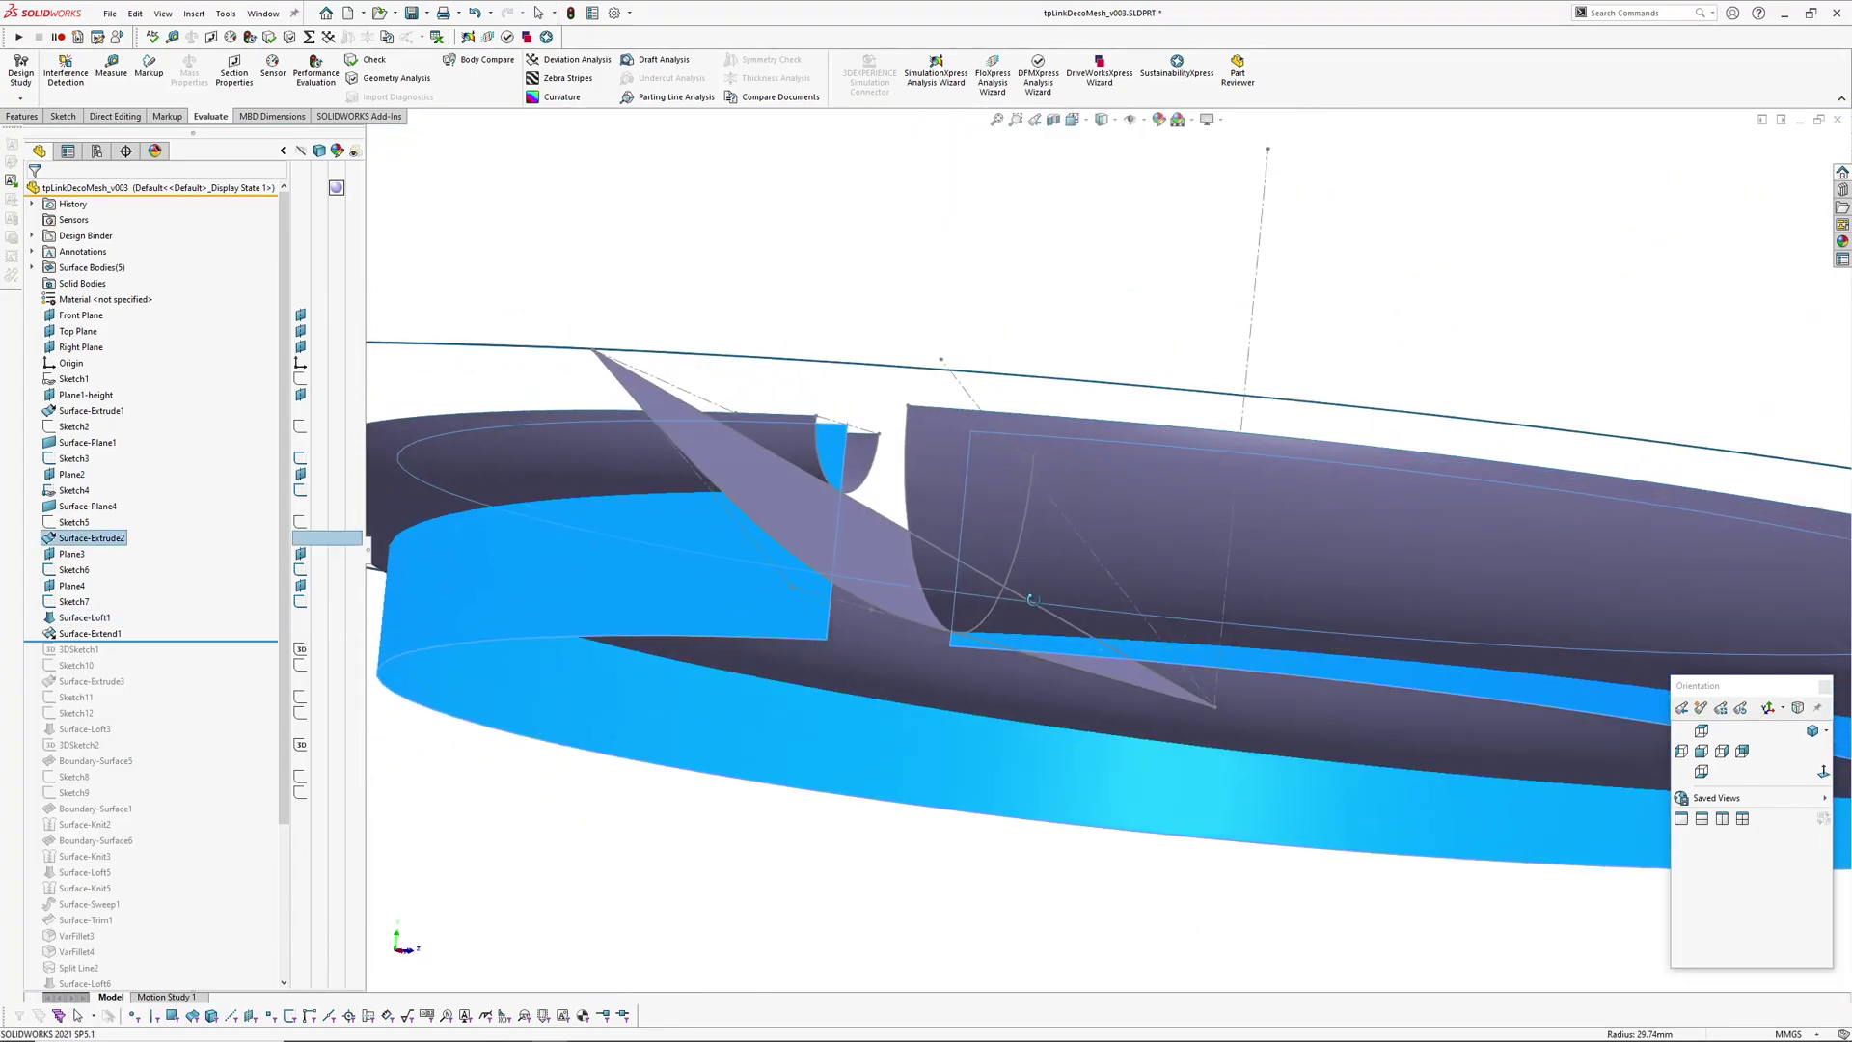
pyautogui.scroll(3, 984, 656)
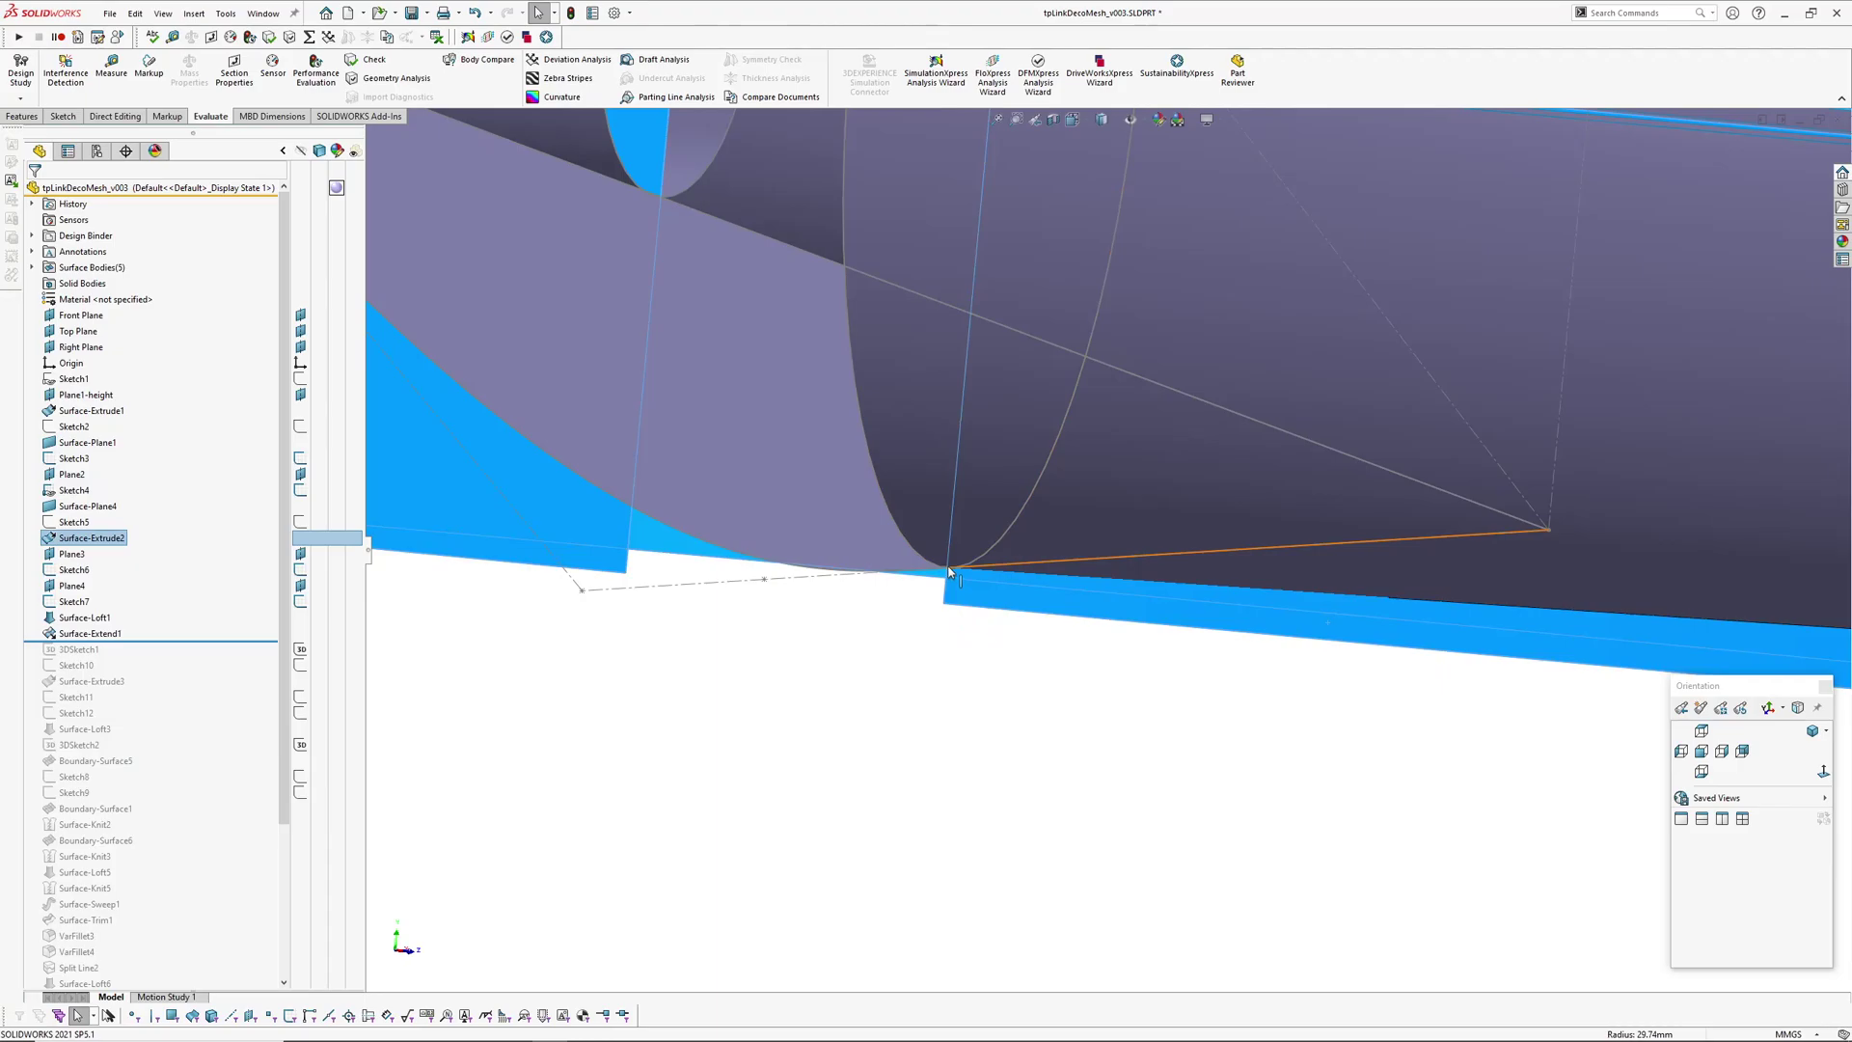
pyautogui.scroll(-1, 1100, 584)
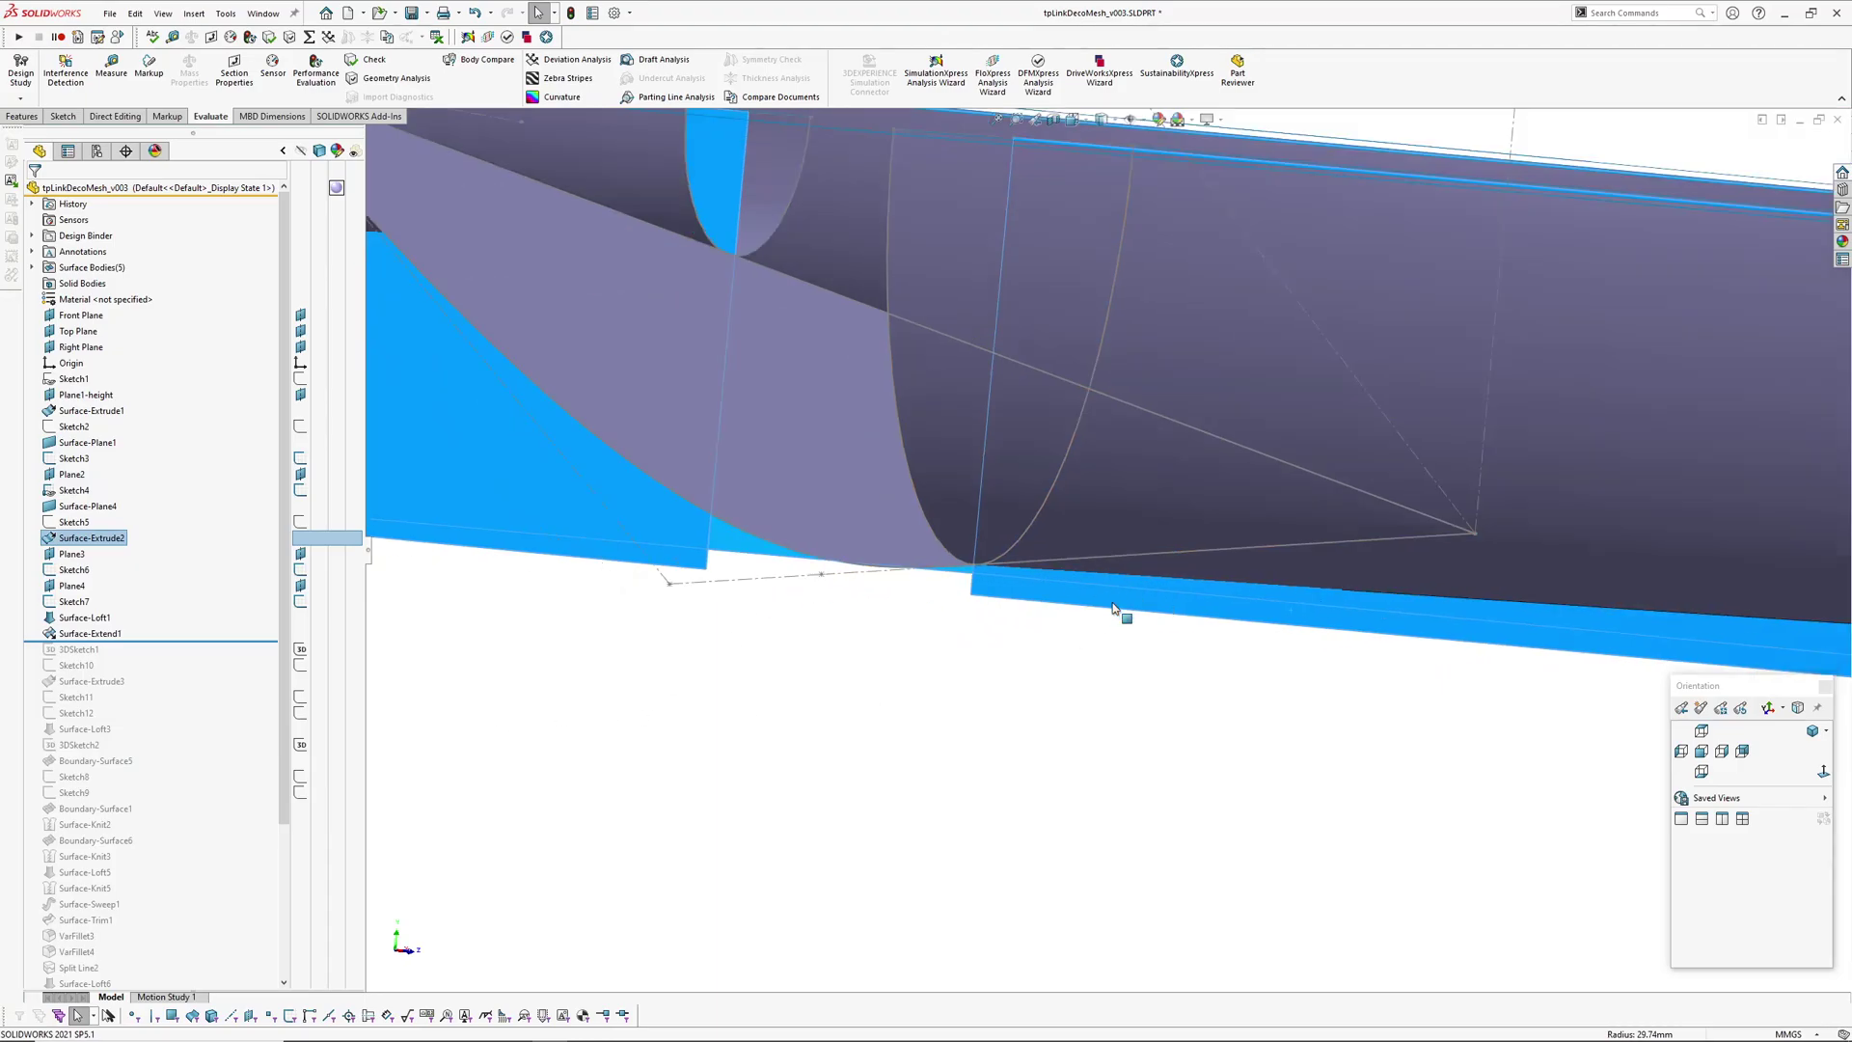
pyautogui.moveTo(1116, 611)
pyautogui.mouseDown(button='middle')
pyautogui.moveTo(1087, 678)
pyautogui.moveTo(1087, 512)
pyautogui.moveTo(1012, 629)
pyautogui.mouseUp(button='middle')
pyautogui.click(1080, 646)
pyautogui.scroll(-3, 1080, 646)
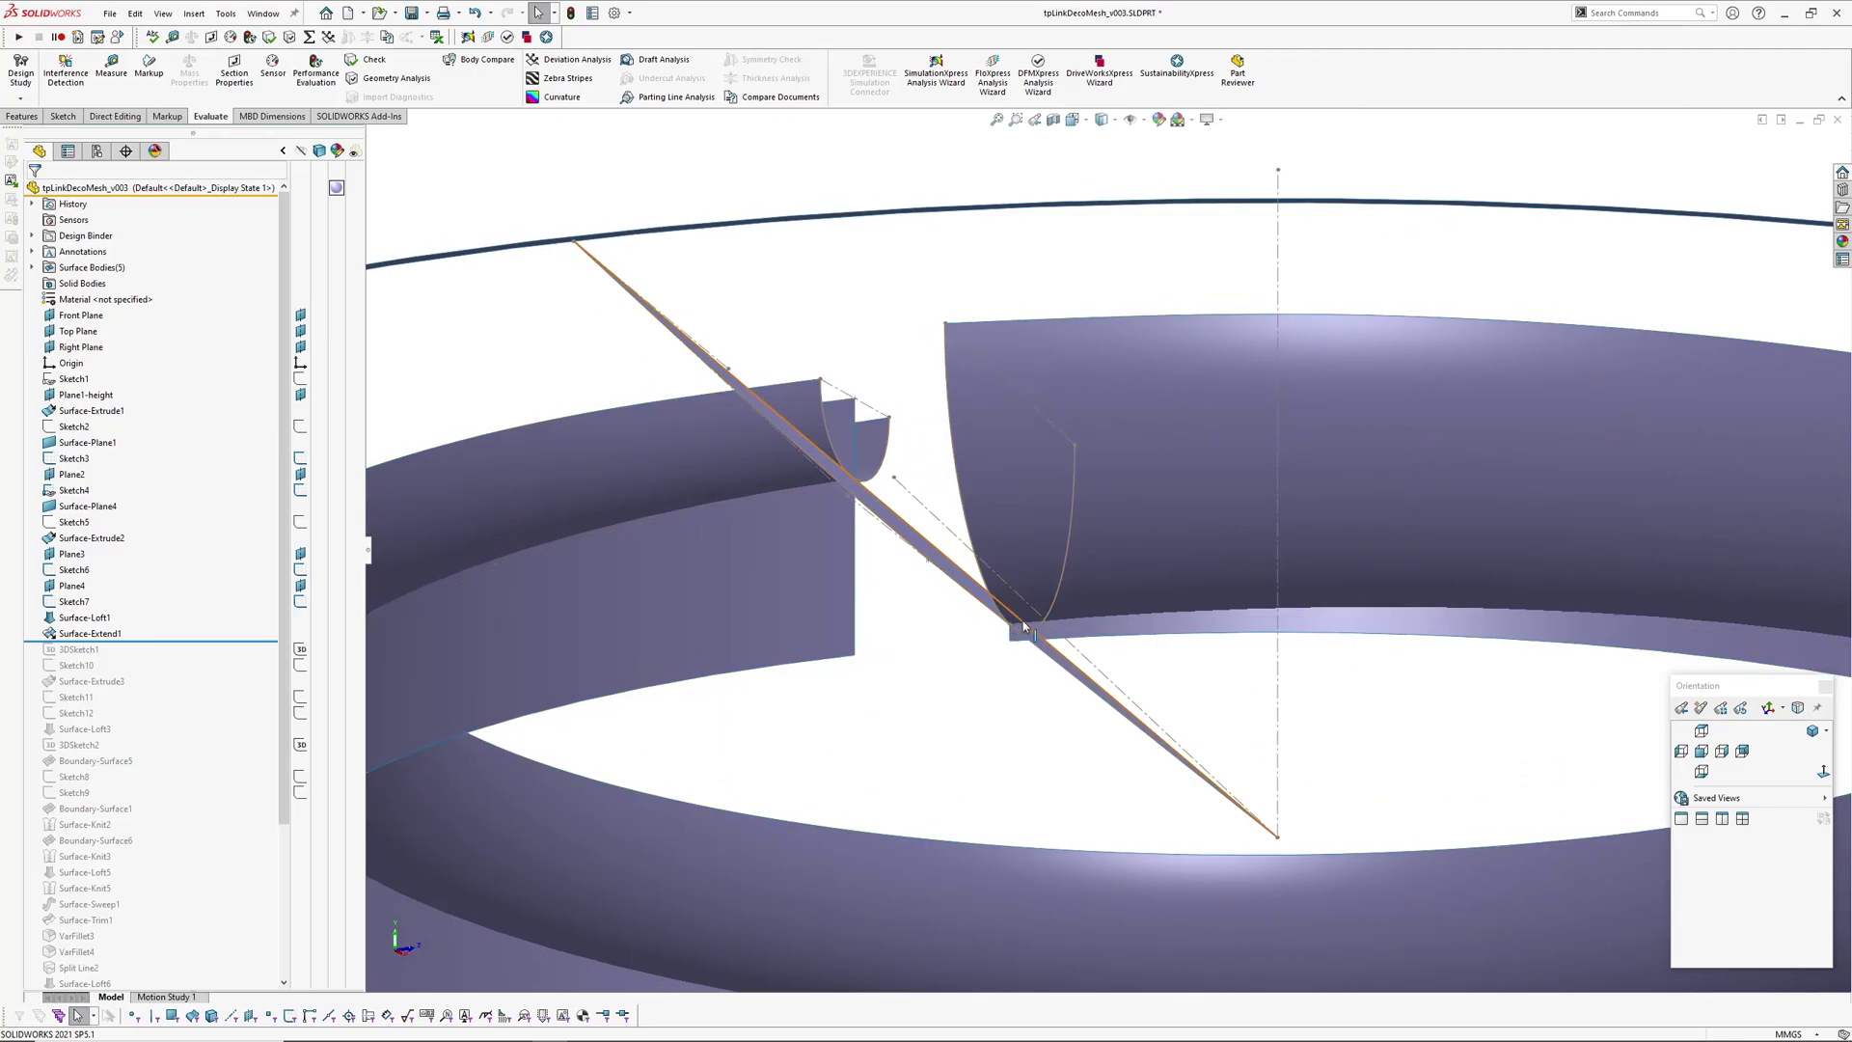
# Step: Roll the history forward past 3DSketch1 and open that sketch for editing
pyautogui.moveTo(155, 641); pyautogui.dragTo(144, 657)
pyautogui.click(77, 649)
pyautogui.click(88, 608)
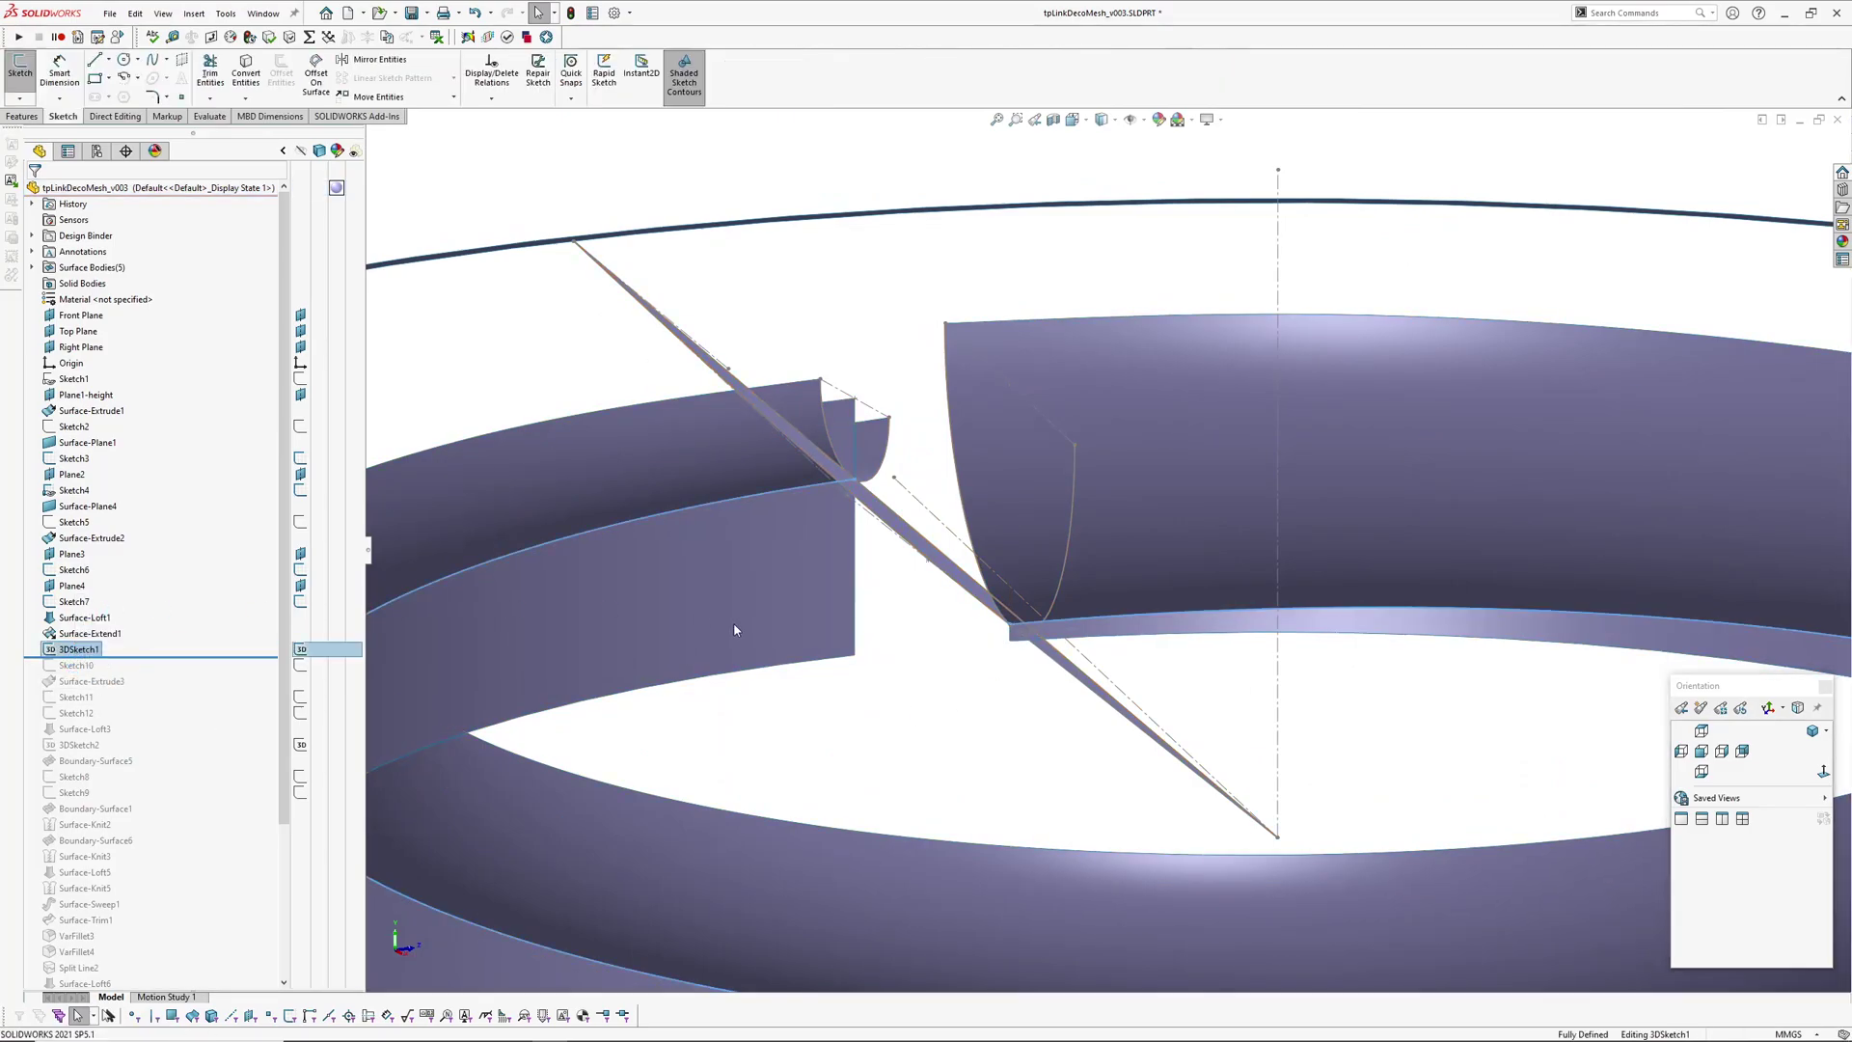
# Step: Highlight the ring and the lofted surface to inspect the curve along their intersection, then leave the sketch without changes
pyautogui.click(703, 498)
pyautogui.keyDown('ctrl'); pyautogui.click(703, 464); pyautogui.keyUp('ctrl')
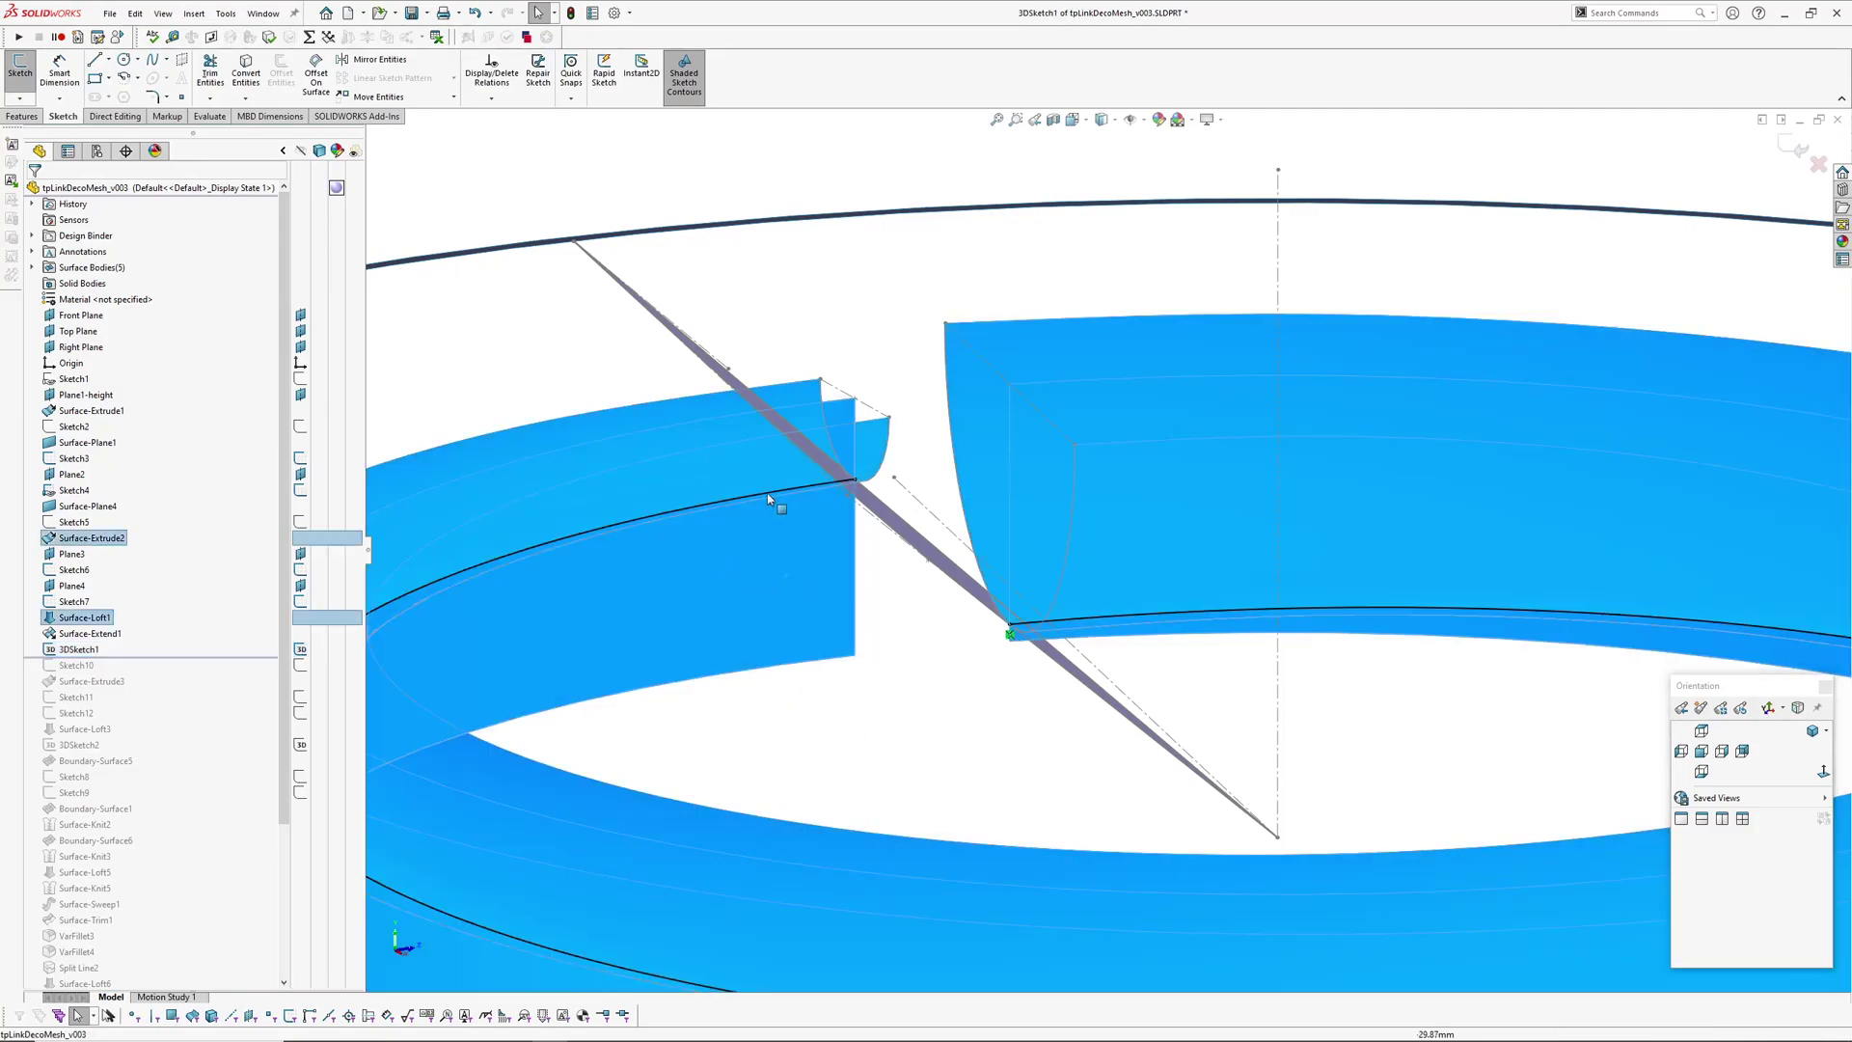
pyautogui.scroll(4, 1021, 595)
pyautogui.keyDown('ctrl'); pyautogui.moveTo(1186, 506); pyautogui.dragTo(1137, 484, button='middle'); pyautogui.keyUp('ctrl')
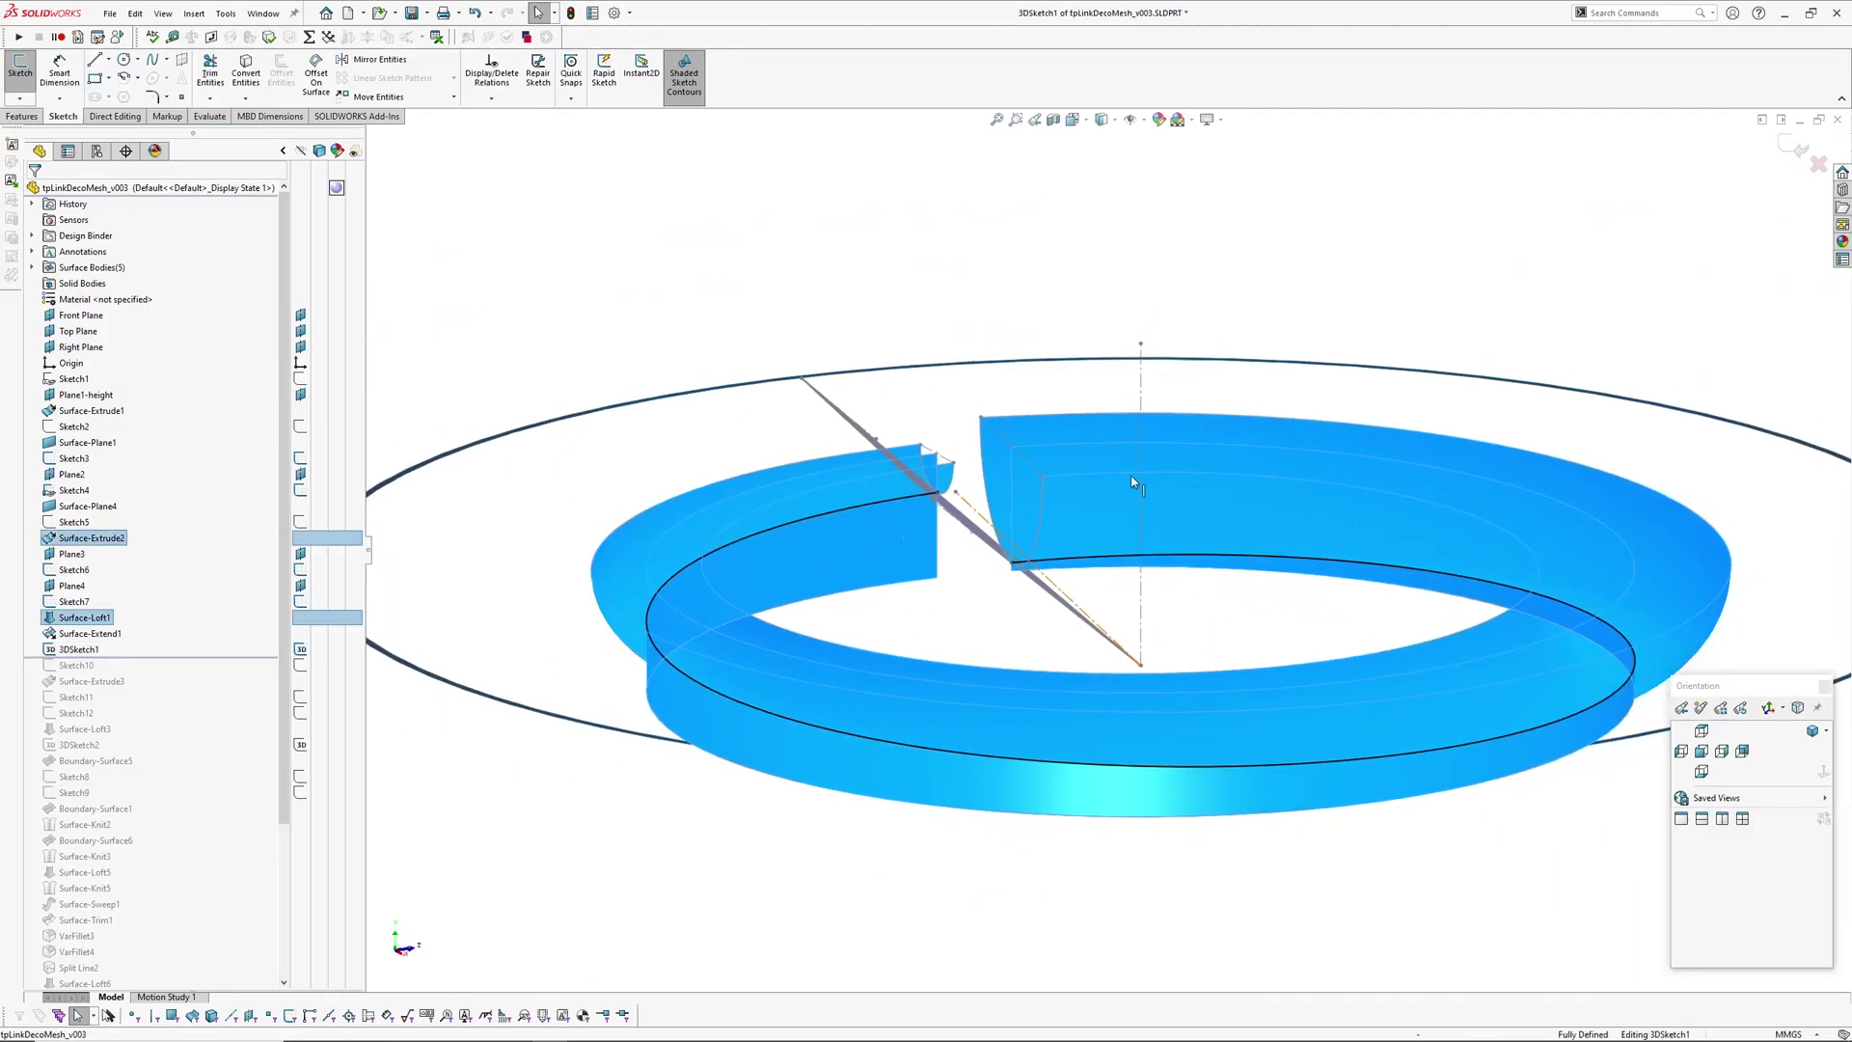
pyautogui.click(1818, 166)
# Step: Hide the lofted surface and the ring to isolate the 3DSketch1 intersection curve
pyautogui.moveTo(923, 628); pyautogui.dragTo(941, 666, button='middle')
pyautogui.press('Tab')
pyautogui.moveTo(1097, 585)
pyautogui.keyDown('ctrl'); pyautogui.mouseDown(button='middle')
pyautogui.moveTo(1063, 649)
pyautogui.moveTo(1116, 633)
pyautogui.moveTo(1172, 698)
pyautogui.moveTo(1106, 730)
pyautogui.mouseUp(button='middle'); pyautogui.keyUp('ctrl')
pyautogui.press('Tab')
pyautogui.click(1089, 788)
pyautogui.scroll(4, 1098, 548)
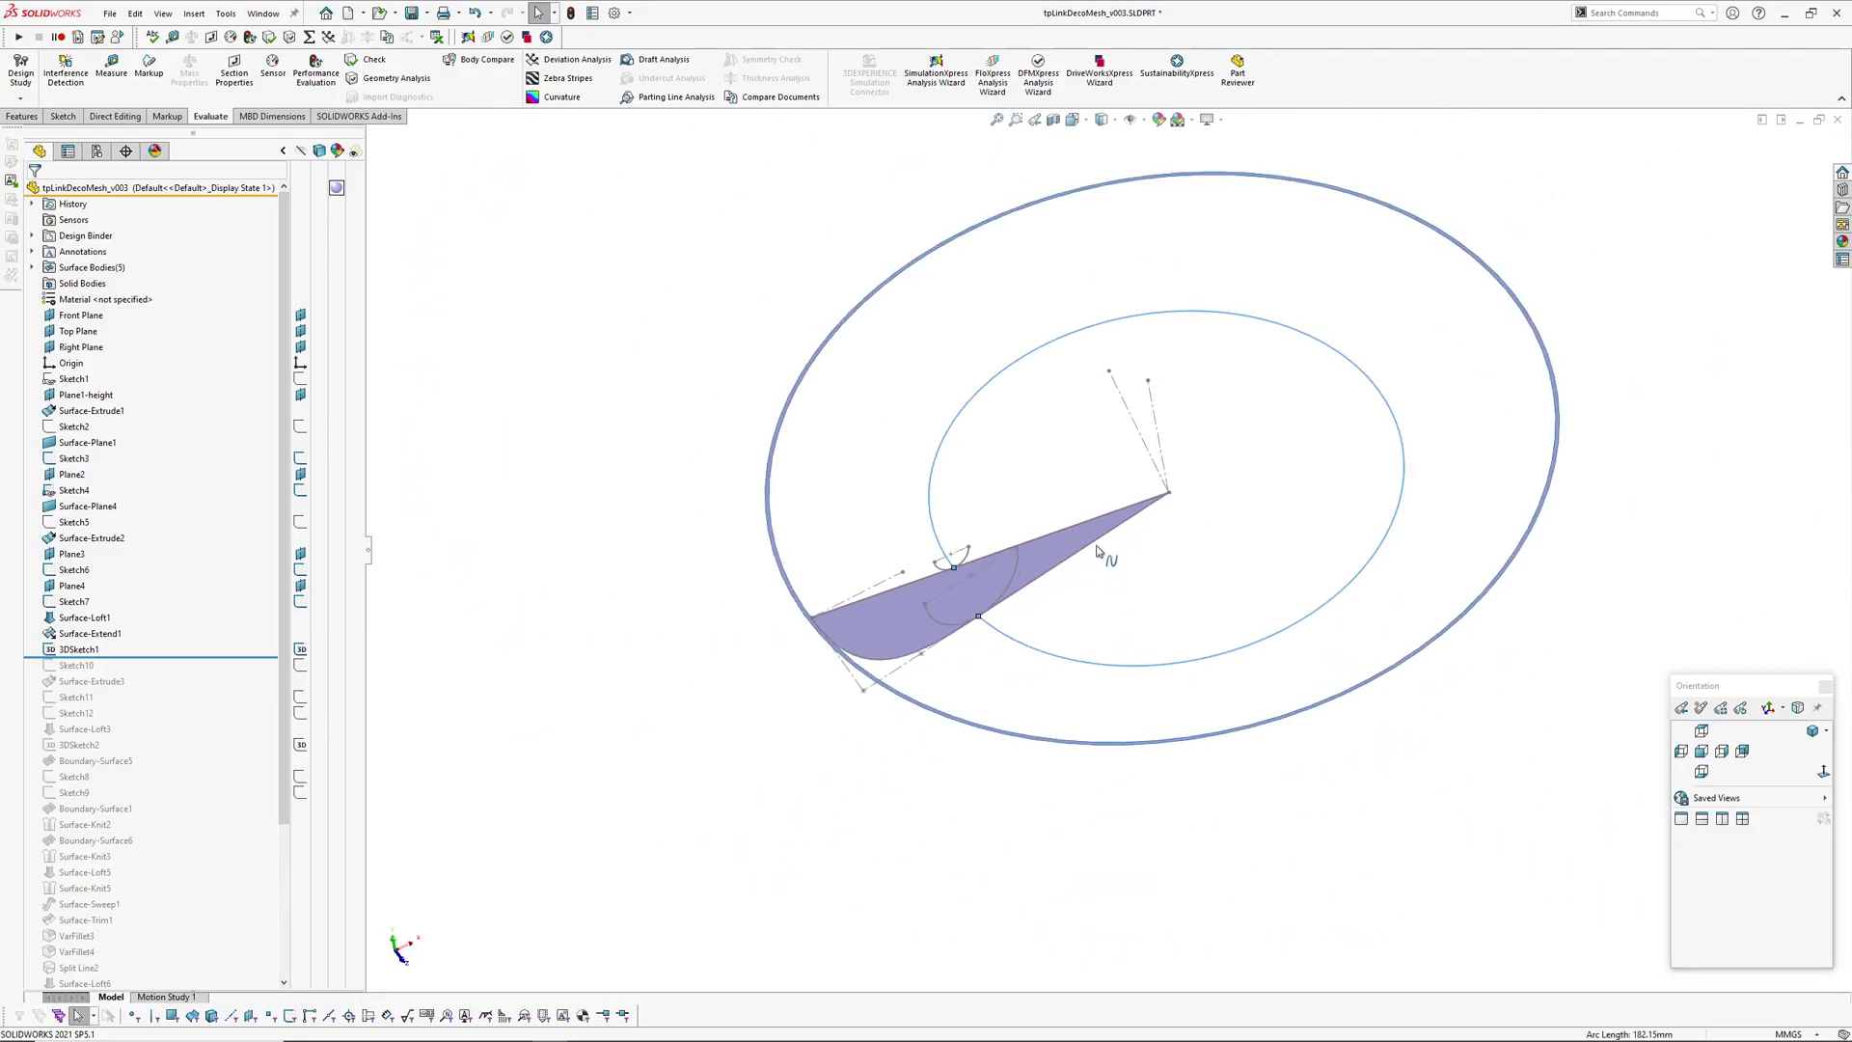
pyautogui.moveTo(1099, 548); pyautogui.dragTo(1116, 591, button='middle')
# Step: Roll the history forward past Surface-Extrude3 and show its small cylindrical surface at the wedge's tip
pyautogui.moveTo(135, 657); pyautogui.dragTo(143, 688)
pyautogui.click(77, 668)
pyautogui.click(79, 680)
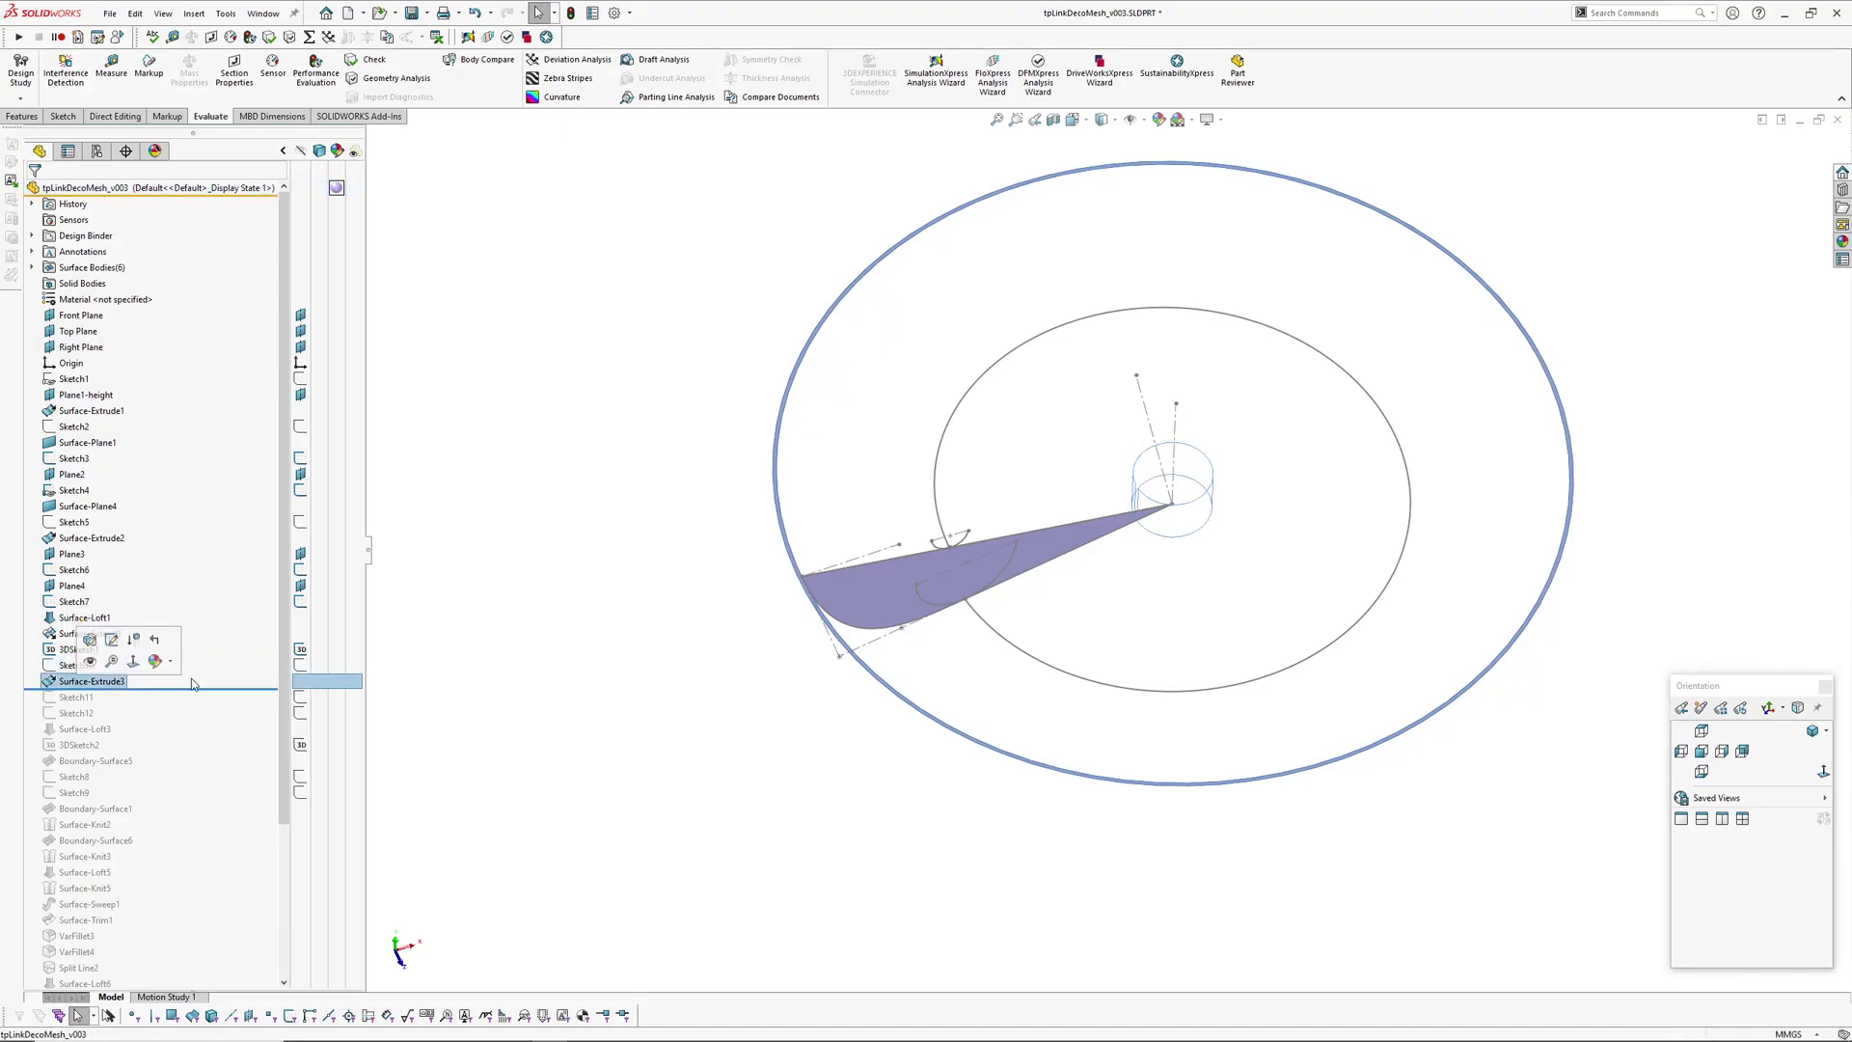
pyautogui.moveTo(1175, 507); pyautogui.dragTo(1183, 431, button='middle')
pyautogui.scroll(-3, 1166, 537)
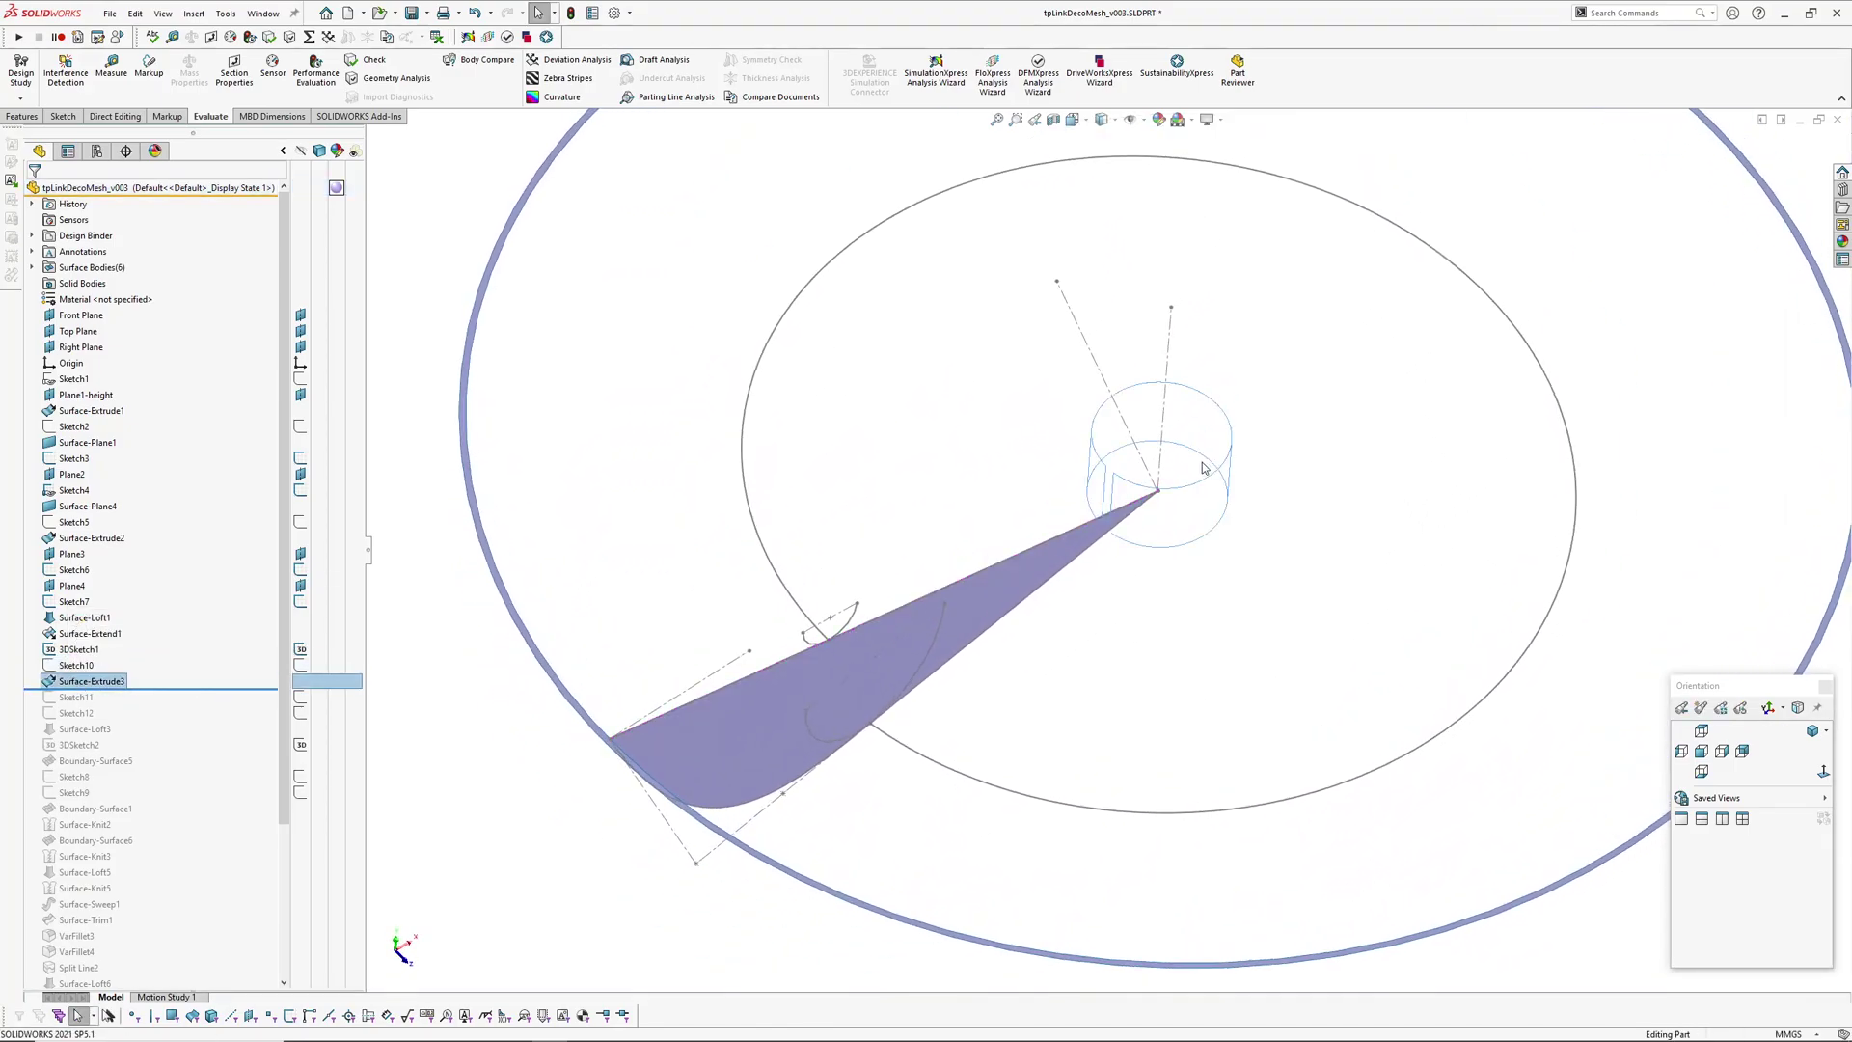
pyautogui.click(61, 683)
pyautogui.click(74, 660)
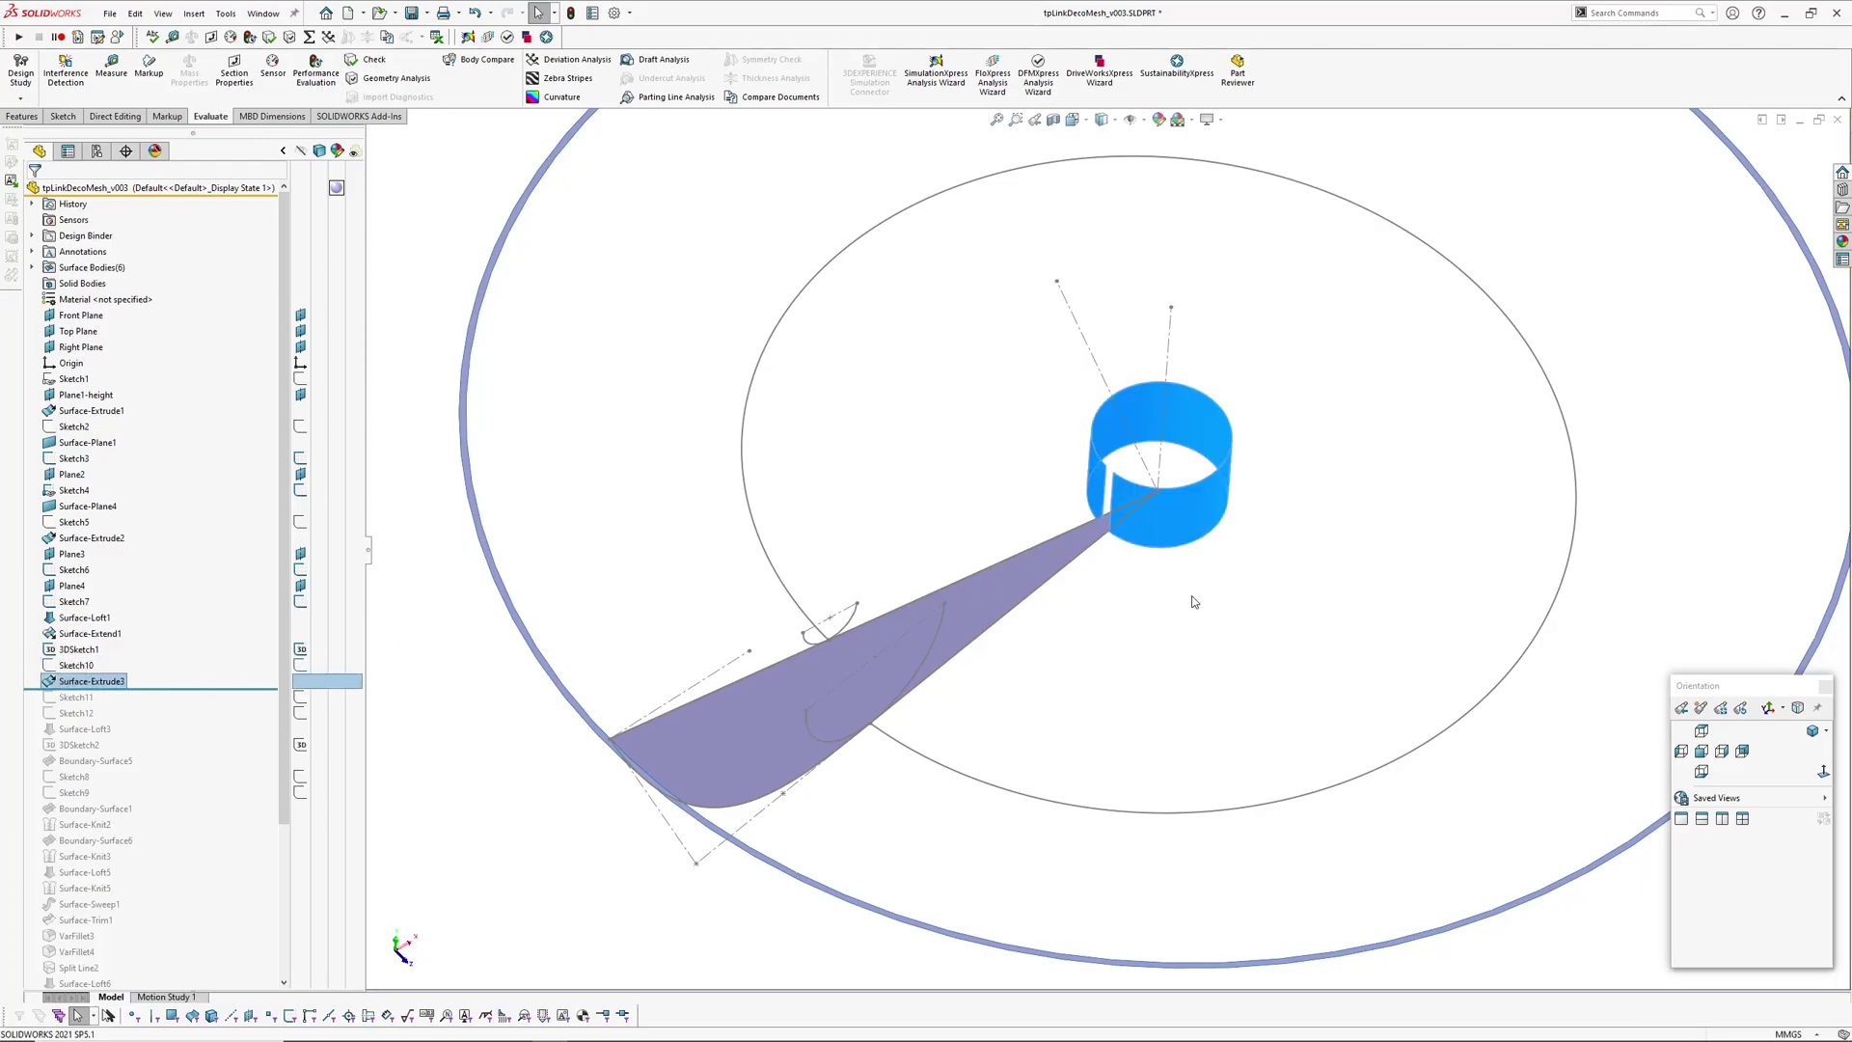
# Step: Examine where the gap edges of the small cylinder meet the wedge's straight edges
pyautogui.scroll(-2, 1252, 502)
pyautogui.moveTo(1096, 543); pyautogui.dragTo(1099, 608, button='middle')
pyautogui.click(1099, 620)
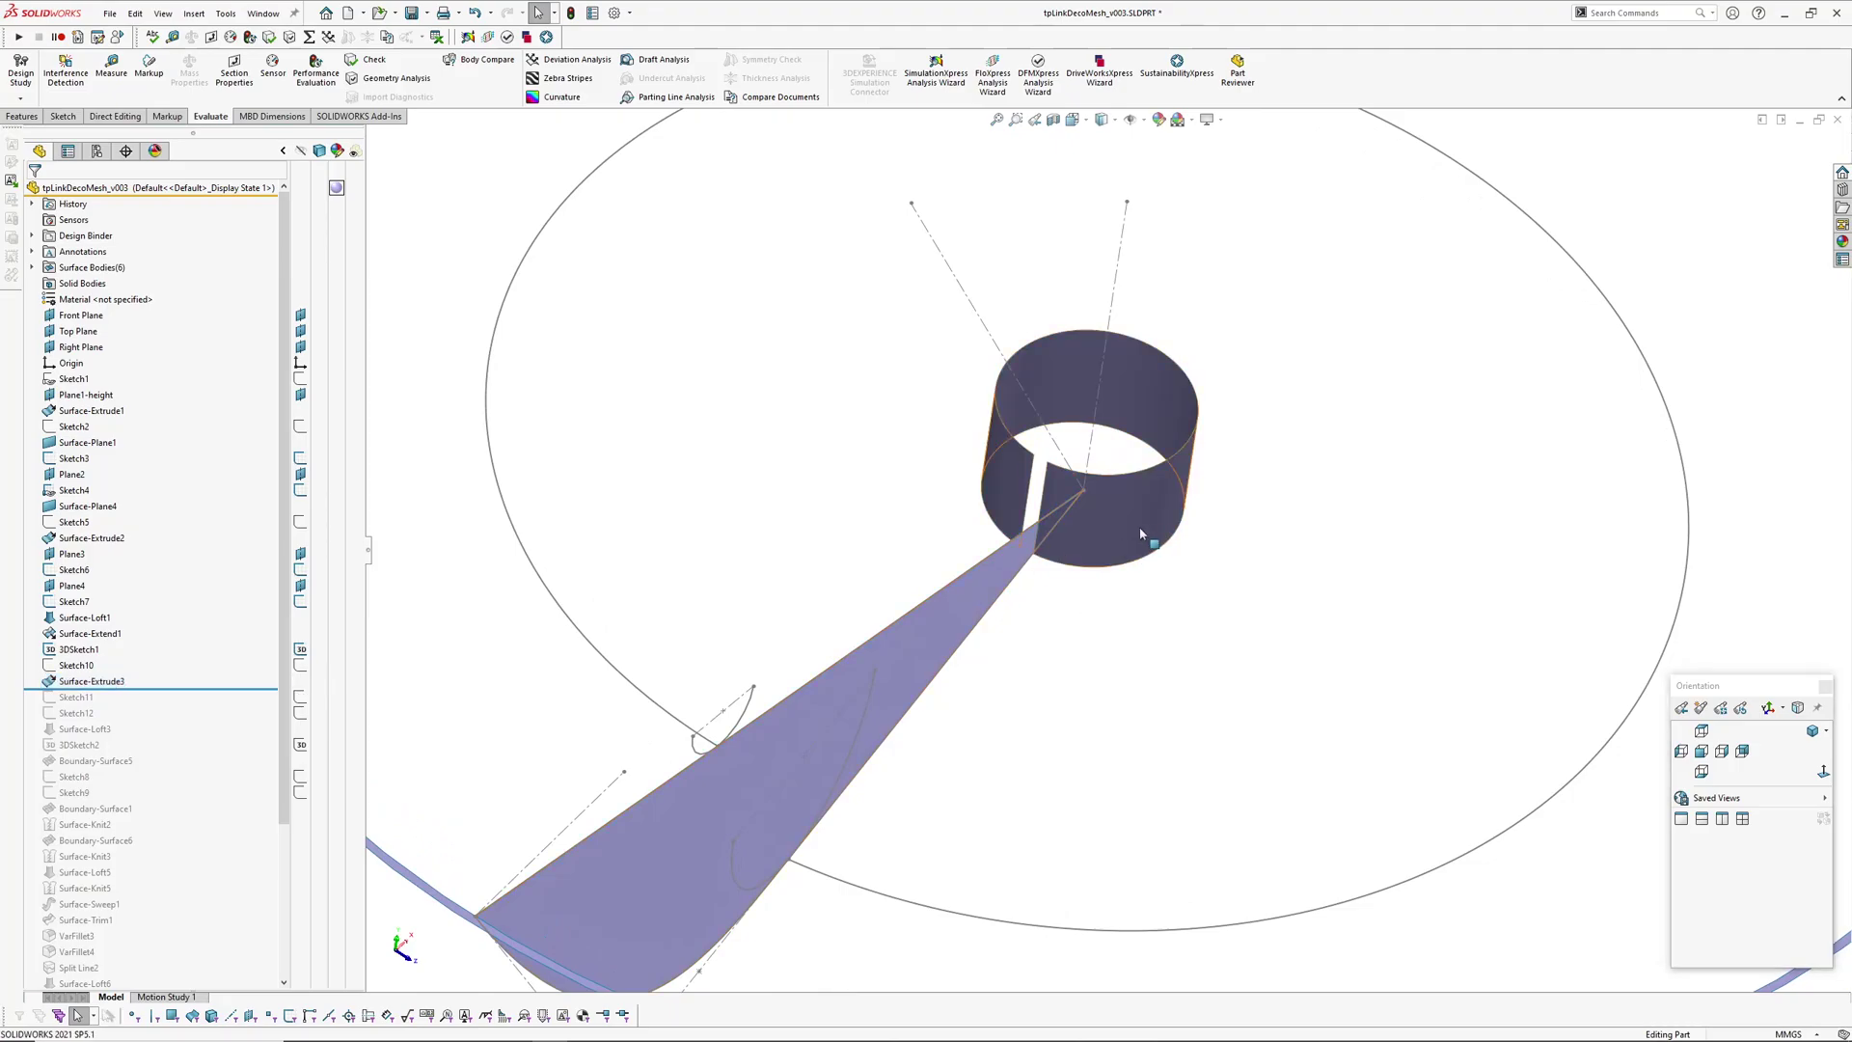
pyautogui.scroll(-5, 1046, 555)
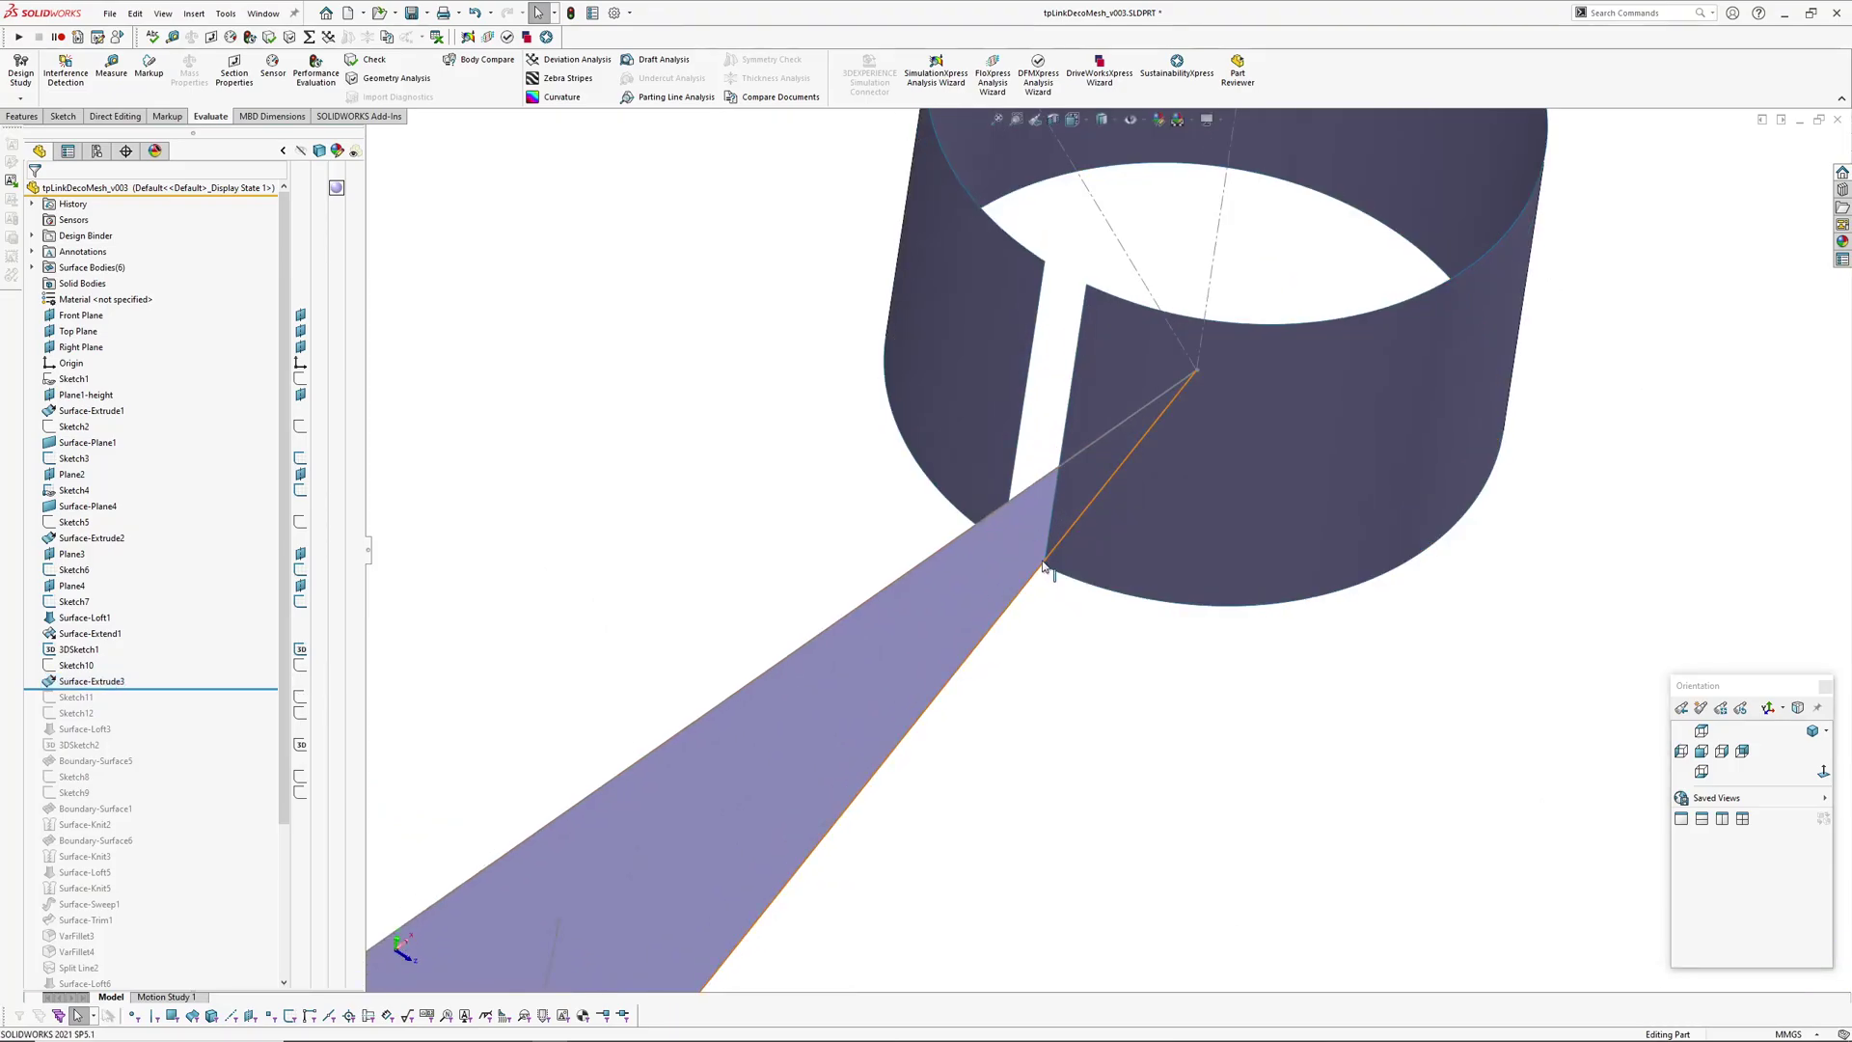
pyautogui.moveTo(1044, 566); pyautogui.dragTo(1113, 655, button='middle')
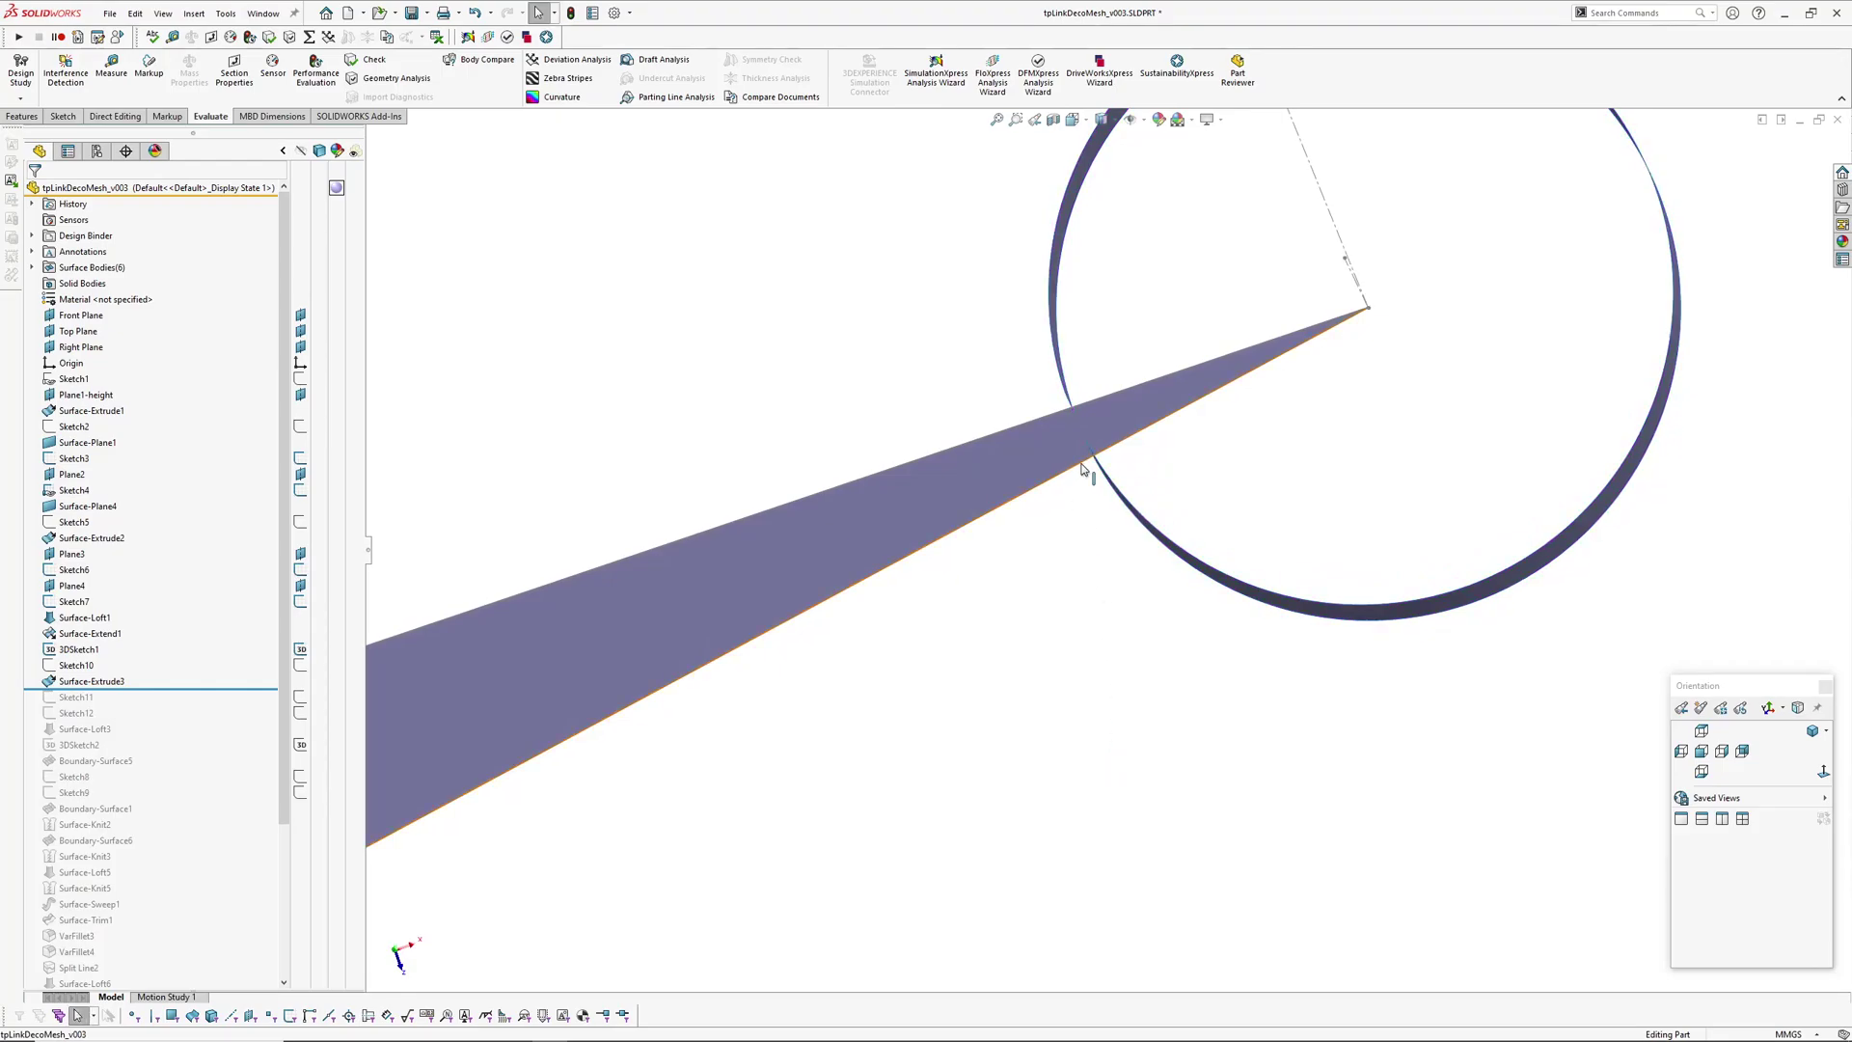
pyautogui.scroll(4, 1071, 487)
pyautogui.moveTo(1067, 655); pyautogui.dragTo(1056, 564, button='middle')
pyautogui.scroll(3, 1056, 562)
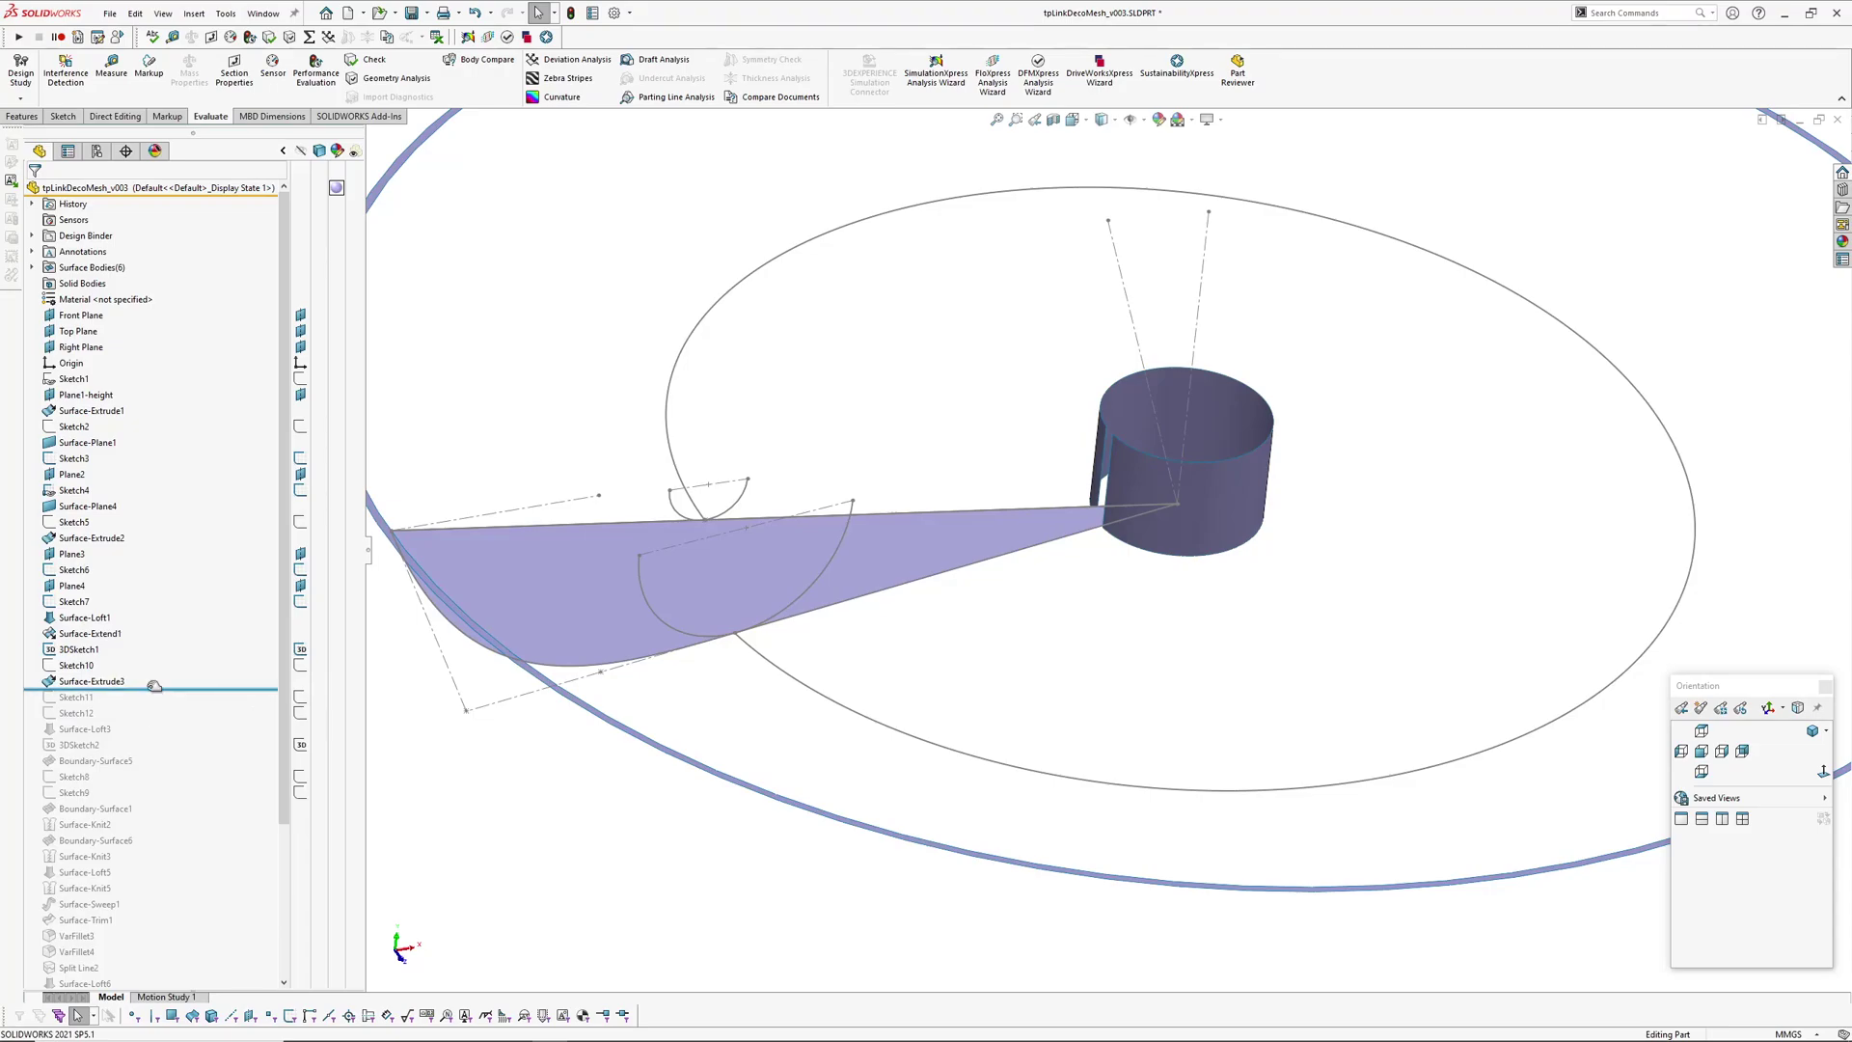
# Step: Roll the history forward past Sketch12 and highlight the Sketch11 and Sketch12 arcs at the cylinder's base
pyautogui.moveTo(154, 686); pyautogui.dragTo(152, 722)
pyautogui.scroll(-3, 1073, 504)
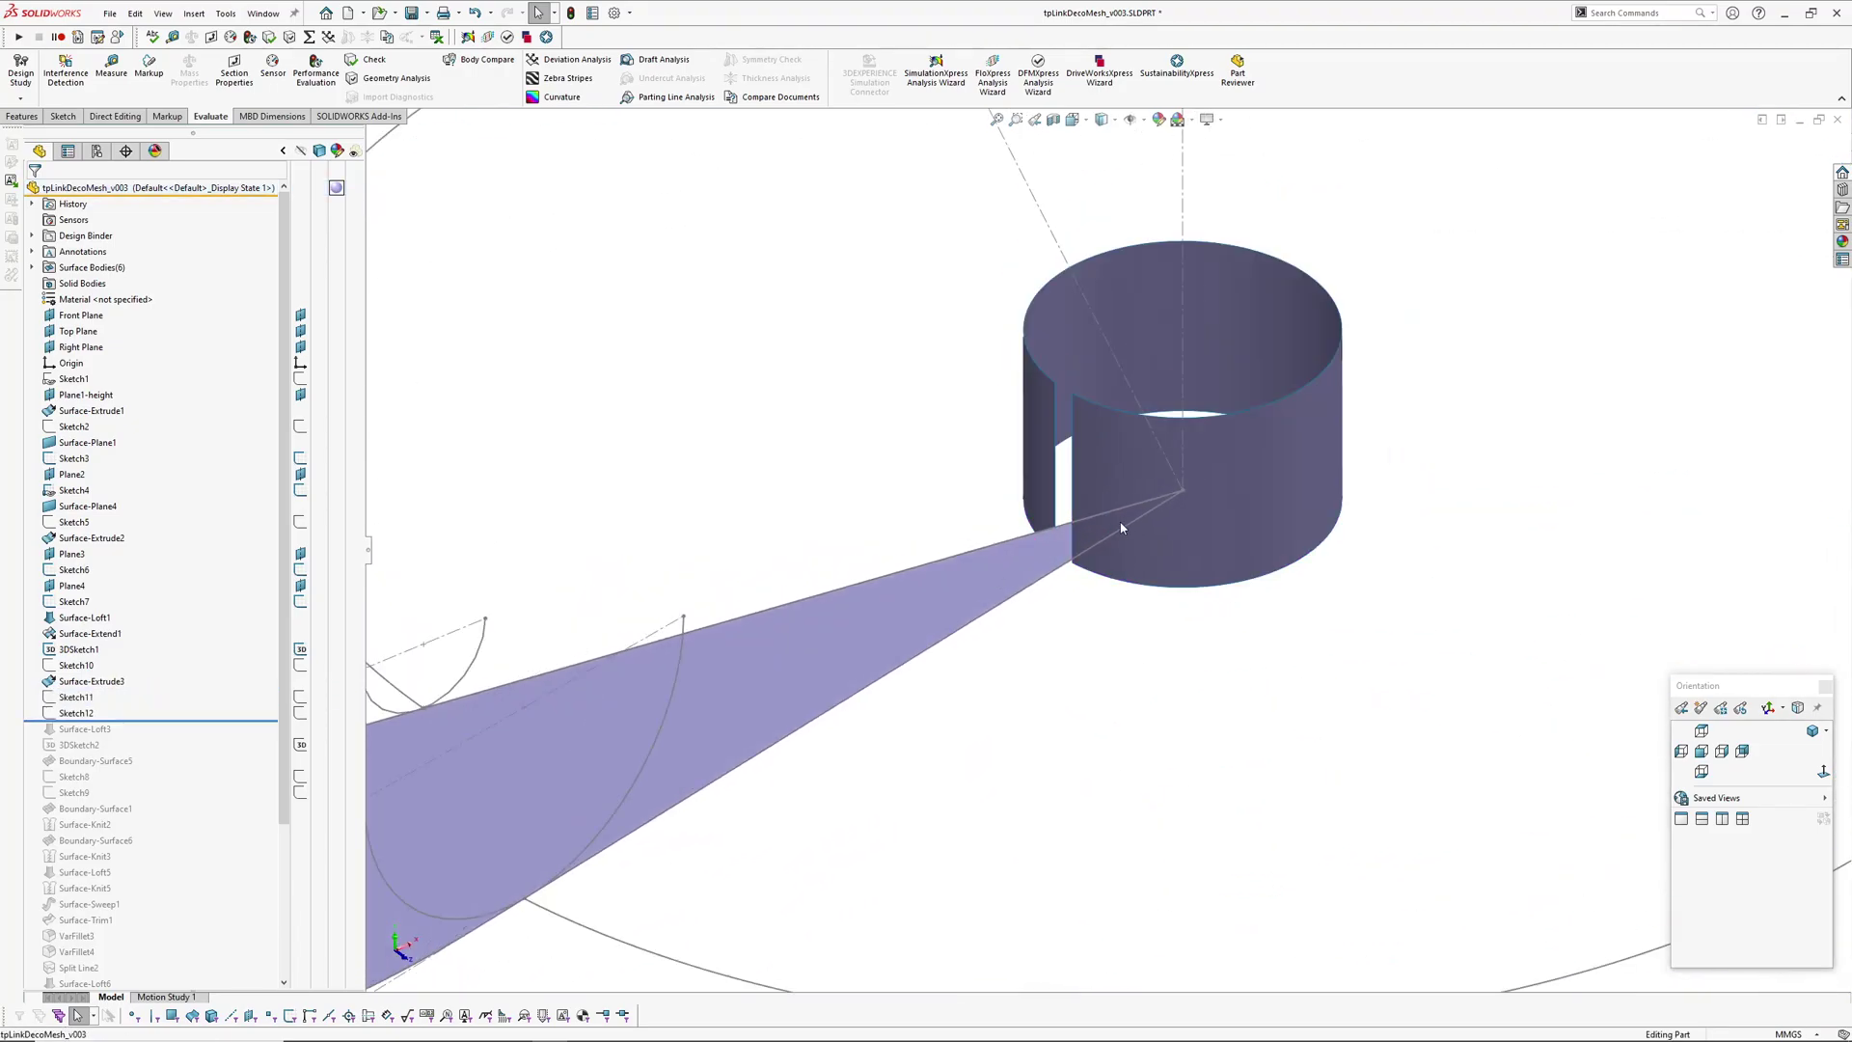
pyautogui.click(73, 697)
pyautogui.keyDown('ctrl'); pyautogui.click(72, 713); pyautogui.keyUp('ctrl')
pyautogui.scroll(-6, 1071, 529)
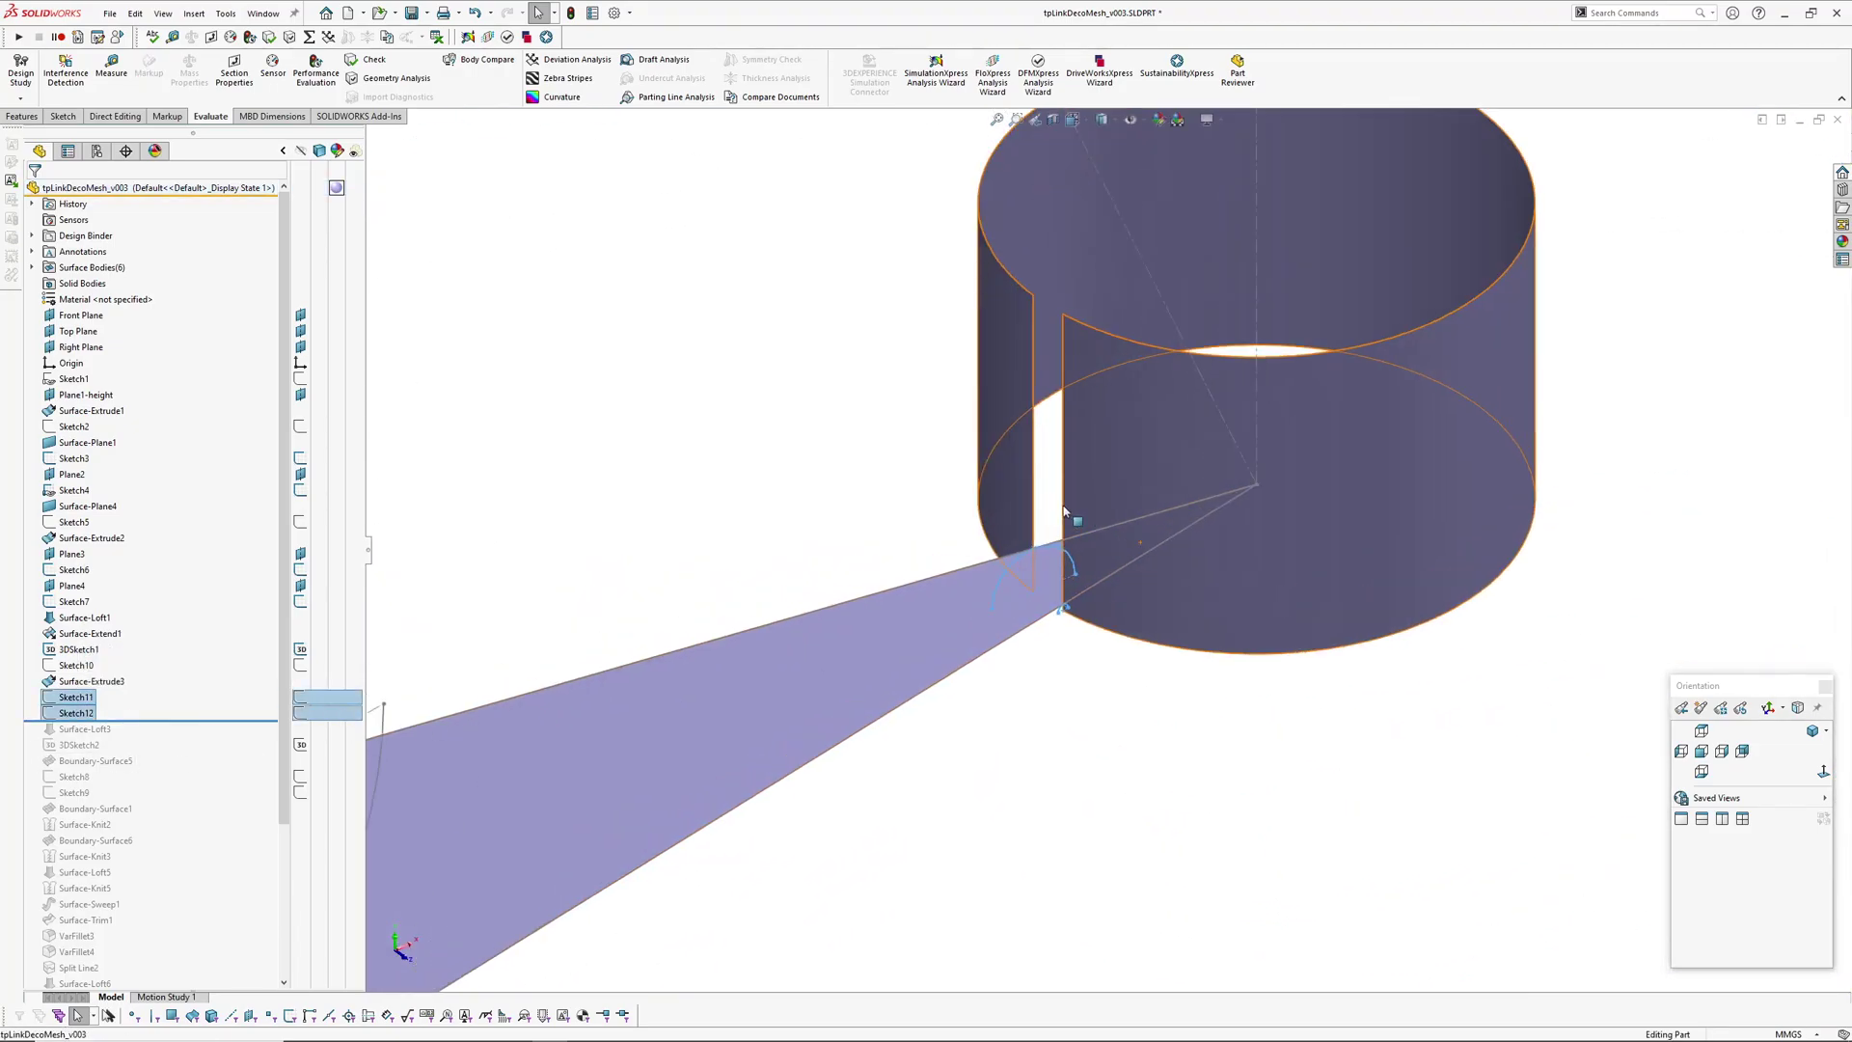
pyautogui.moveTo(1069, 540); pyautogui.dragTo(1110, 567, button='middle')
pyautogui.scroll(-4, 1155, 697)
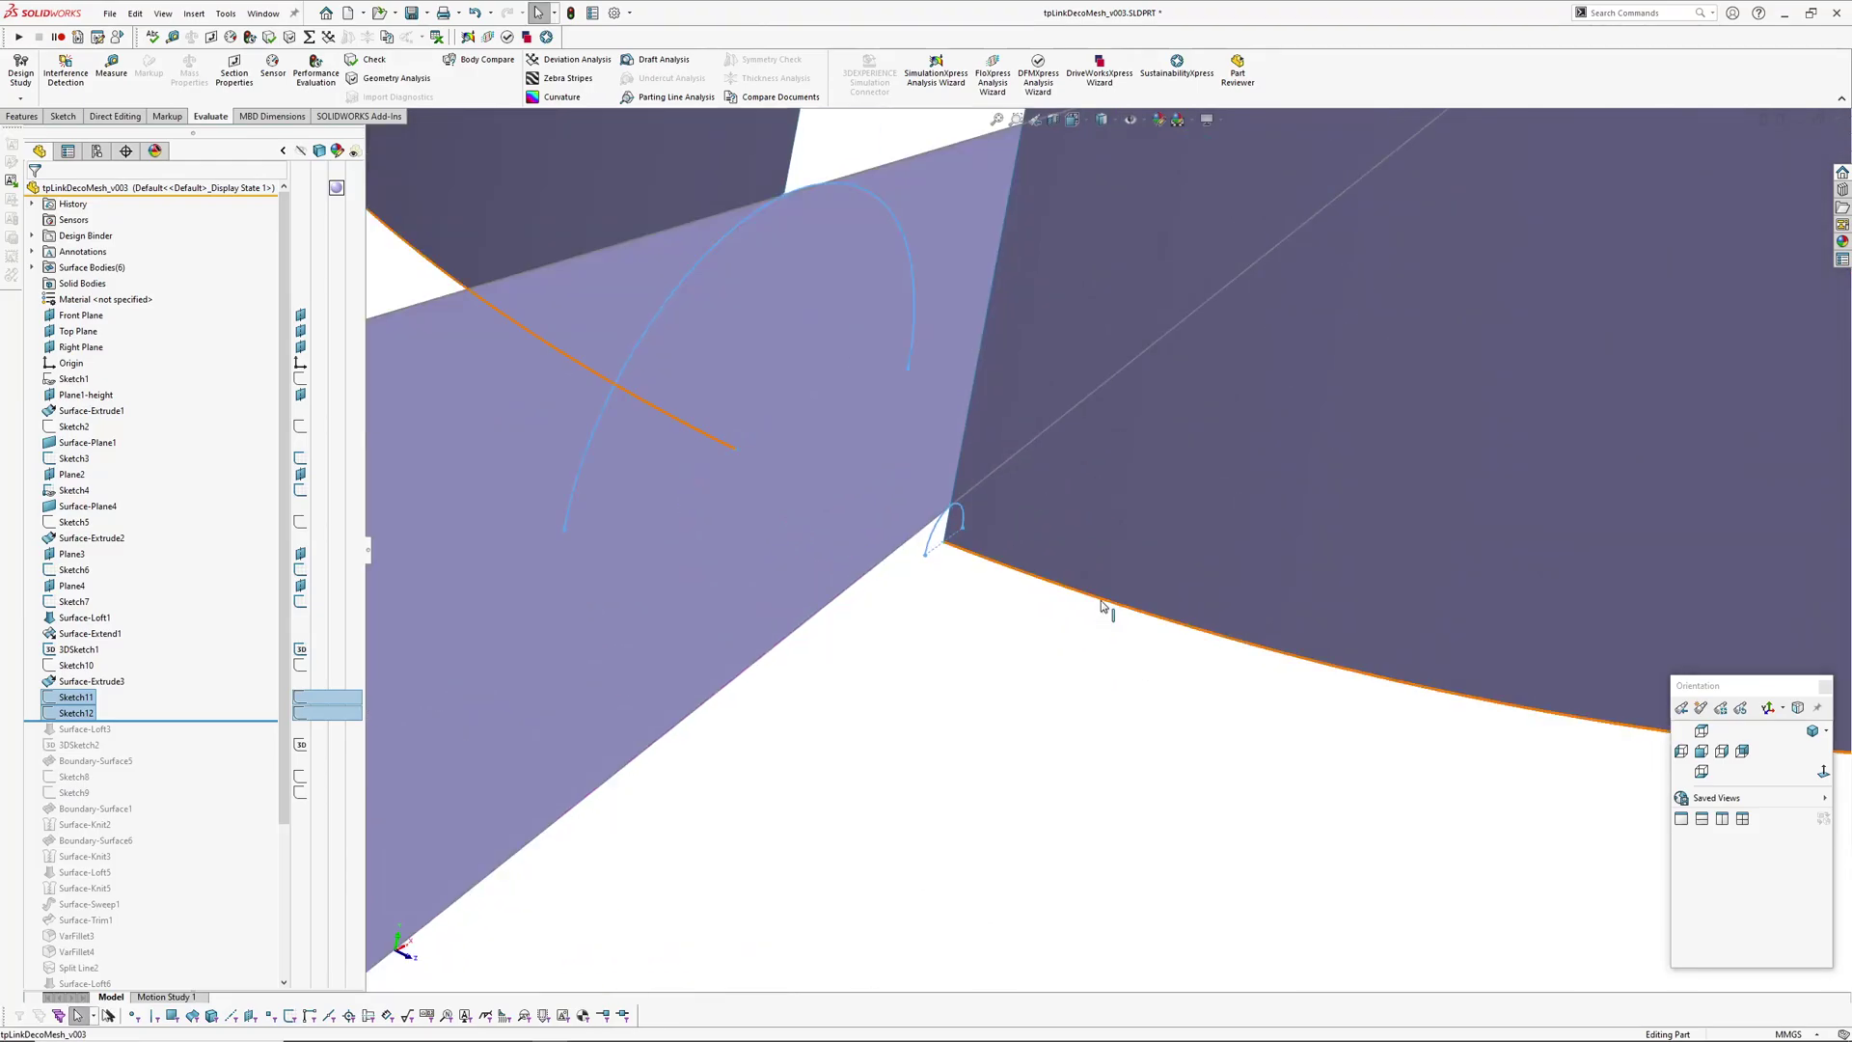
# Step: Roll the history forward past Surface-Loft3 and show its lofted surface around the small cylinder's base
pyautogui.moveTo(145, 722); pyautogui.dragTo(144, 737)
pyautogui.scroll(4, 715, 692)
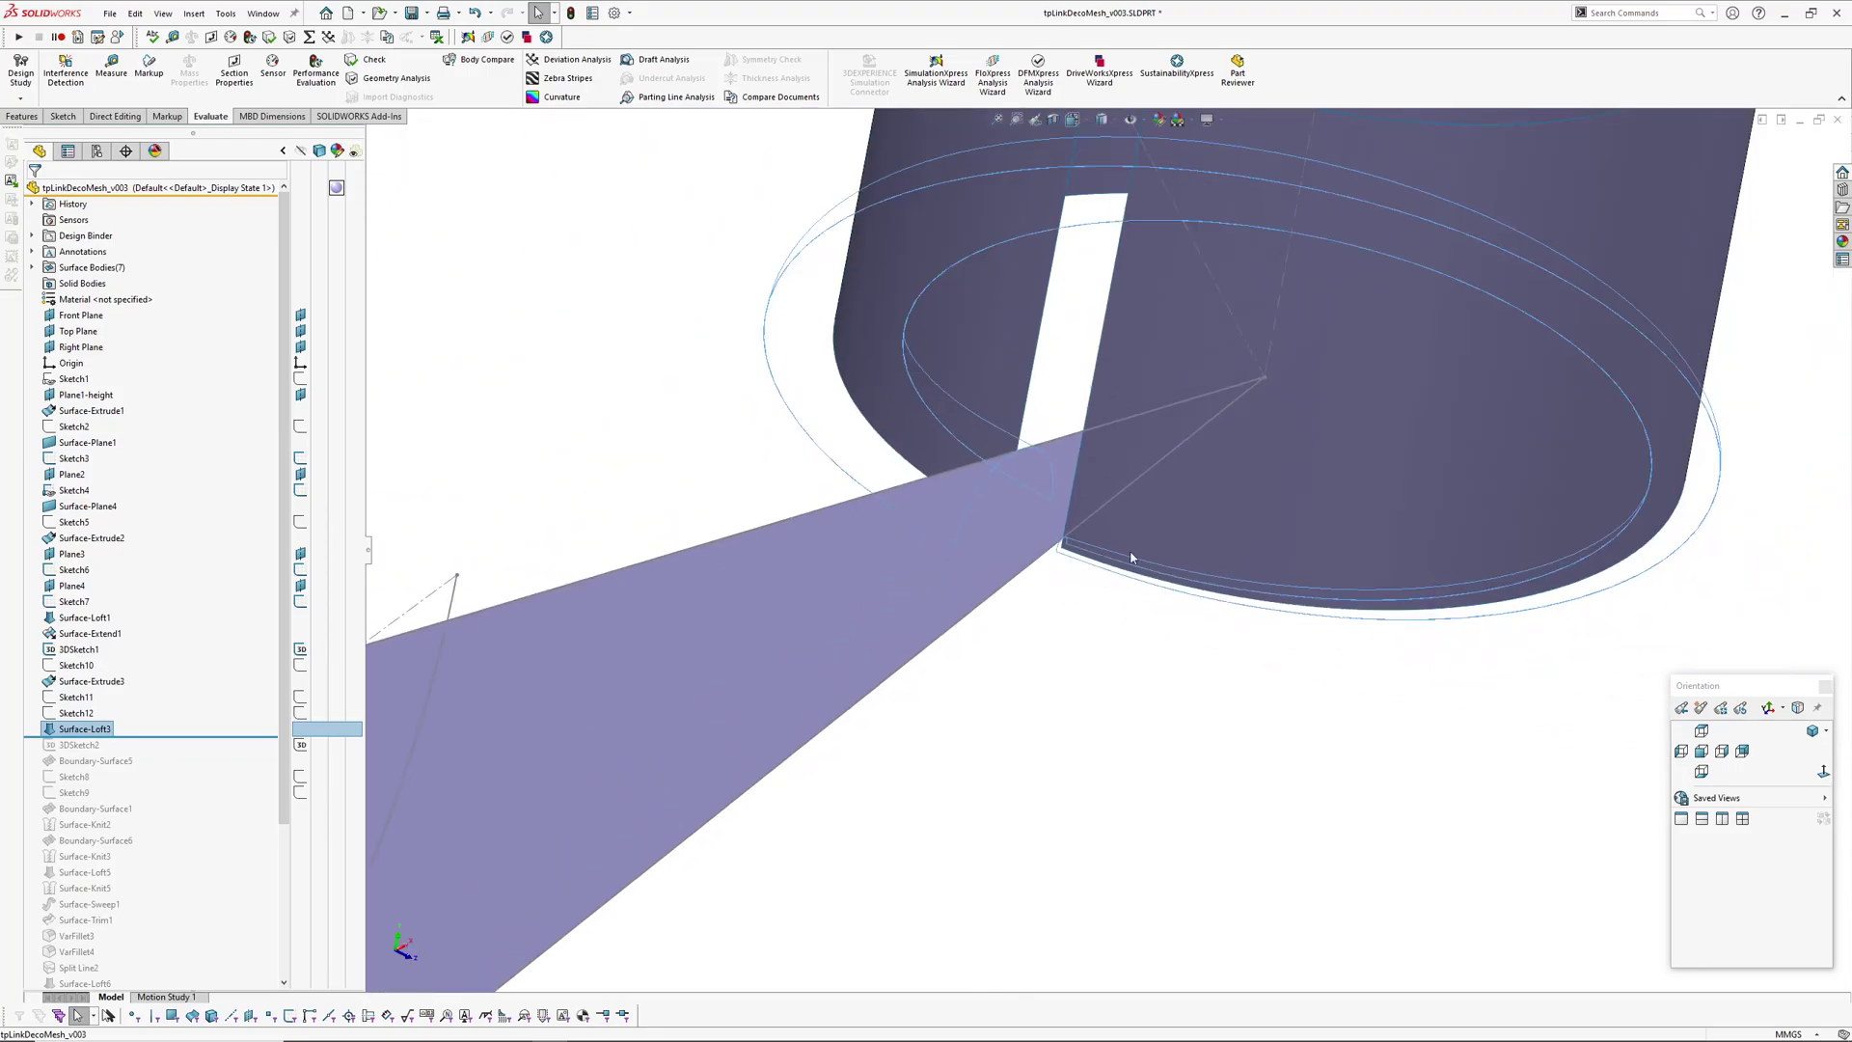
pyautogui.click(81, 715)
pyautogui.click(81, 729)
pyautogui.click(95, 703)
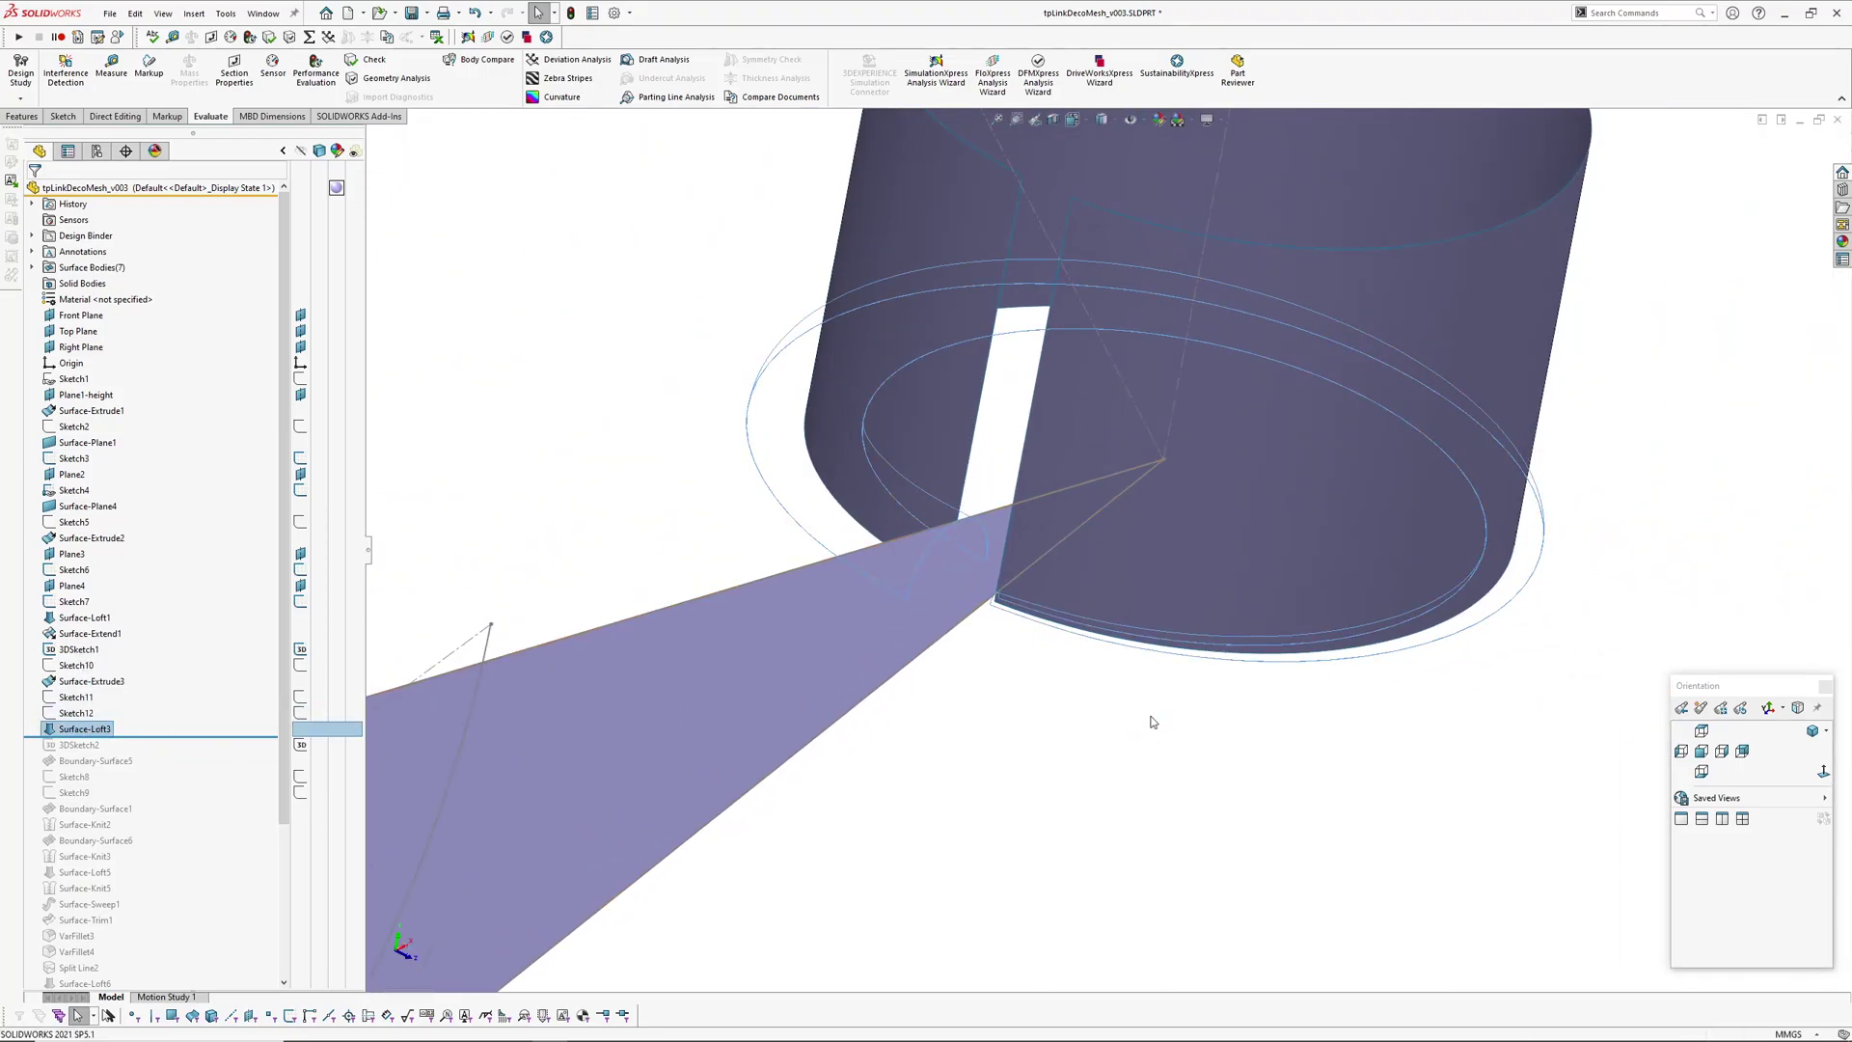
pyautogui.click(1132, 707)
pyautogui.scroll(4, 1157, 670)
pyautogui.scroll(-5, 1144, 575)
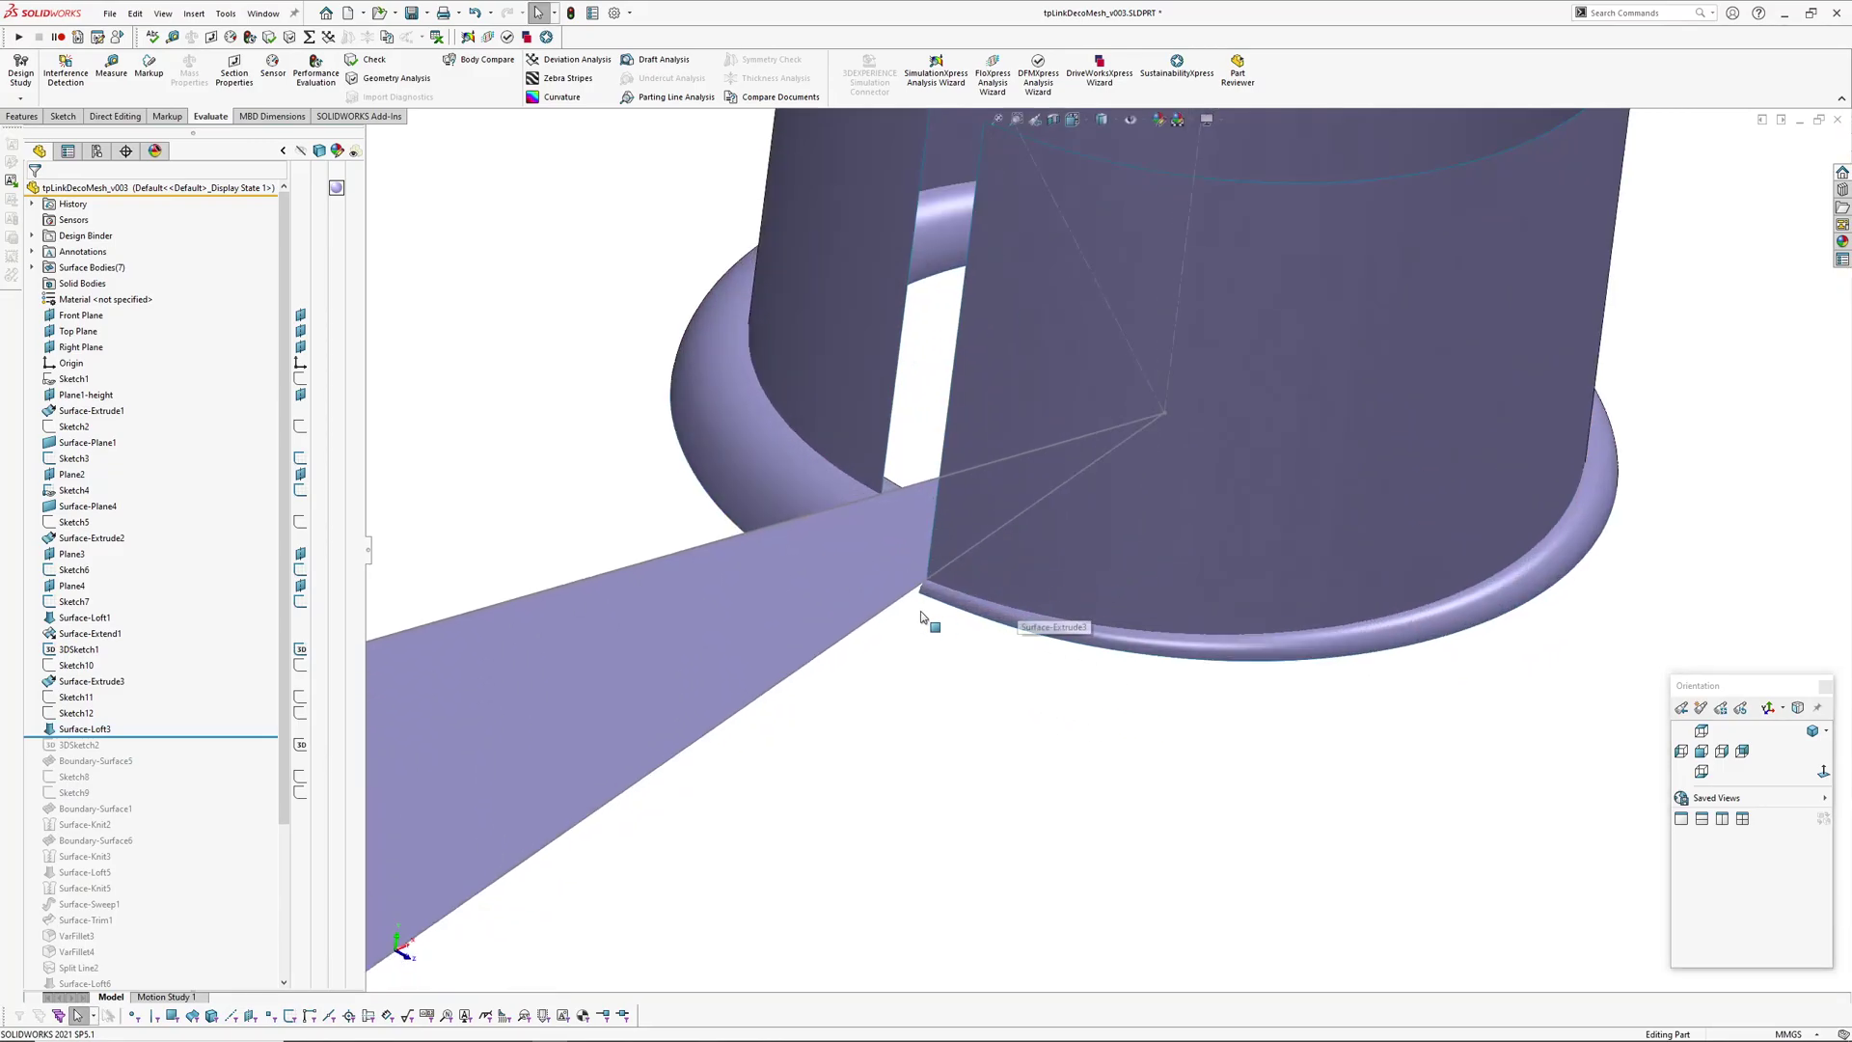
# Step: Roll the history forward past 3DSketch2 and check its curve against the small cylinder and Surface-Loft3
pyautogui.moveTo(147, 746); pyautogui.dragTo(149, 753)
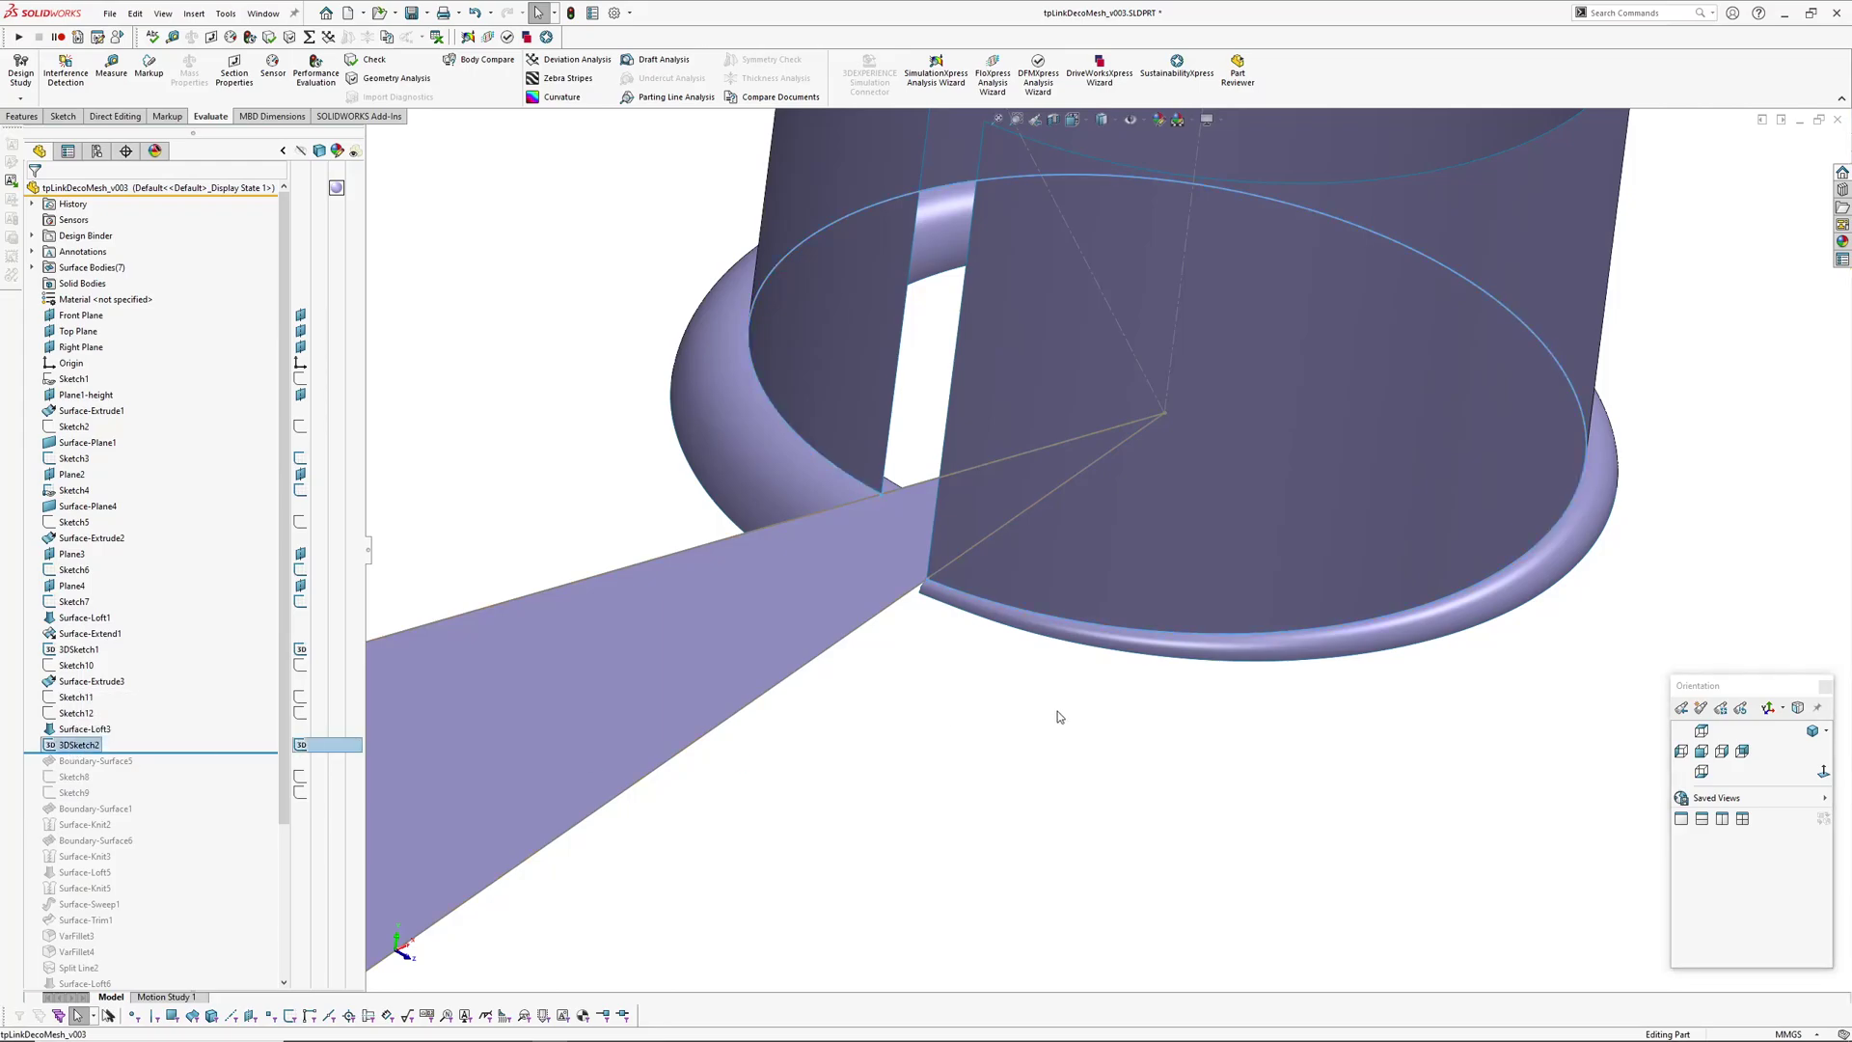
pyautogui.click(1254, 492)
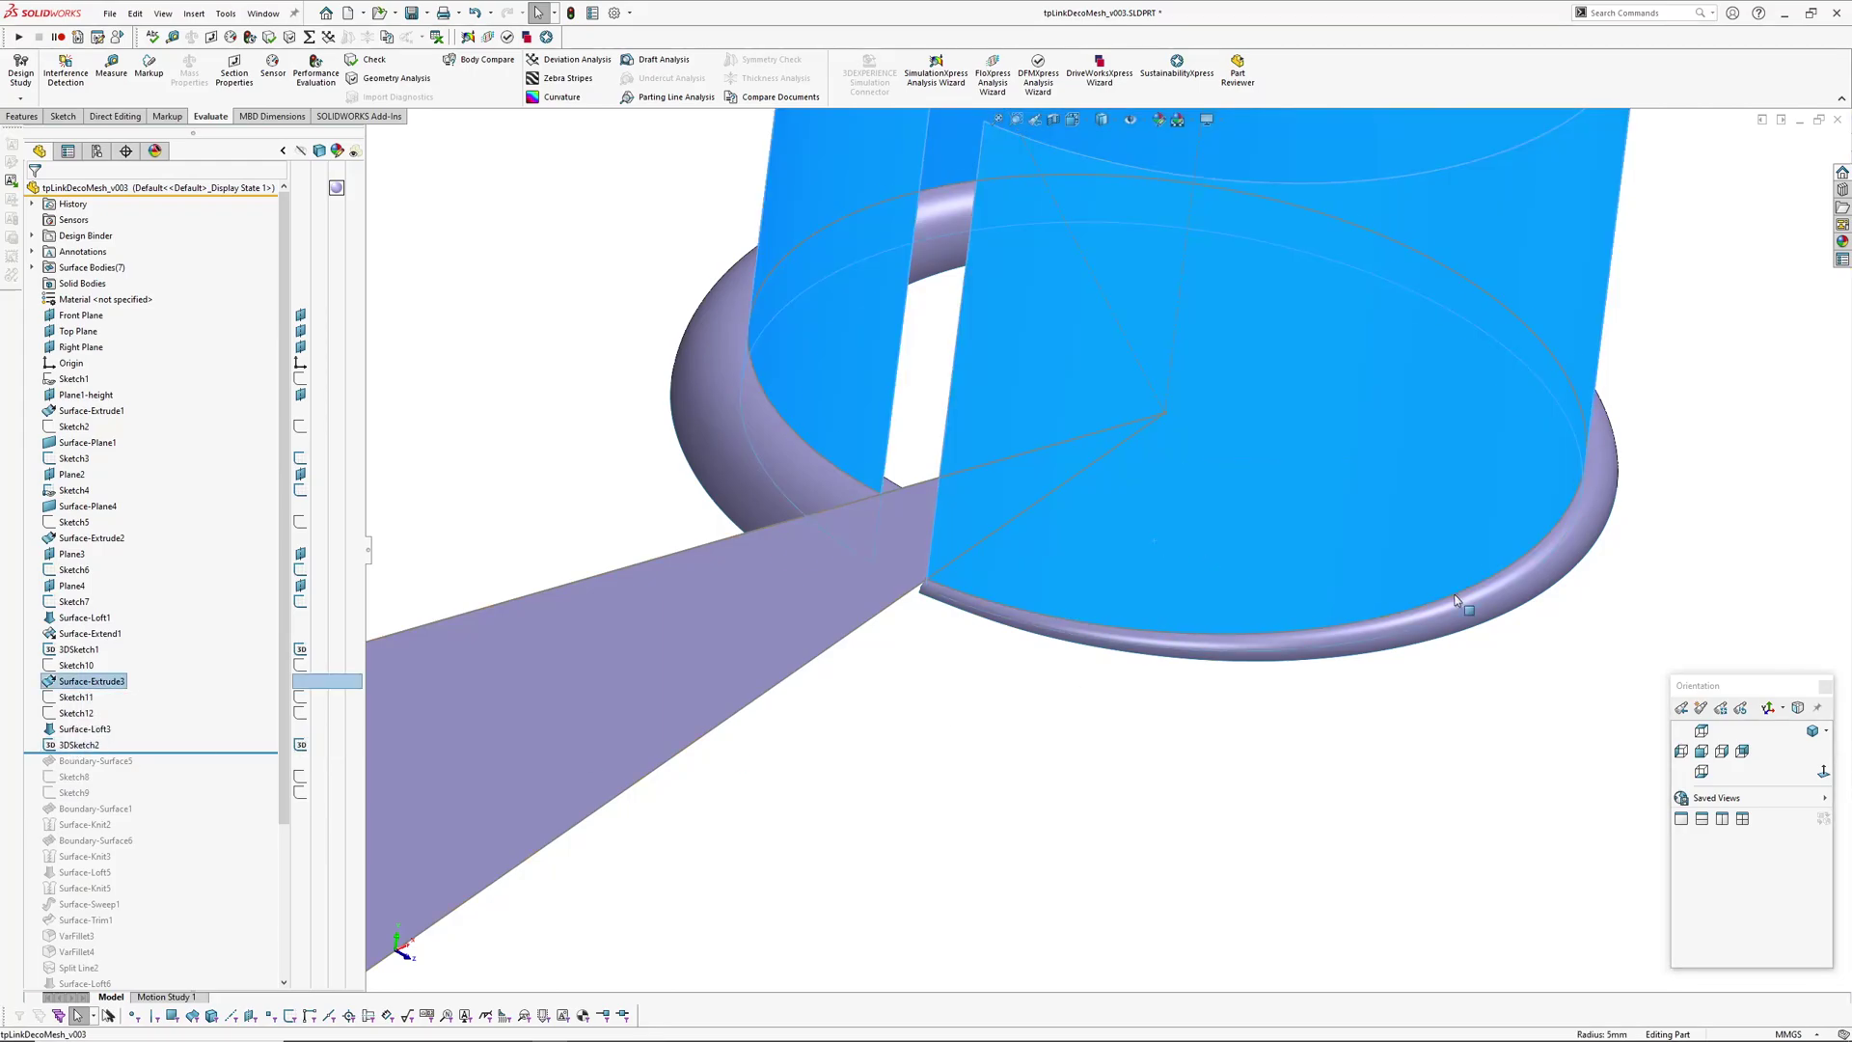
pyautogui.click(1322, 748)
pyautogui.click(106, 728)
pyautogui.click(107, 686)
pyautogui.press('Escape')
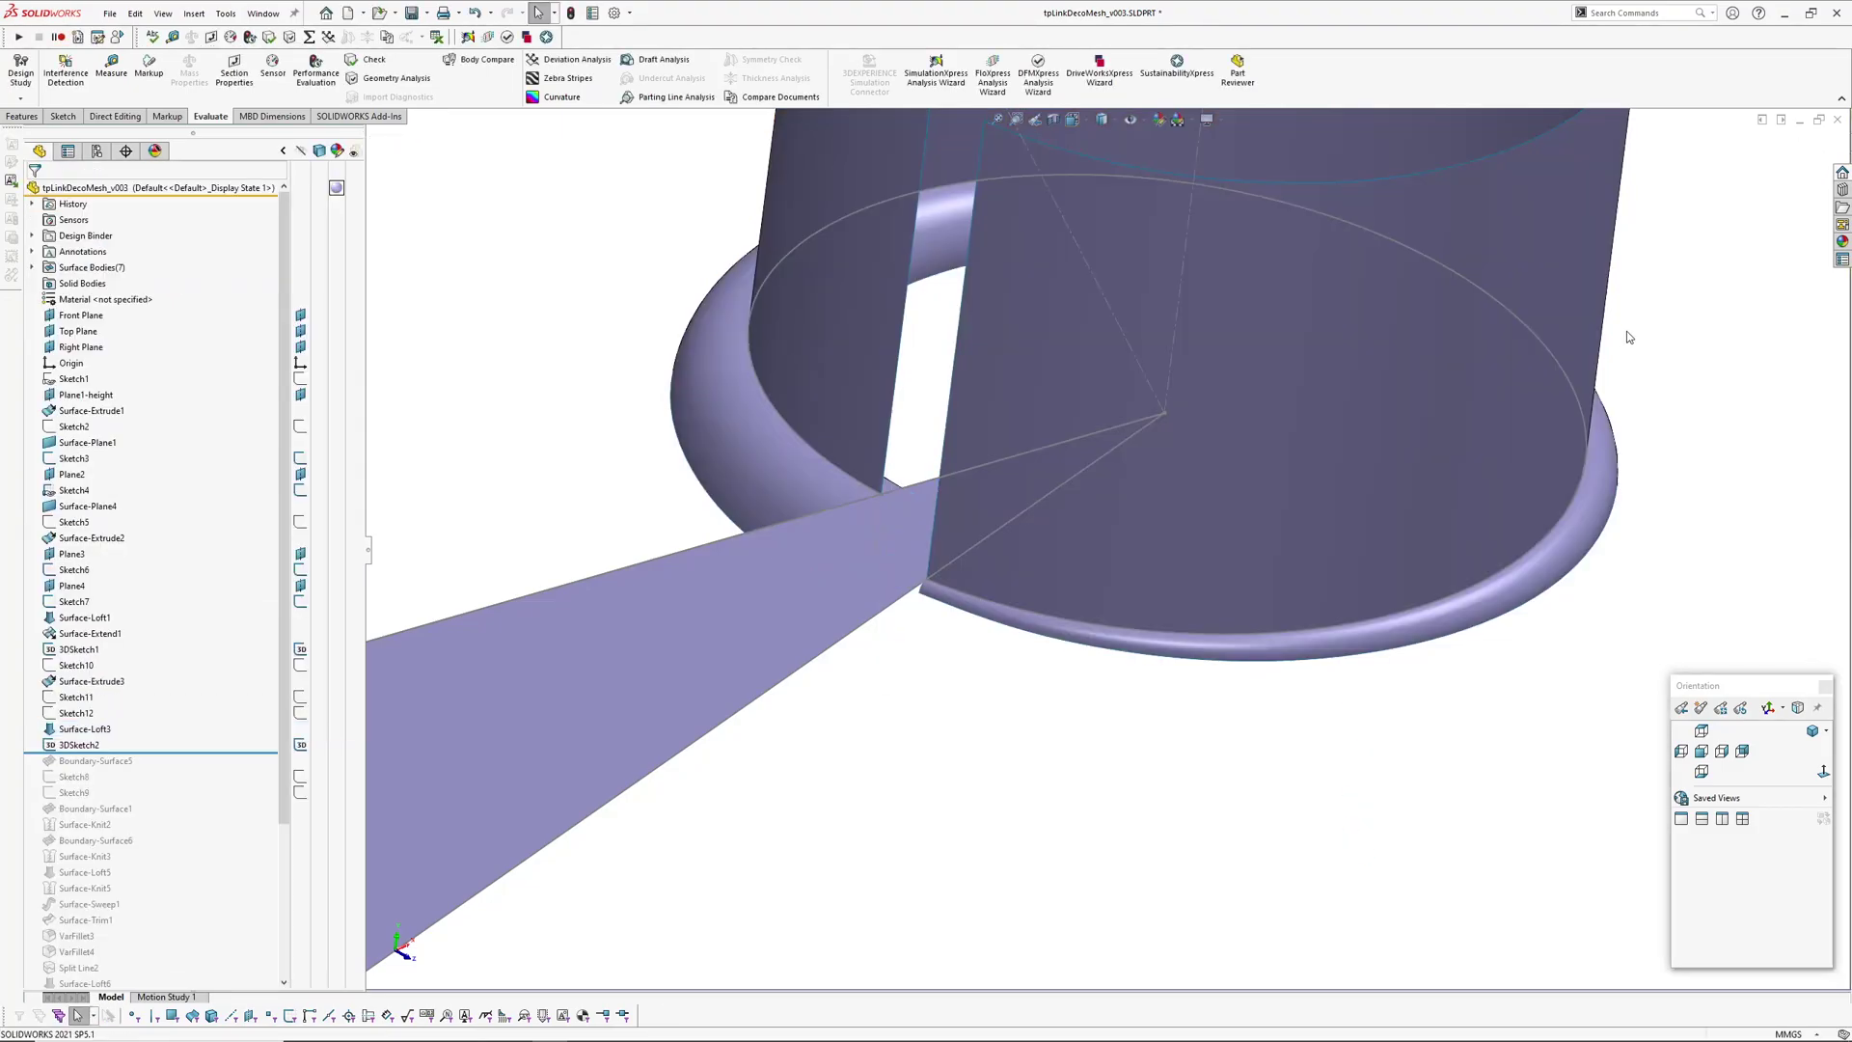
# Step: Hide the small cylinder and Surface-Loft3 to isolate the 3DSketch2 curve
pyautogui.press('Tab')
pyautogui.press('Tab')
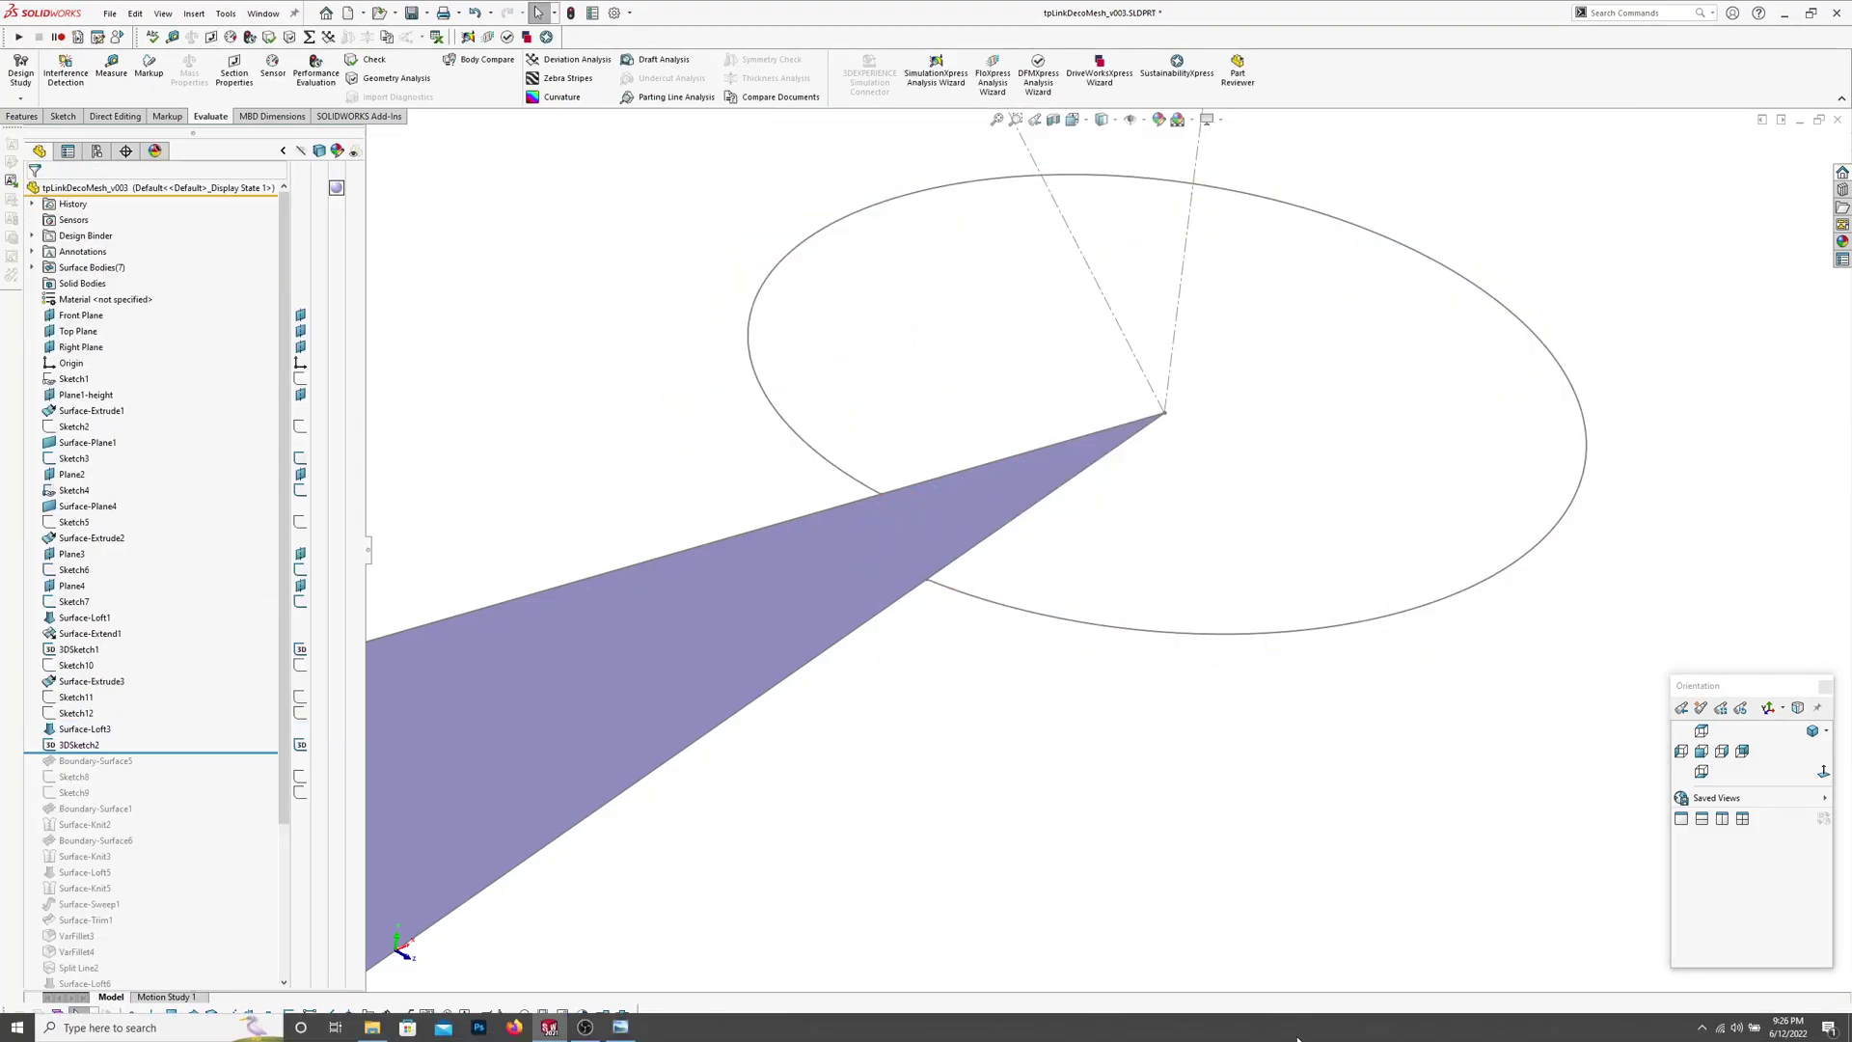
pyautogui.press('z')
pyautogui.moveTo(1195, 550); pyautogui.dragTo(1152, 591, button='middle')
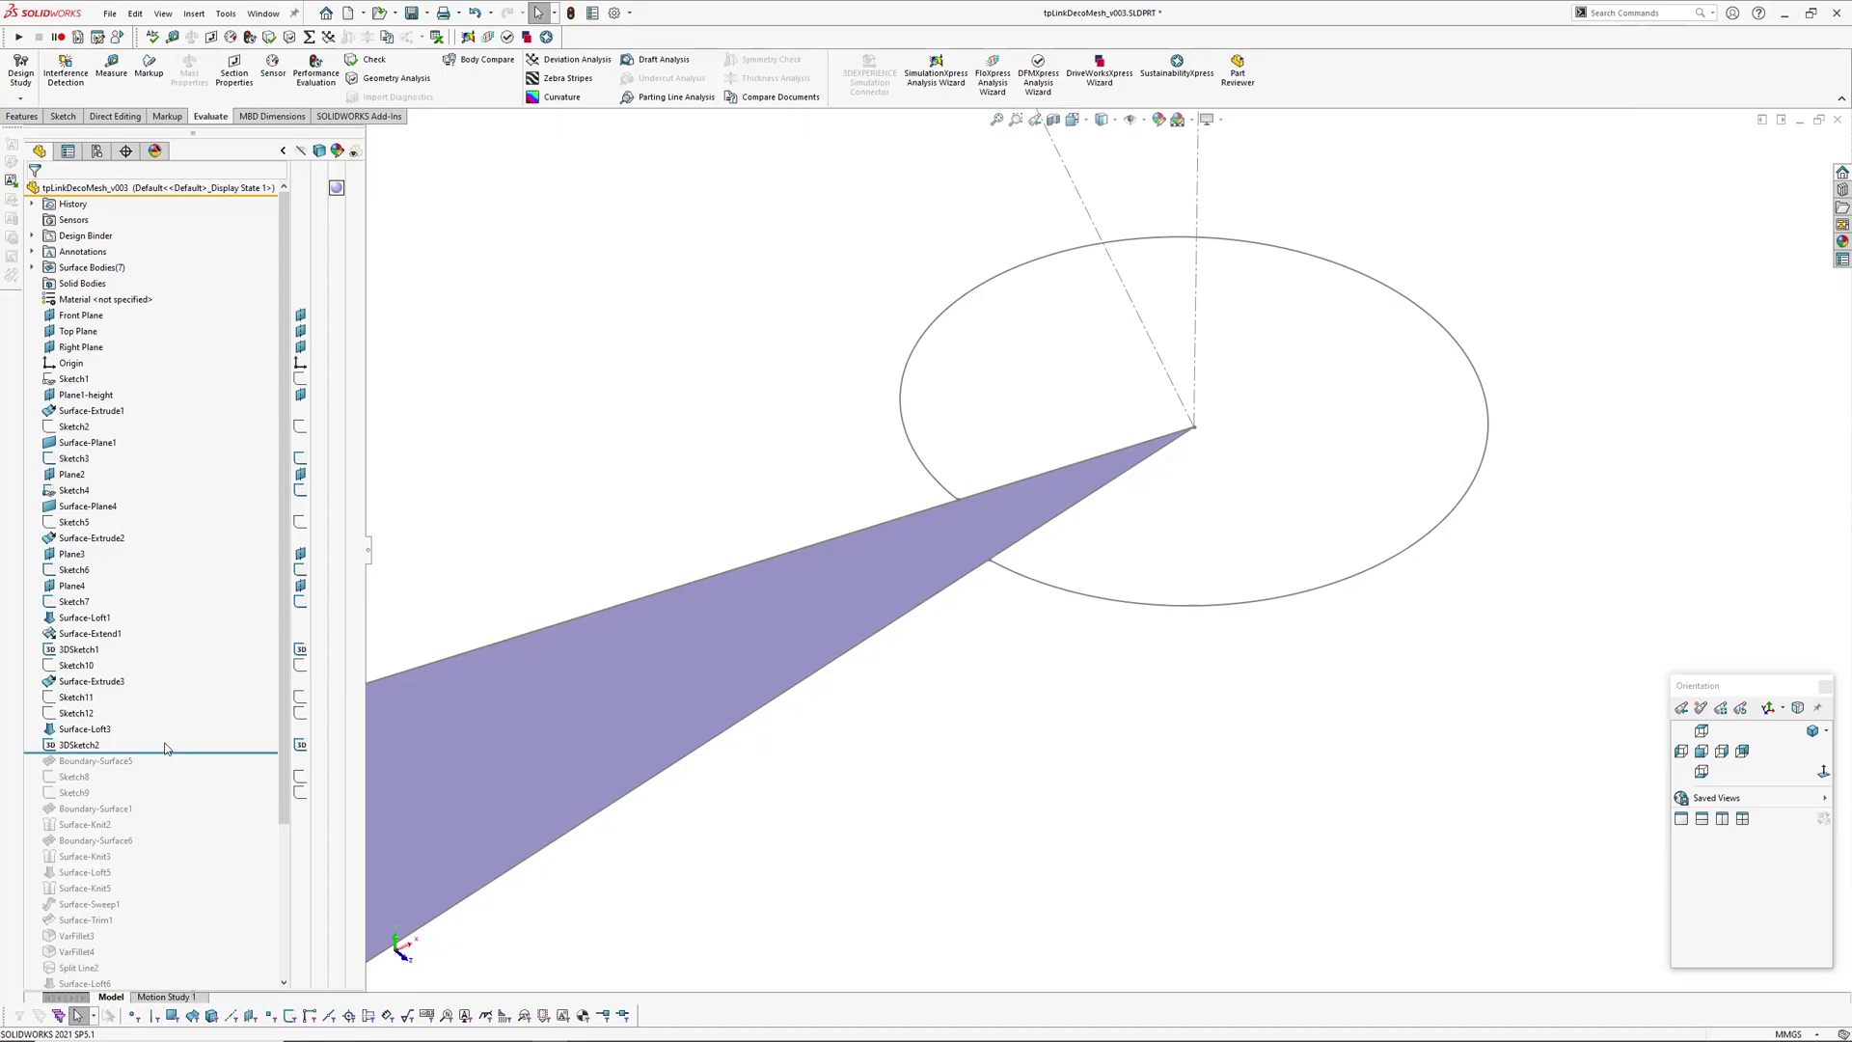
# Step: Roll the history forward past Boundary-Surface5 and inspect the surface spanning the two 3D sketch curves and the wedge's edges
pyautogui.moveTo(172, 751); pyautogui.dragTo(172, 768)
pyautogui.moveTo(1245, 681); pyautogui.dragTo(997, 420, button='middle')
pyautogui.moveTo(1135, 527); pyautogui.dragTo(1083, 457, button='middle')
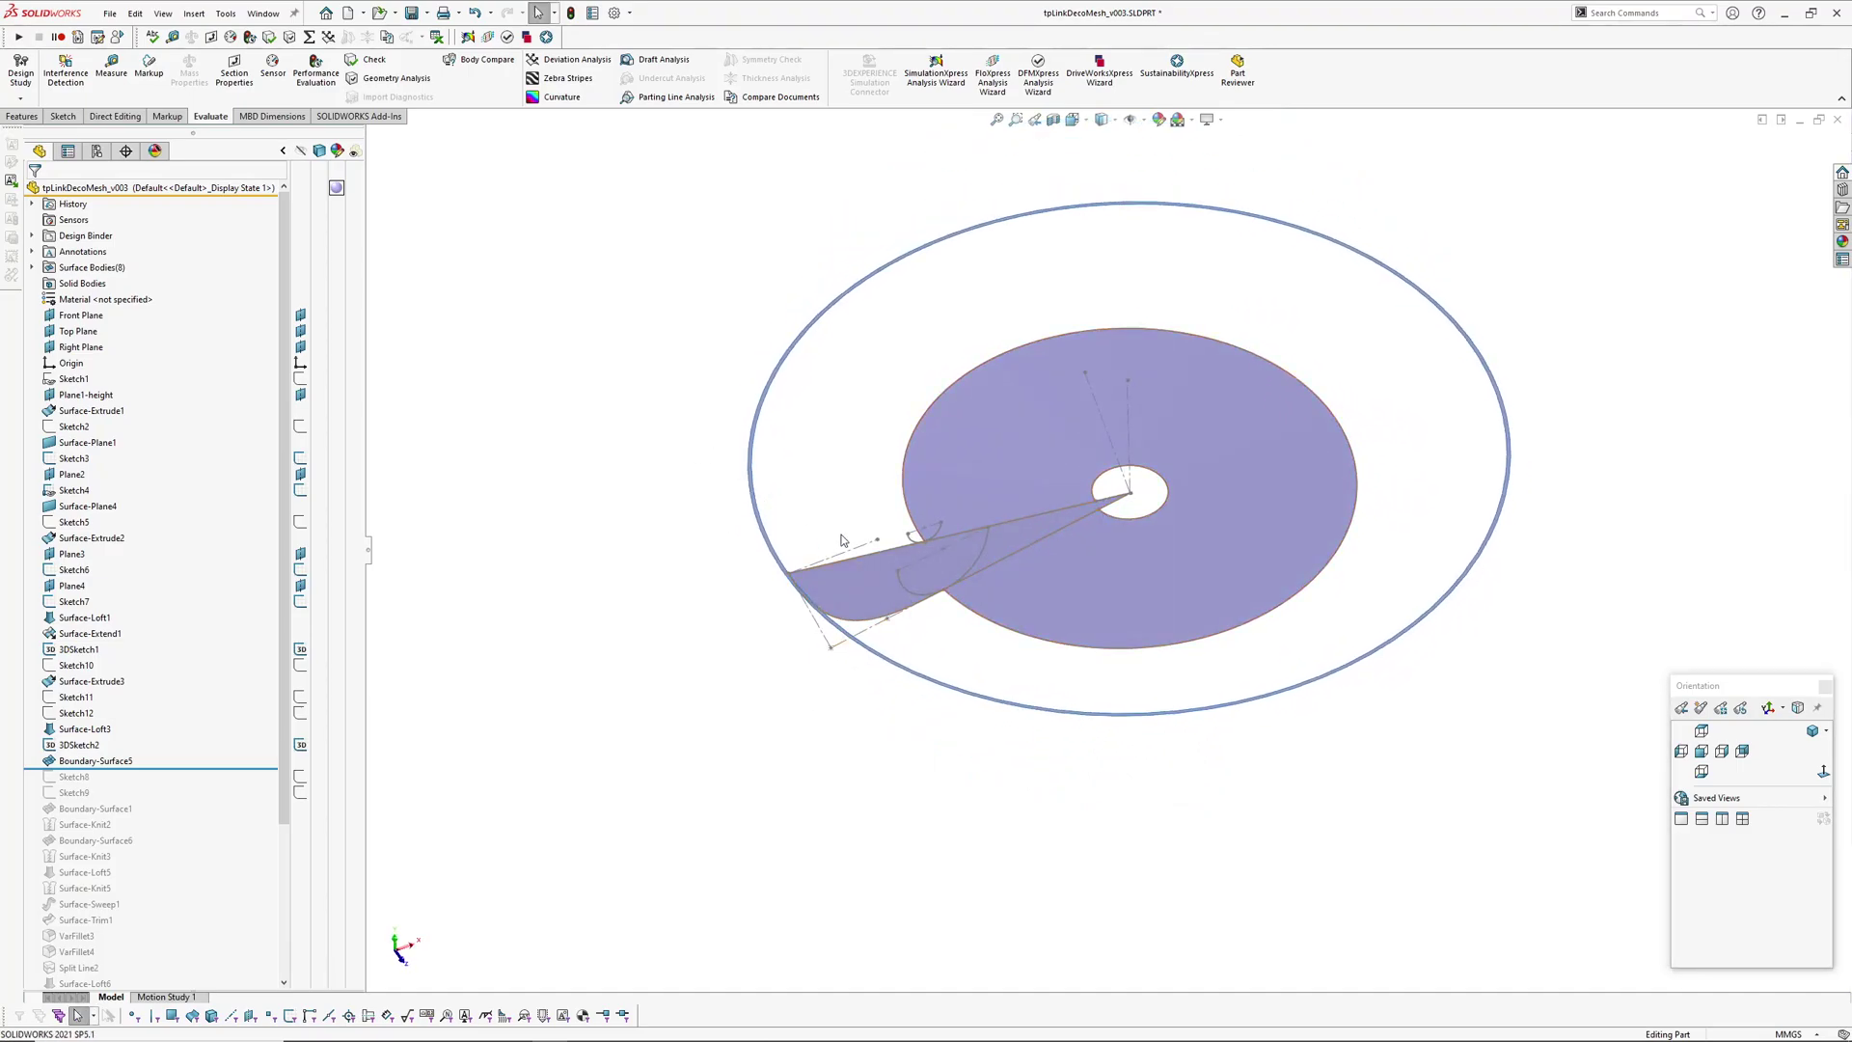
pyautogui.moveTo(1253, 490); pyautogui.dragTo(1125, 570, button='middle')
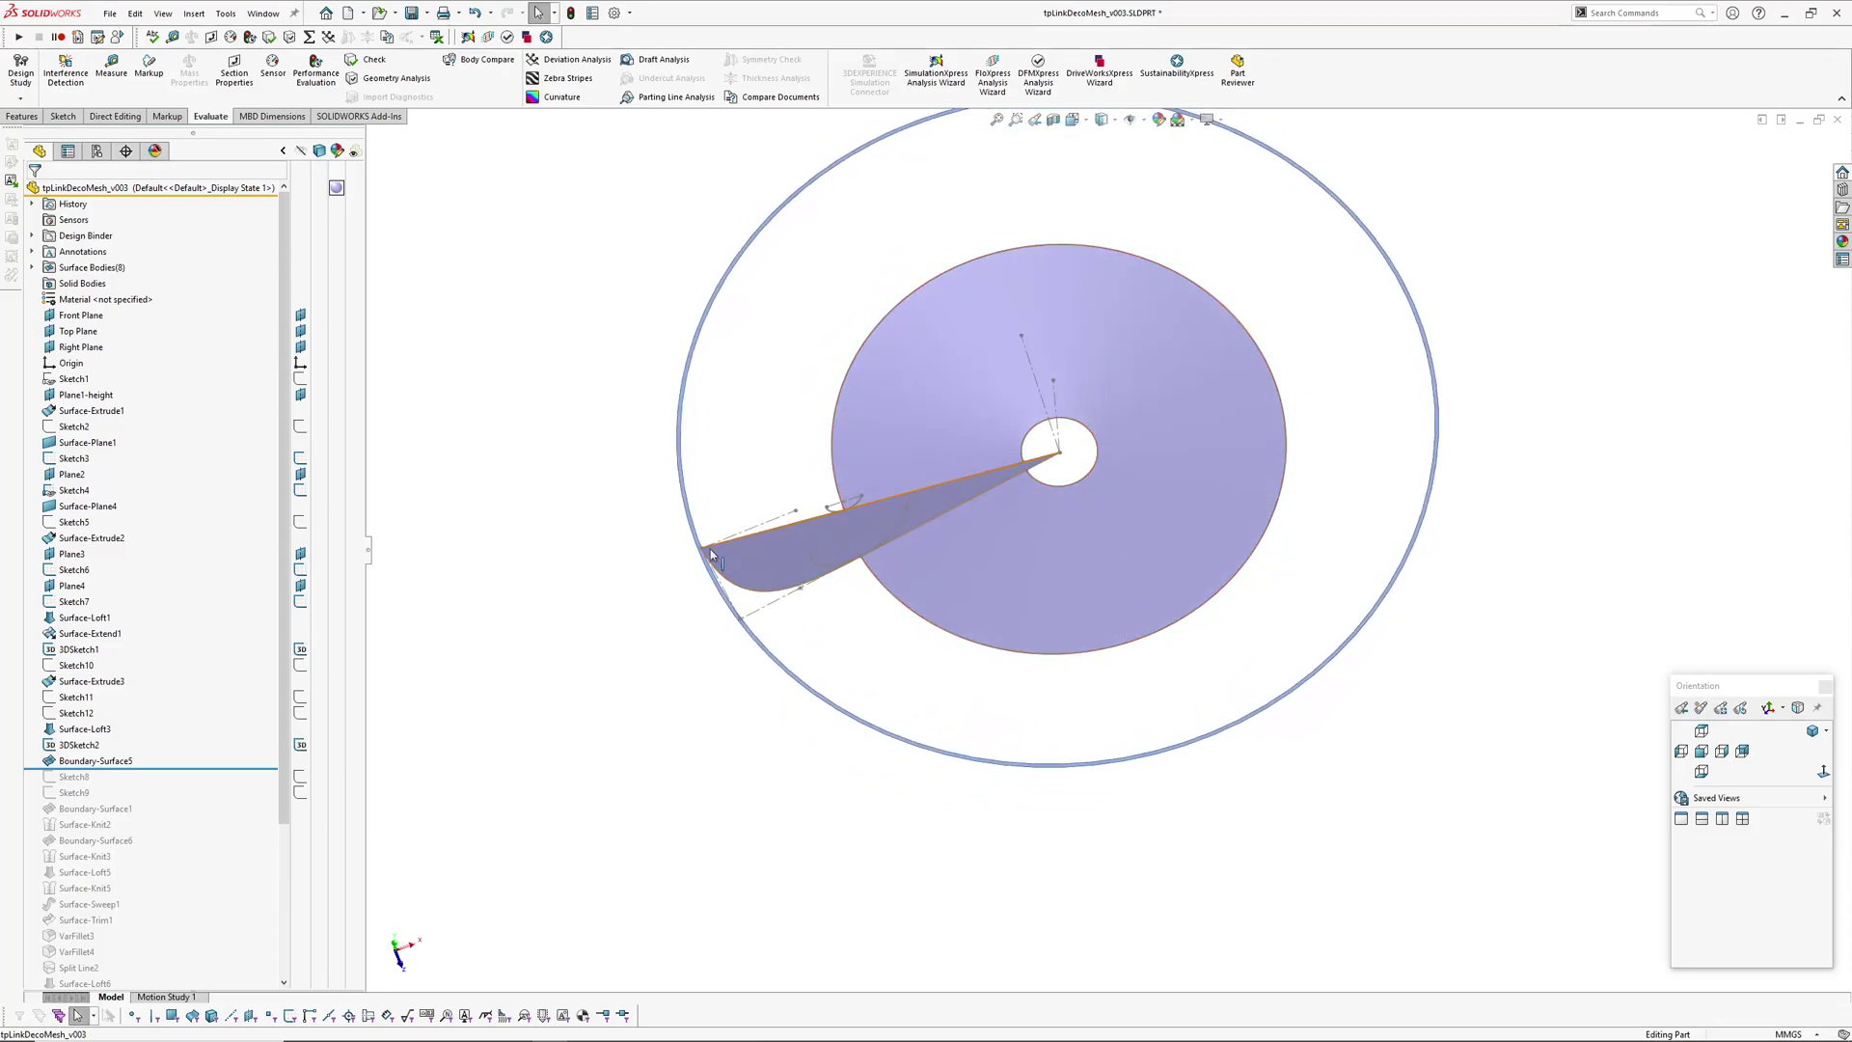
pyautogui.click(969, 567)
pyautogui.click(846, 806)
pyautogui.scroll(-1, 1009, 521)
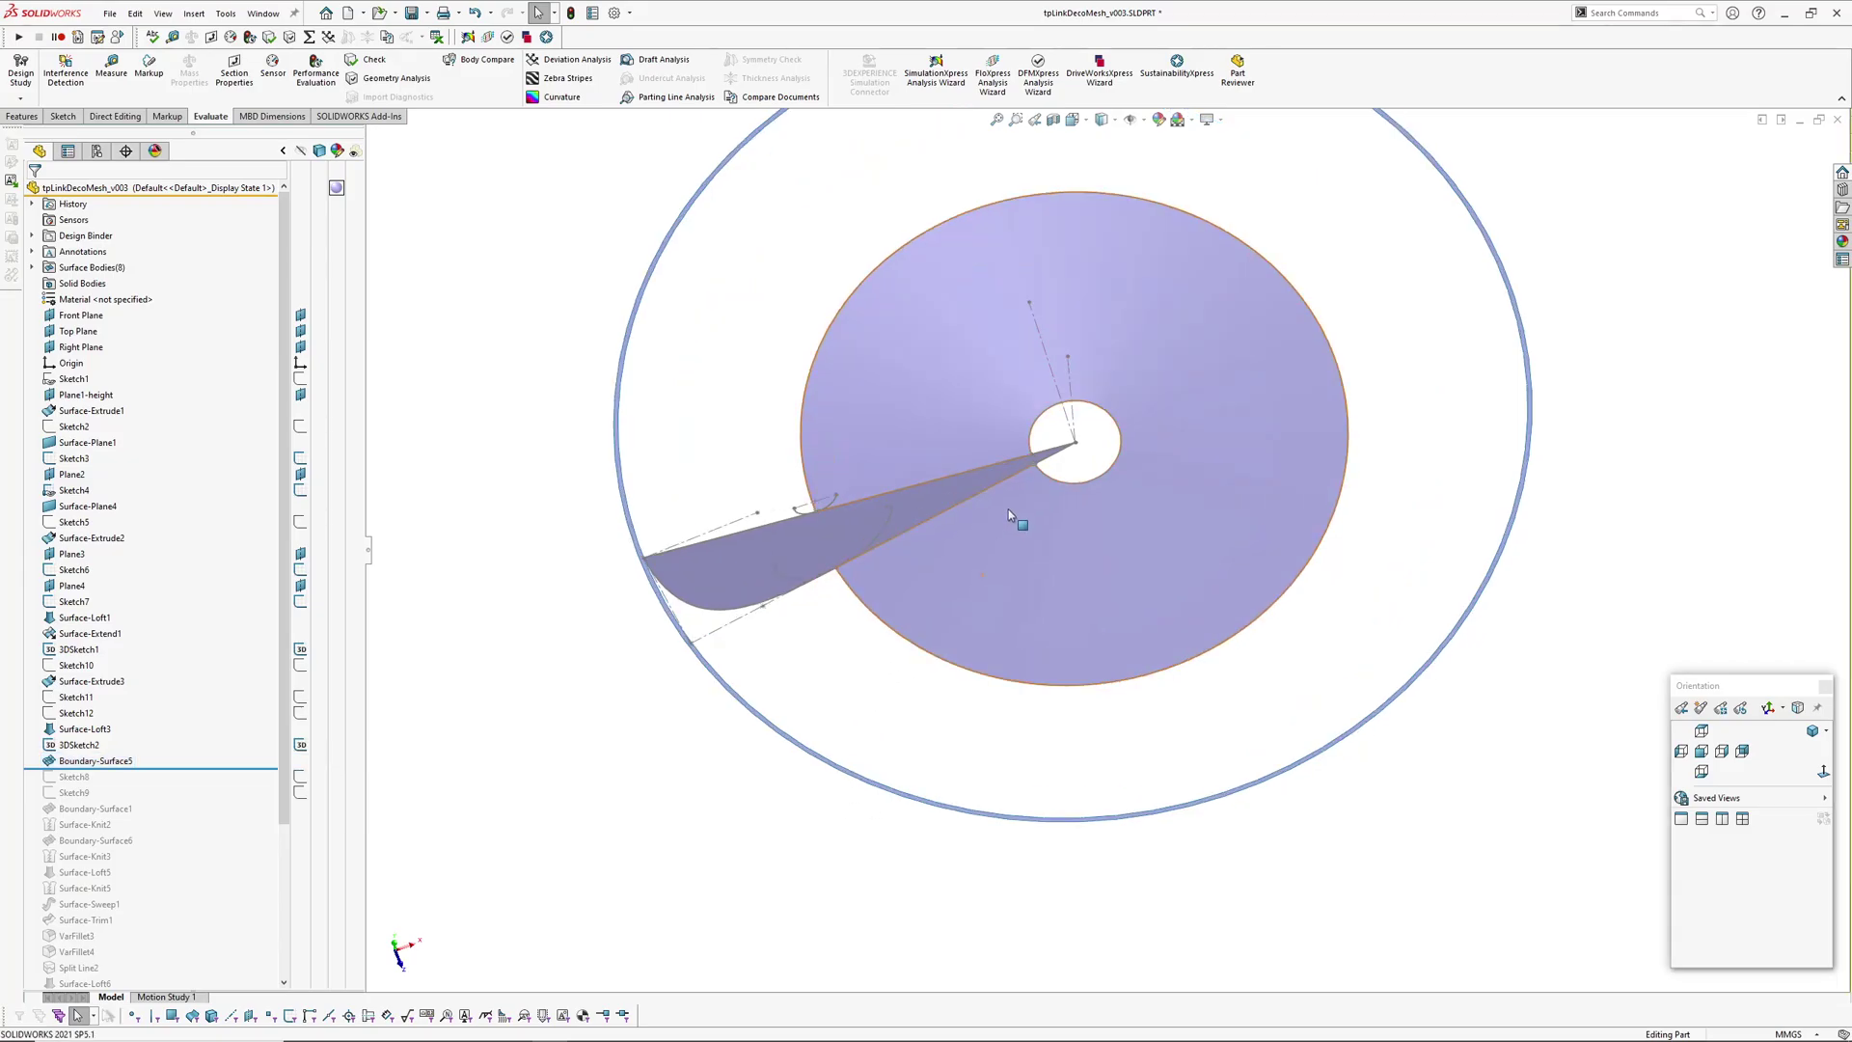
# Step: Open Boundary-Surface5's definition, review its Direction 1 curves 3DSketch1 and 3DSketch2, and close it without changes
pyautogui.middleClick(1007, 509)
pyautogui.moveTo(1007, 509)
pyautogui.mouseDown(button='middle')
pyautogui.moveTo(1026, 496)
pyautogui.moveTo(1012, 654)
pyautogui.moveTo(1003, 526)
pyautogui.mouseUp(button='middle')
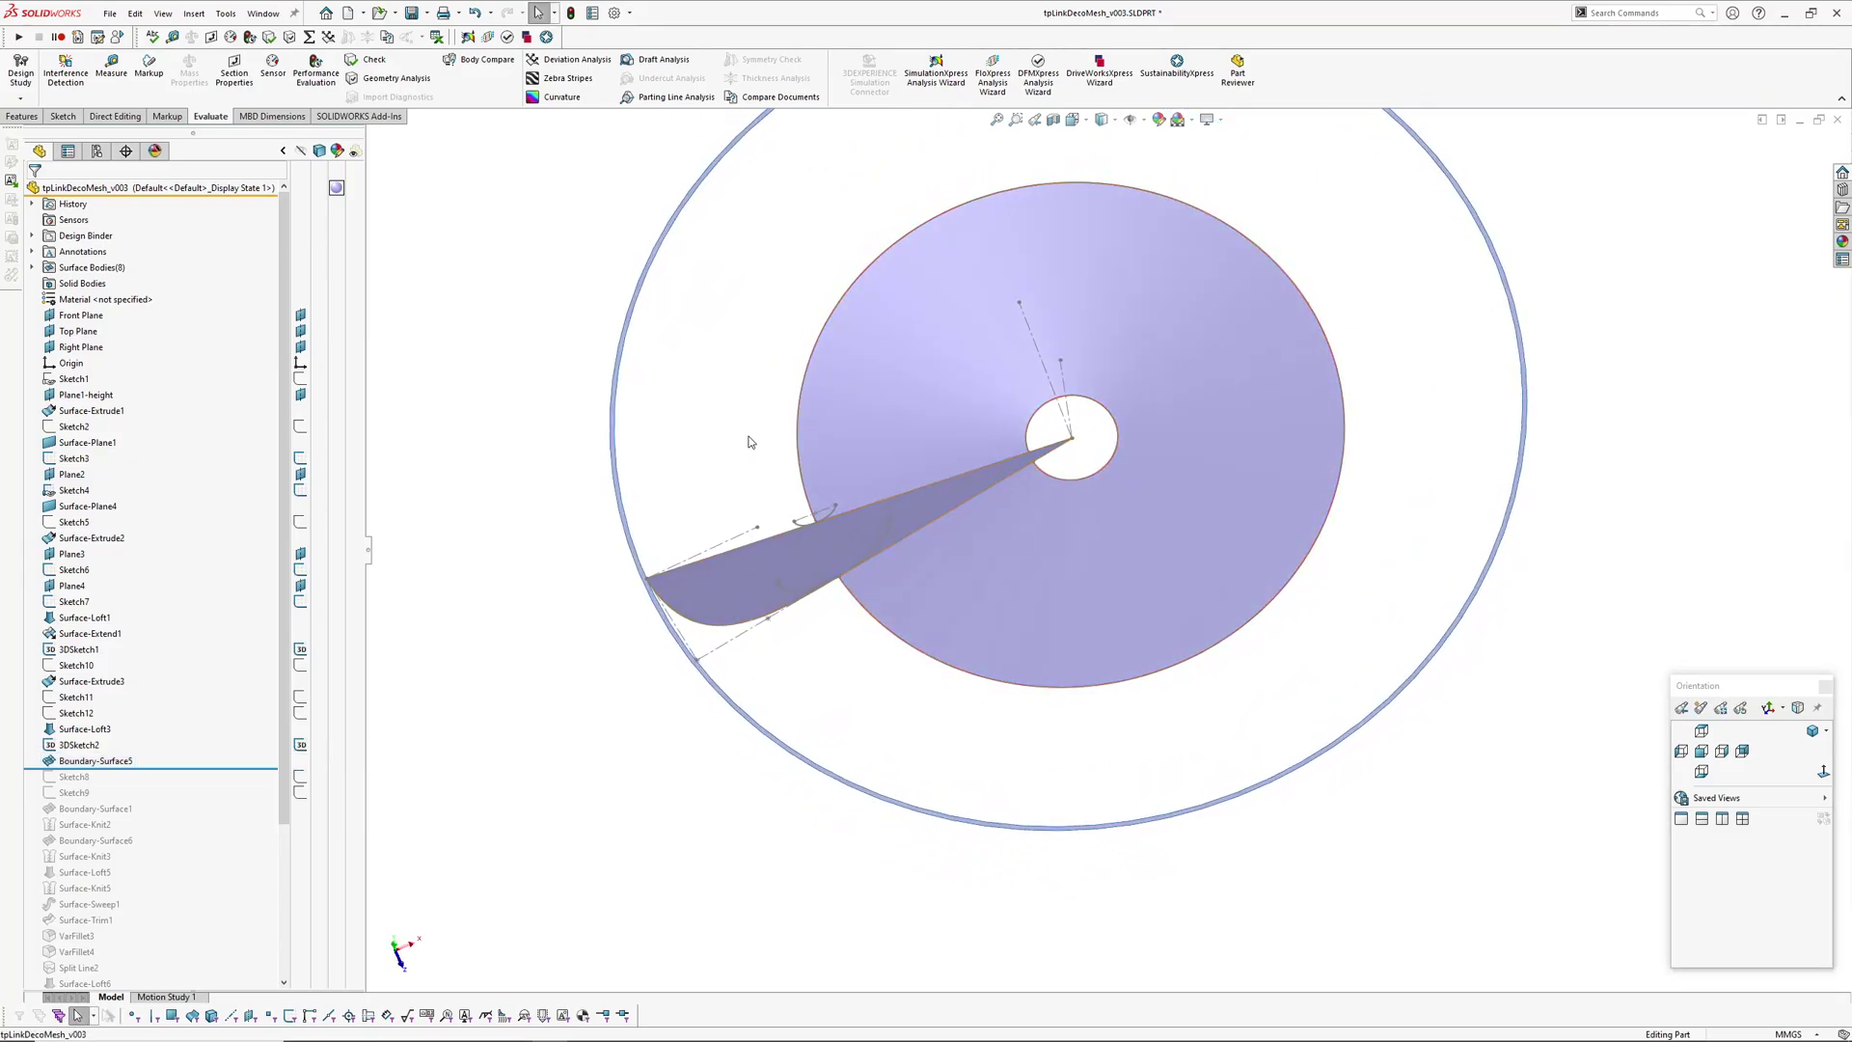
pyautogui.scroll(-2, 949, 725)
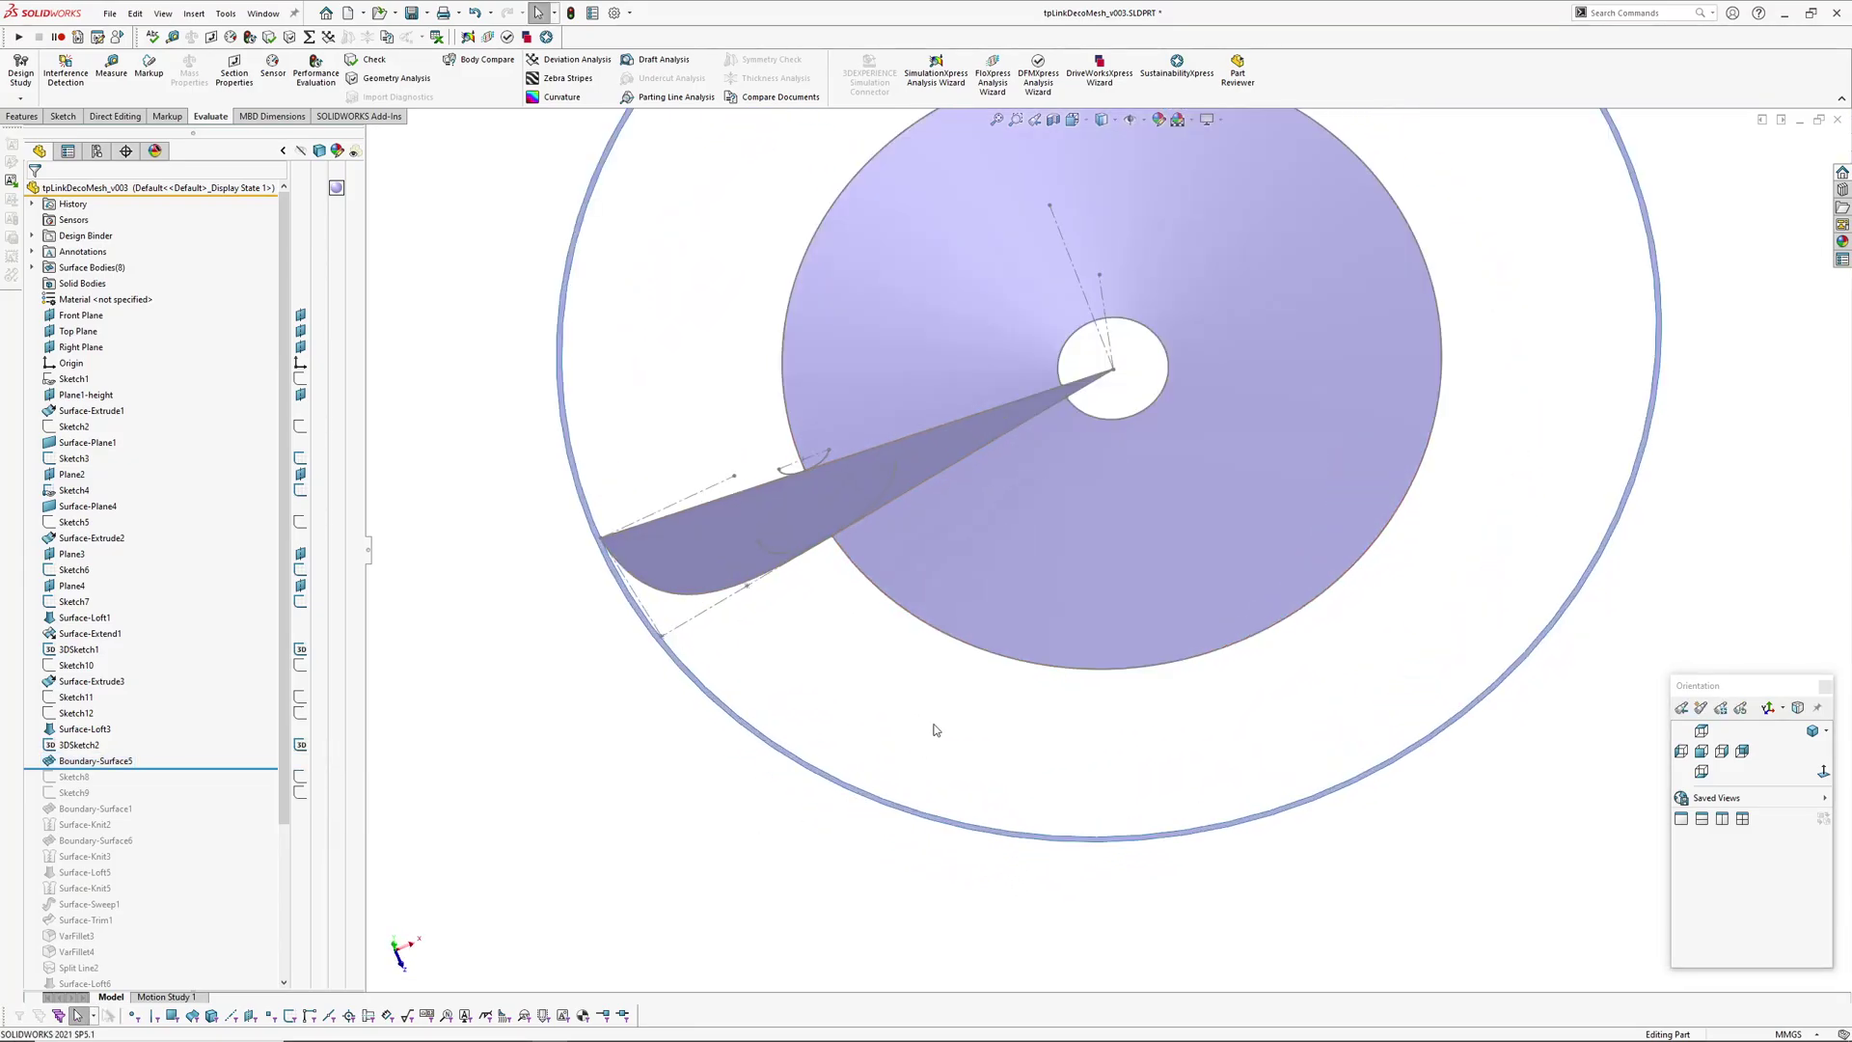
pyautogui.click(1084, 547)
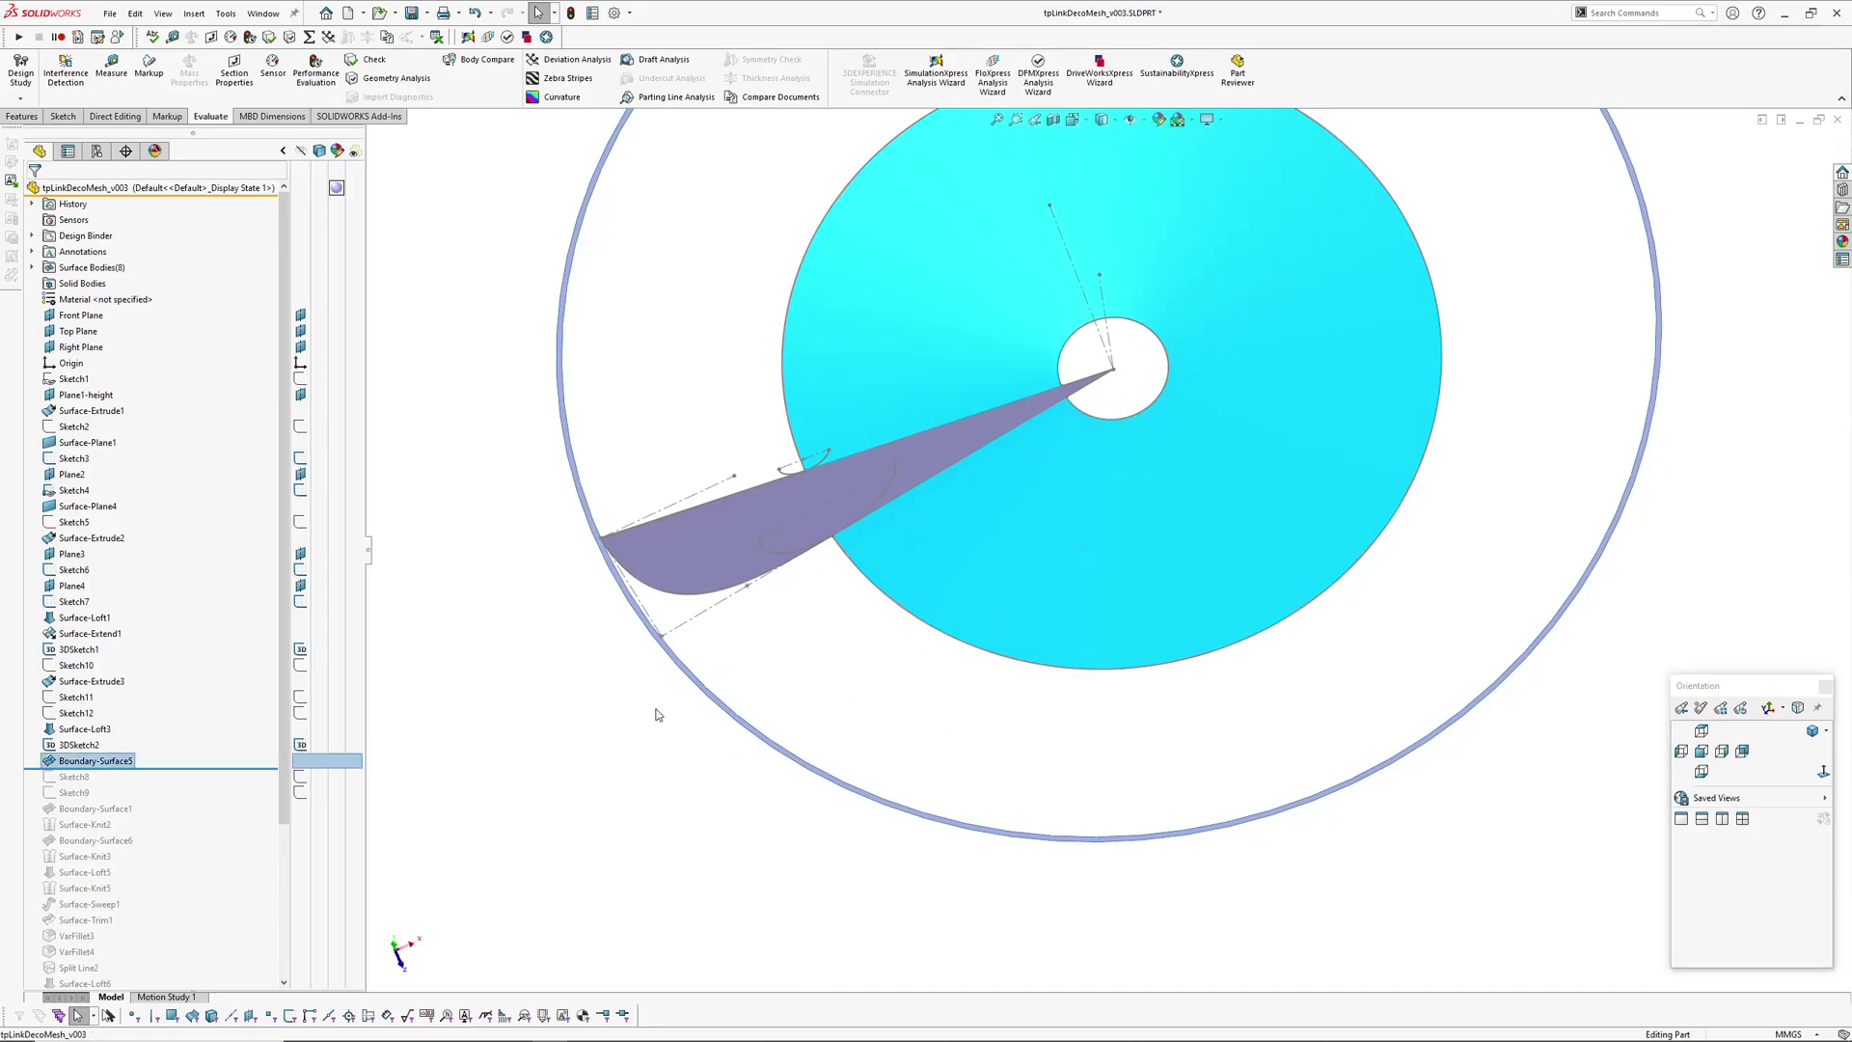
pyautogui.click(580, 710)
pyautogui.click(81, 761)
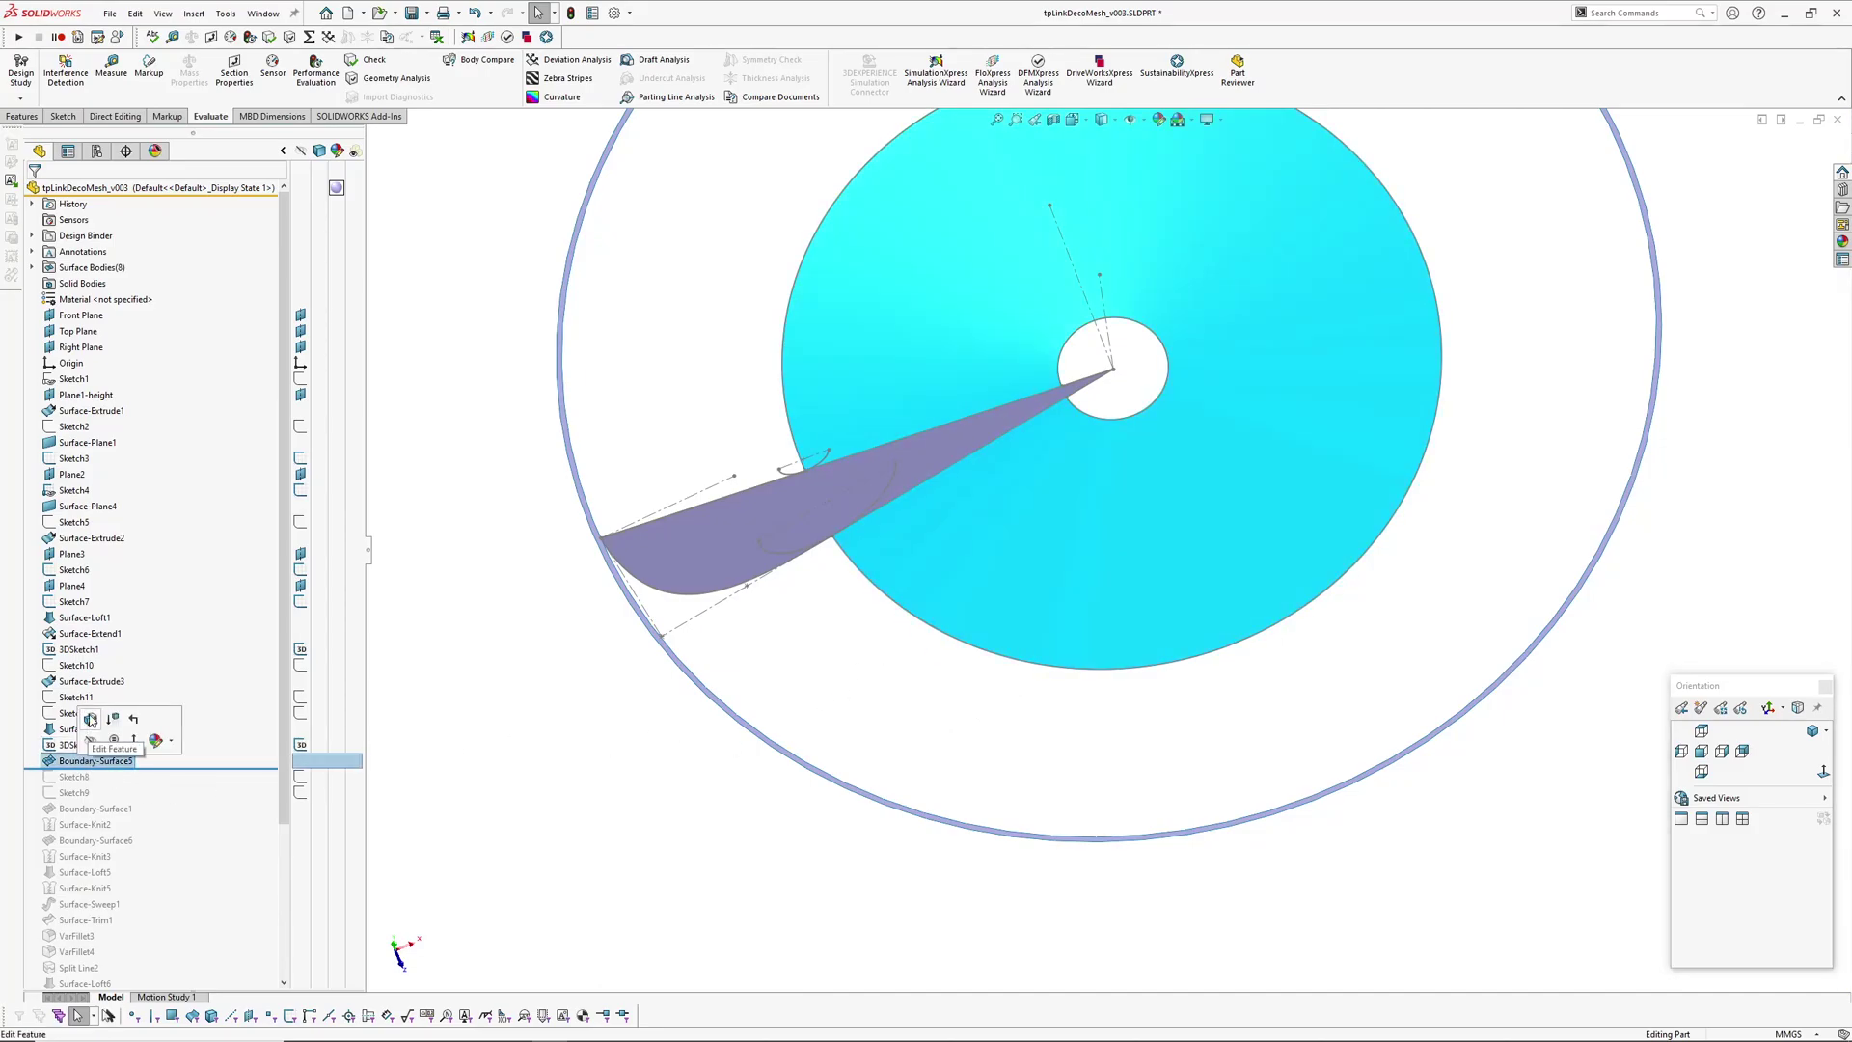
pyautogui.click(90, 719)
pyautogui.moveTo(1026, 531)
pyautogui.mouseDown(button='middle')
pyautogui.moveTo(1016, 571)
pyautogui.moveTo(1050, 521)
pyautogui.mouseUp(button='middle')
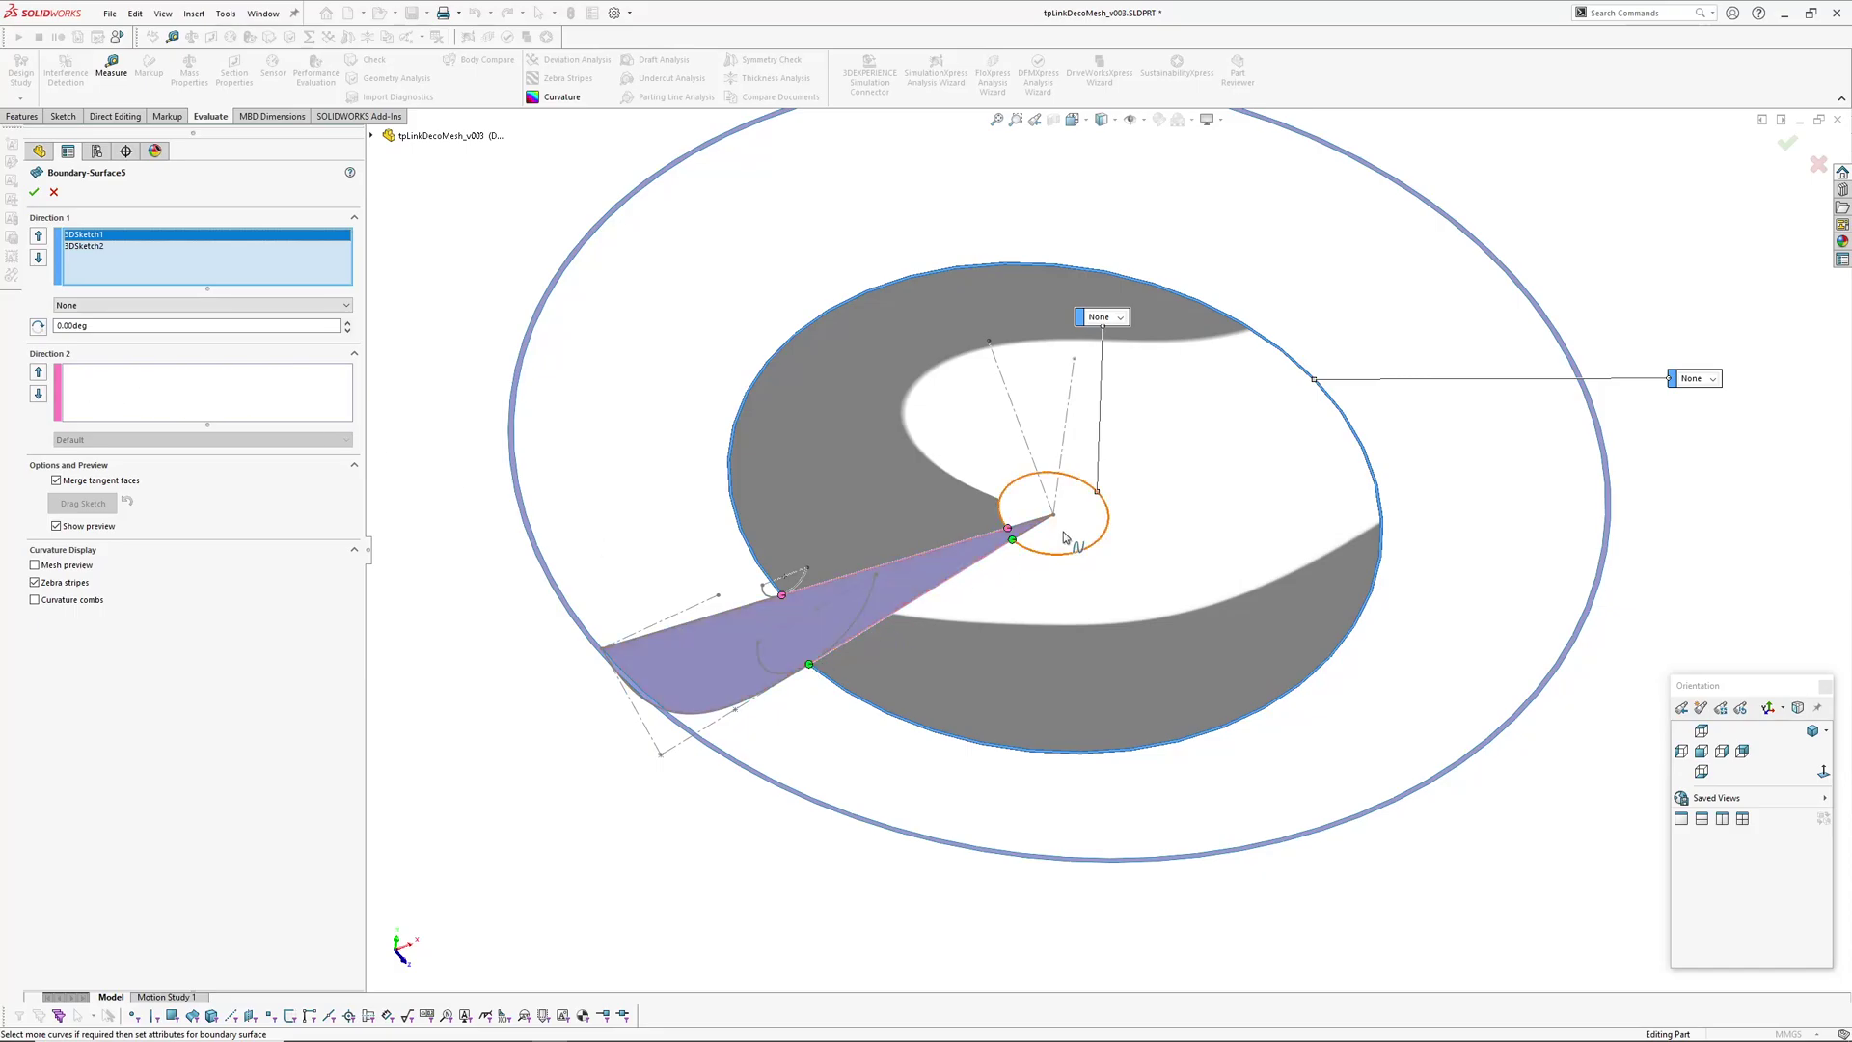
pyautogui.click(1813, 166)
# Step: Examine Boundary-Surface5 from several angles, around its central hole and where it meets the wedge
pyautogui.moveTo(1159, 484); pyautogui.dragTo(1117, 640, button='middle')
pyautogui.scroll(3, 1109, 623)
pyautogui.moveTo(1108, 617); pyautogui.dragTo(1099, 535, button='right')
pyautogui.scroll(-4, 1155, 533)
pyautogui.rightClick(1125, 550)
pyautogui.moveTo(1124, 550)
pyautogui.mouseDown(button='middle')
pyautogui.moveTo(1141, 347)
pyautogui.moveTo(1112, 380)
pyautogui.moveTo(1104, 471)
pyautogui.moveTo(1104, 446)
pyautogui.mouseUp(button='middle')
pyautogui.scroll(3, 1105, 447)
pyautogui.press('Escape')
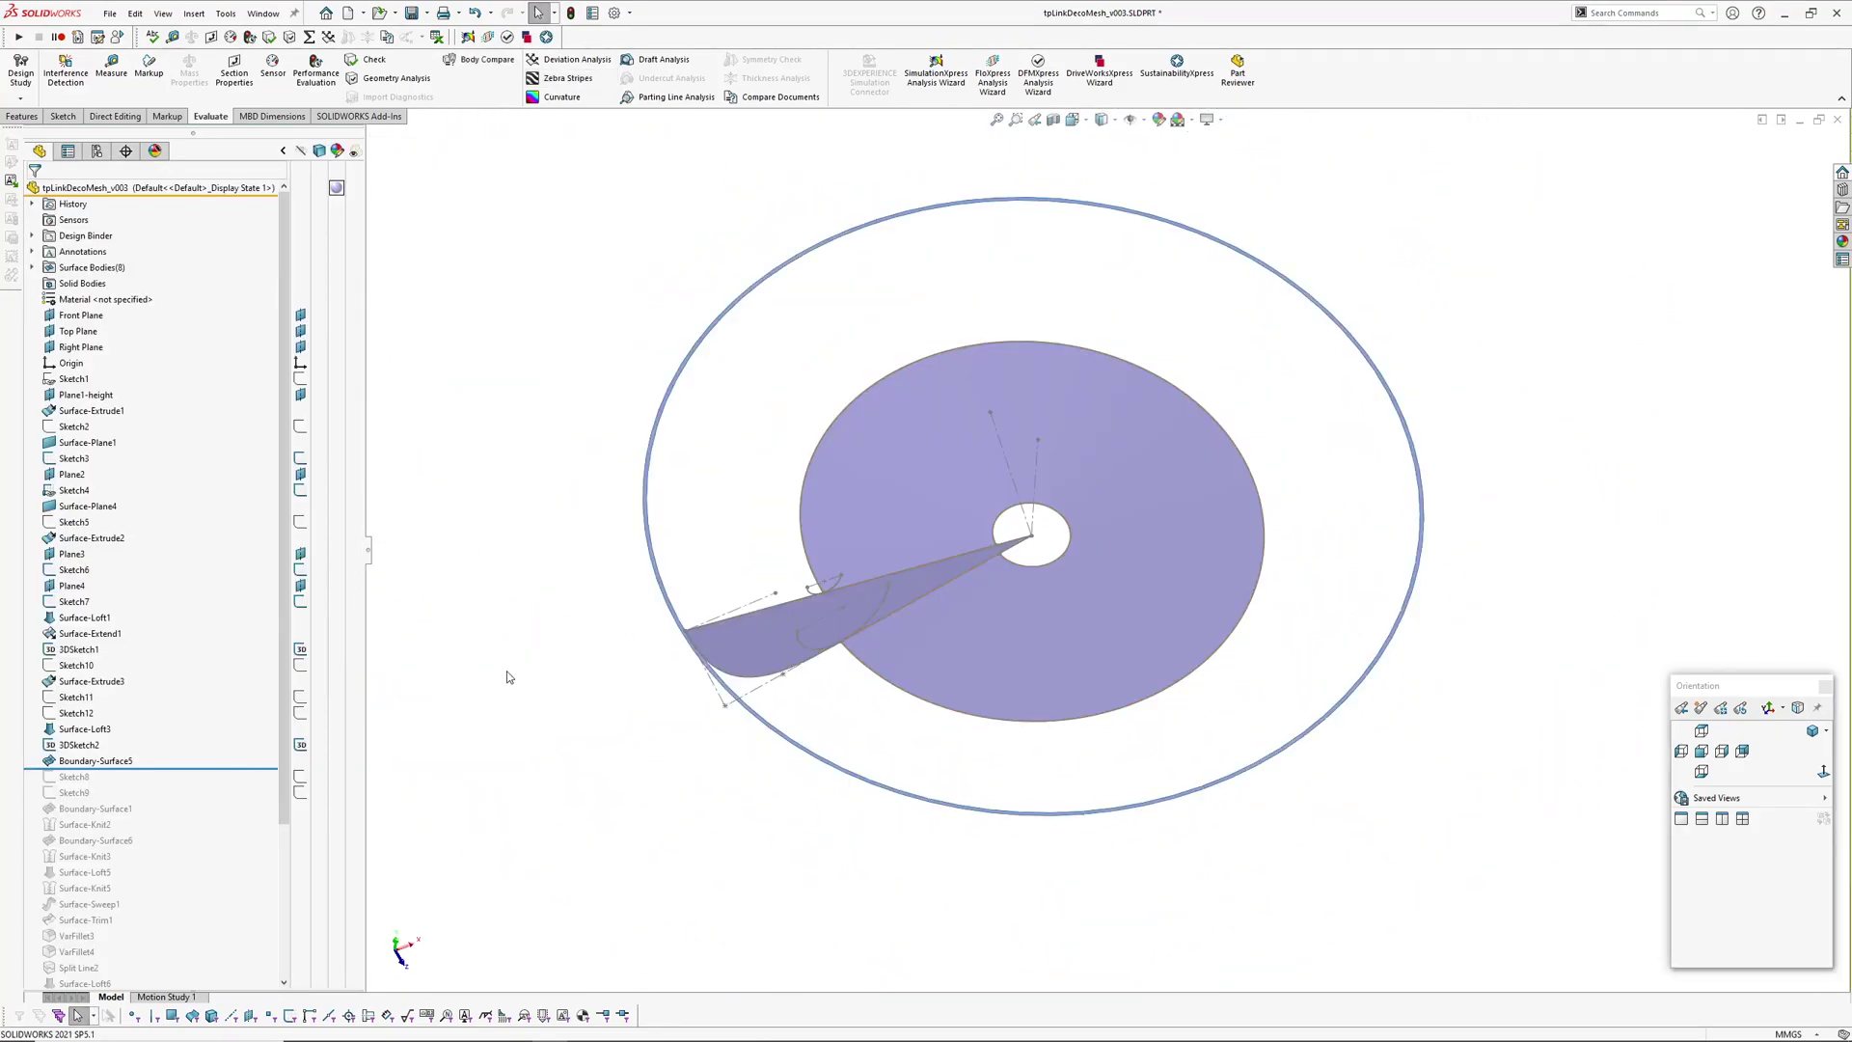
pyautogui.keyDown('ctrl'); pyautogui.moveTo(1025, 640); pyautogui.dragTo(973, 477, button='middle'); pyautogui.keyUp('ctrl')
pyautogui.scroll(-4, 981, 497)
pyautogui.keyDown('ctrl'); pyautogui.moveTo(973, 477); pyautogui.dragTo(1060, 531, button='middle'); pyautogui.keyUp('ctrl')
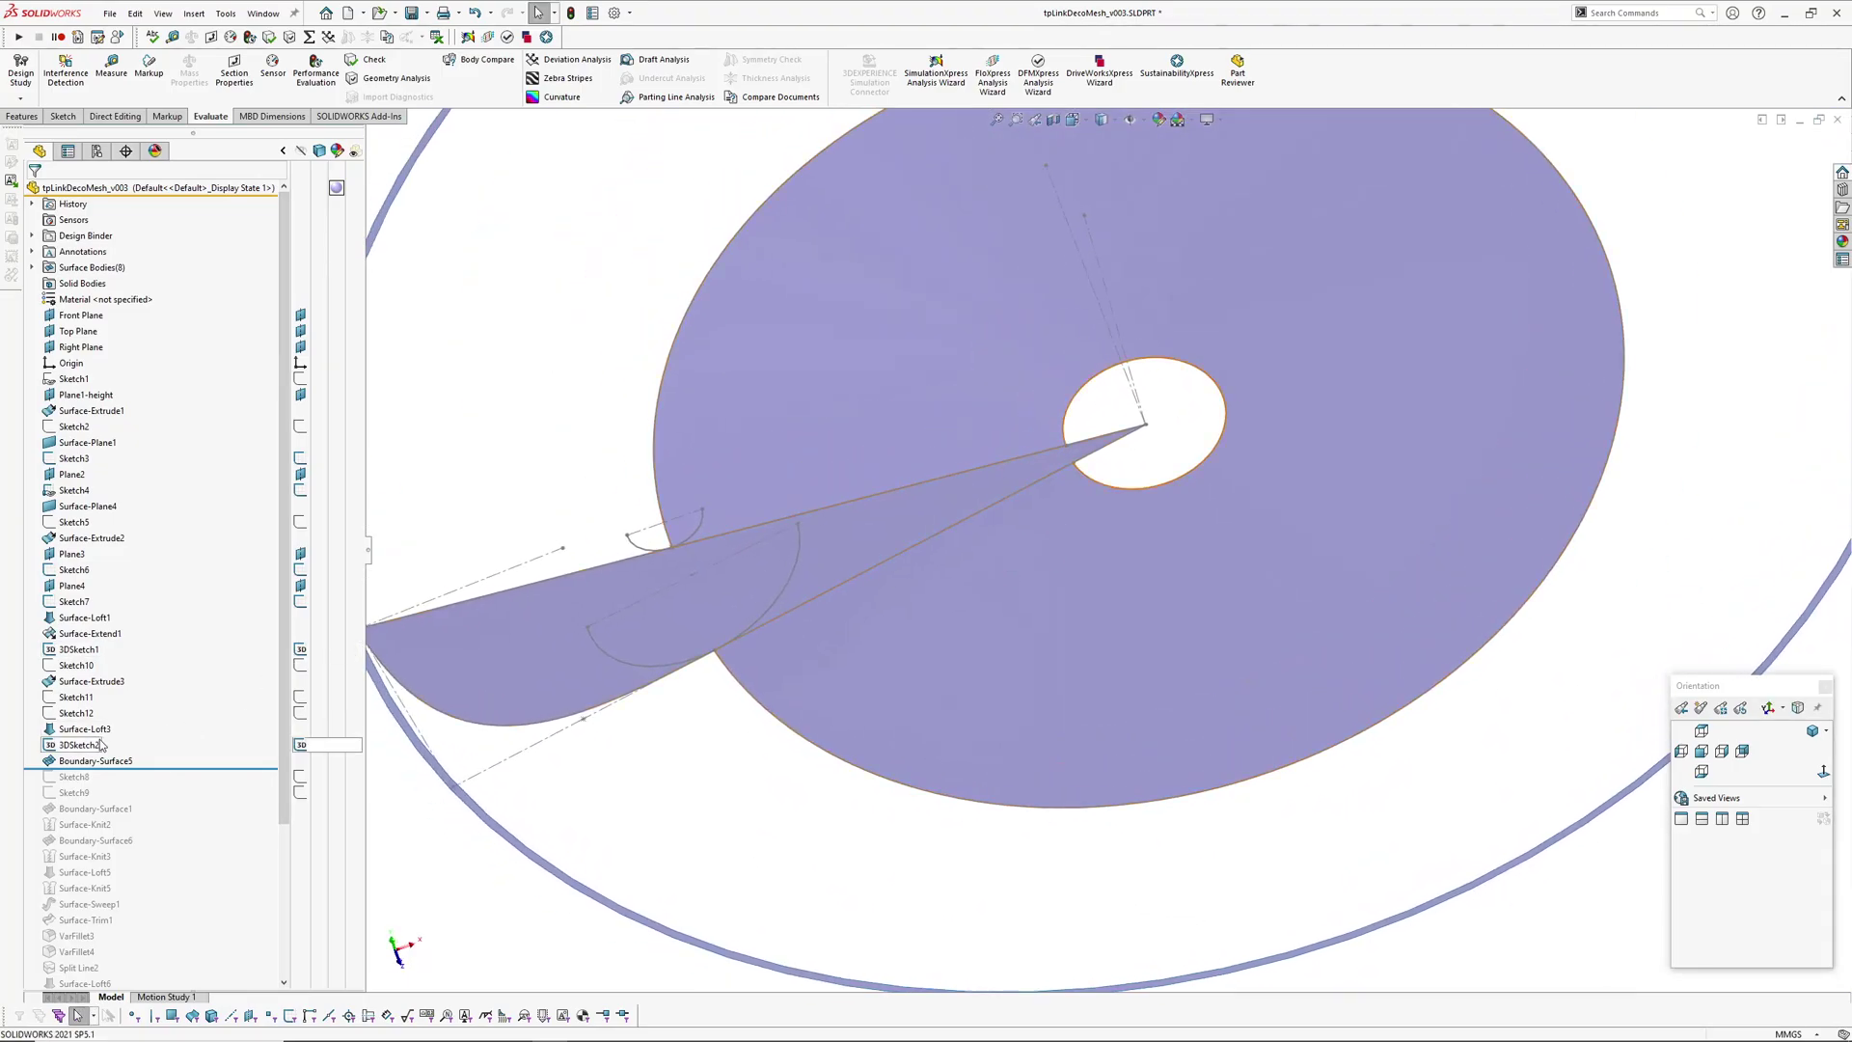
# Step: Roll the history forward past Sketch8, Sketch9 and Boundary-Surface1 and inspect the surface between the inner disc and the outer rim
pyautogui.moveTo(143, 770); pyautogui.dragTo(151, 808)
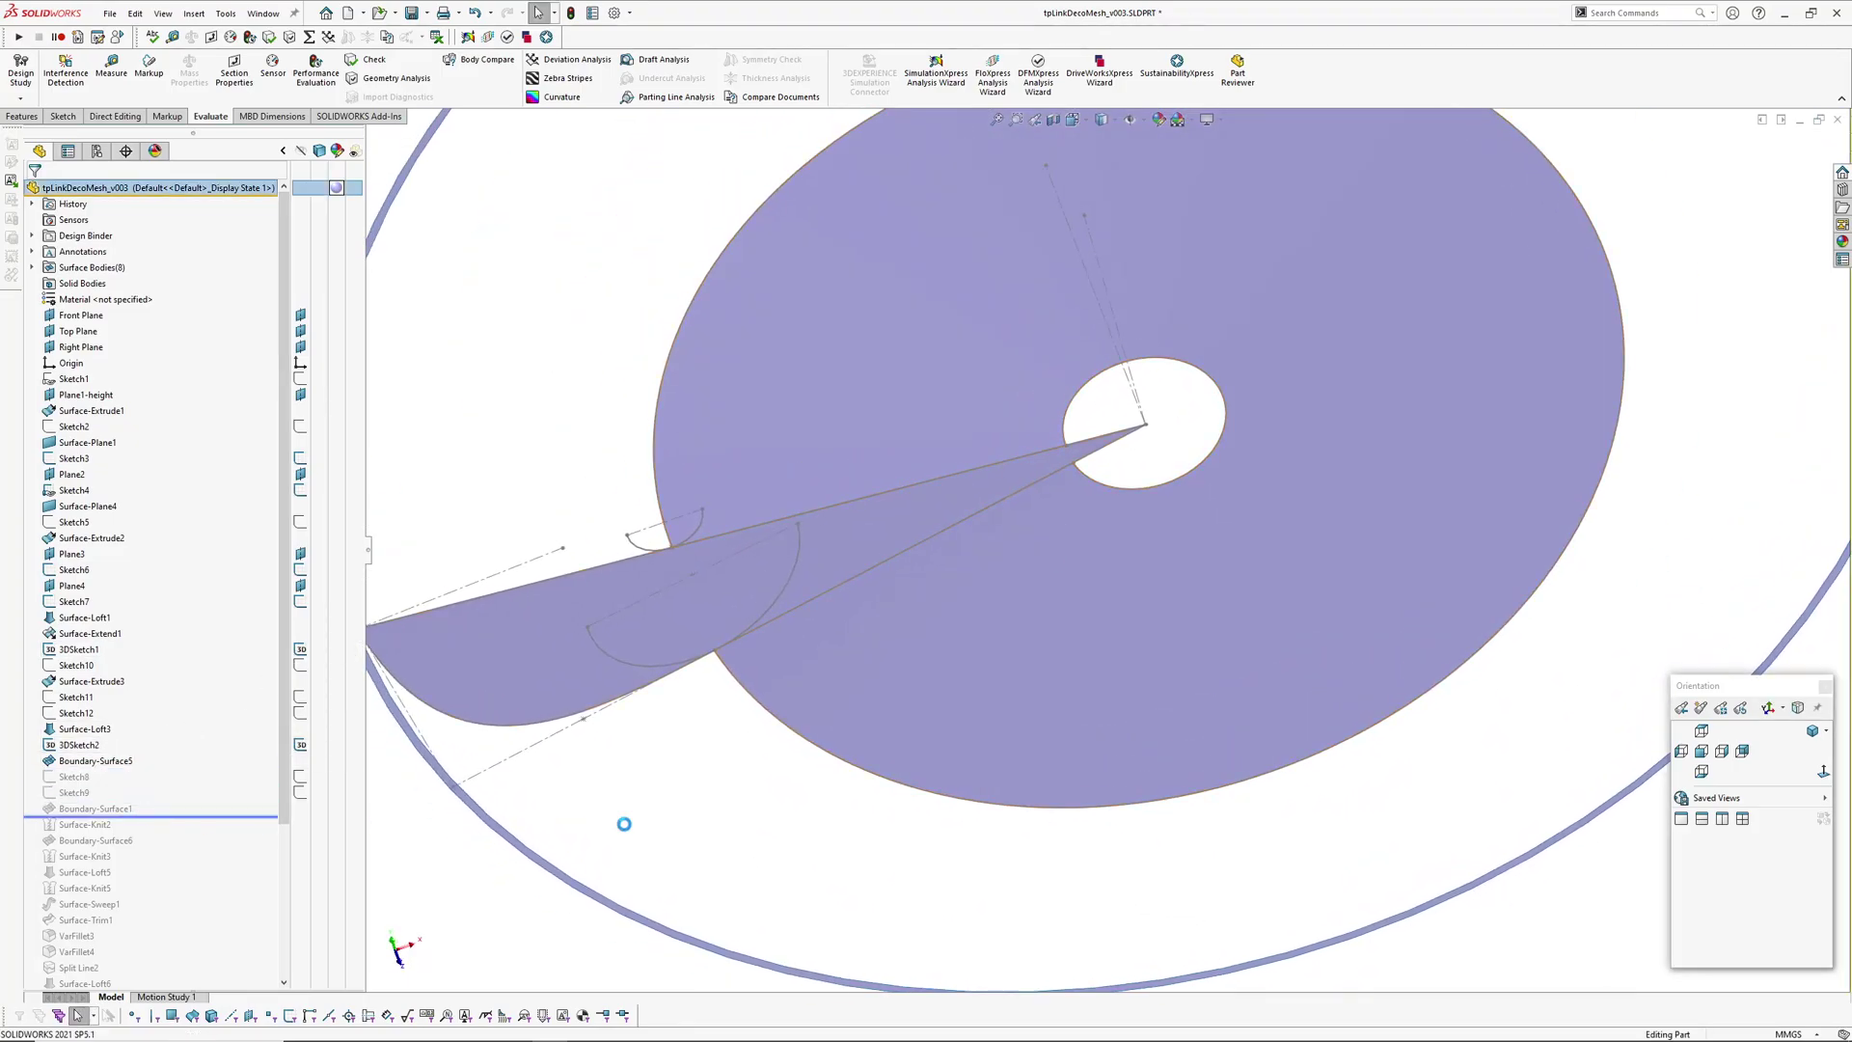
pyautogui.scroll(4, 825, 442)
pyautogui.moveTo(899, 509)
pyautogui.mouseDown(button='middle')
pyautogui.moveTo(929, 566)
pyautogui.moveTo(928, 529)
pyautogui.mouseUp(button='middle')
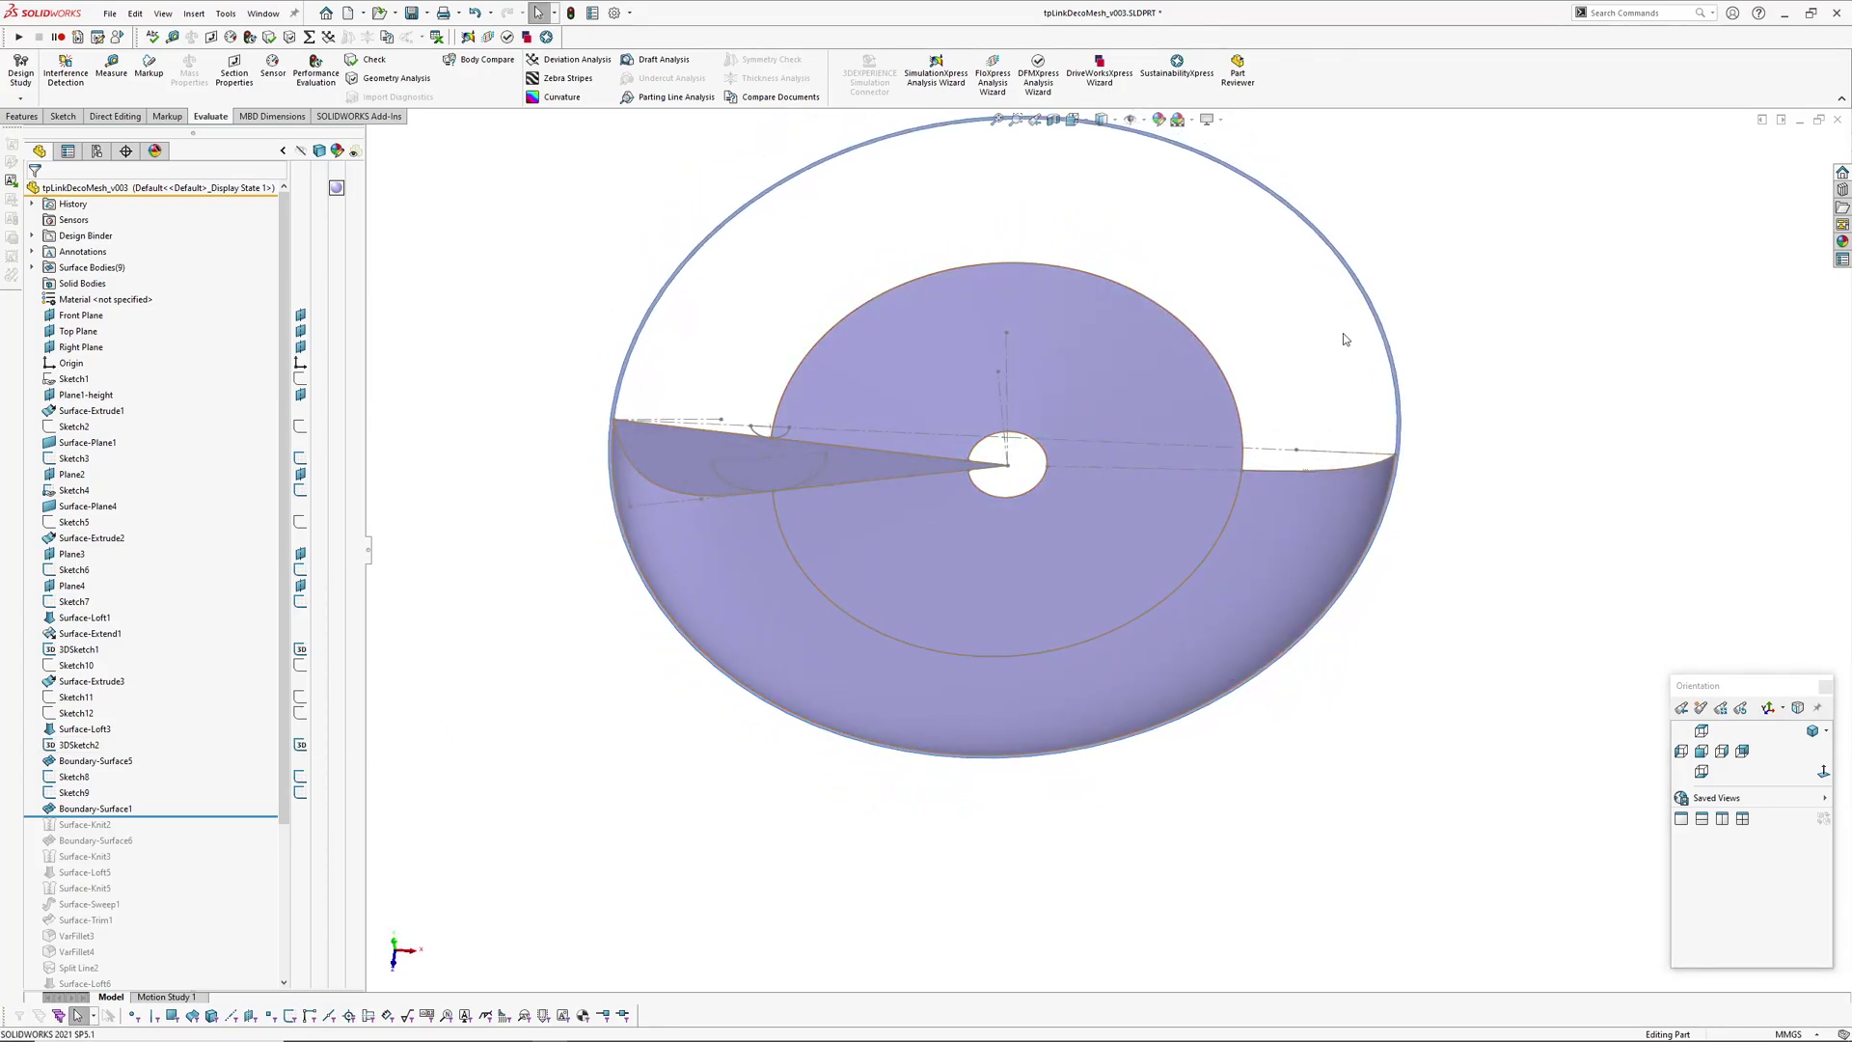
pyautogui.click(772, 190)
pyautogui.click(774, 213)
pyautogui.click(977, 654)
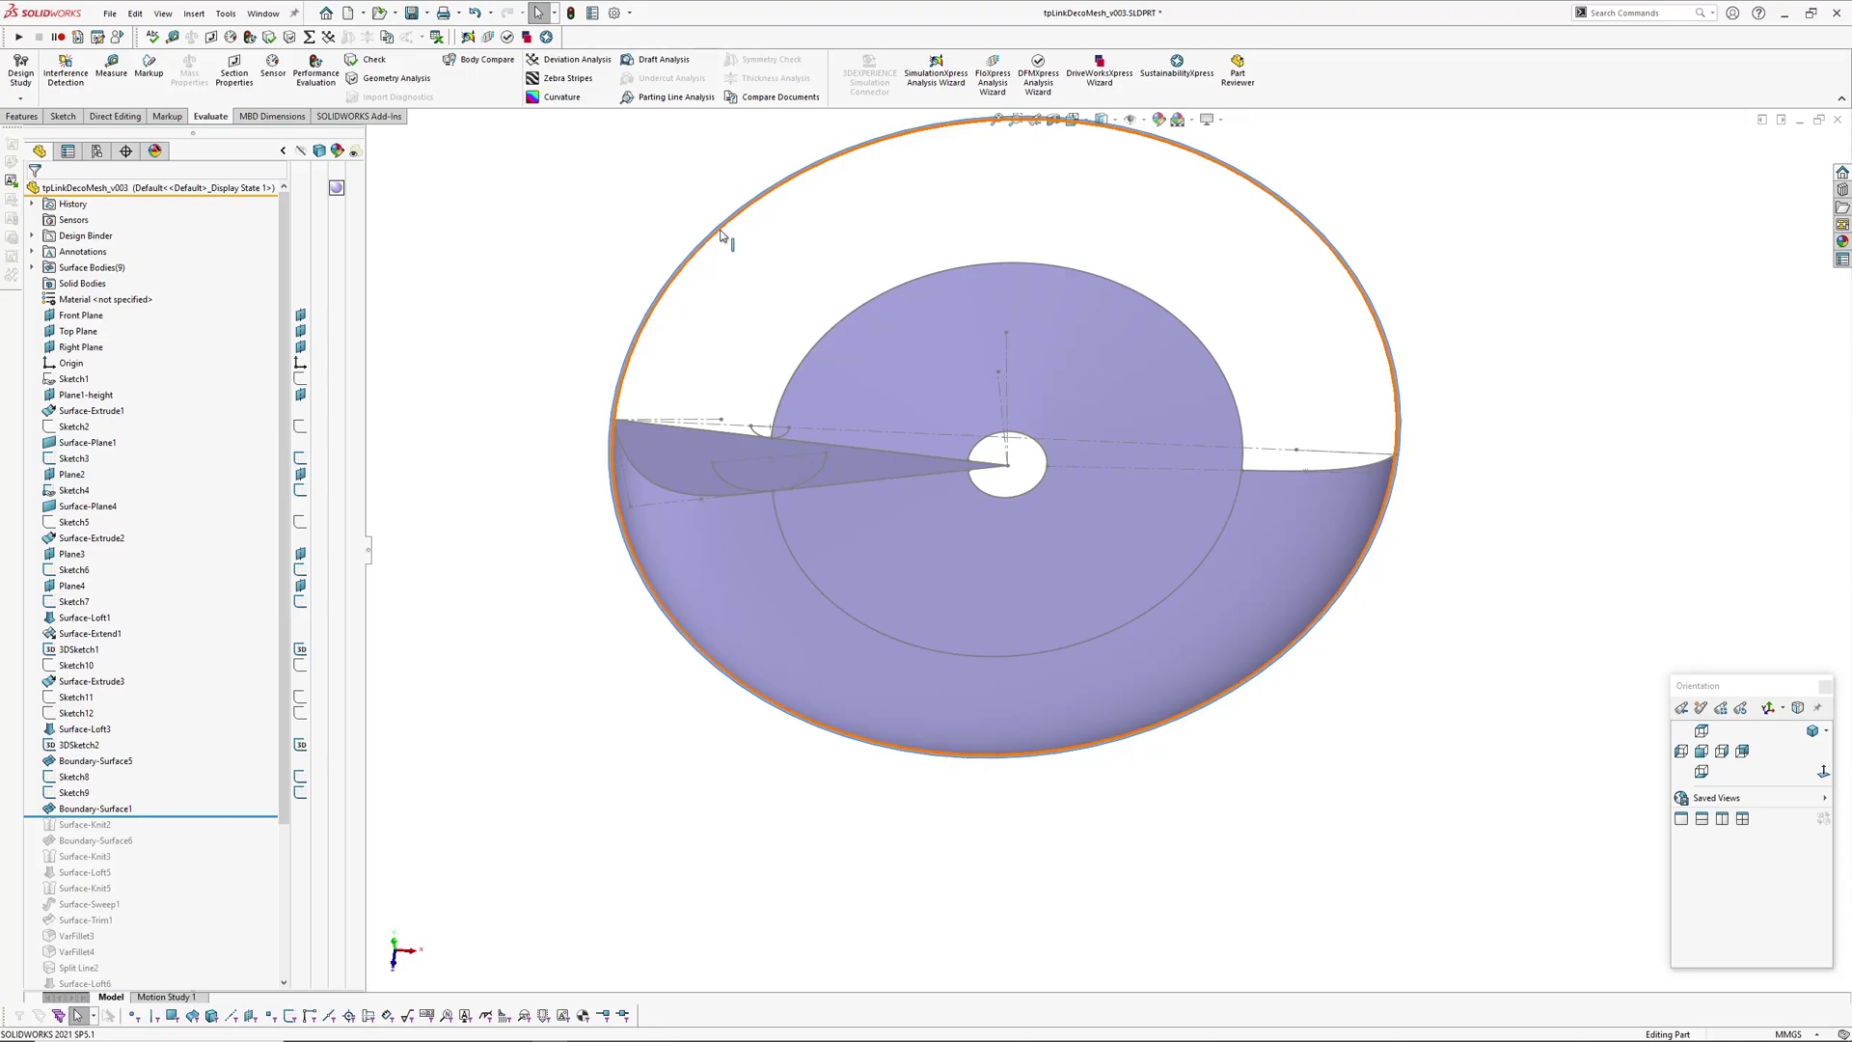
pyautogui.click(619, 357)
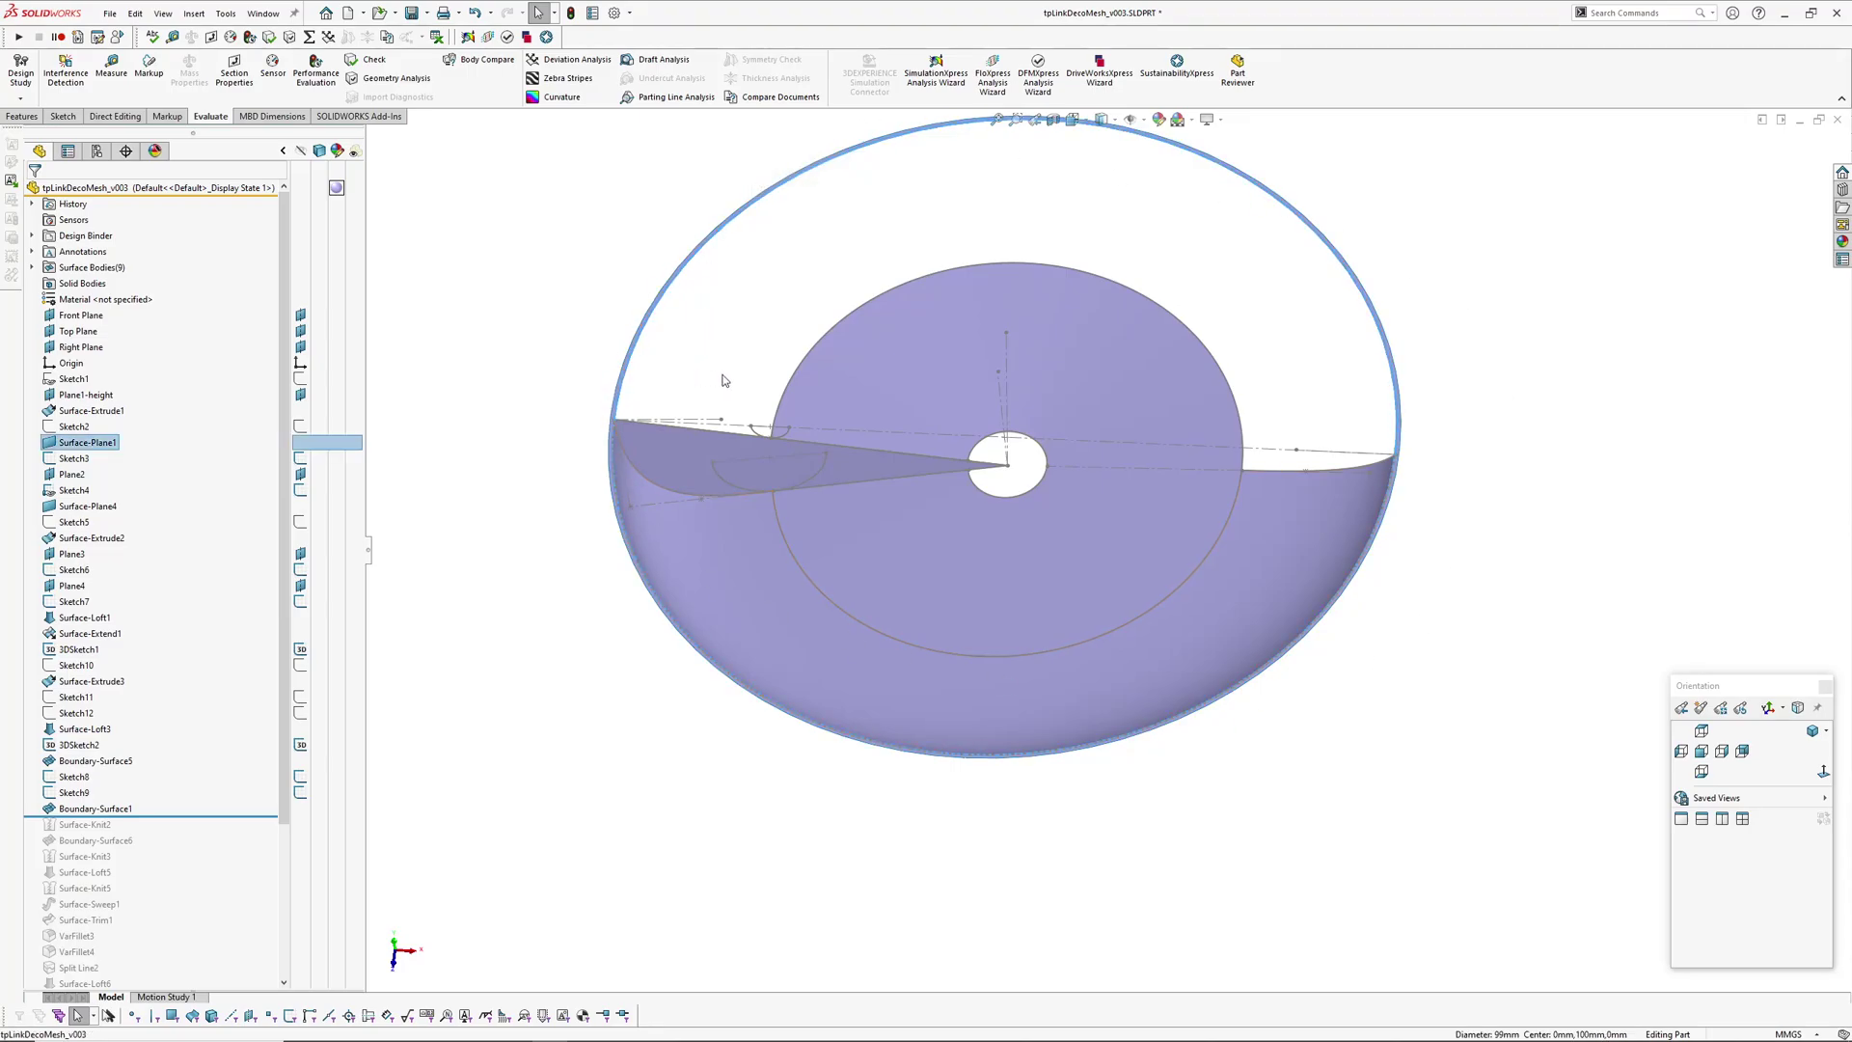
pyautogui.click(464, 693)
pyautogui.keyDown('ctrl'); pyautogui.moveTo(610, 689); pyautogui.dragTo(608, 725, button='middle'); pyautogui.keyUp('ctrl')
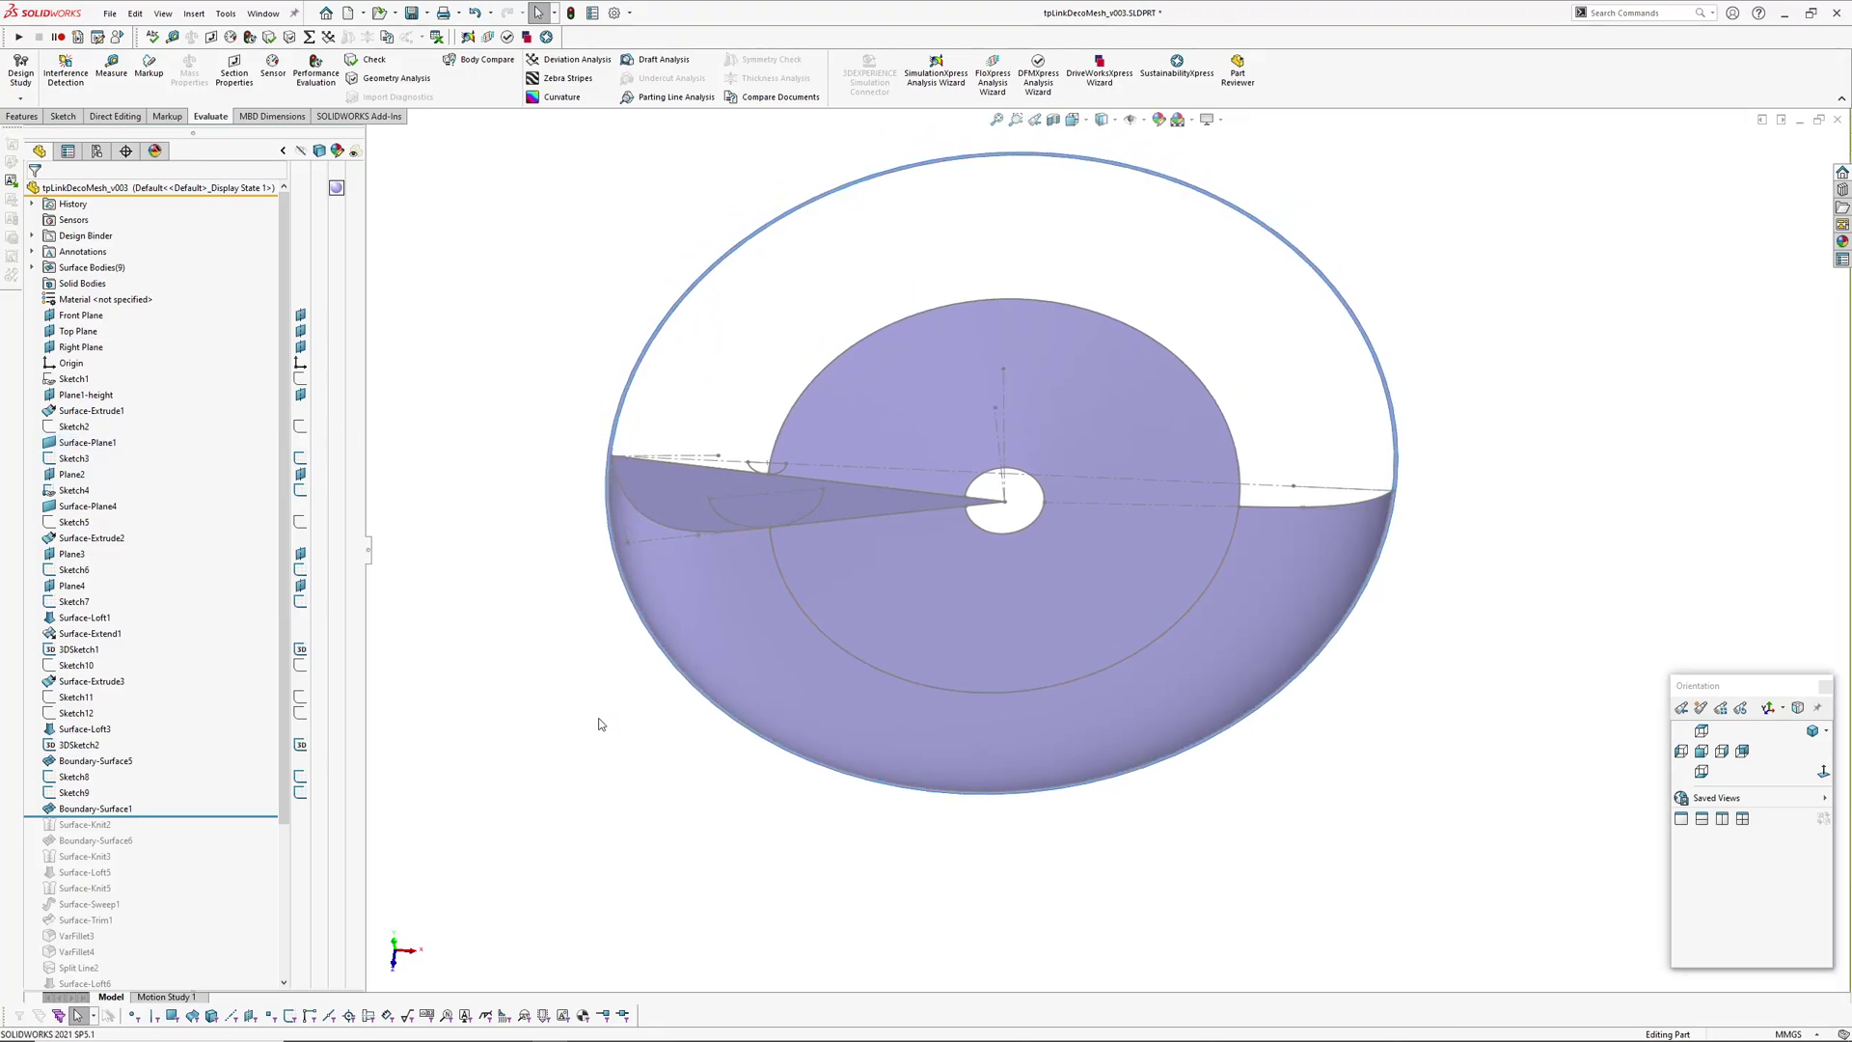
pyautogui.moveTo(1072, 617); pyautogui.dragTo(1067, 719, button='middle')
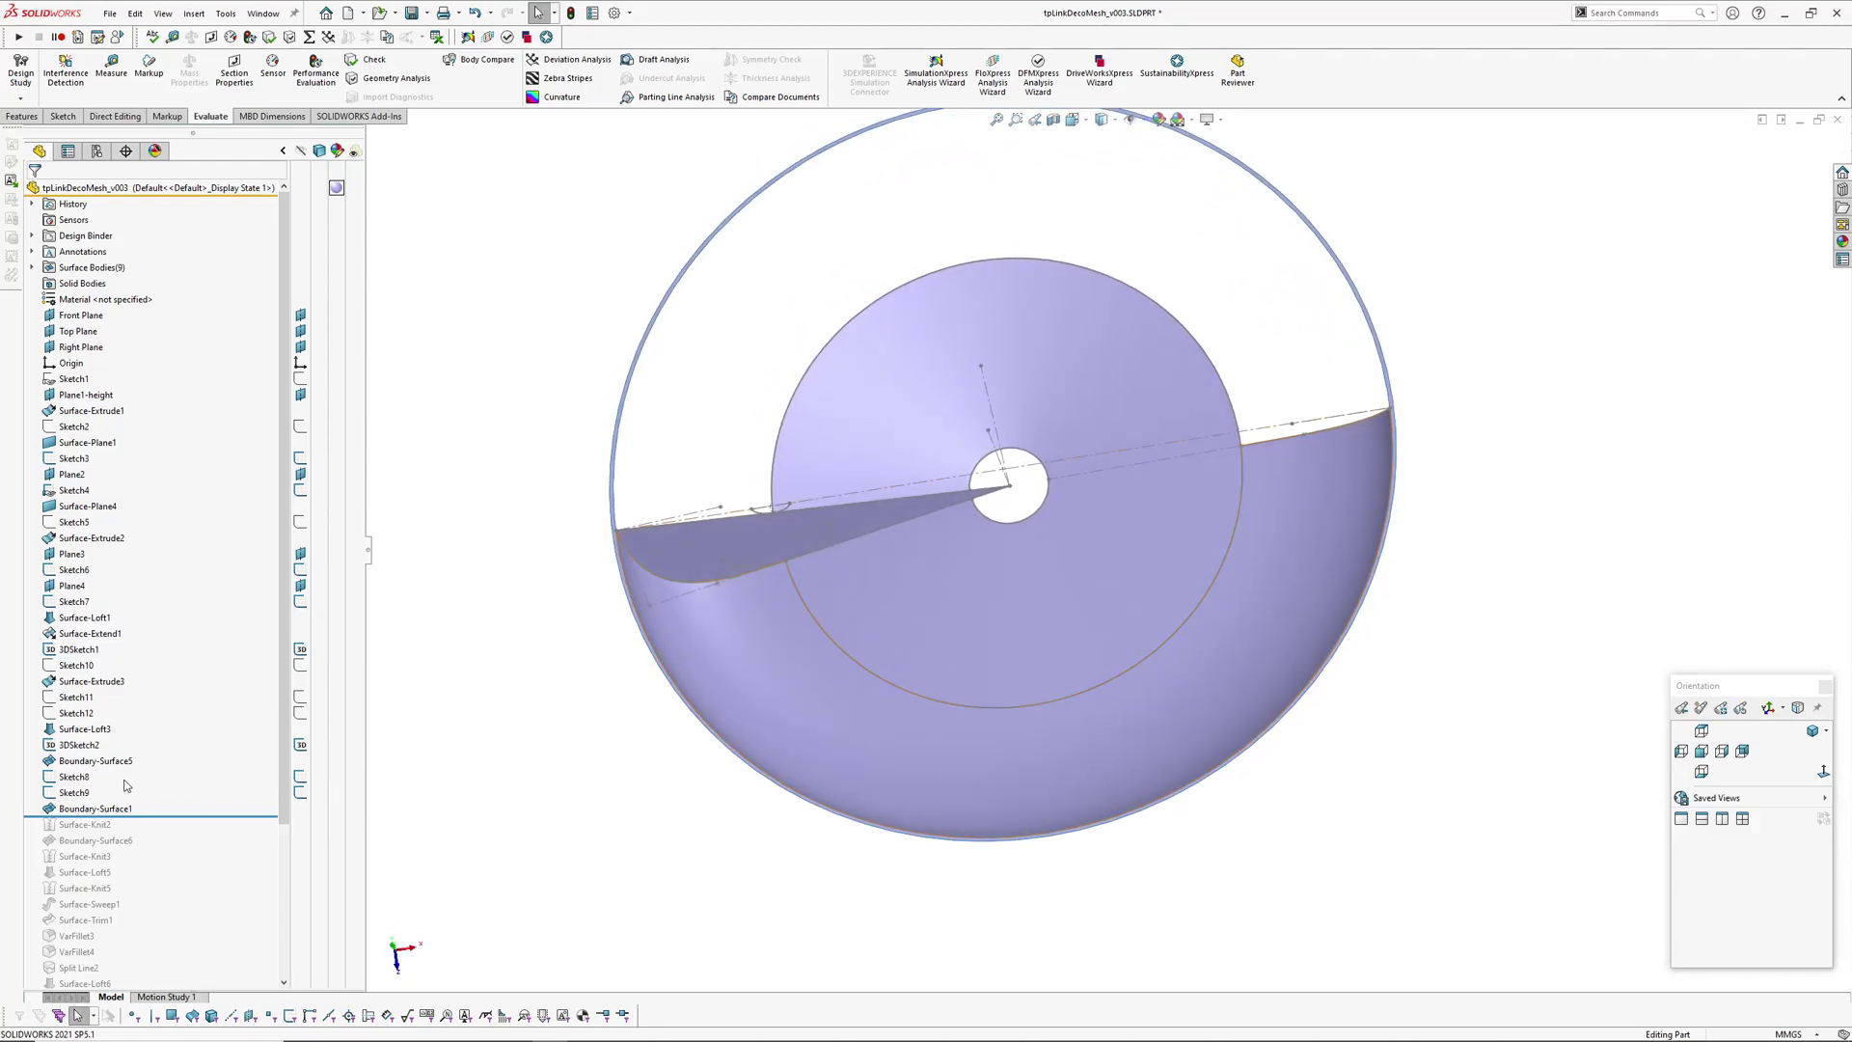
# Step: Highlight Sketch8 and examine its curve between the inner disc and the outer rim, along Boundary-Surface1's edge
pyautogui.click(80, 779)
pyautogui.scroll(-4, 1376, 386)
pyautogui.moveTo(1347, 441); pyautogui.dragTo(1367, 253, button='middle')
pyautogui.scroll(2, 1387, 424)
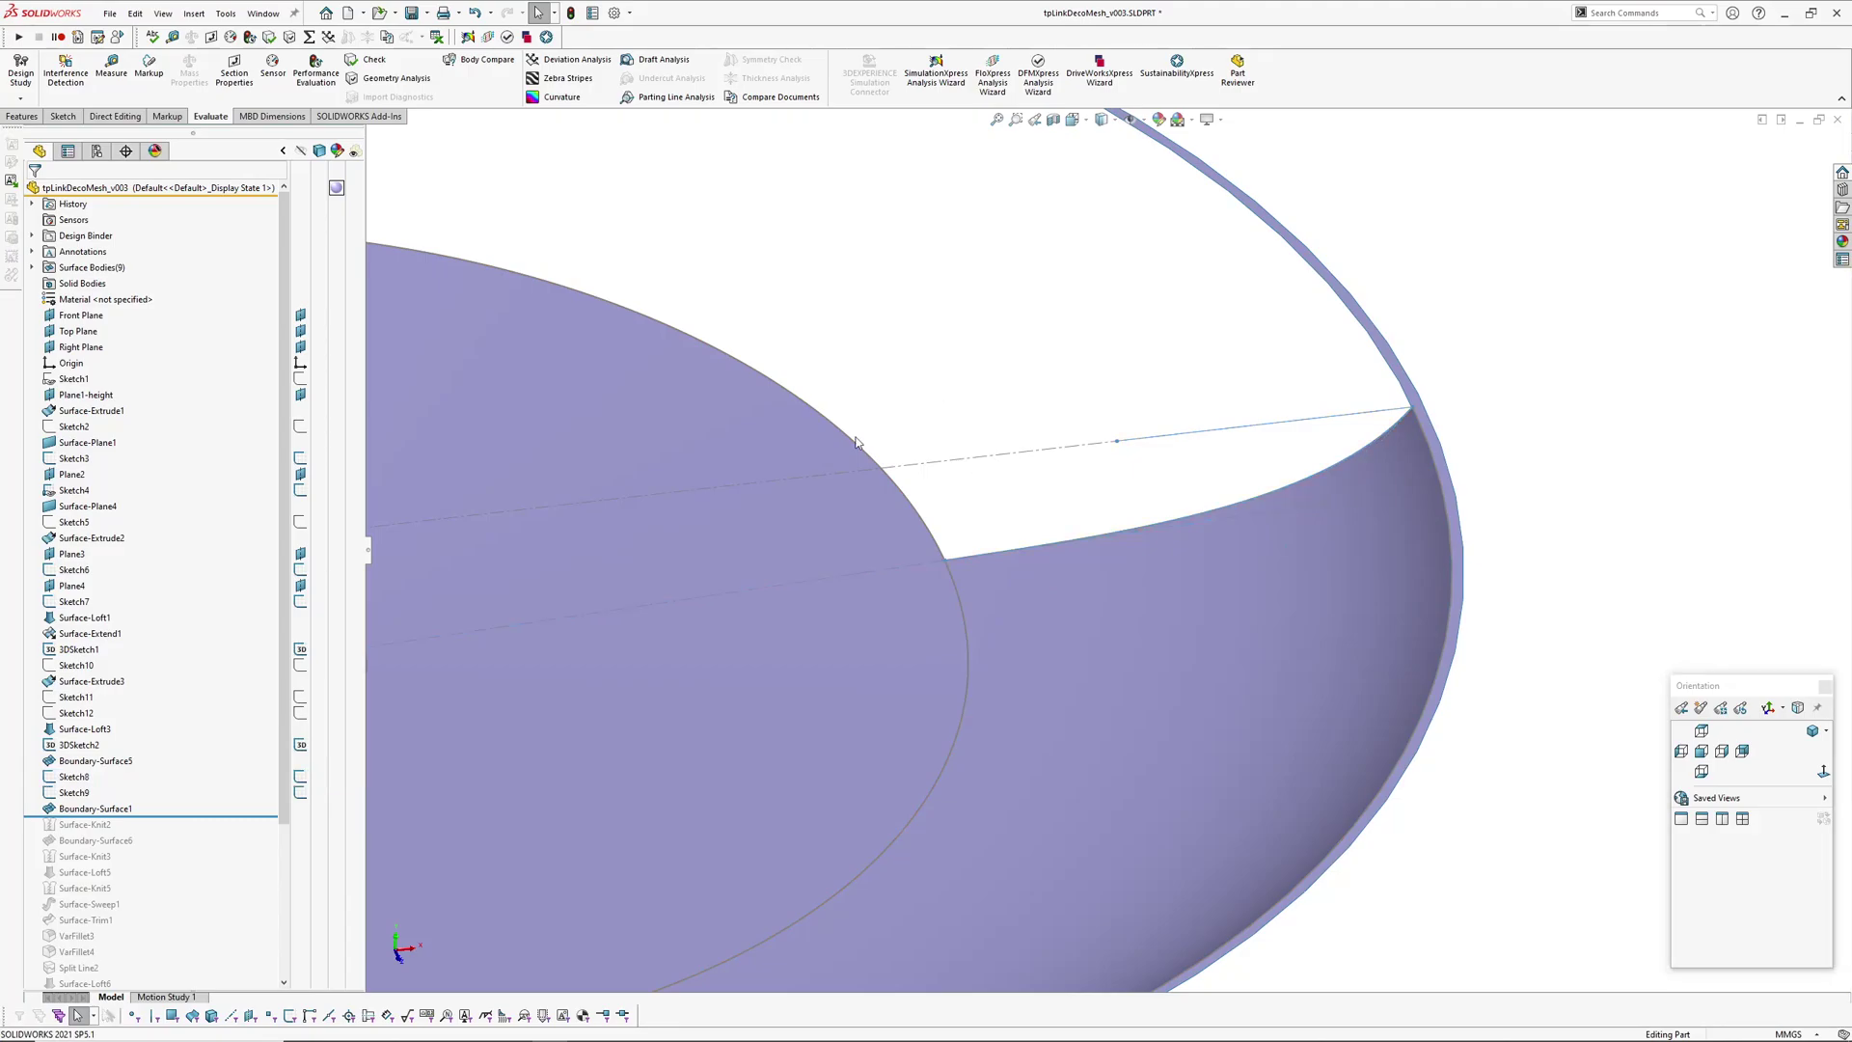
pyautogui.click(69, 778)
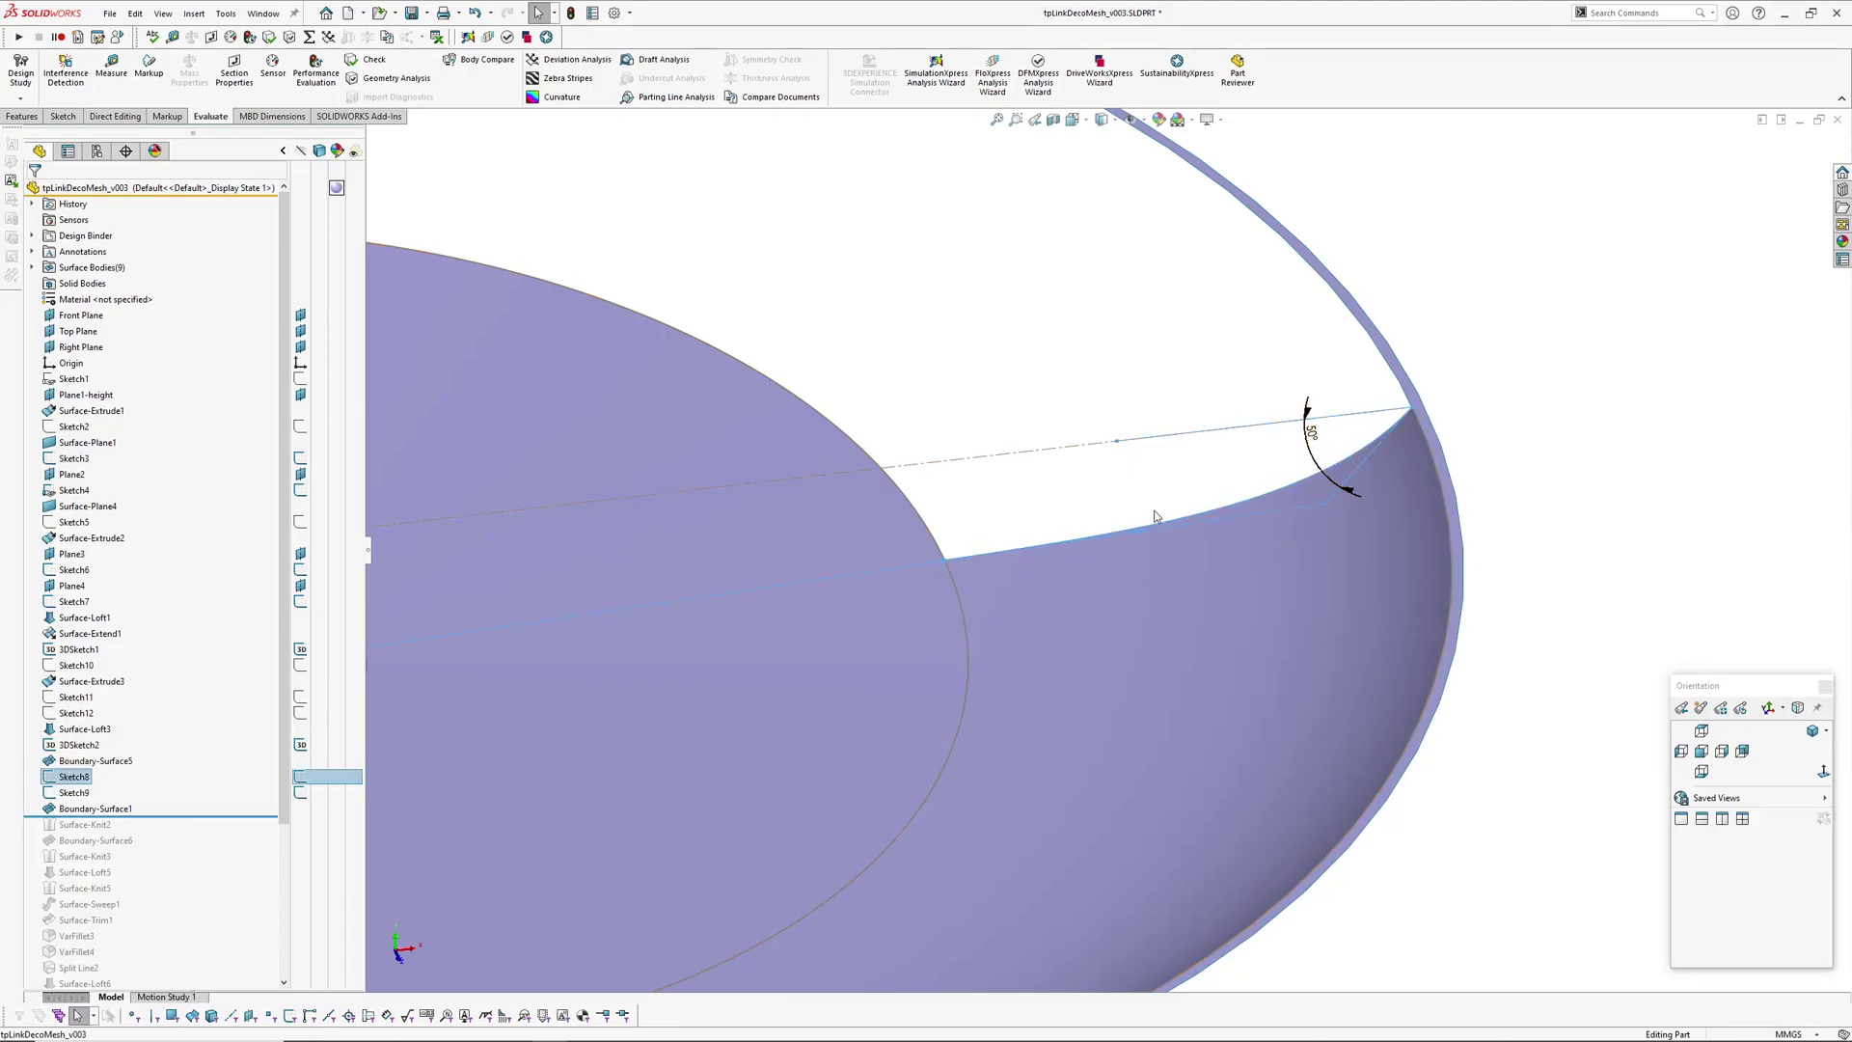
pyautogui.moveTo(1410, 431)
pyautogui.mouseDown(button='middle')
pyautogui.moveTo(1307, 359)
pyautogui.moveTo(1312, 315)
pyautogui.moveTo(1329, 450)
pyautogui.moveTo(1427, 432)
pyautogui.mouseUp(button='middle')
pyautogui.press('Escape')
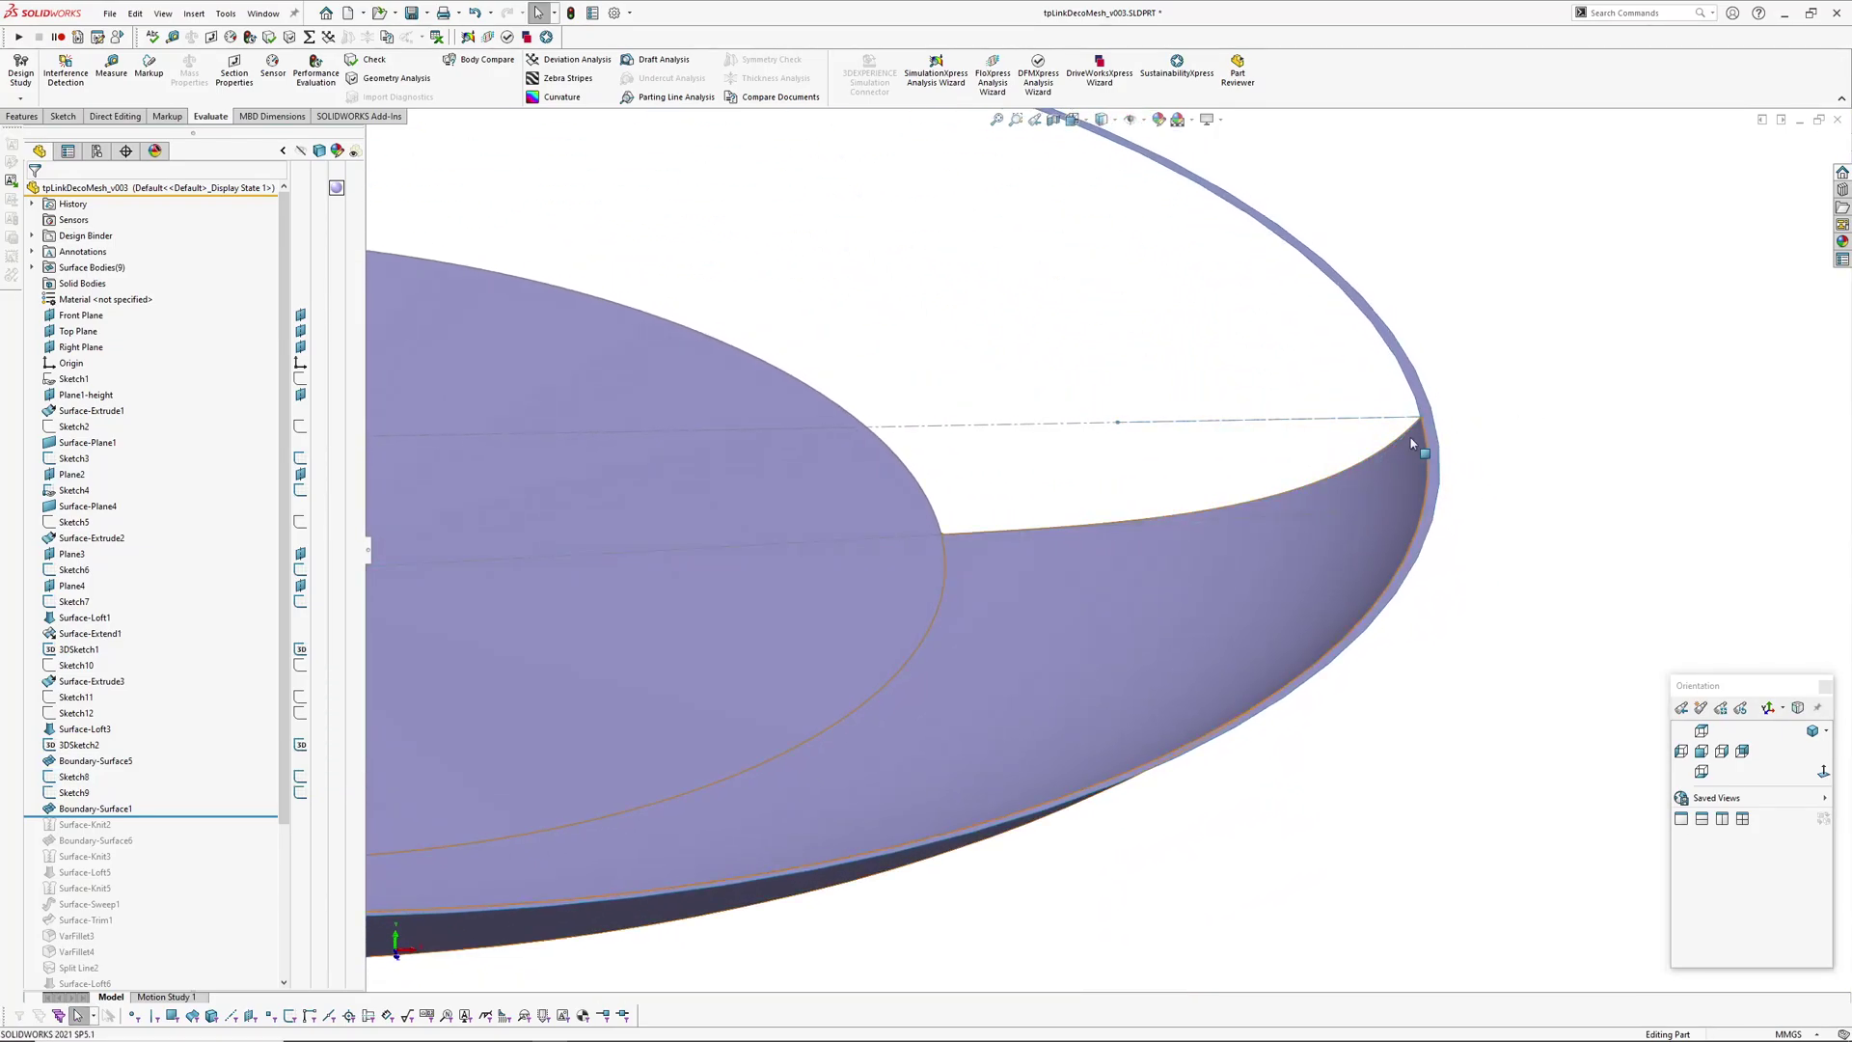
# Step: Open Sketch9 for editing and examine its half-circle arc and both endpoints along the outer rim
pyautogui.scroll(3, 1130, 479)
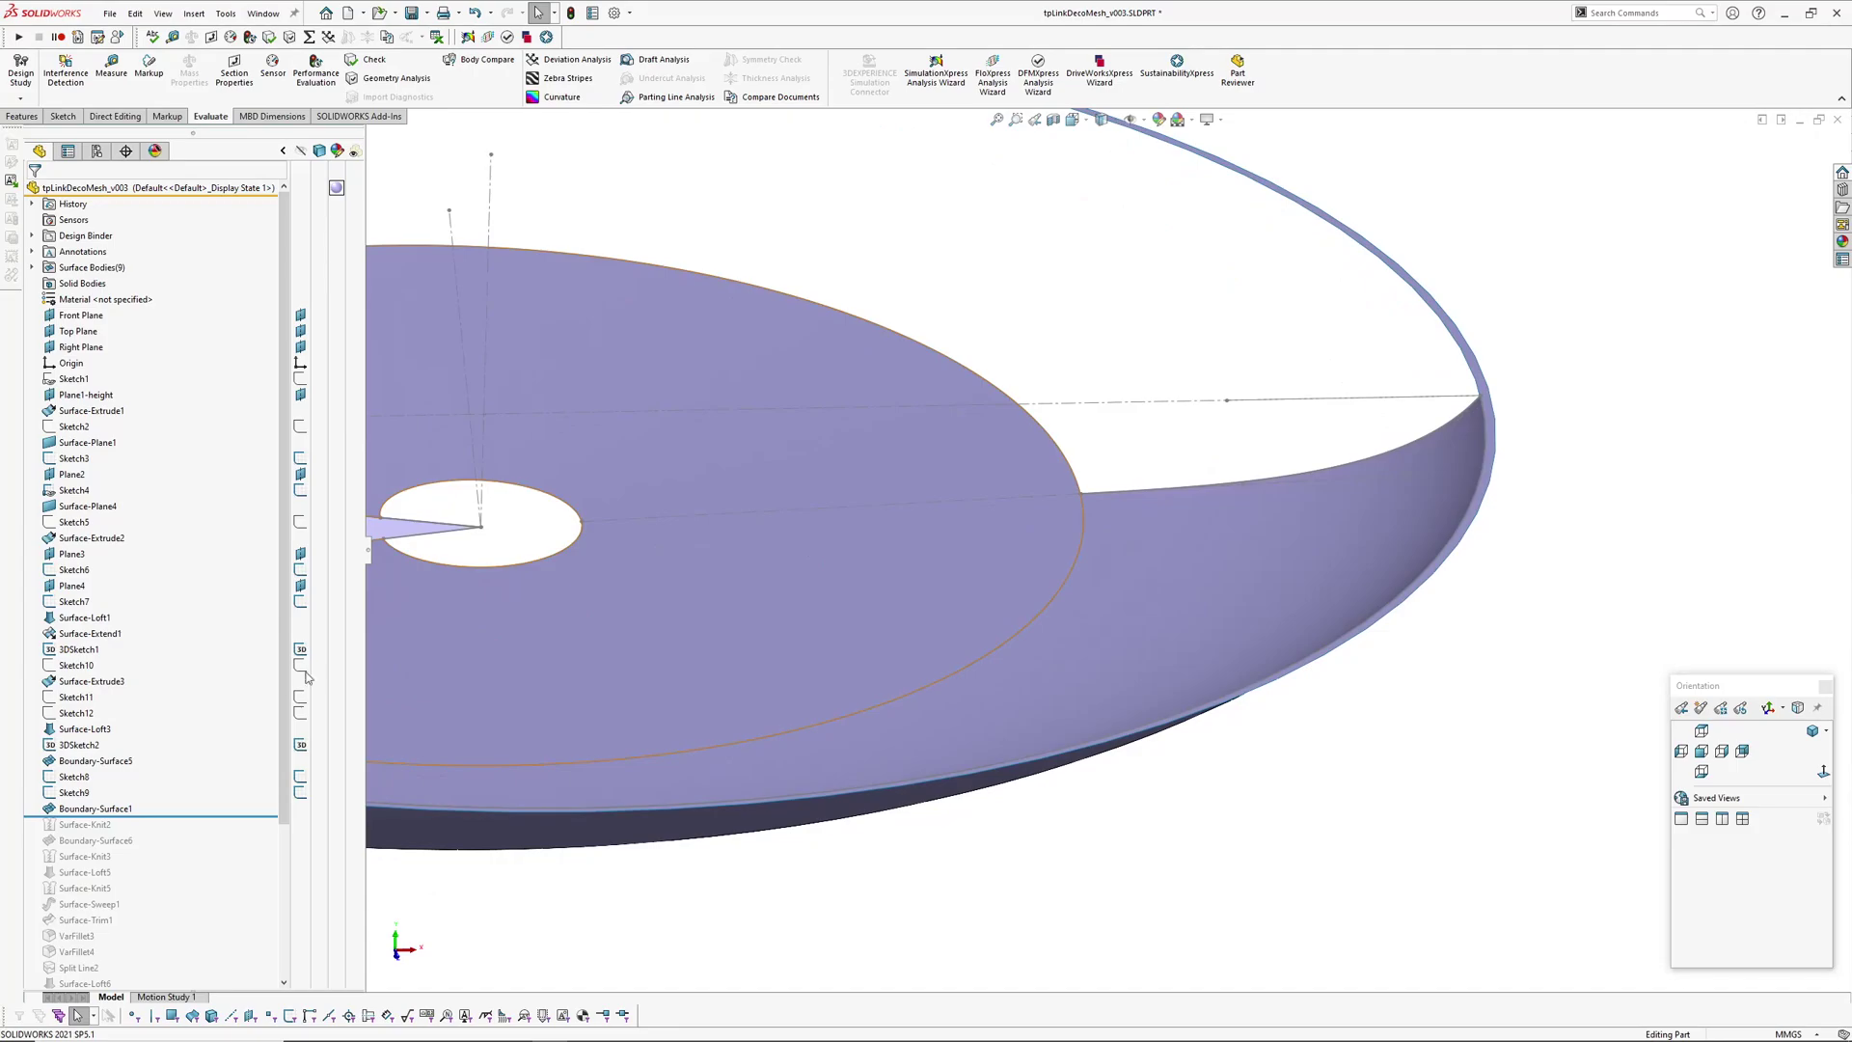
pyautogui.scroll(4, 1099, 540)
pyautogui.moveTo(1117, 593); pyautogui.dragTo(1125, 738, button='middle')
pyautogui.click(75, 794)
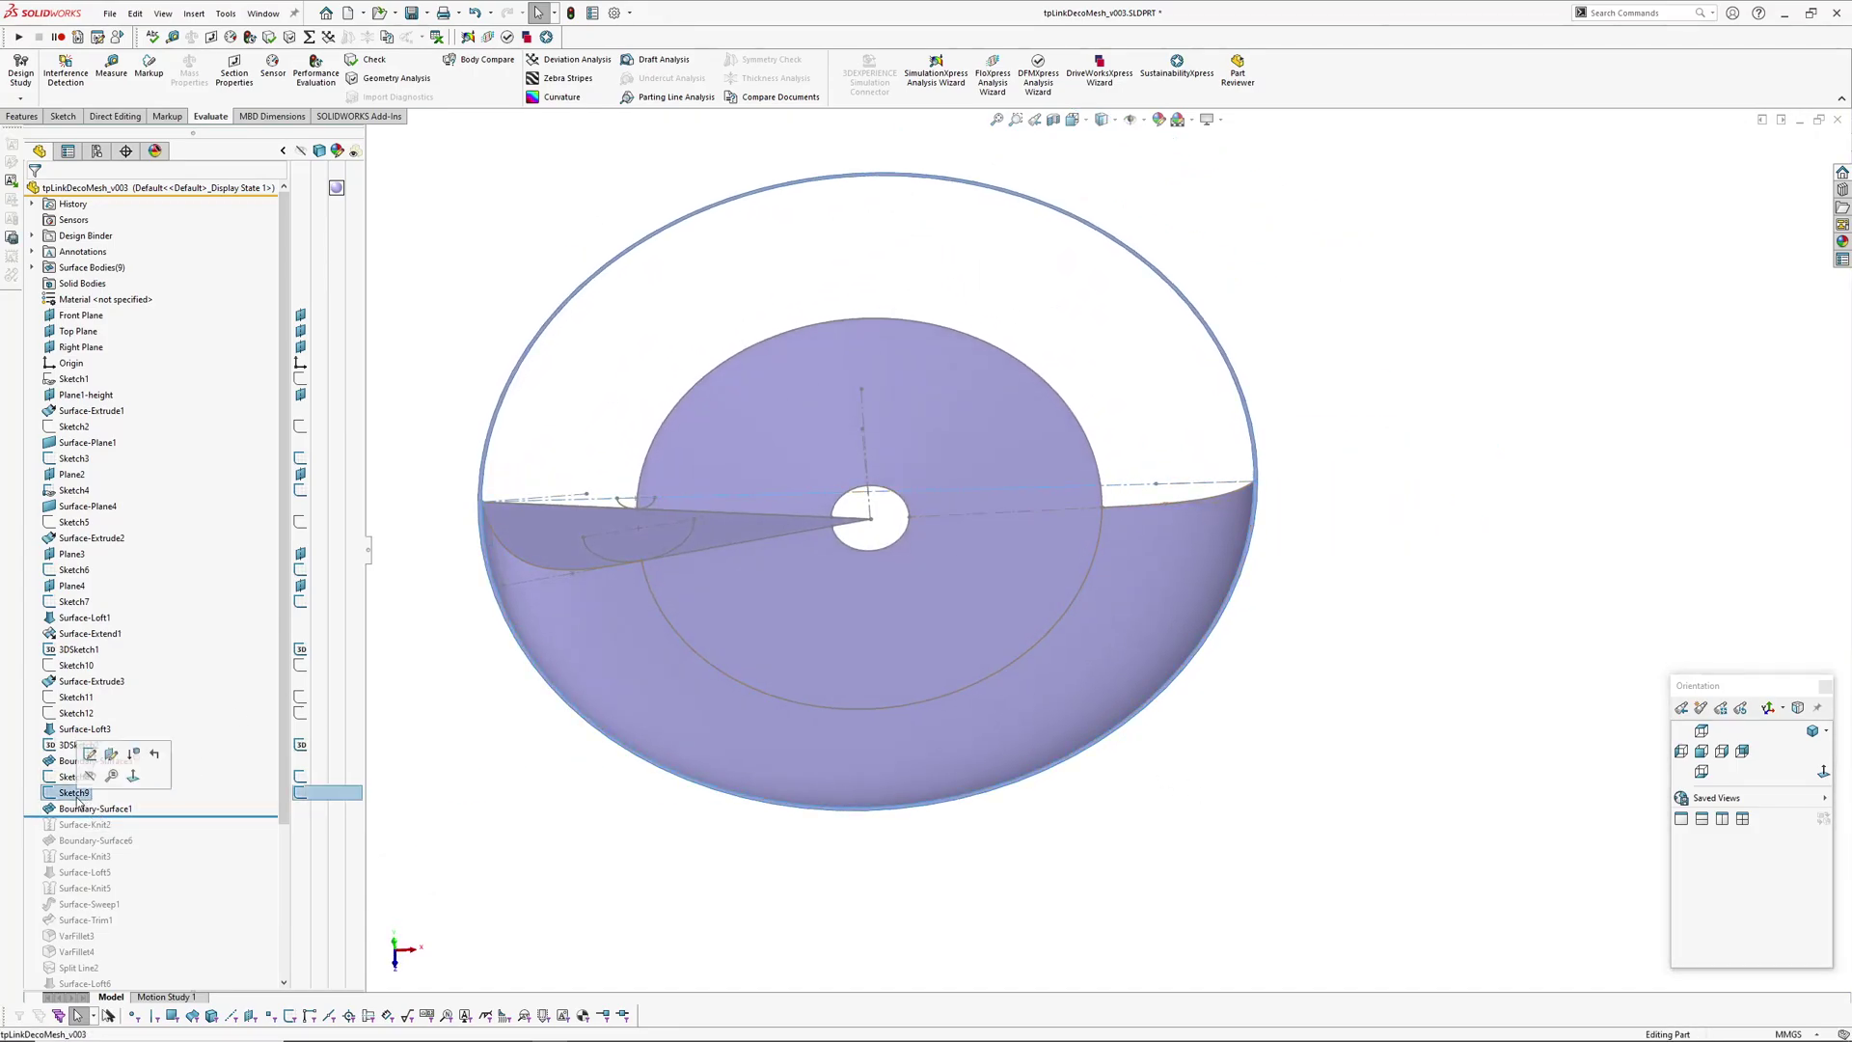
pyautogui.click(90, 756)
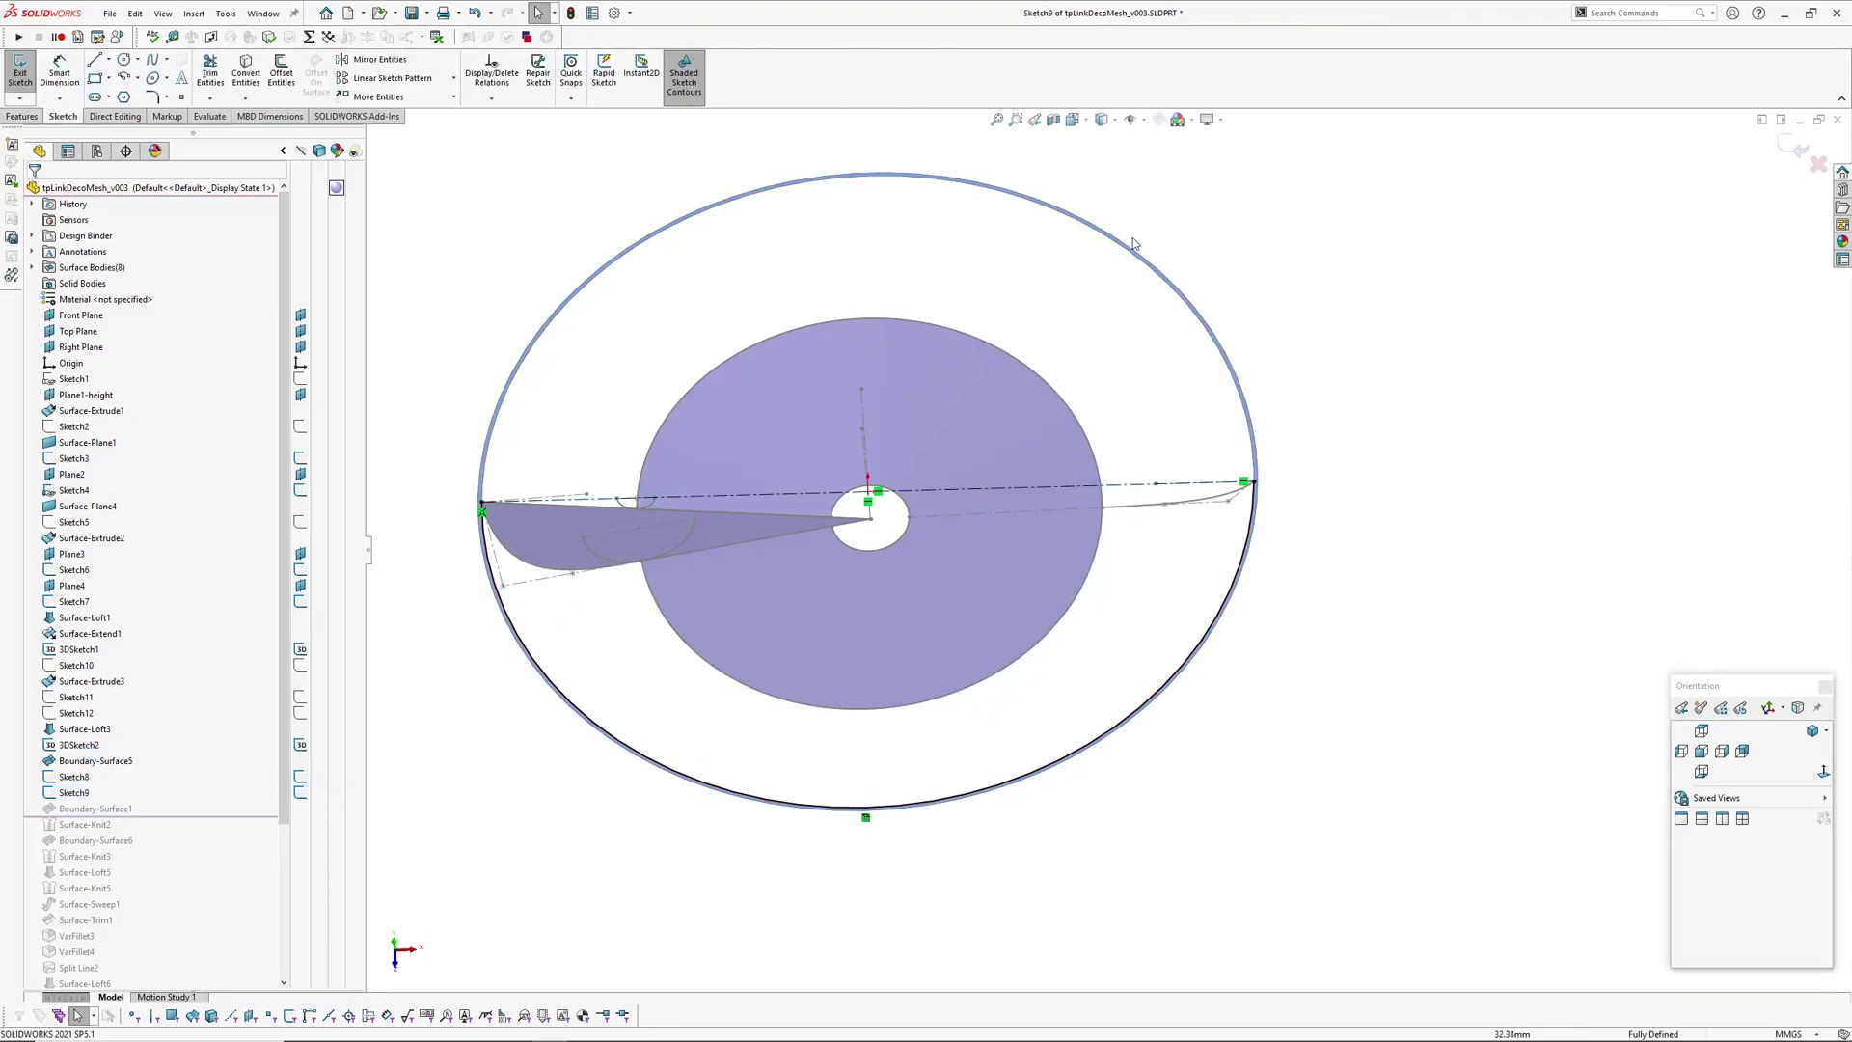
pyautogui.scroll(-3, 1244, 444)
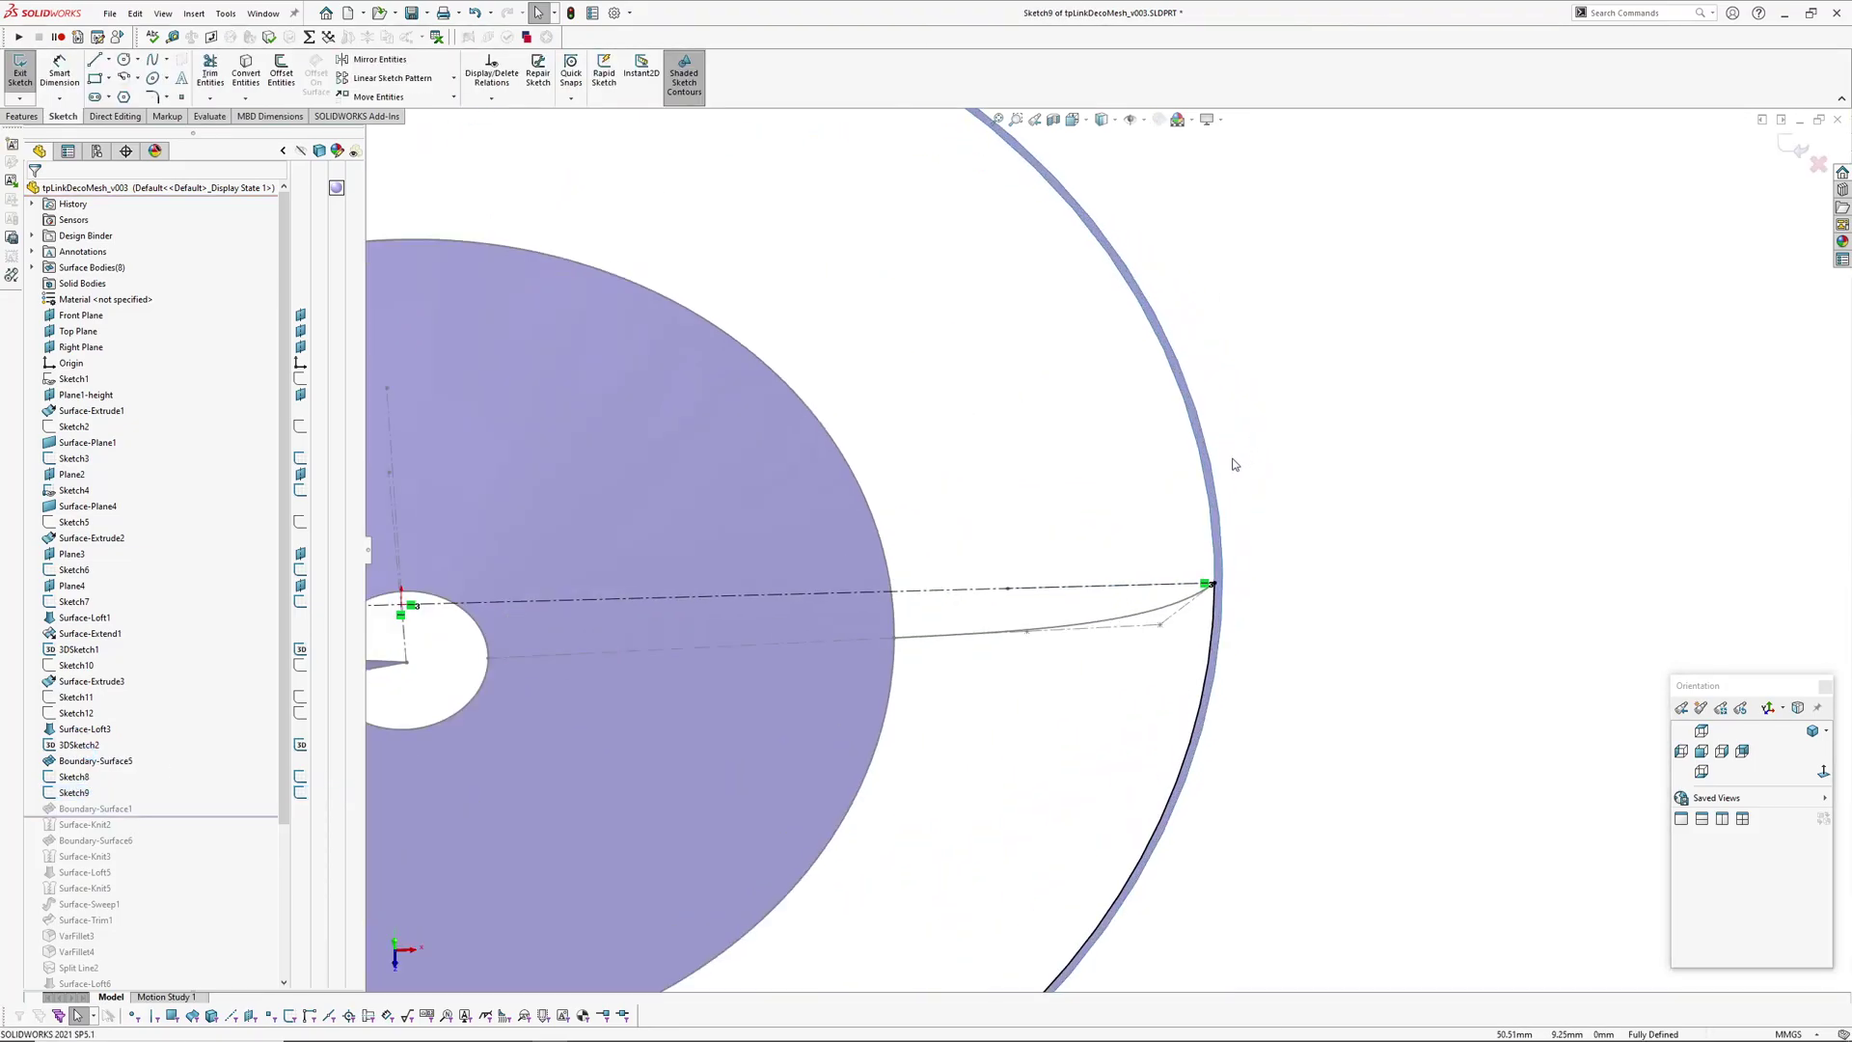
pyautogui.scroll(5, 1200, 499)
pyautogui.scroll(-5, 511, 475)
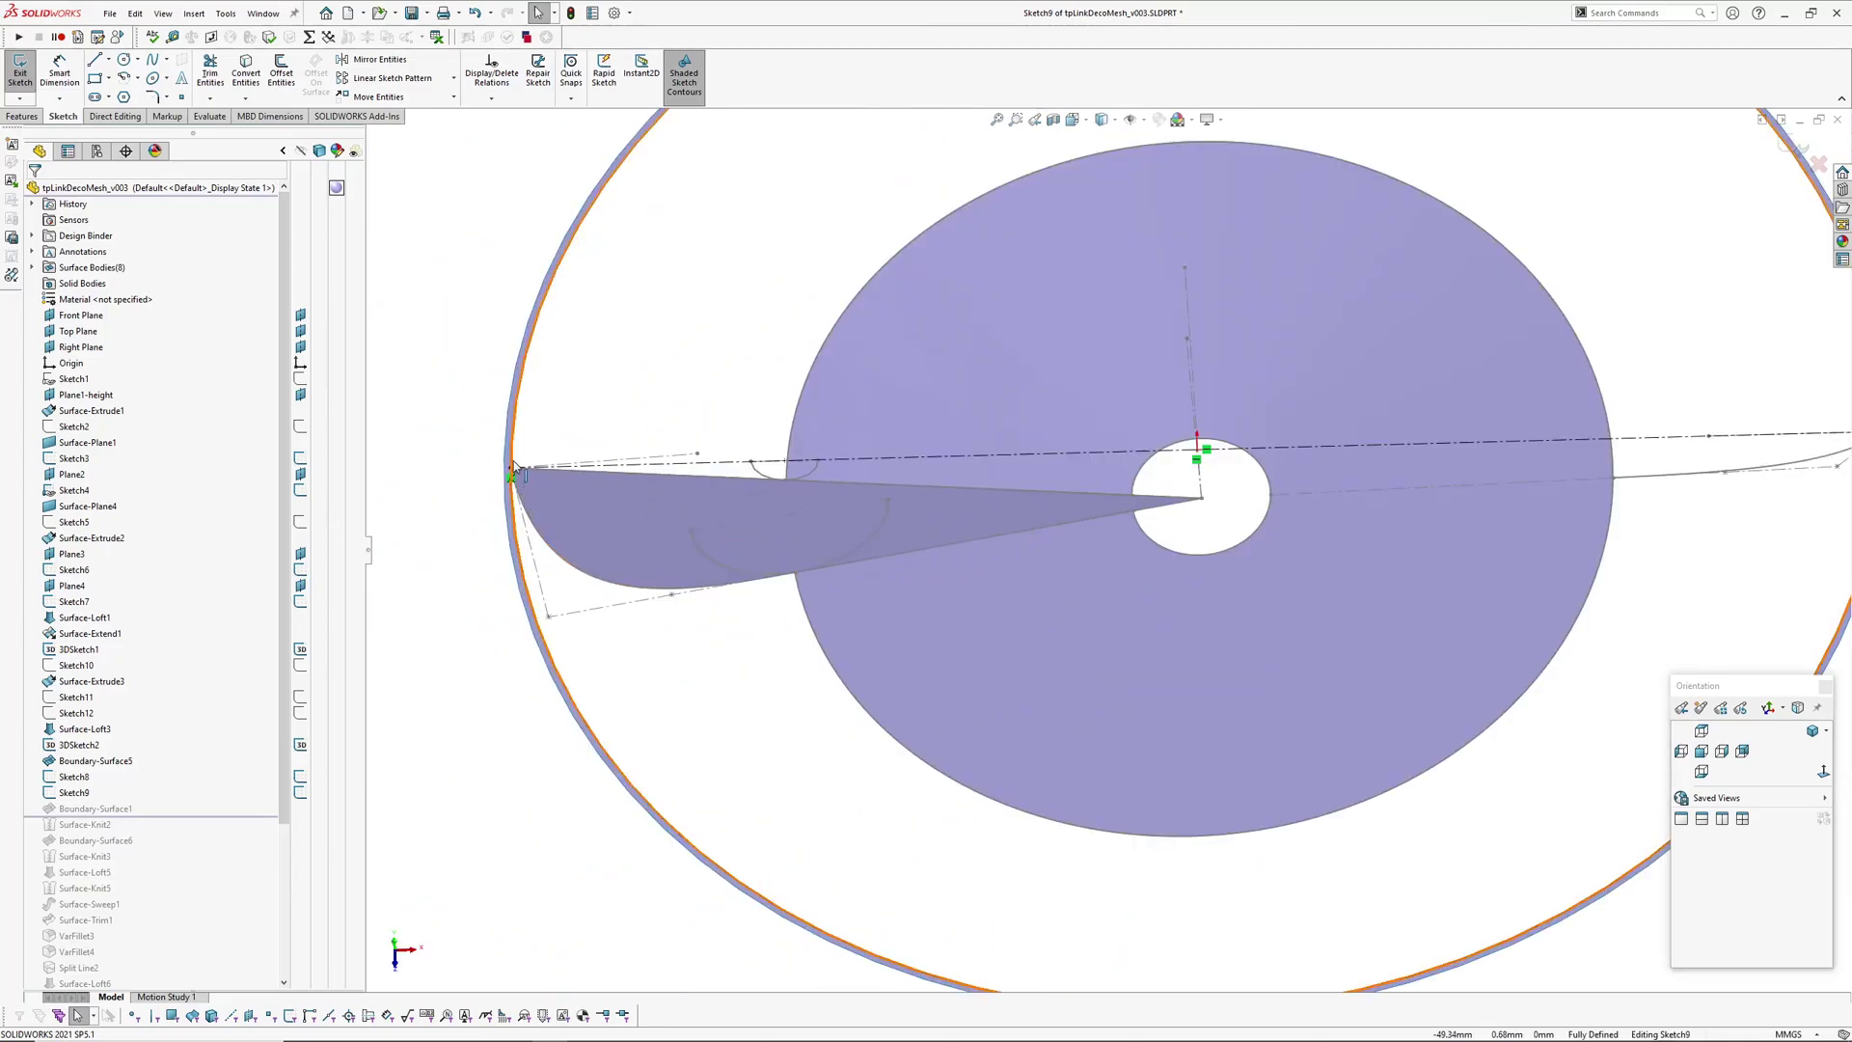
pyautogui.scroll(5, 897, 521)
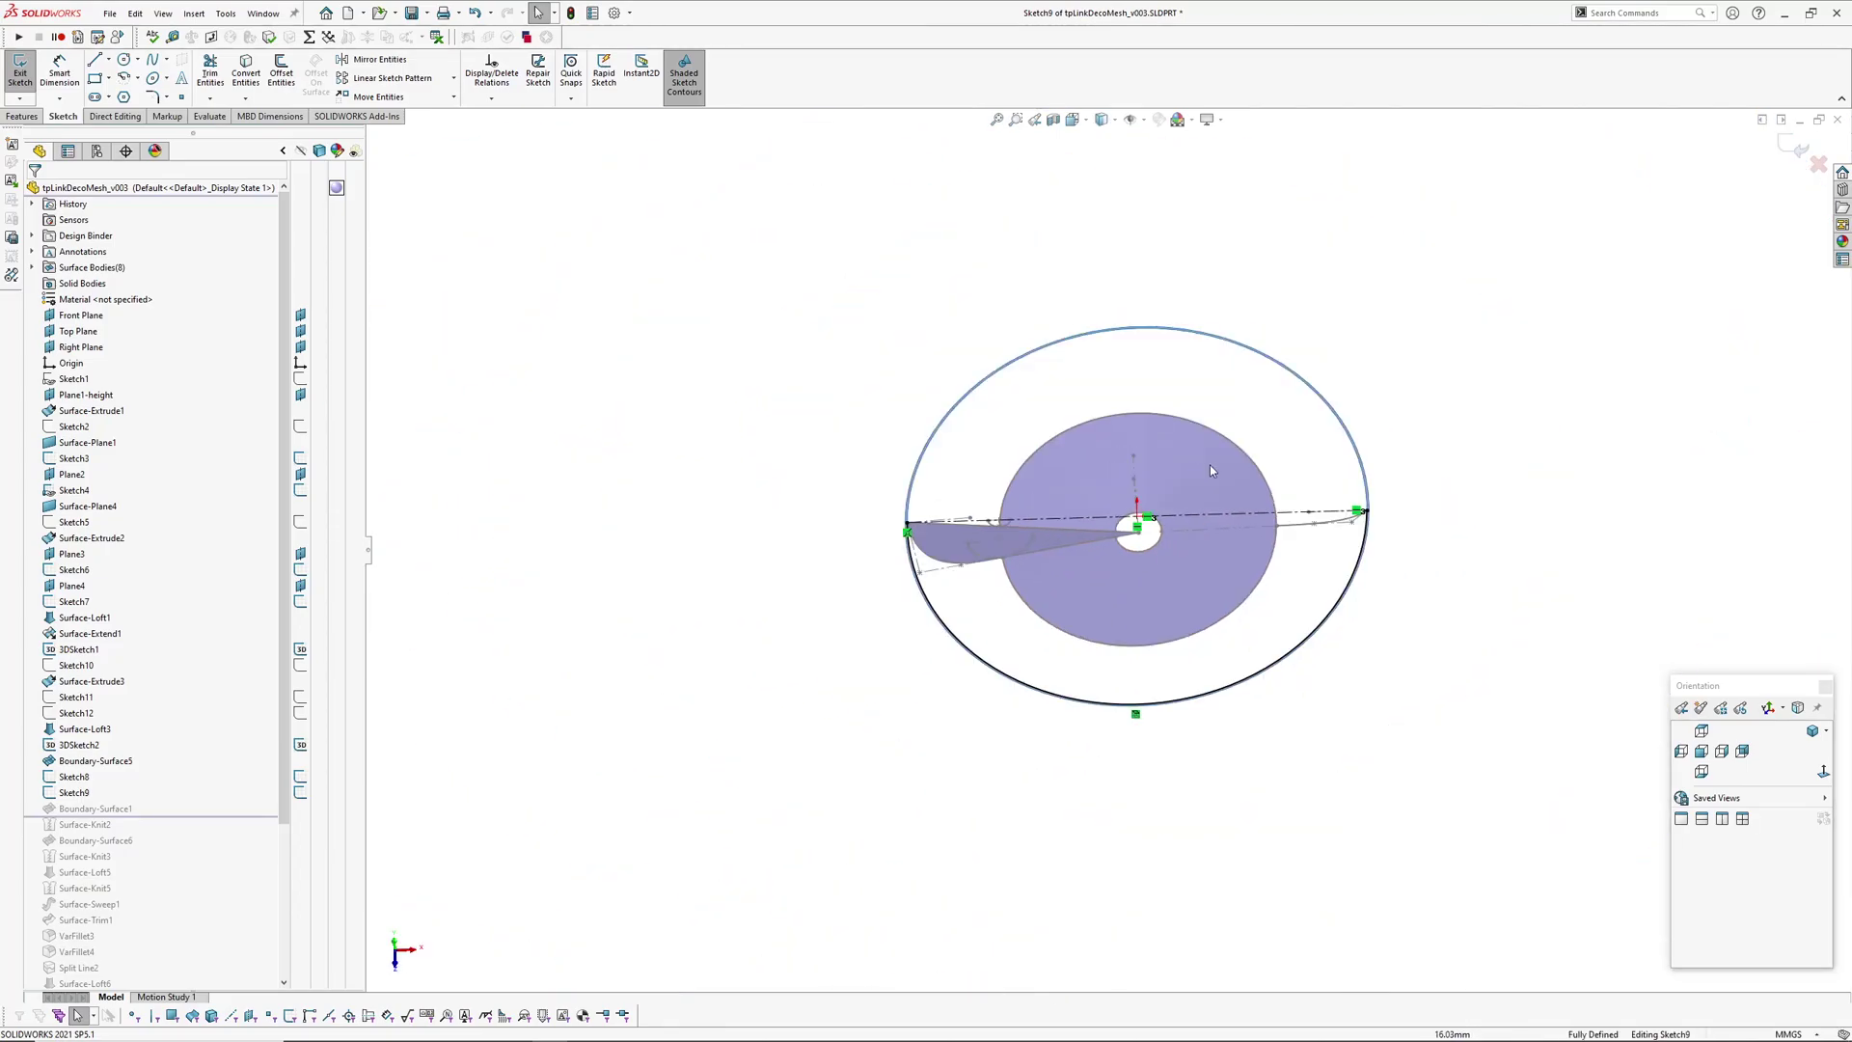
pyautogui.scroll(-3, 1286, 539)
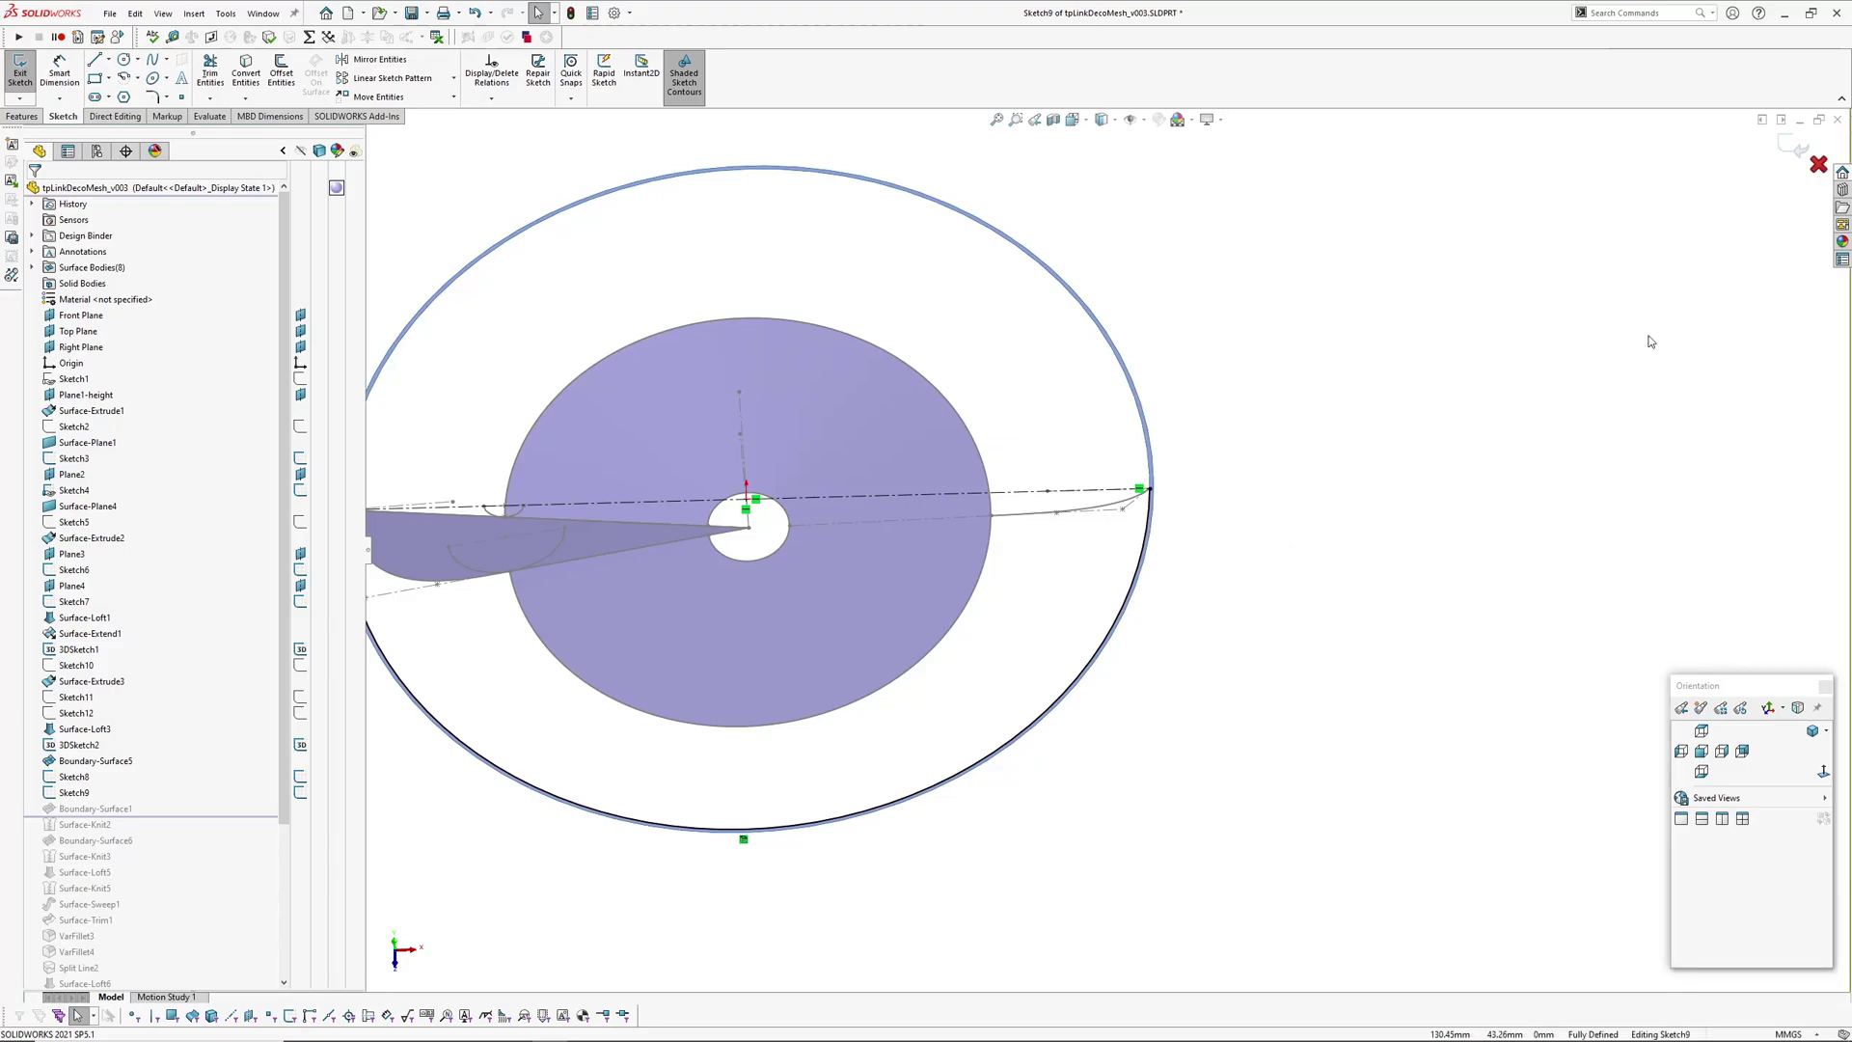
# Step: Open Boundary-Surface1's definition, review Sketch8 in Direction 1 and the Tangency To Face group in Direction 2, and close it
pyautogui.click(61, 802)
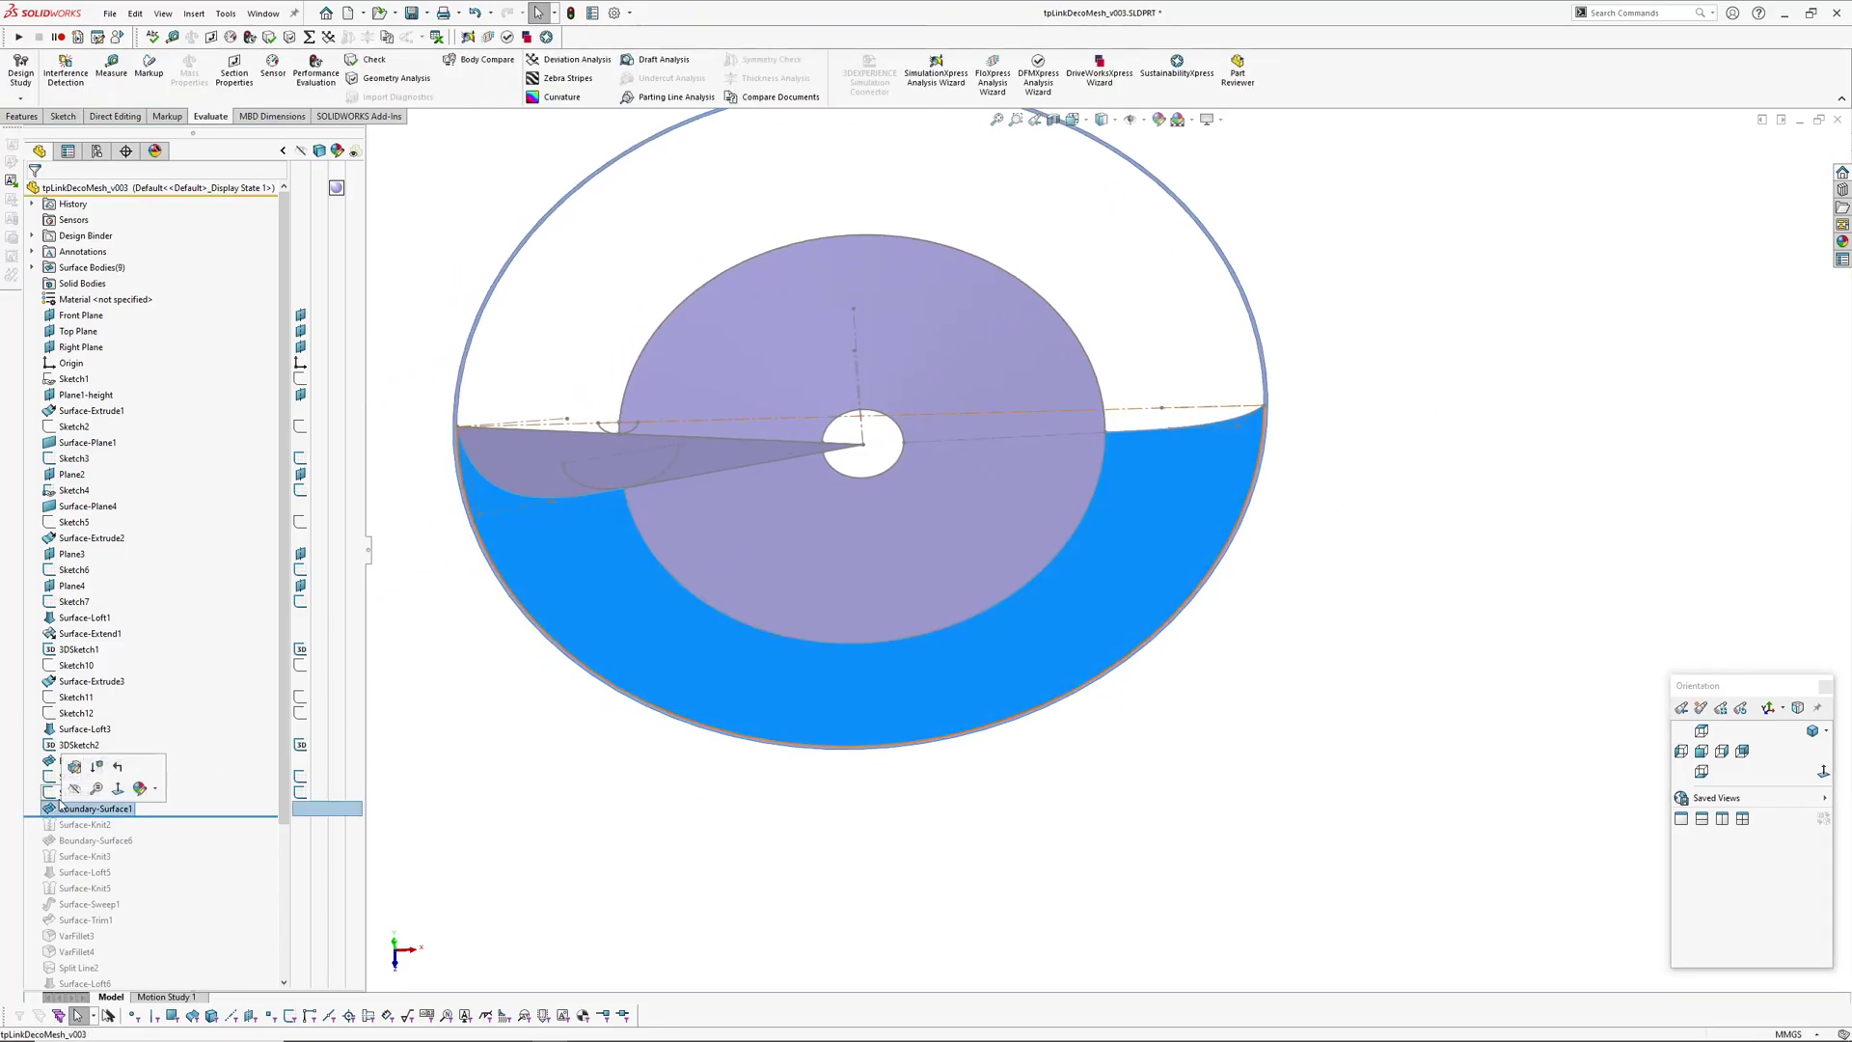
pyautogui.click(75, 769)
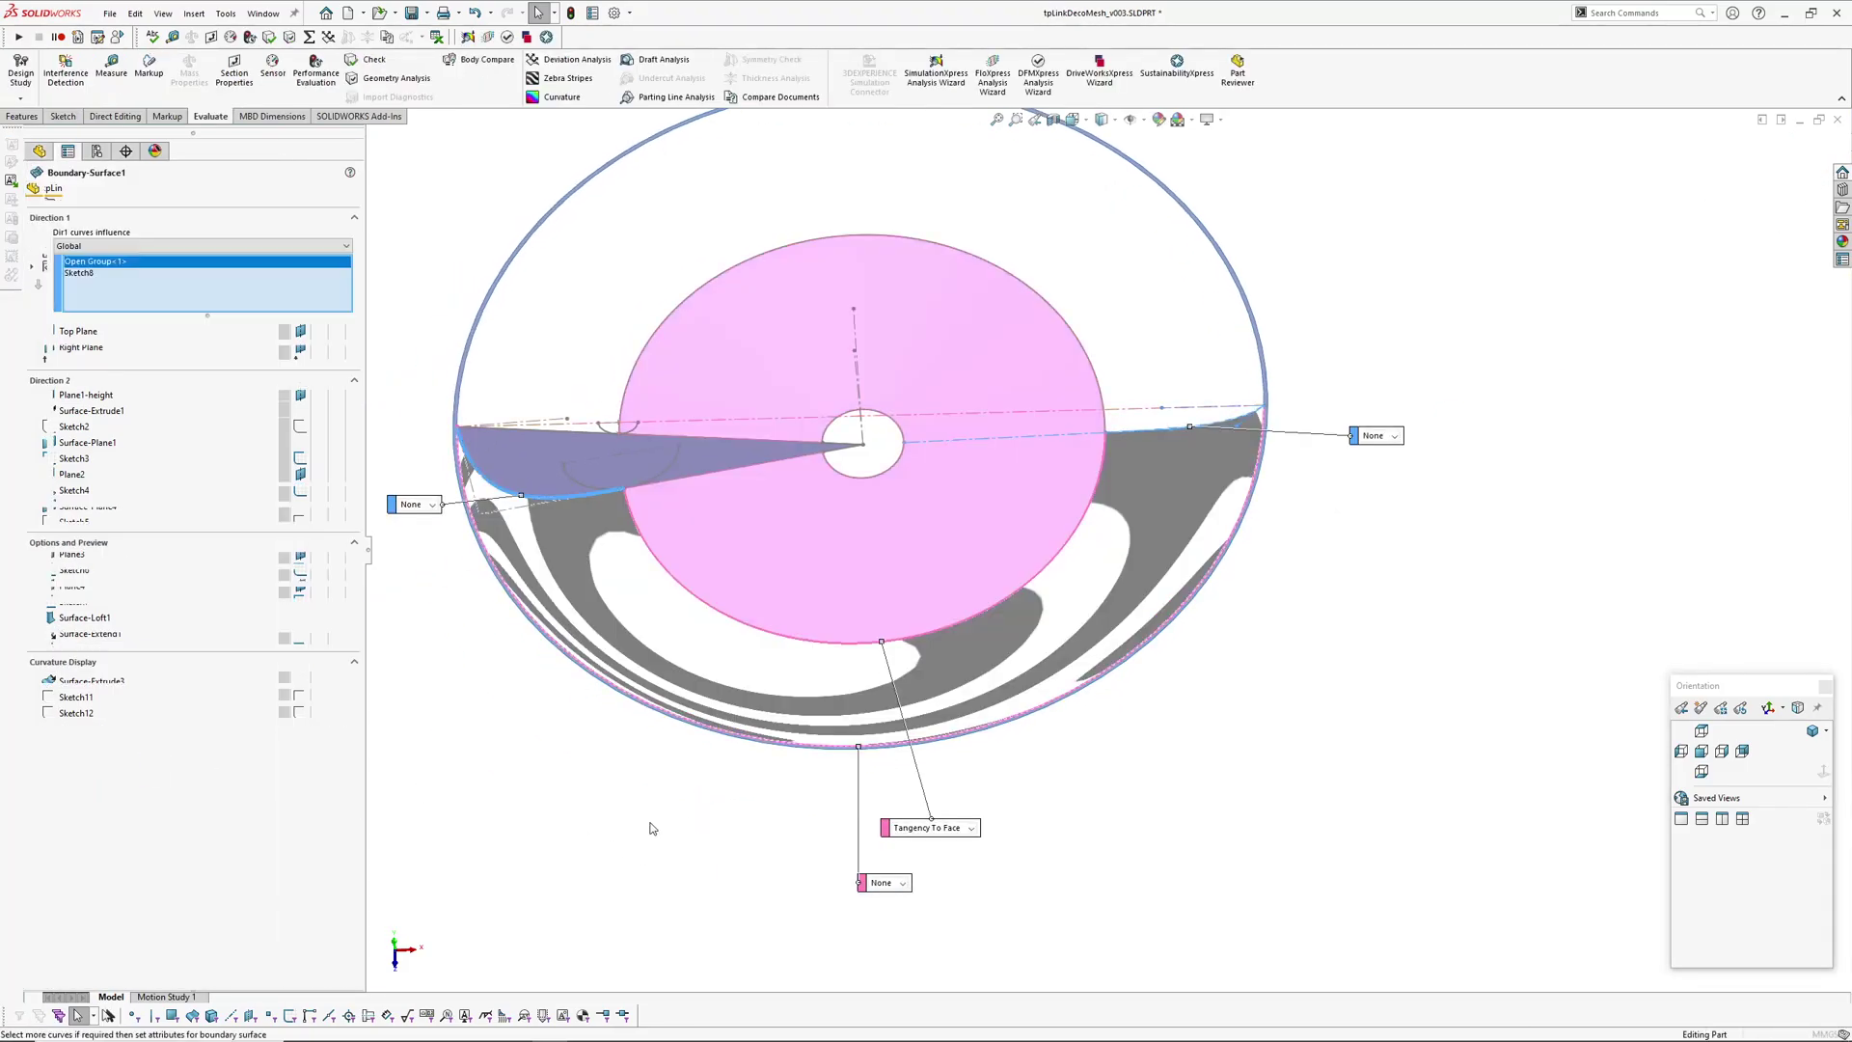
pyautogui.click(83, 273)
pyautogui.scroll(-2, 991, 573)
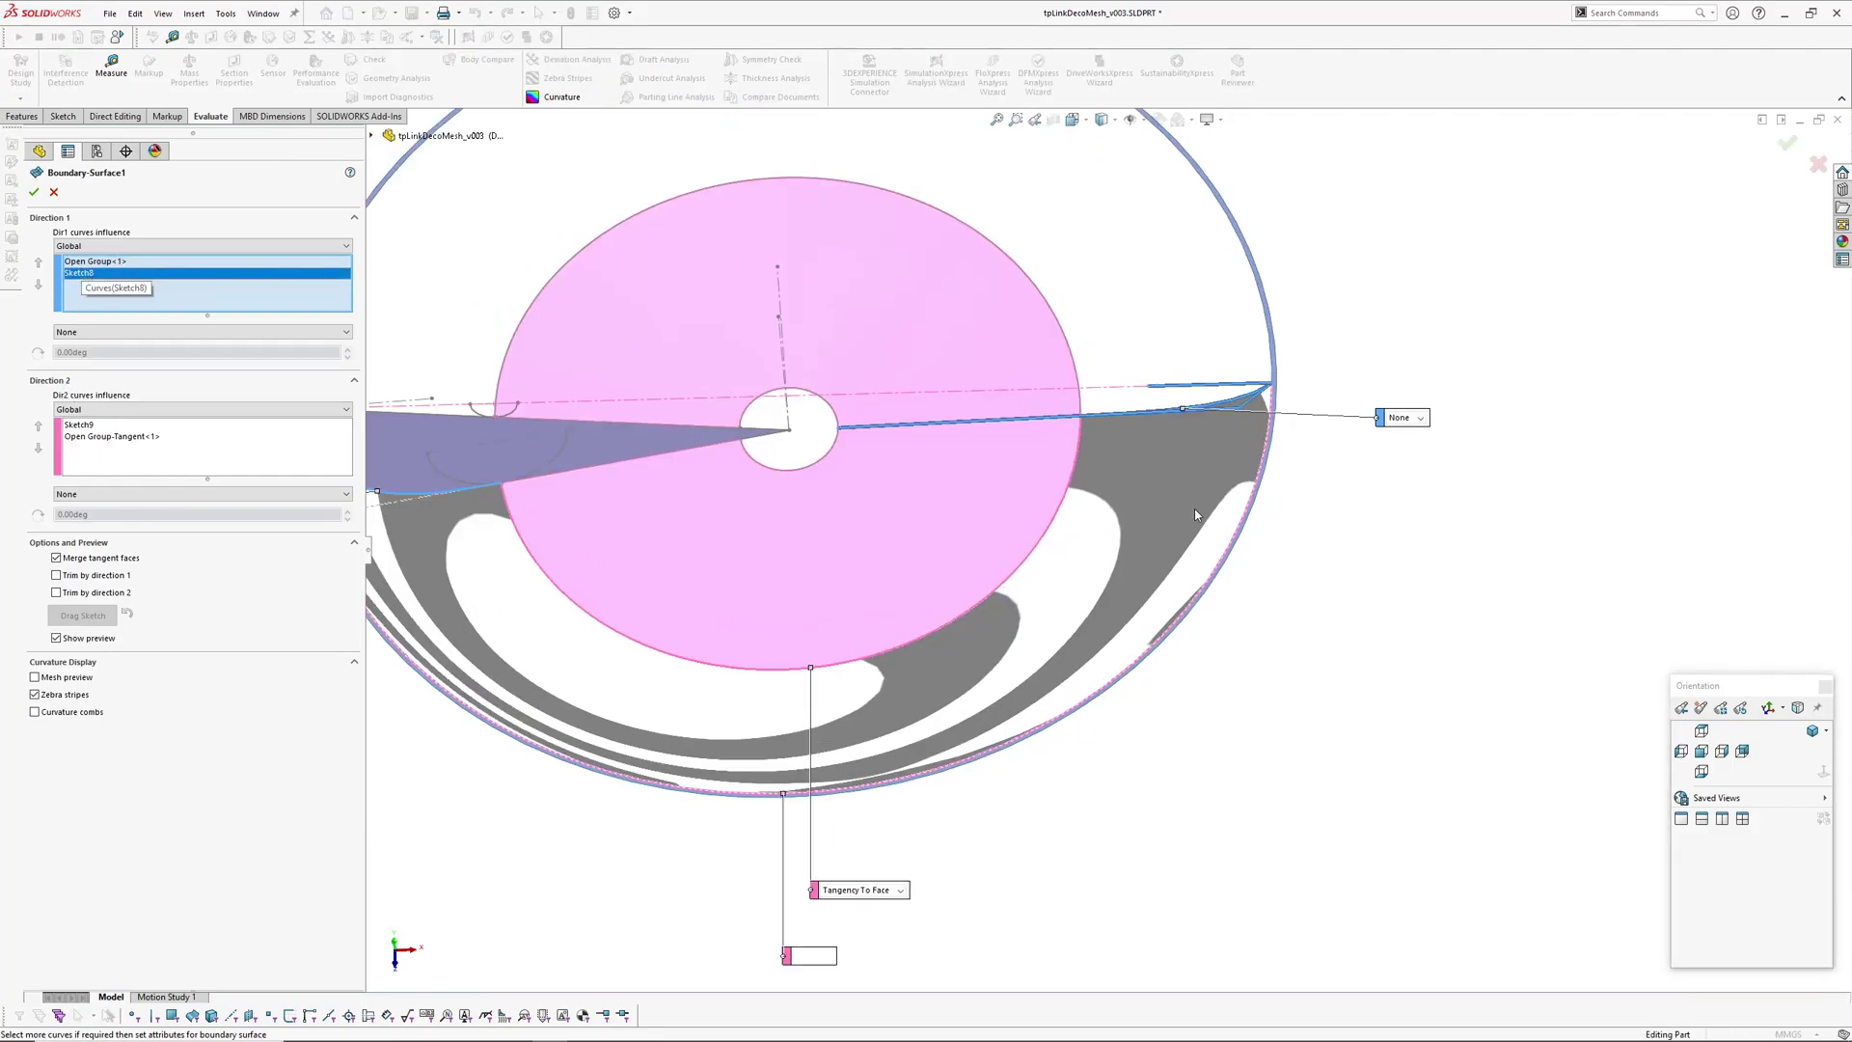
pyautogui.click(86, 436)
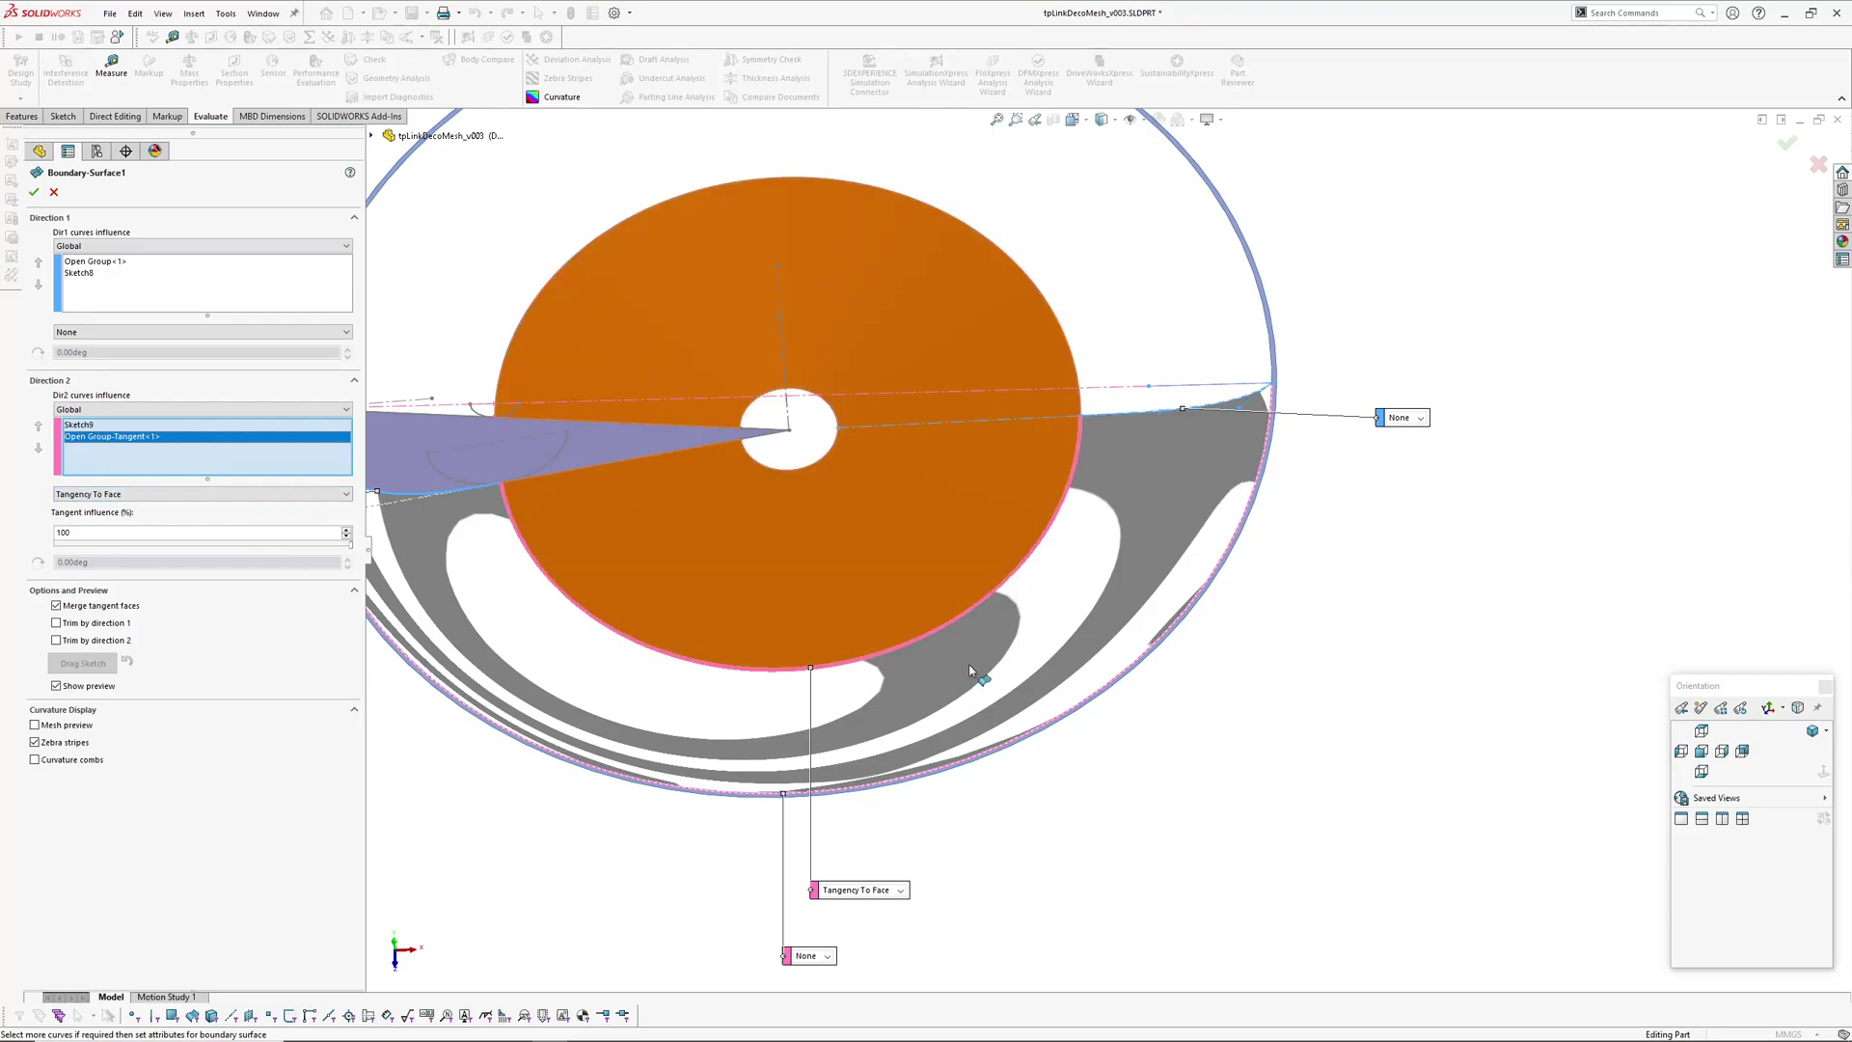
pyautogui.moveTo(975, 674); pyautogui.dragTo(1015, 676, button='middle')
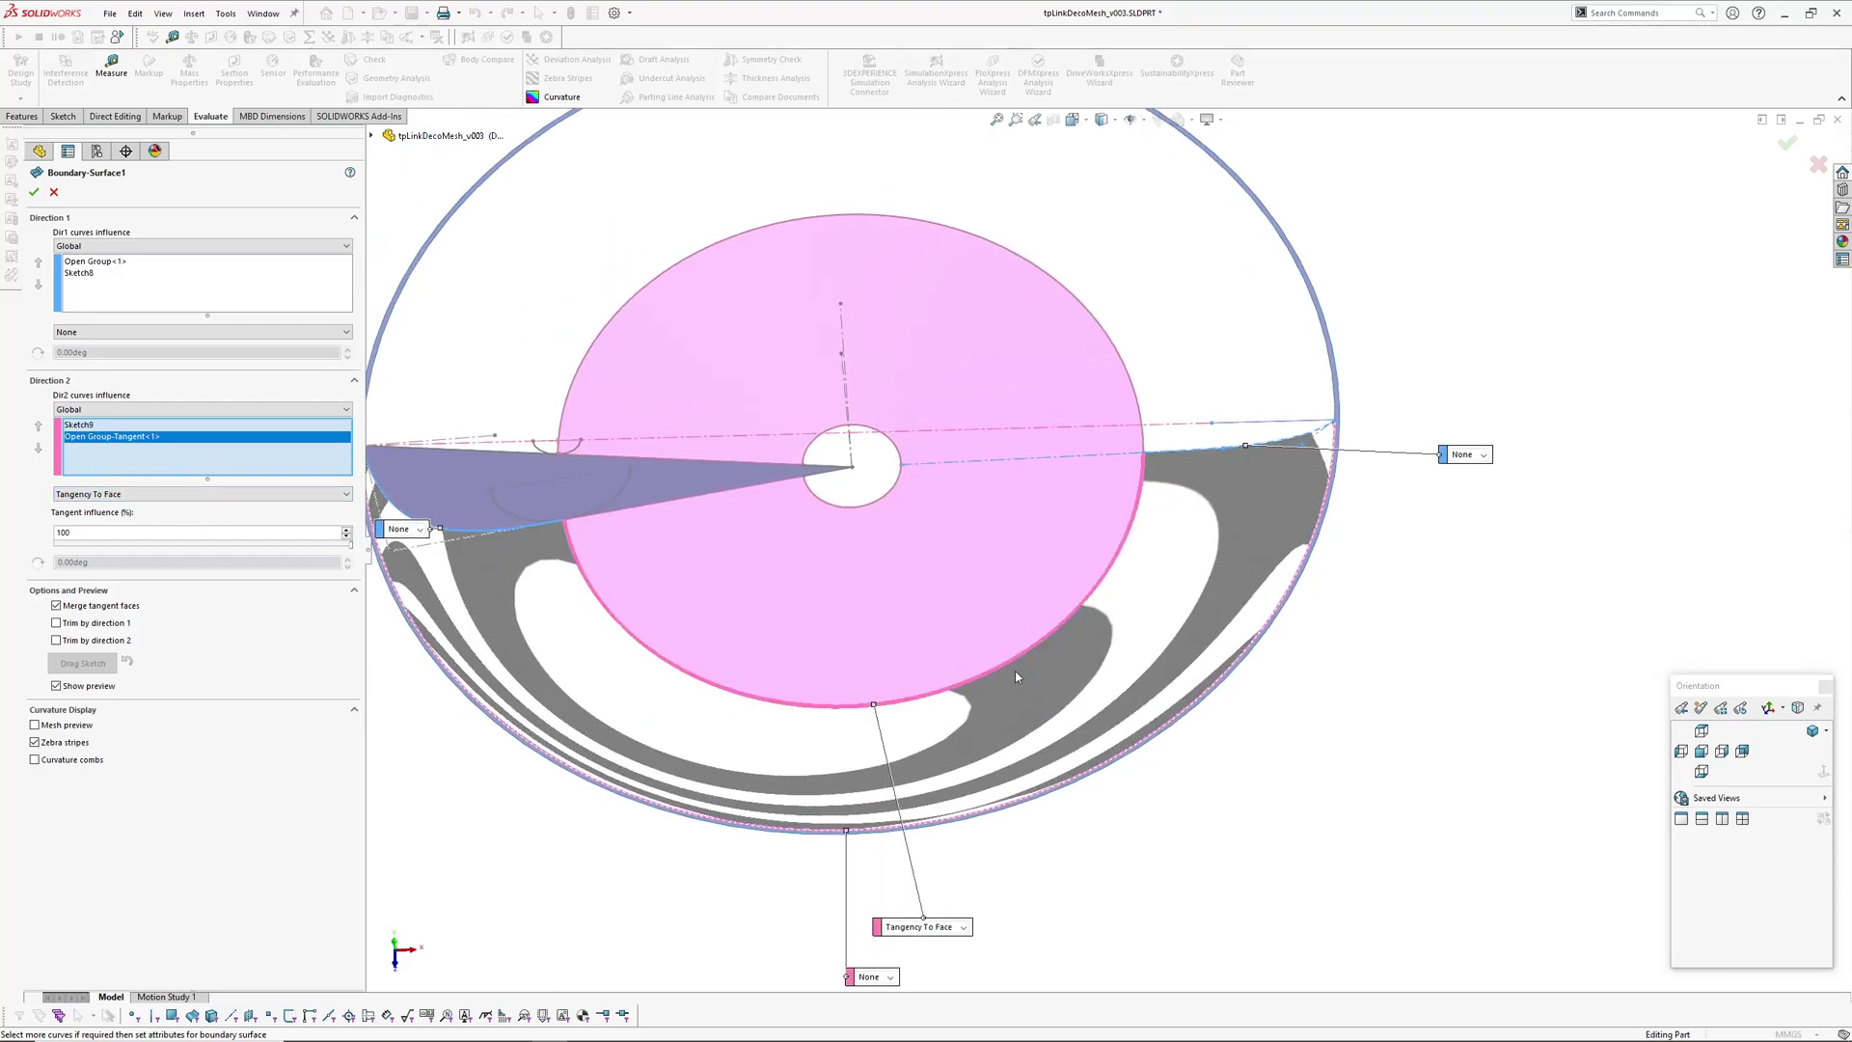
pyautogui.click(1788, 145)
# Step: Hide the sketches and turn on zebra stripes, framing the seam between the inner disc and Boundary-Surface1
pyautogui.moveTo(1004, 707); pyautogui.dragTo(1084, 707, button='middle')
pyautogui.moveTo(1081, 704); pyautogui.dragTo(1313, 578, button='right')
pyautogui.scroll(-1, 1317, 580)
pyautogui.keyDown('ctrl'); pyautogui.moveTo(1318, 553); pyautogui.dragTo(1111, 516, button='middle'); pyautogui.keyUp('ctrl')
pyautogui.moveTo(1111, 516); pyautogui.dragTo(1128, 438, button='middle')
pyautogui.press('h')
pyautogui.scroll(-3, 1124, 517)
pyautogui.press('Return')
pyautogui.scroll(-5, 1128, 438)
pyautogui.click(1479, 454)
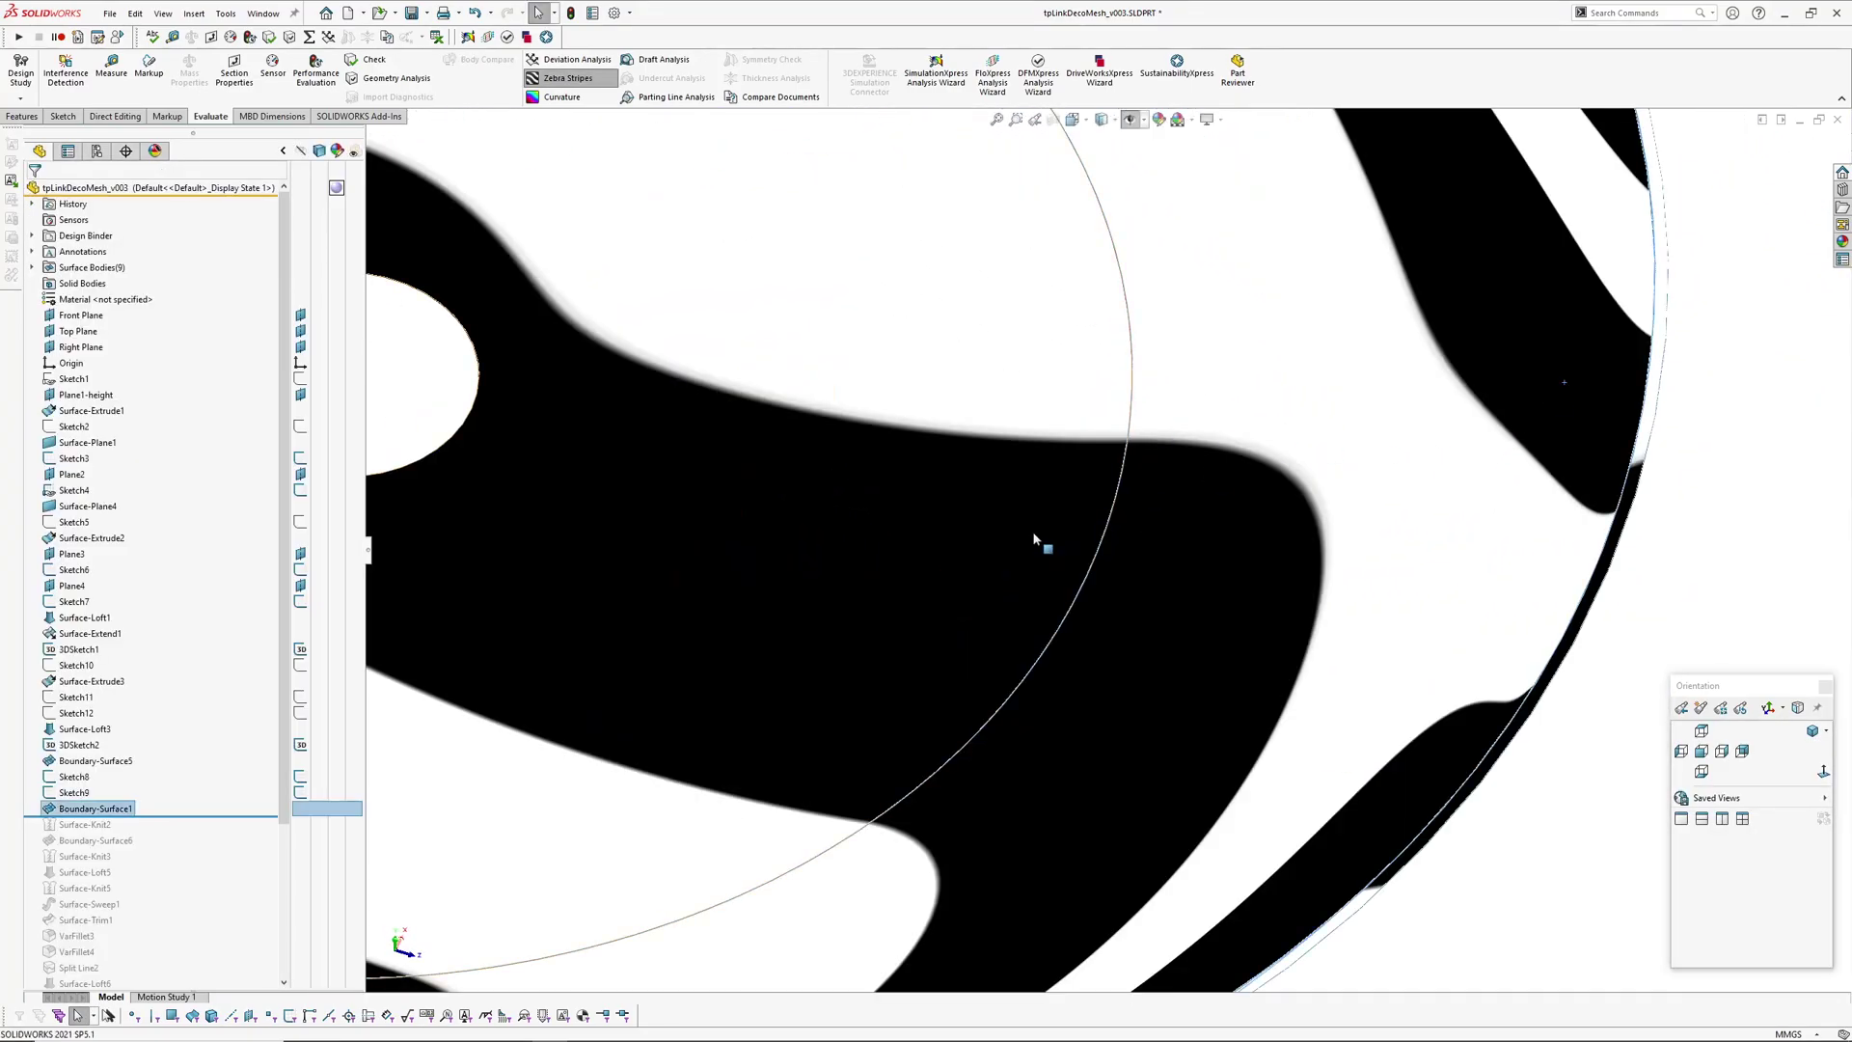
# Step: Check the zebra stripes' continuity across the seam between the inner disc and Boundary-Surface1, and turn the stripes off
pyautogui.scroll(6, 1034, 541)
pyautogui.moveTo(1170, 524); pyautogui.dragTo(1130, 600, button='middle')
pyautogui.scroll(-6, 1130, 600)
pyautogui.moveTo(1071, 533)
pyautogui.mouseDown(button='middle')
pyautogui.moveTo(1062, 409)
pyautogui.moveTo(1038, 383)
pyautogui.moveTo(993, 393)
pyautogui.moveTo(1050, 653)
pyautogui.moveTo(1071, 620)
pyautogui.moveTo(1016, 414)
pyautogui.moveTo(1075, 570)
pyautogui.moveTo(1081, 691)
pyautogui.moveTo(1184, 640)
pyautogui.mouseUp(button='middle')
pyautogui.scroll(5, 1240, 707)
pyautogui.scroll(-5, 1066, 463)
pyautogui.scroll(5, 1015, 683)
pyautogui.moveTo(1015, 683); pyautogui.dragTo(1003, 453, button='middle')
pyautogui.press('Escape')
pyautogui.scroll(2, 1101, 588)
pyautogui.moveTo(1099, 610); pyautogui.dragTo(1016, 819, button='middle')
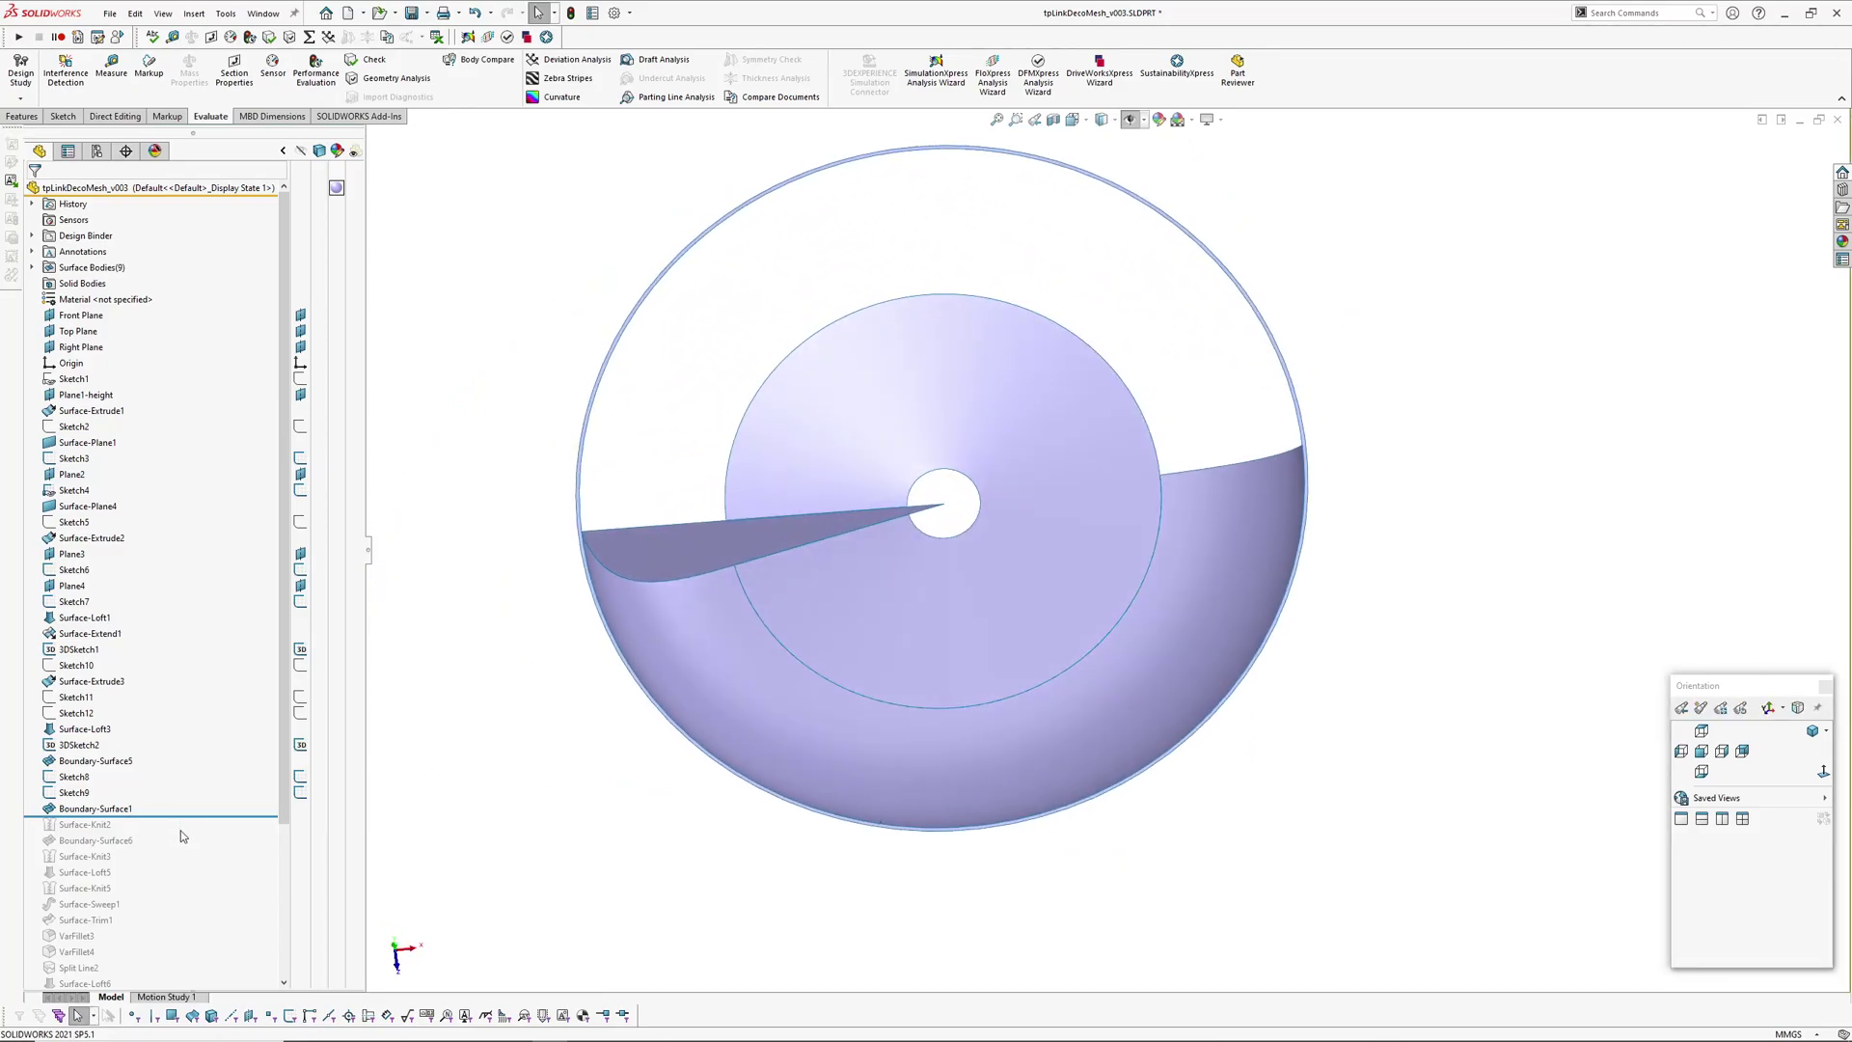
# Step: Roll the feature history forward past Boundary-Surface6 and open that surface's definition
pyautogui.moveTo(183, 816); pyautogui.dragTo(189, 848)
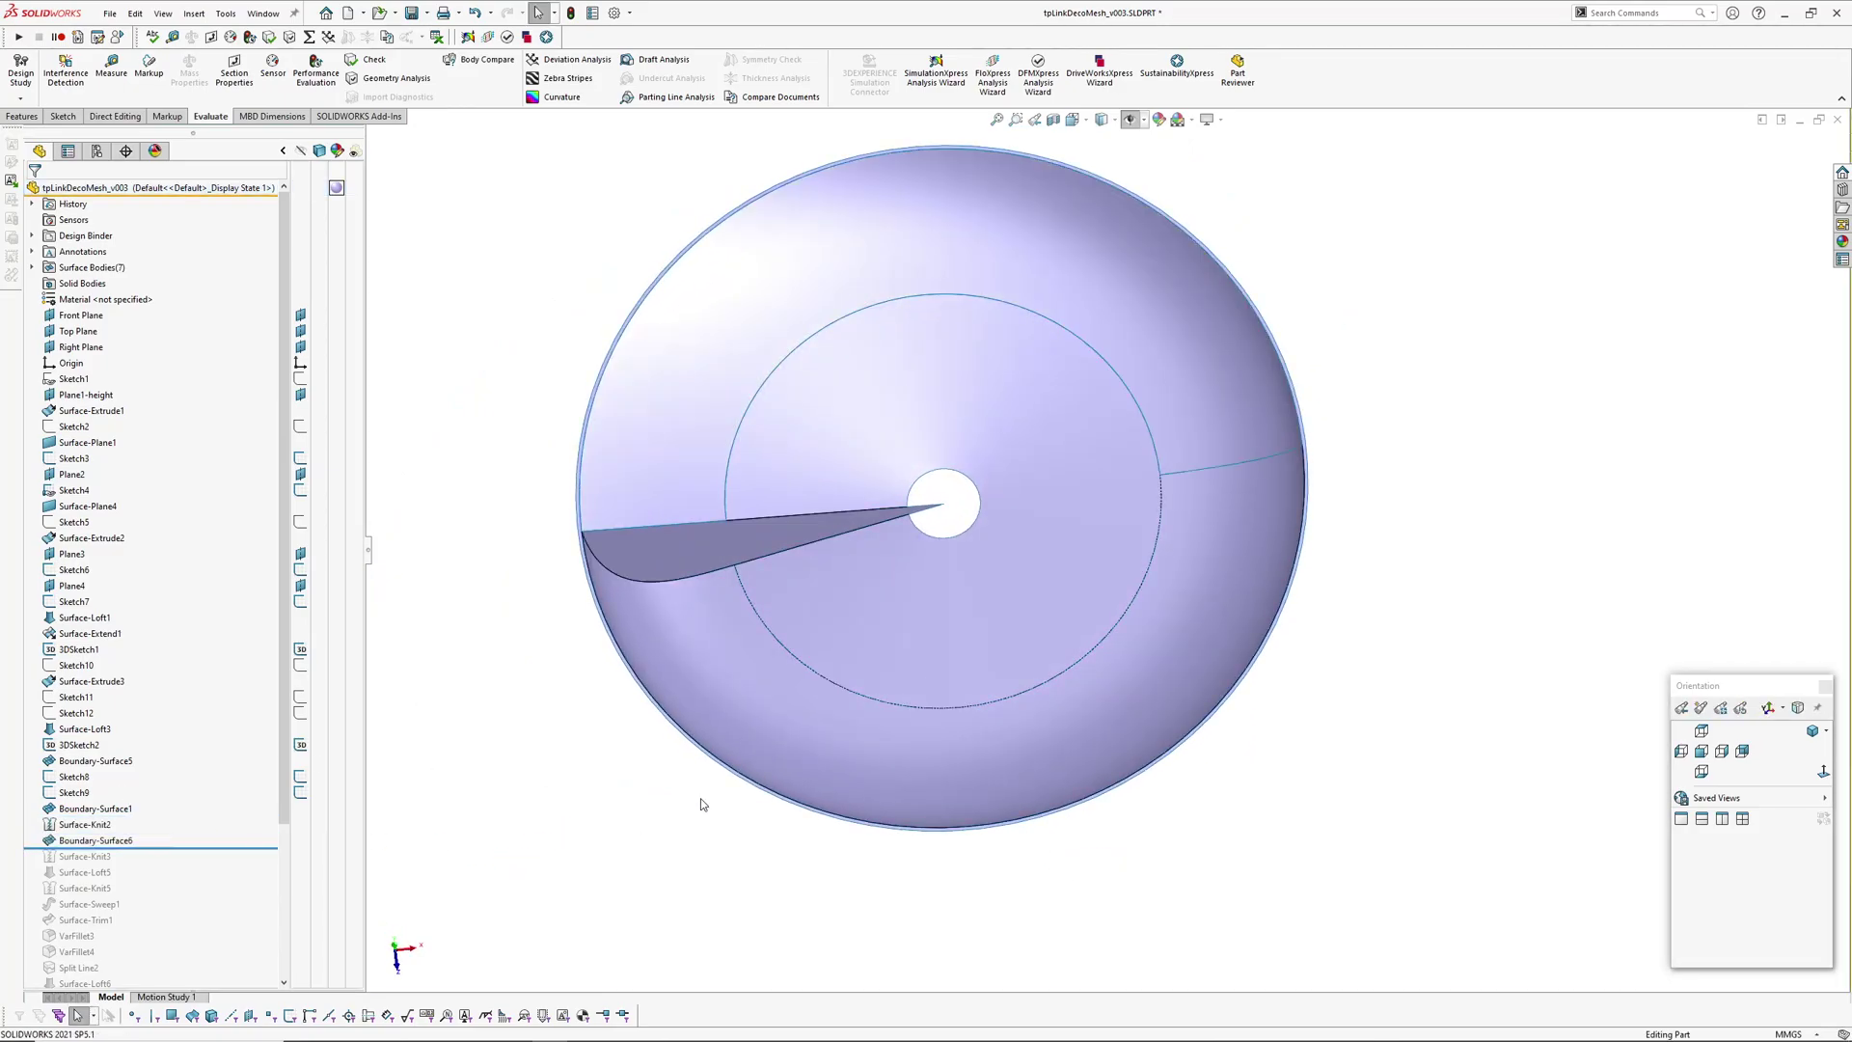
pyautogui.moveTo(826, 367); pyautogui.dragTo(826, 305, button='middle')
pyautogui.click(825, 287)
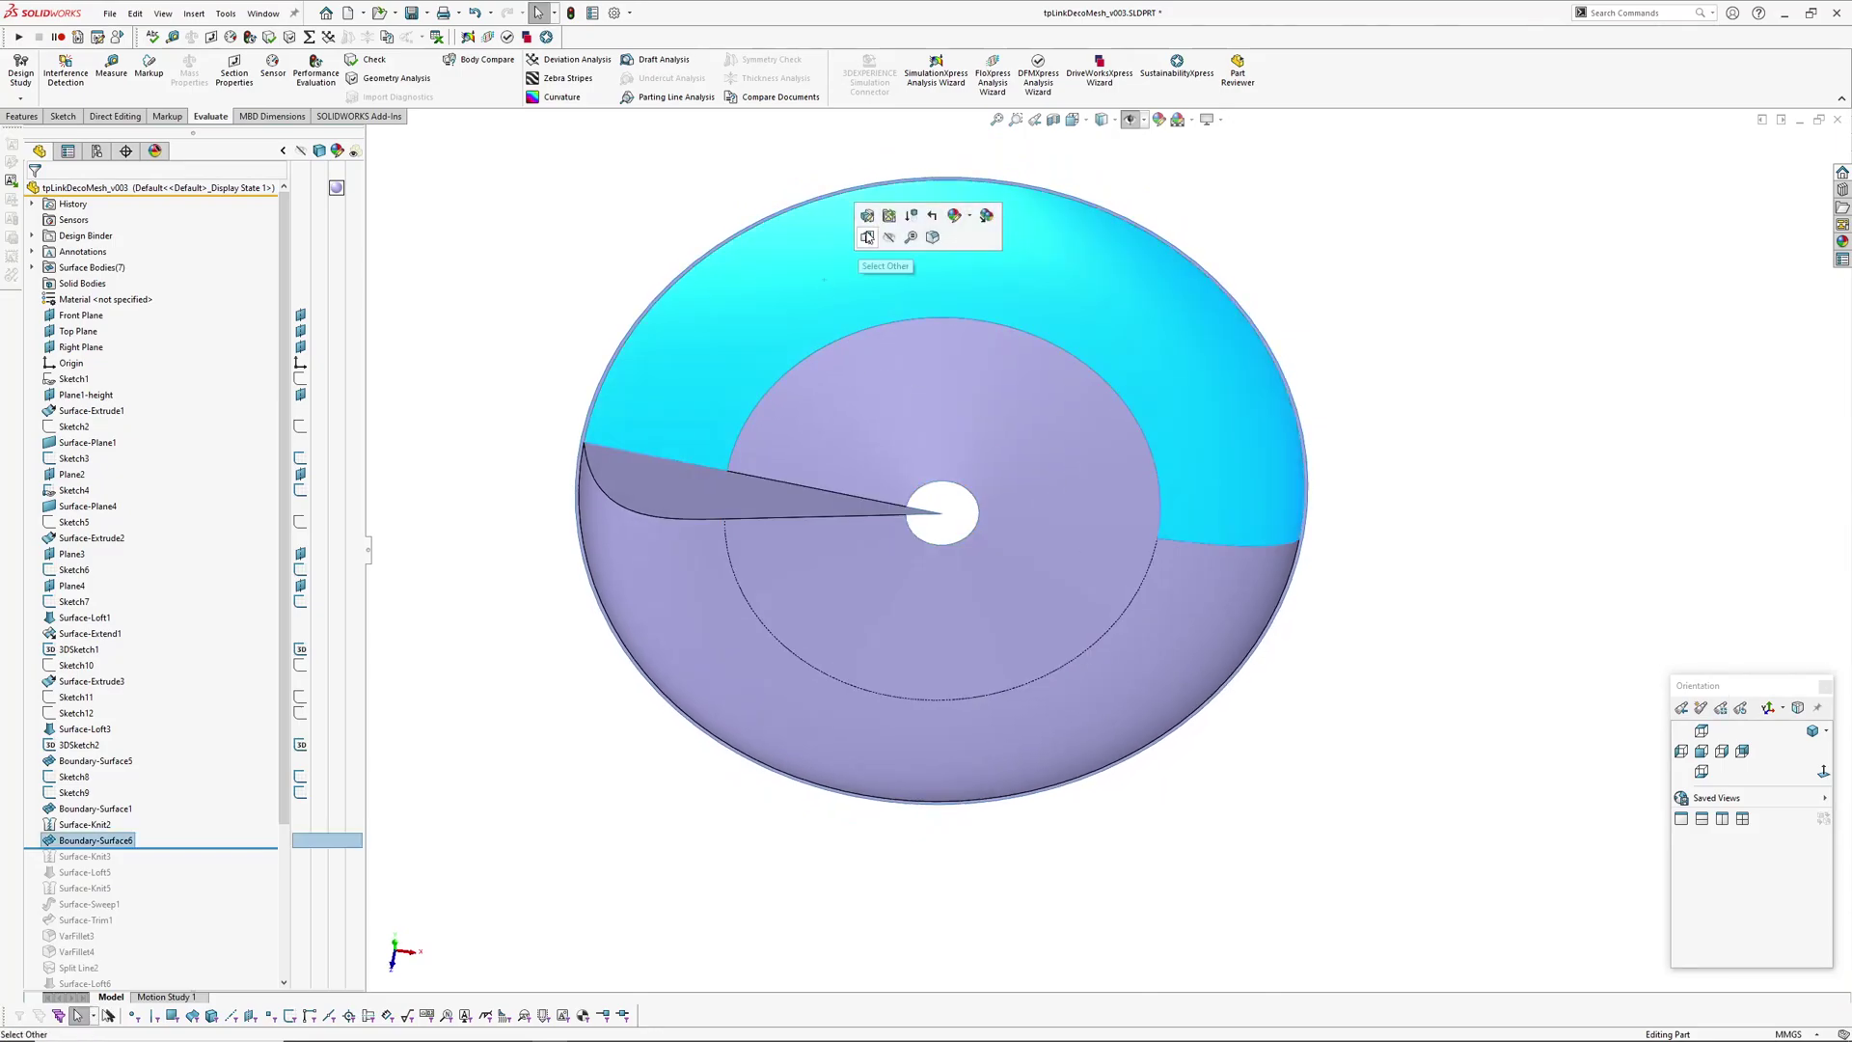
pyautogui.click(867, 216)
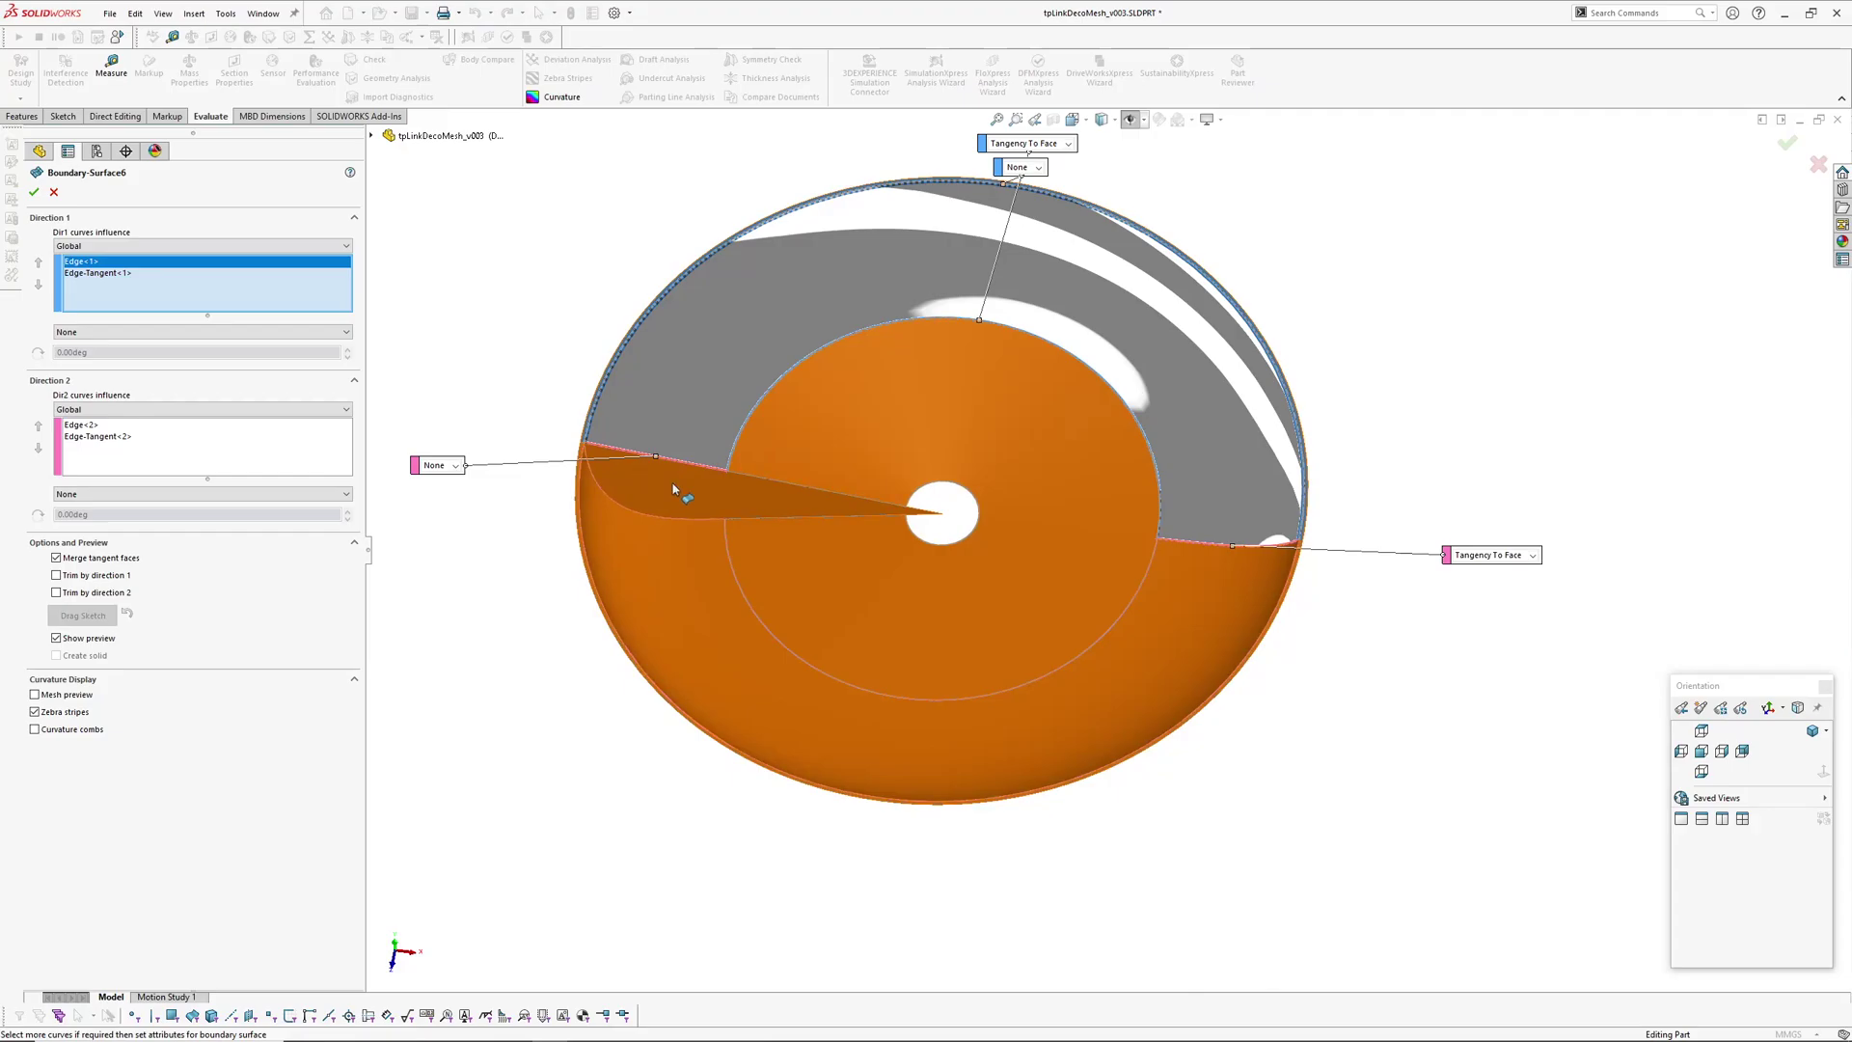
# Step: Review the Edge-Tangent curves and their tangency settings in both directions of Boundary-Surface6, and close the definition without changes
pyautogui.keyDown('ctrl'); pyautogui.moveTo(721, 504); pyautogui.dragTo(730, 557, button='middle'); pyautogui.keyUp('ctrl')
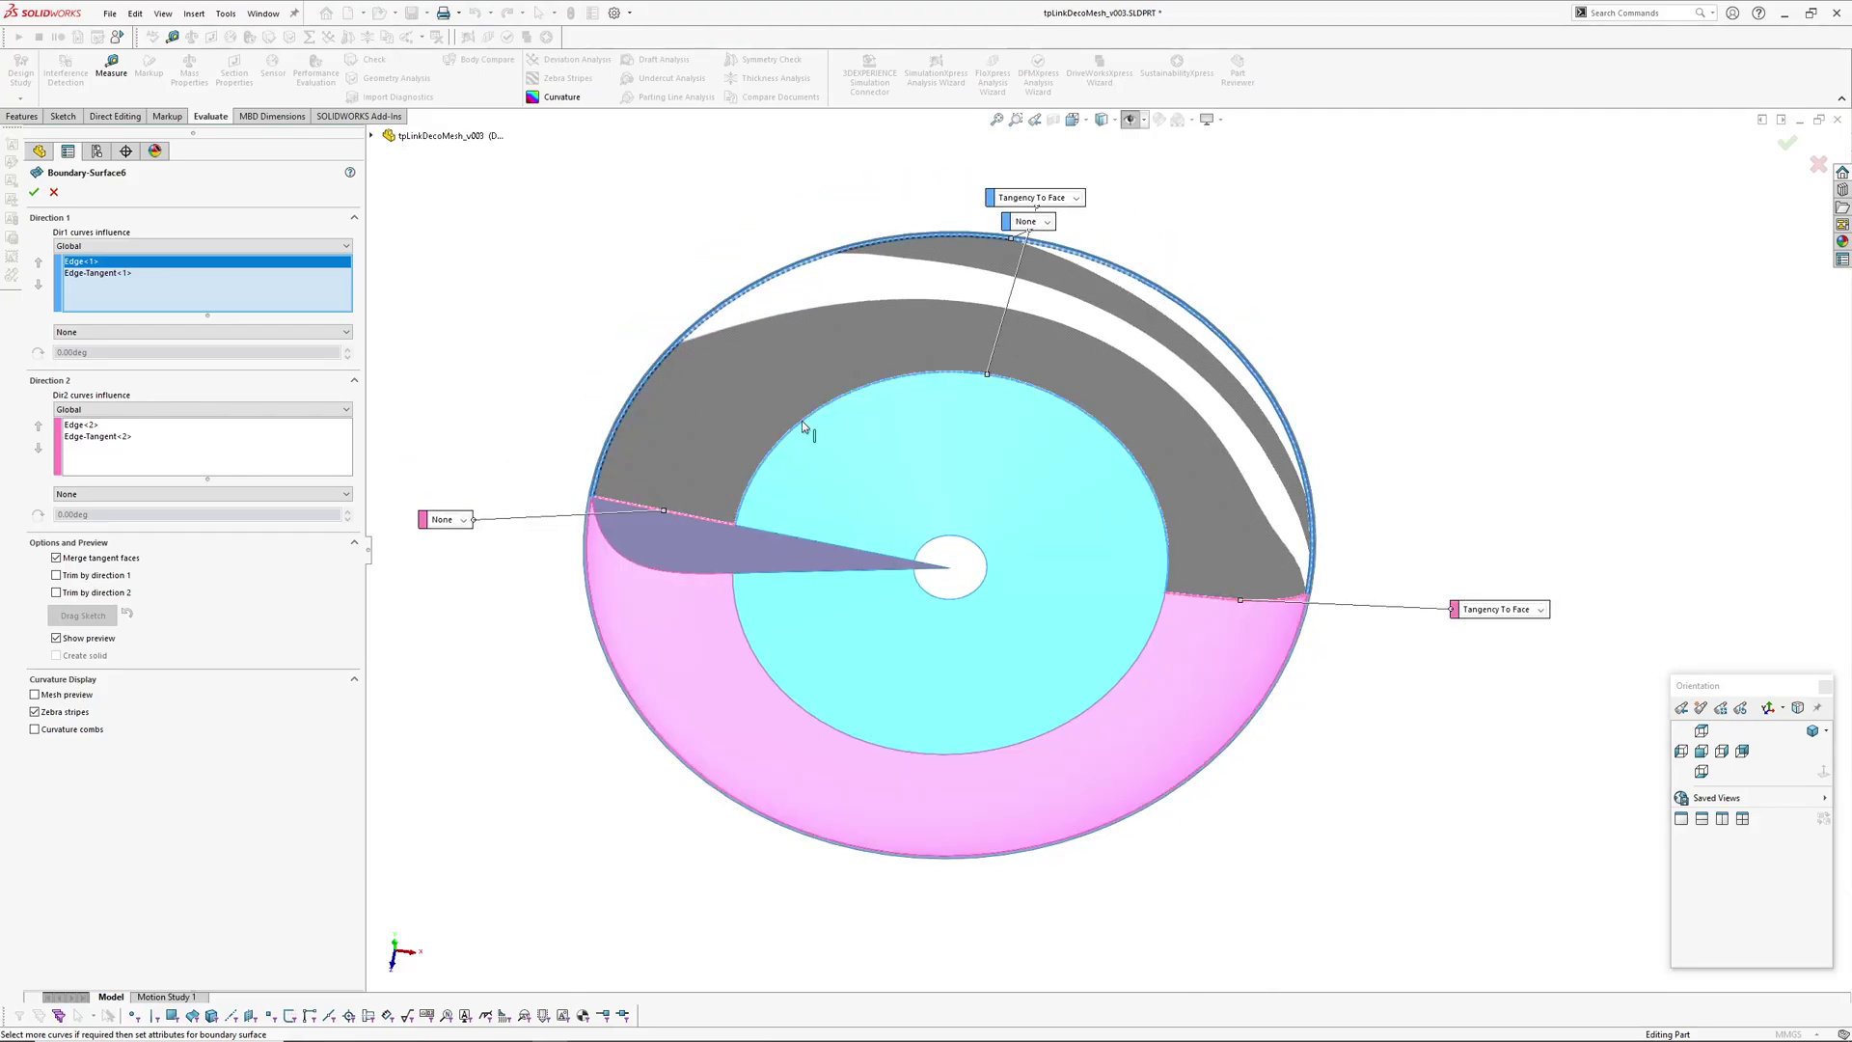
pyautogui.click(83, 274)
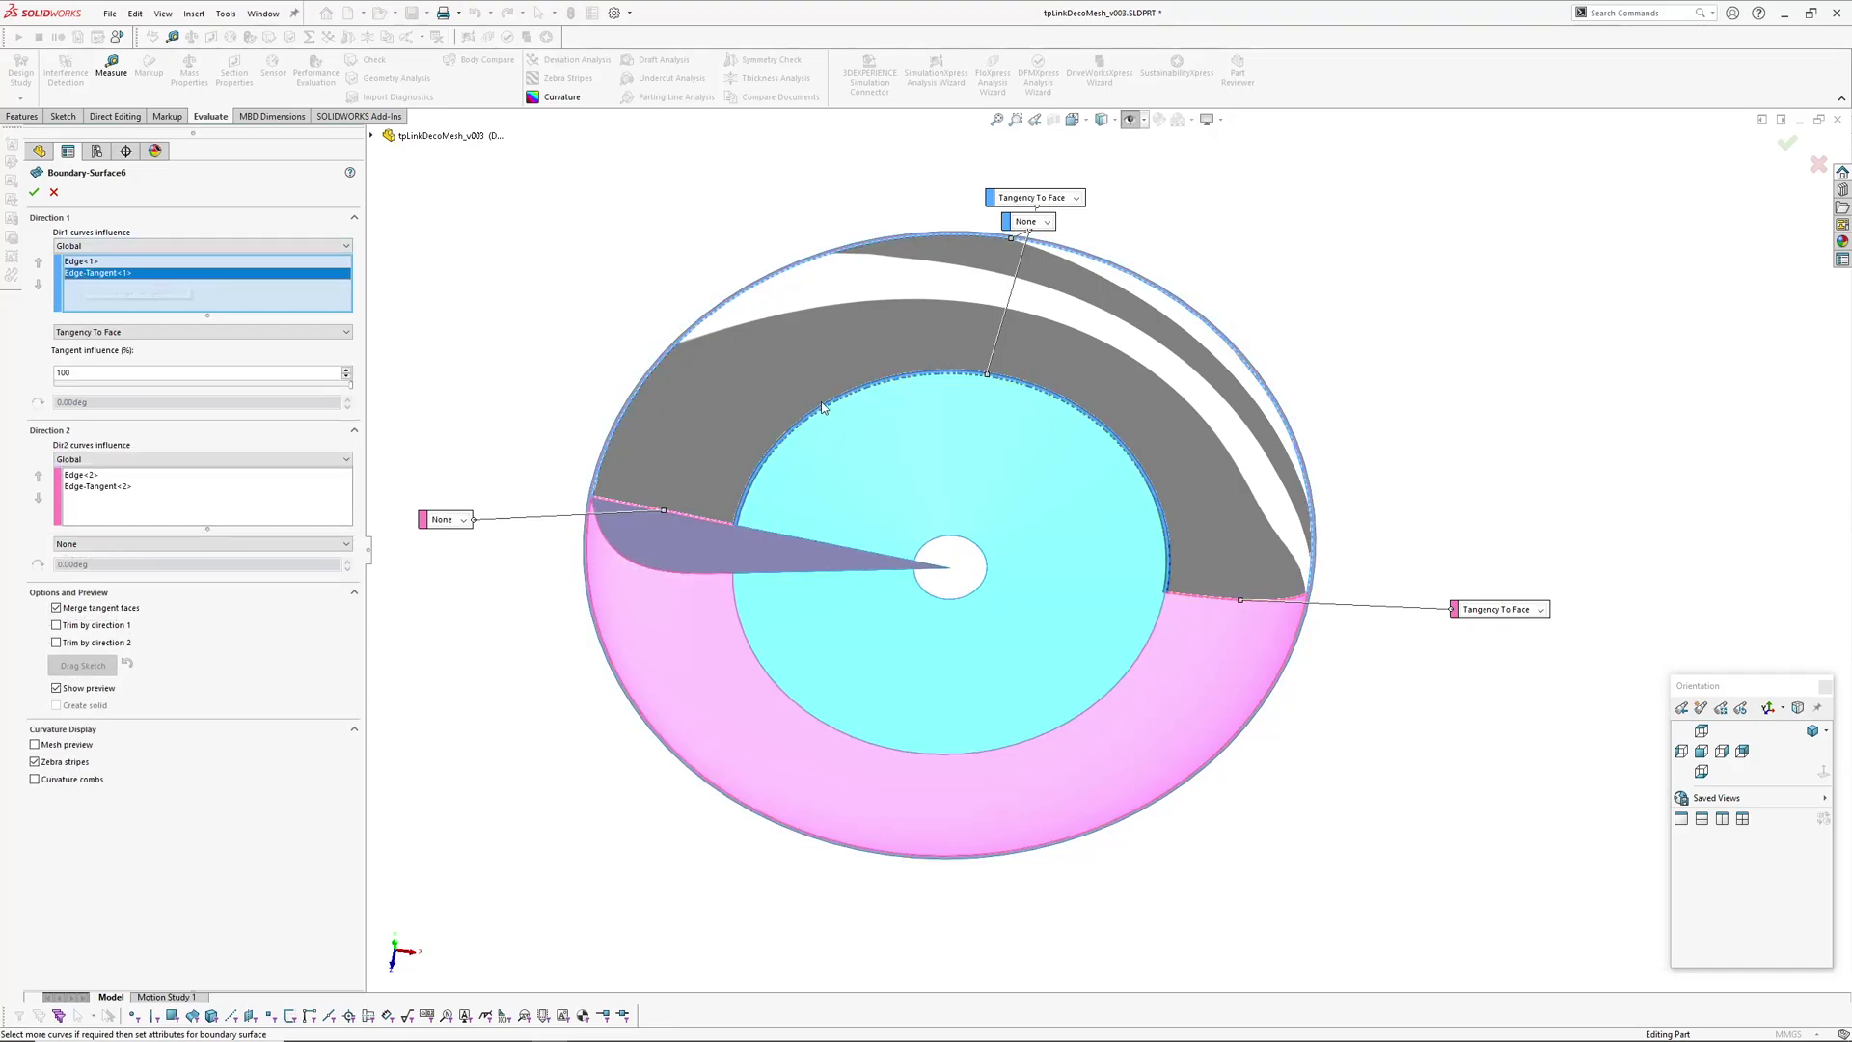
pyautogui.click(101, 487)
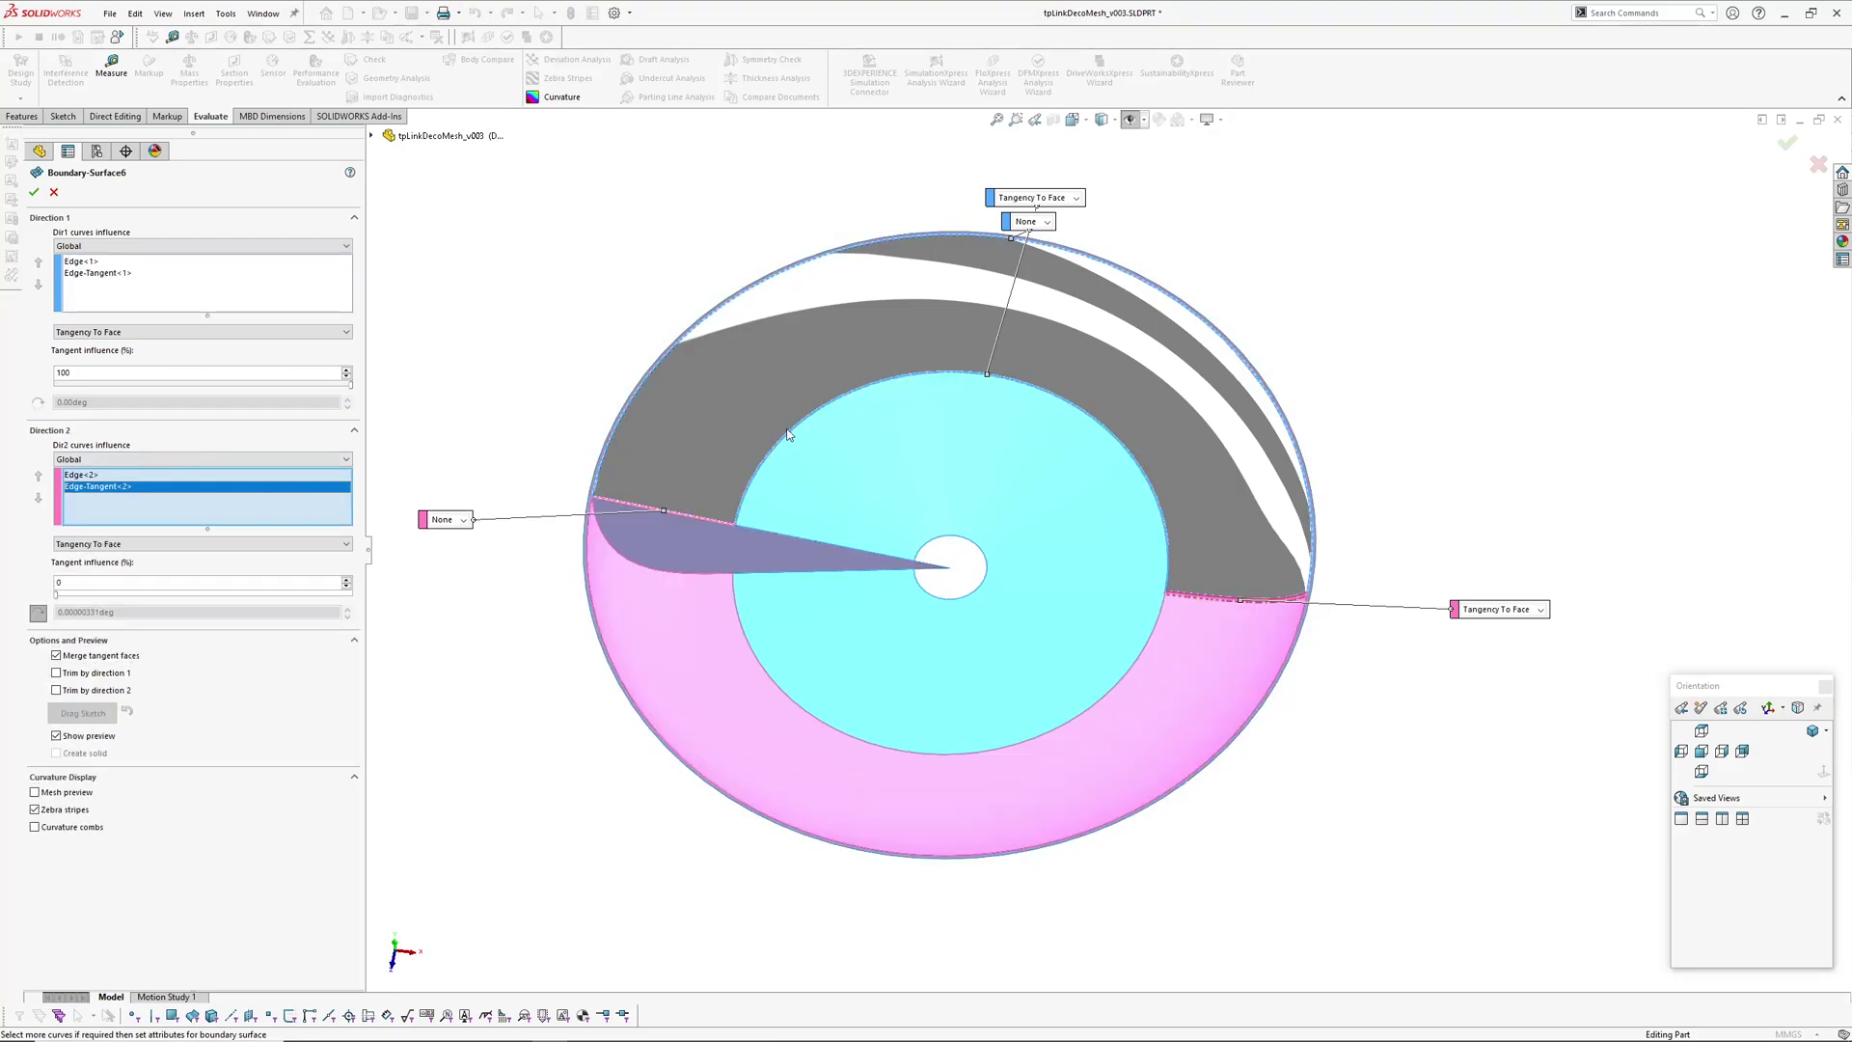
pyautogui.click(122, 272)
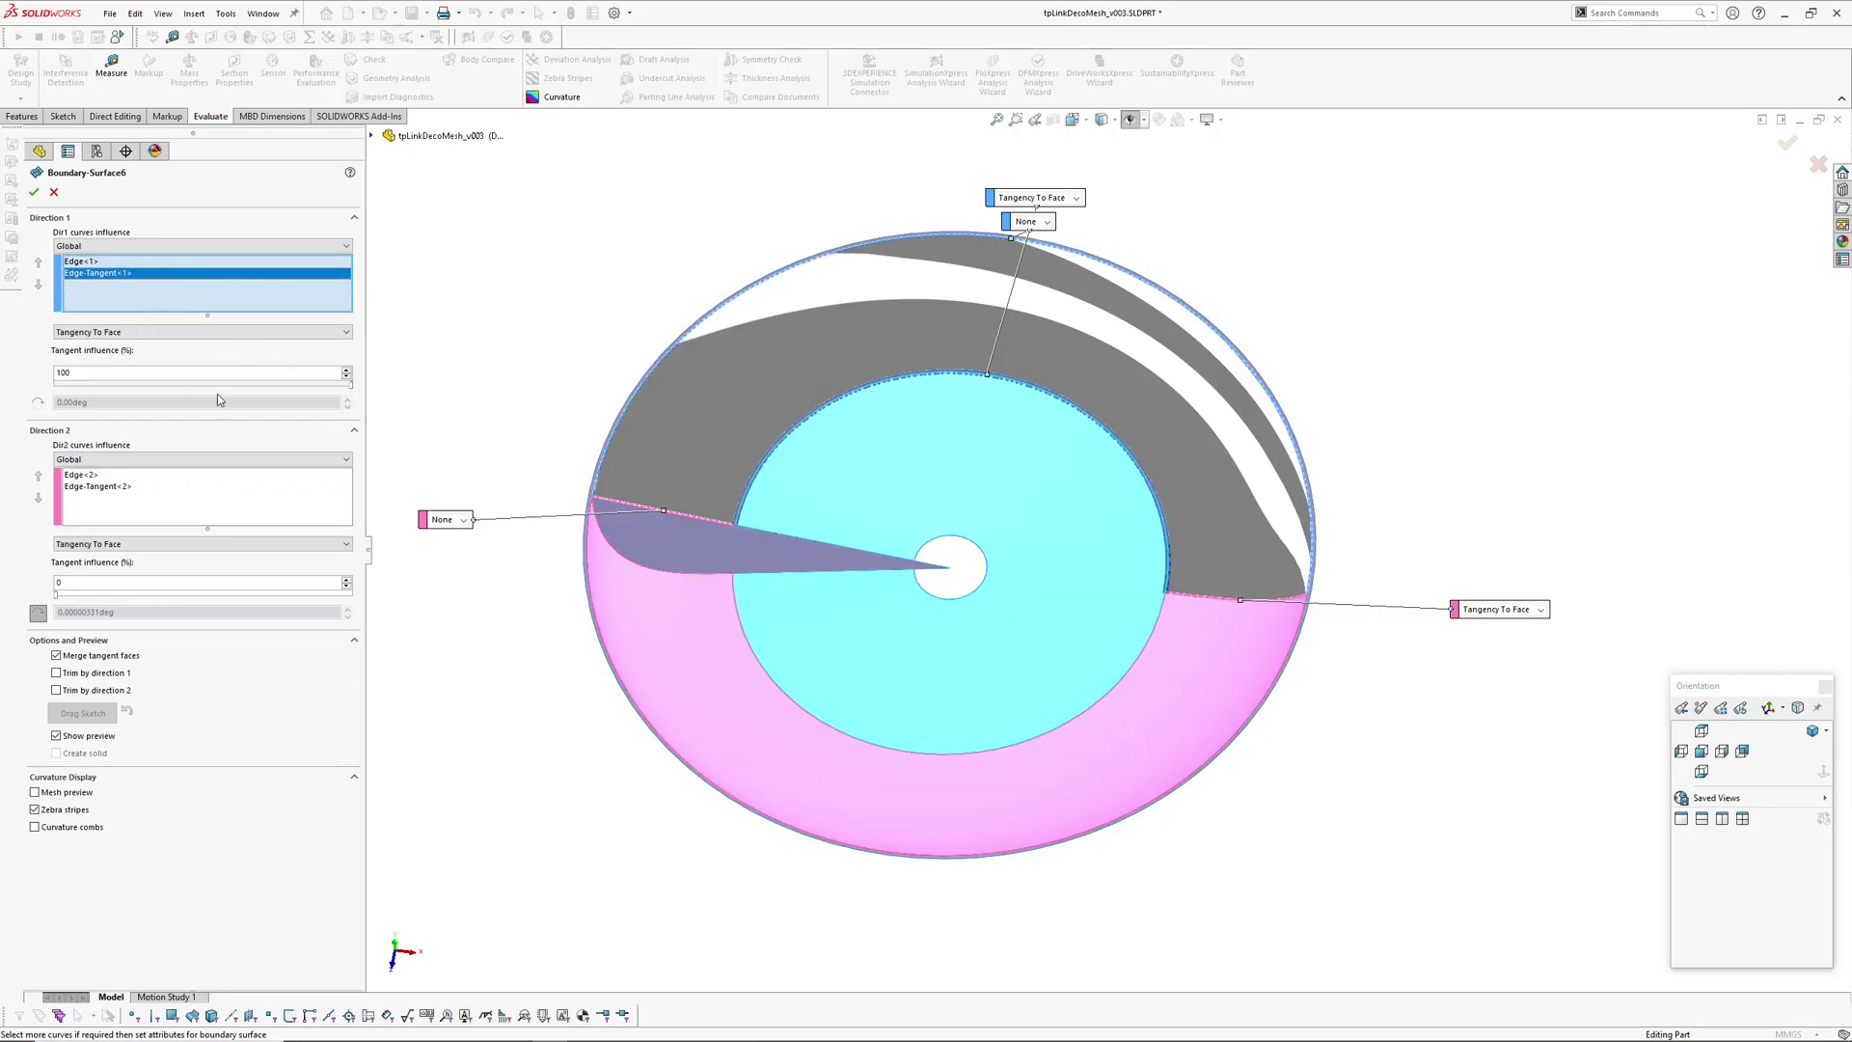
pyautogui.click(95, 487)
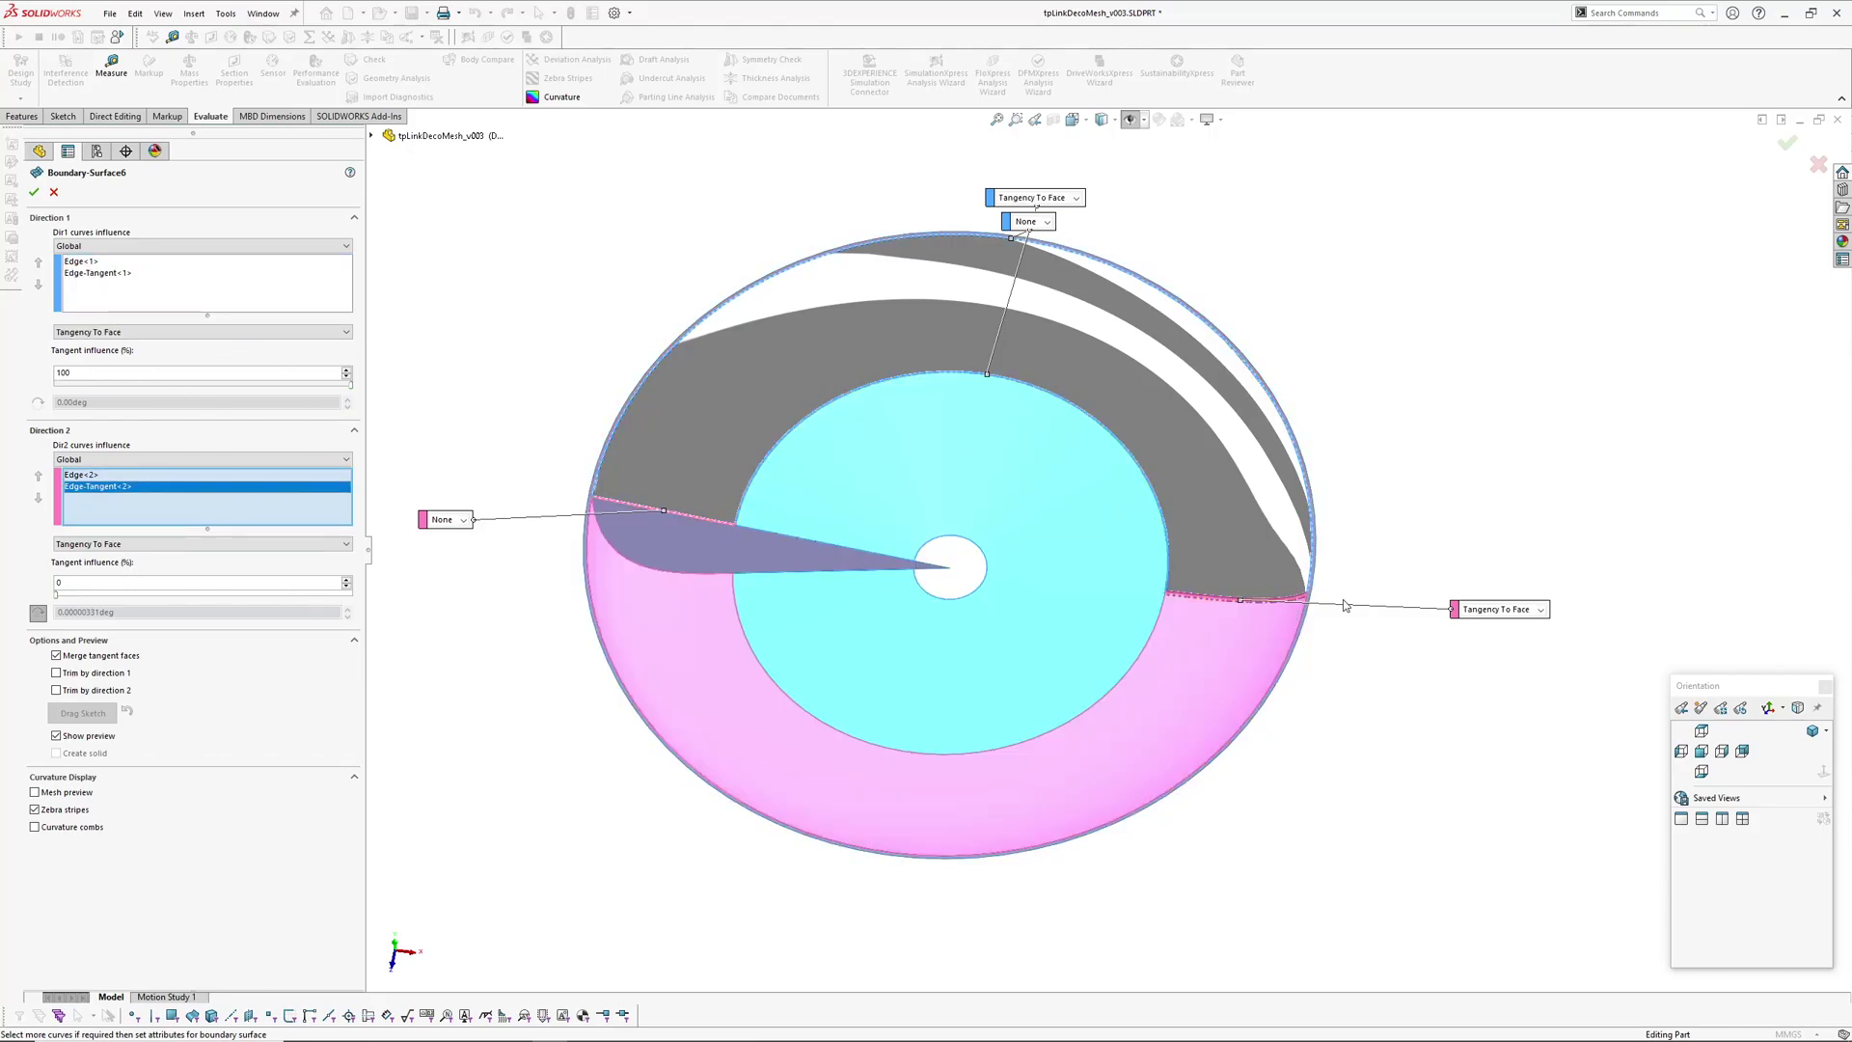
pyautogui.click(1817, 165)
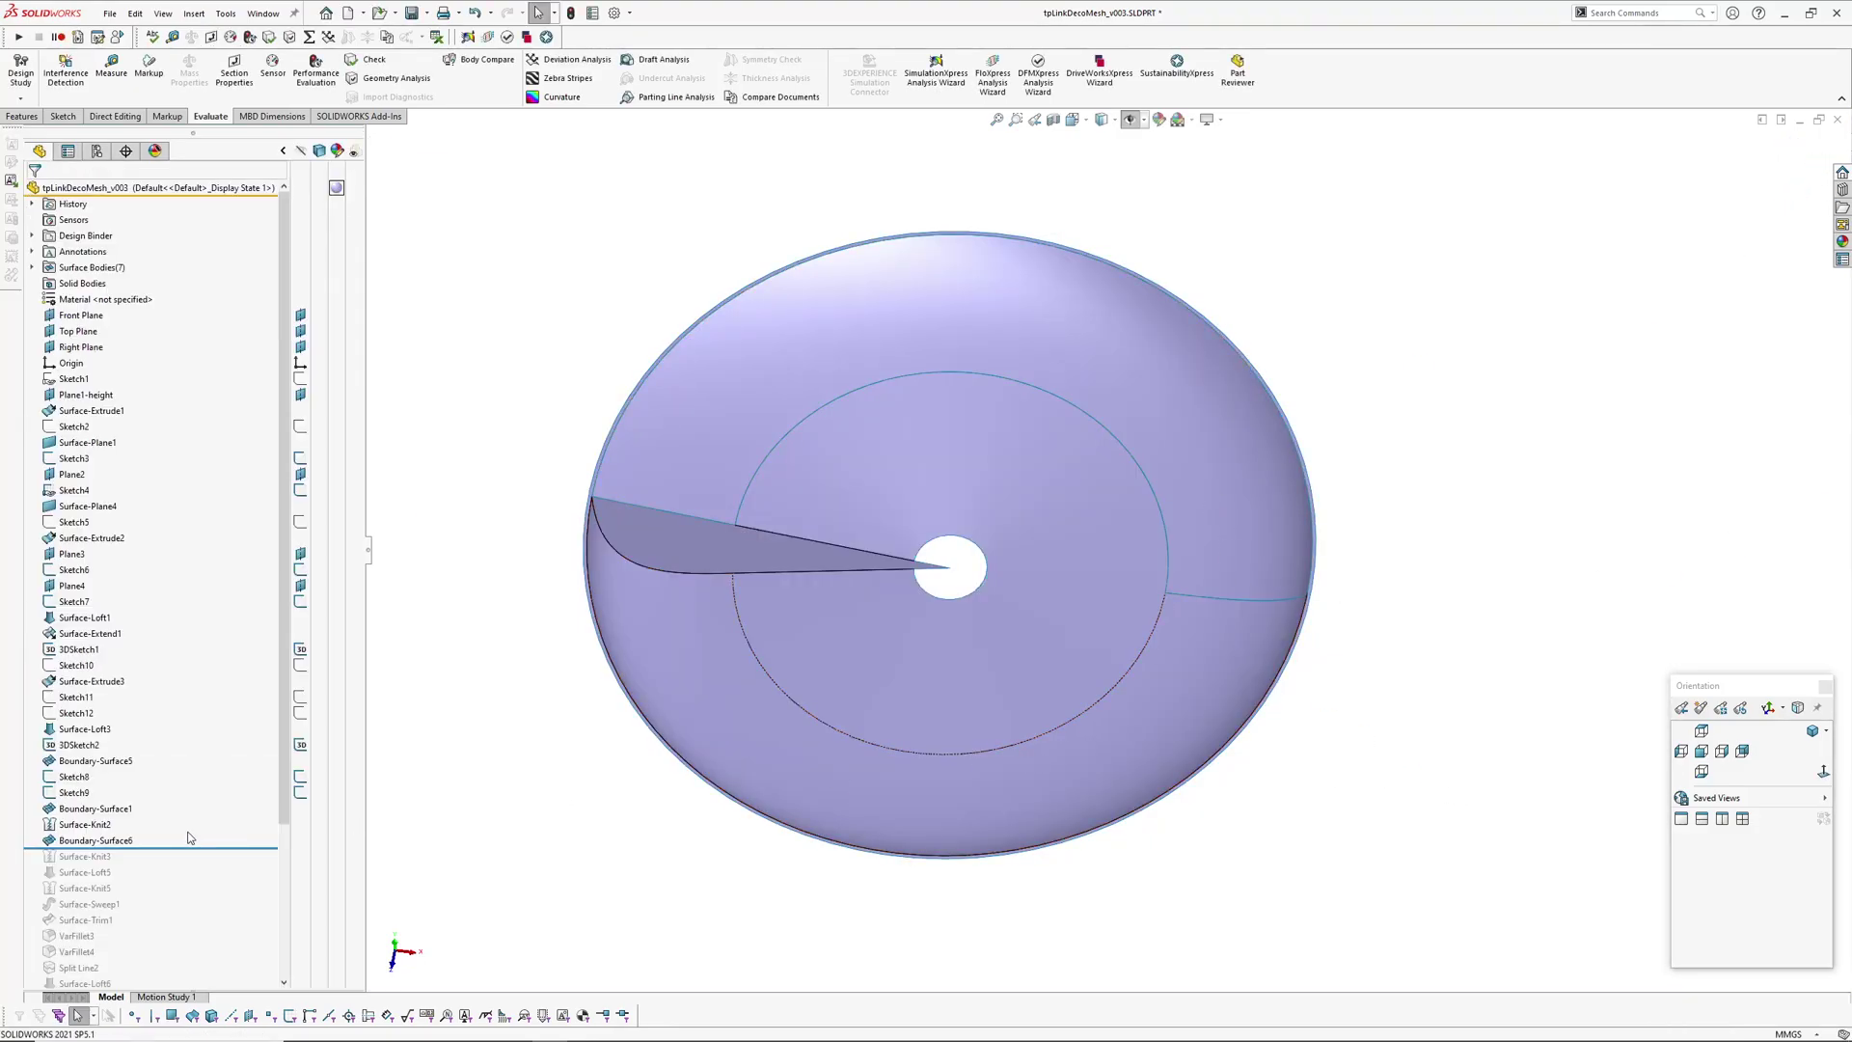
# Step: Roll the history forward past Surface-Loft5 and open its definition, framing the small central disc
pyautogui.moveTo(193, 847); pyautogui.dragTo(148, 878)
pyautogui.scroll(-4, 964, 574)
pyautogui.scroll(-2, 967, 577)
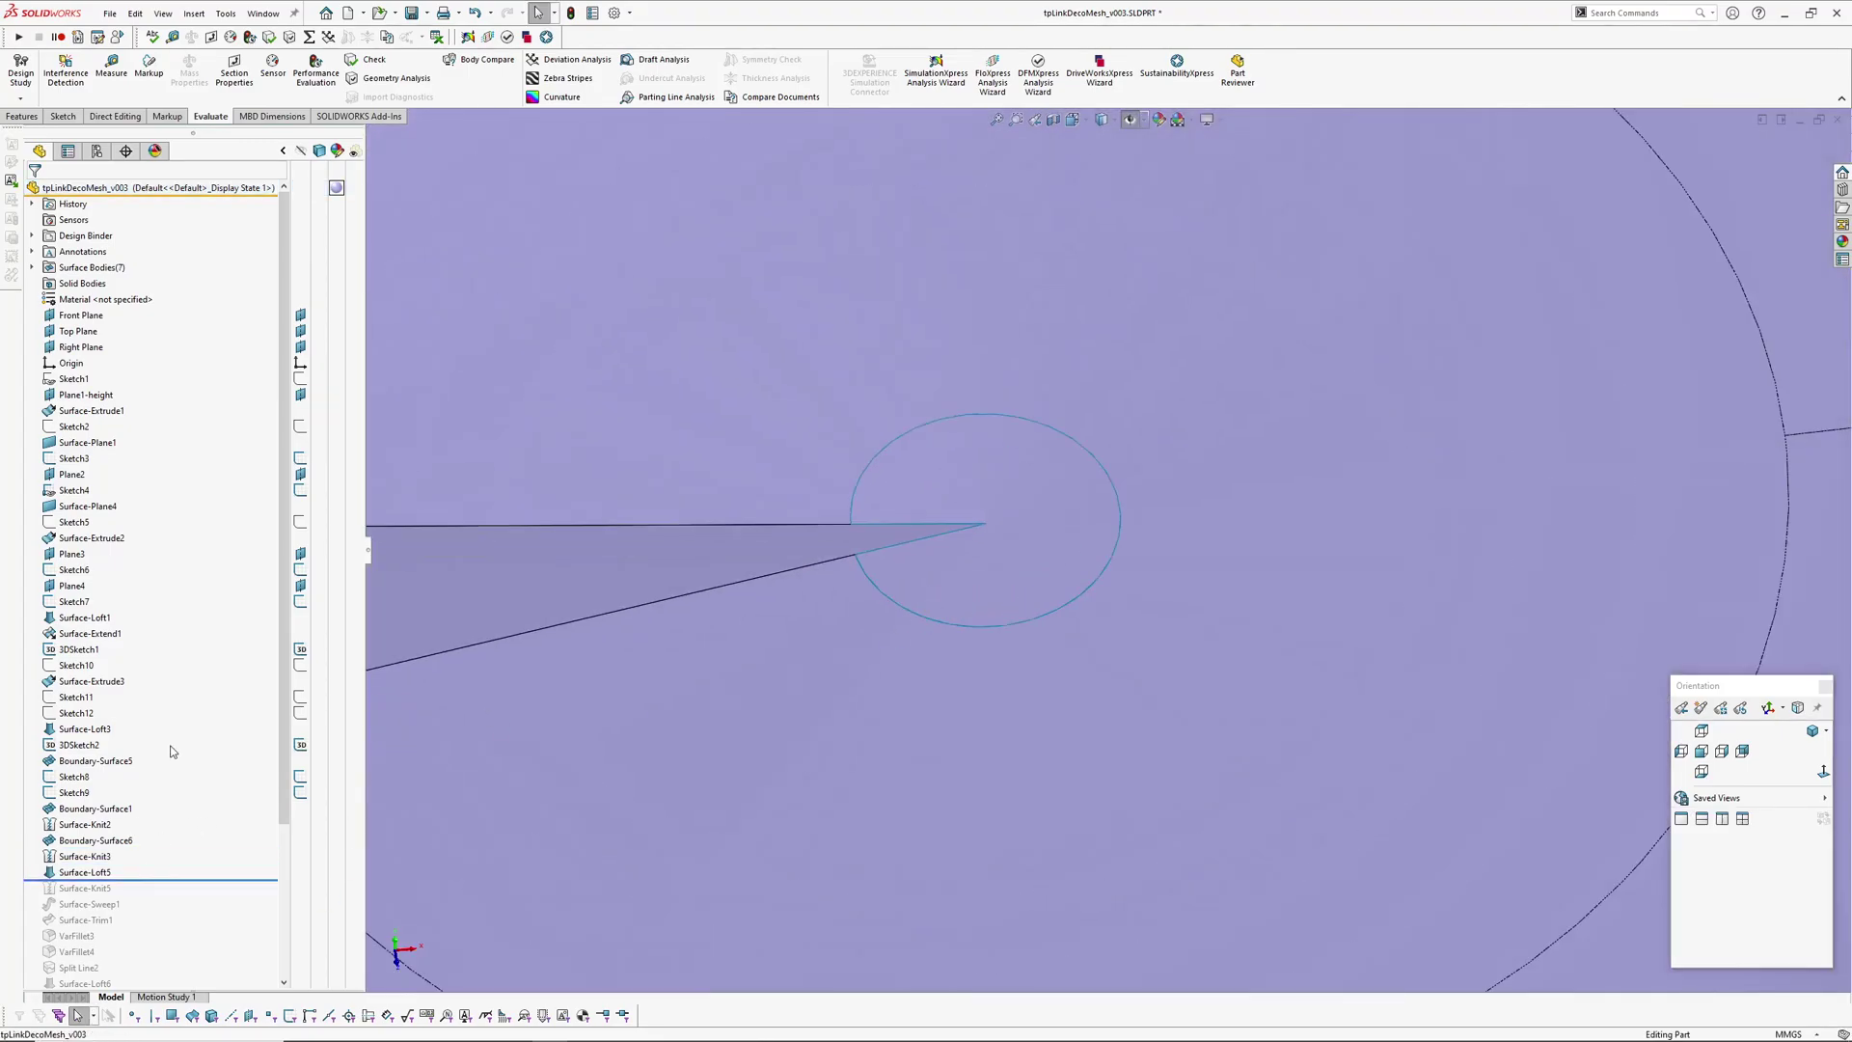
pyautogui.click(85, 873)
pyautogui.click(96, 827)
pyautogui.moveTo(993, 528); pyautogui.dragTo(1019, 526, button='middle')
pyautogui.scroll(-3, 945, 525)
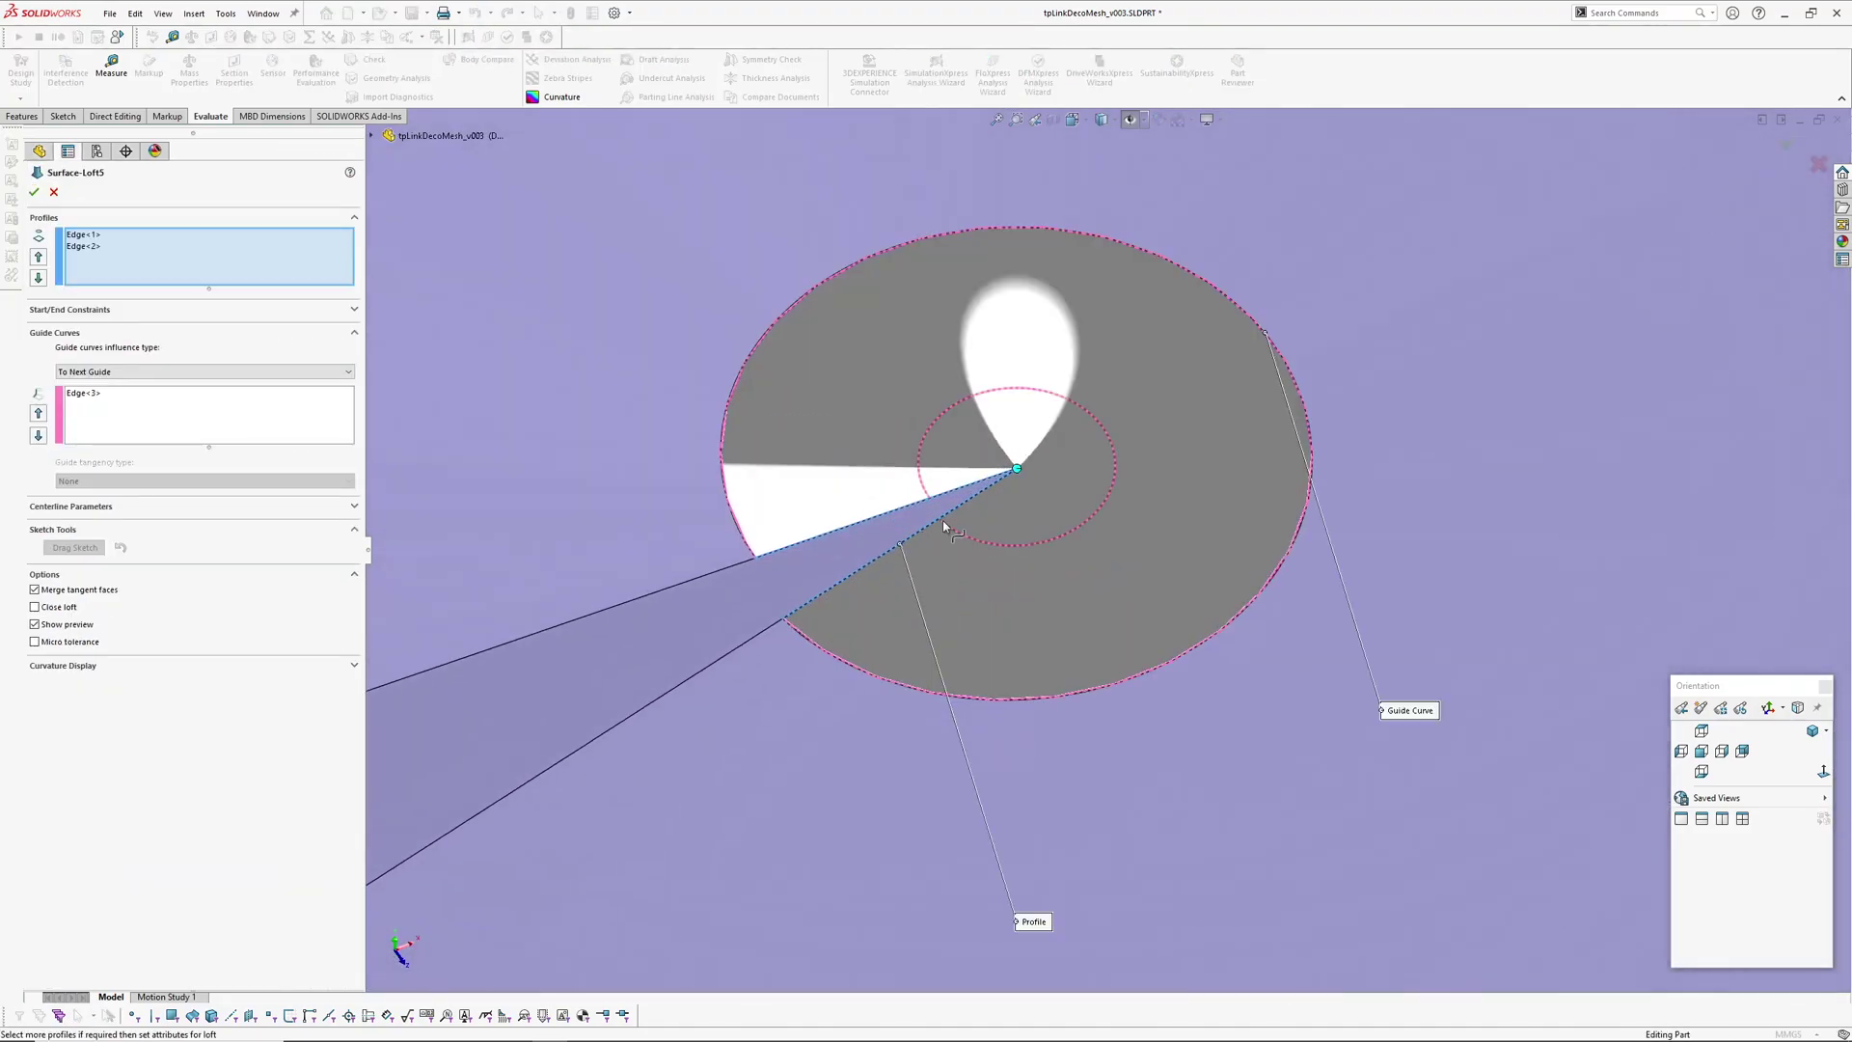
# Step: Review Surface-Loft5's edge profiles and its circular guide curve, and close the definition
pyautogui.click(77, 247)
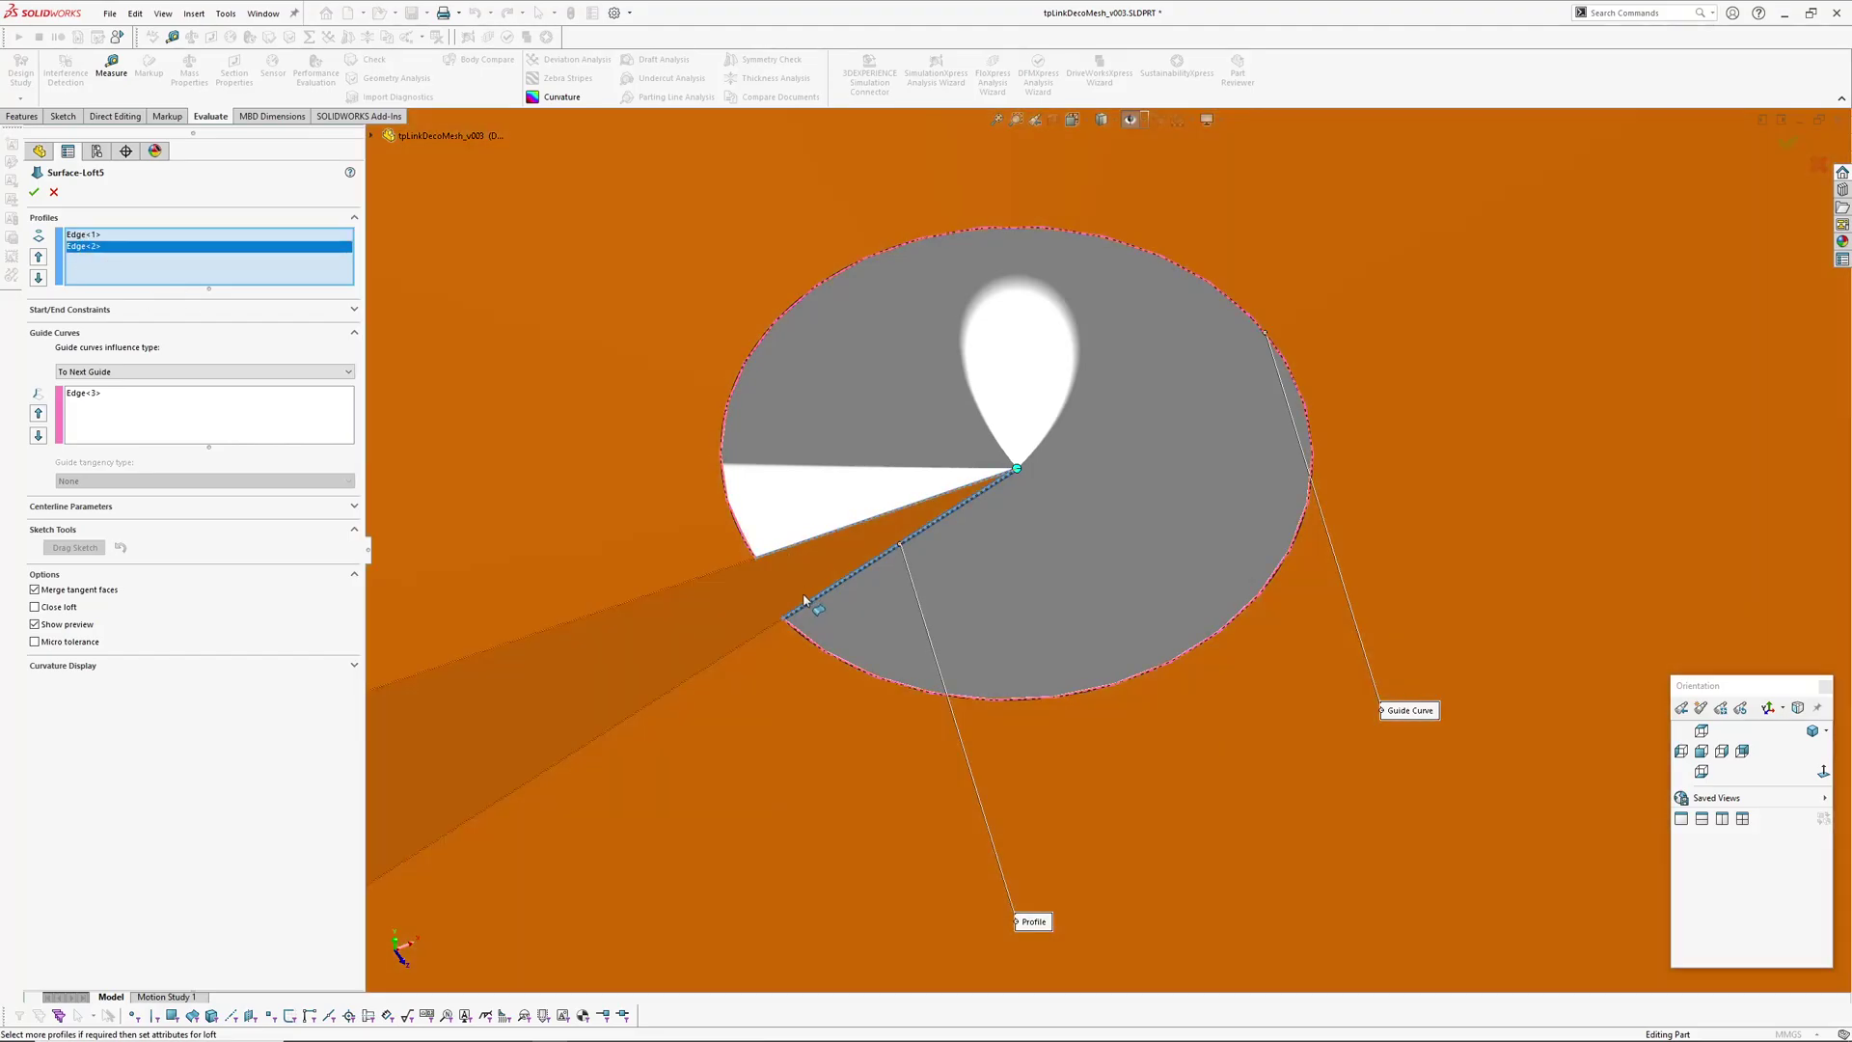
pyautogui.click(83, 393)
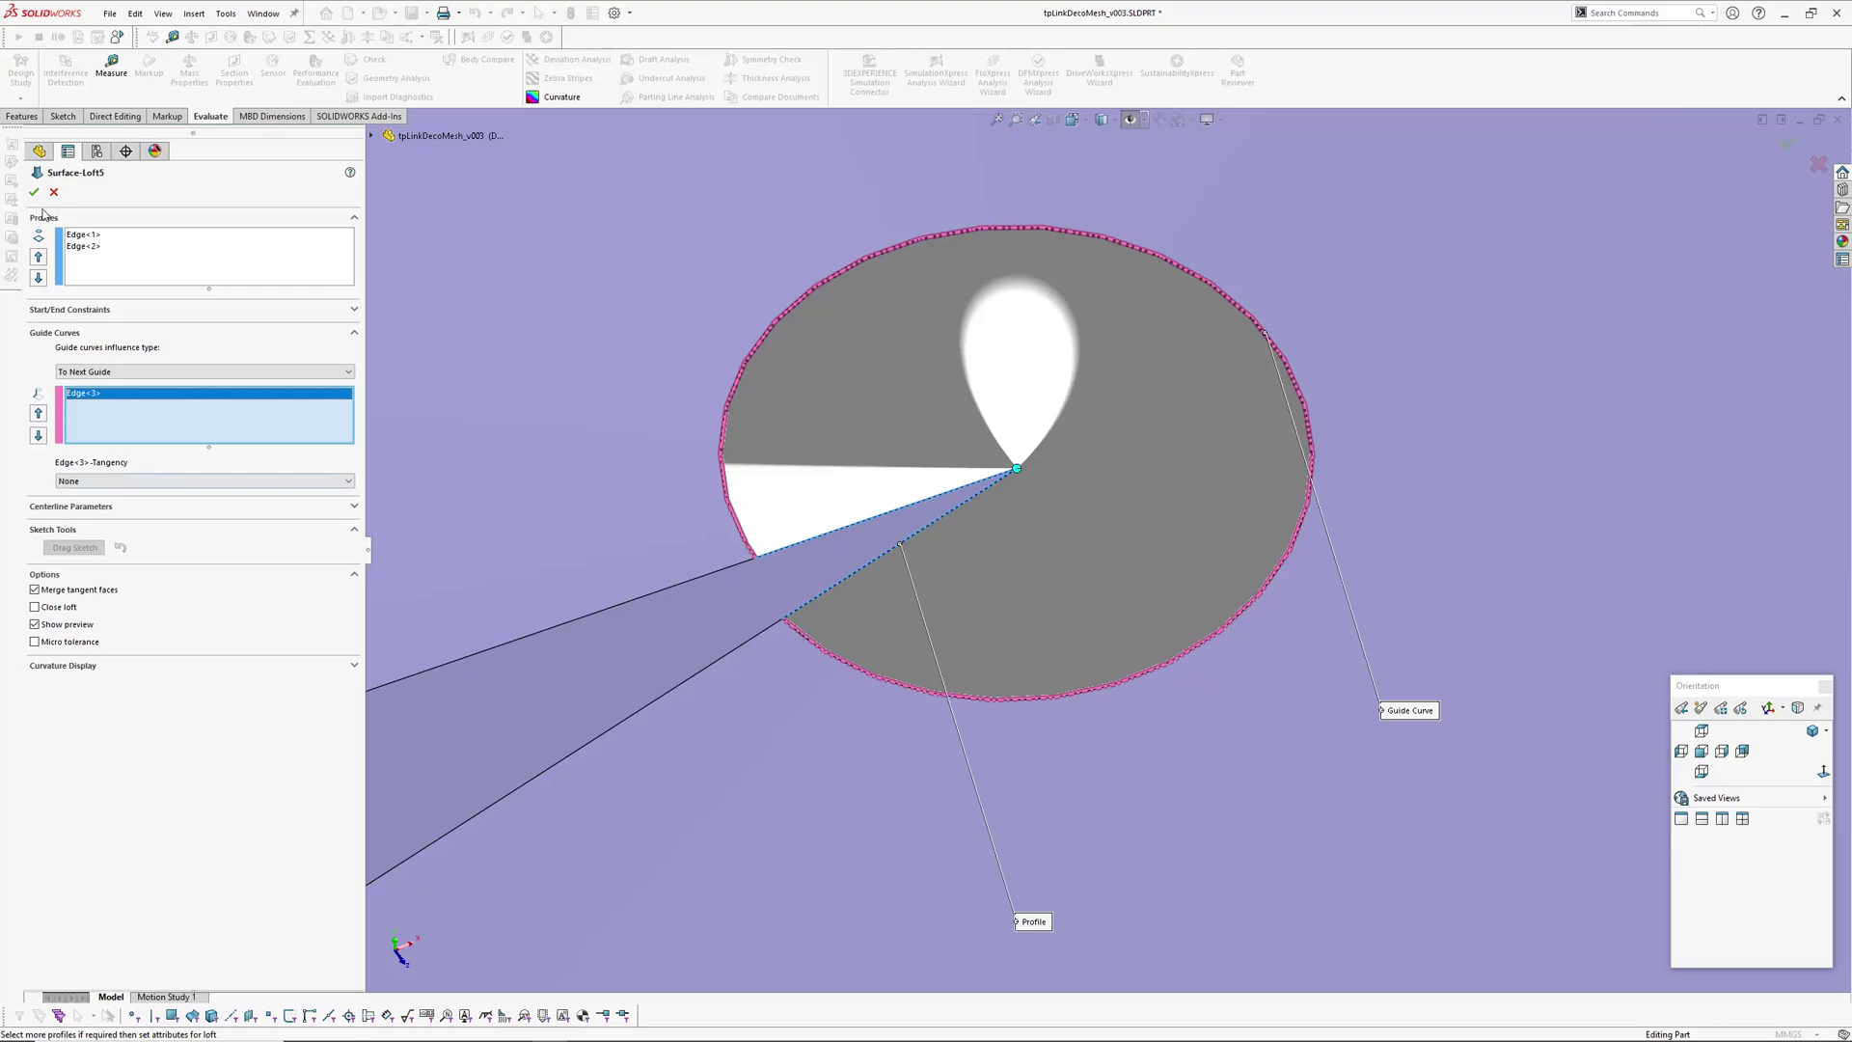
pyautogui.scroll(7, 1103, 543)
pyautogui.moveTo(1090, 541); pyautogui.dragTo(1061, 593, button='middle')
pyautogui.click(434, 811)
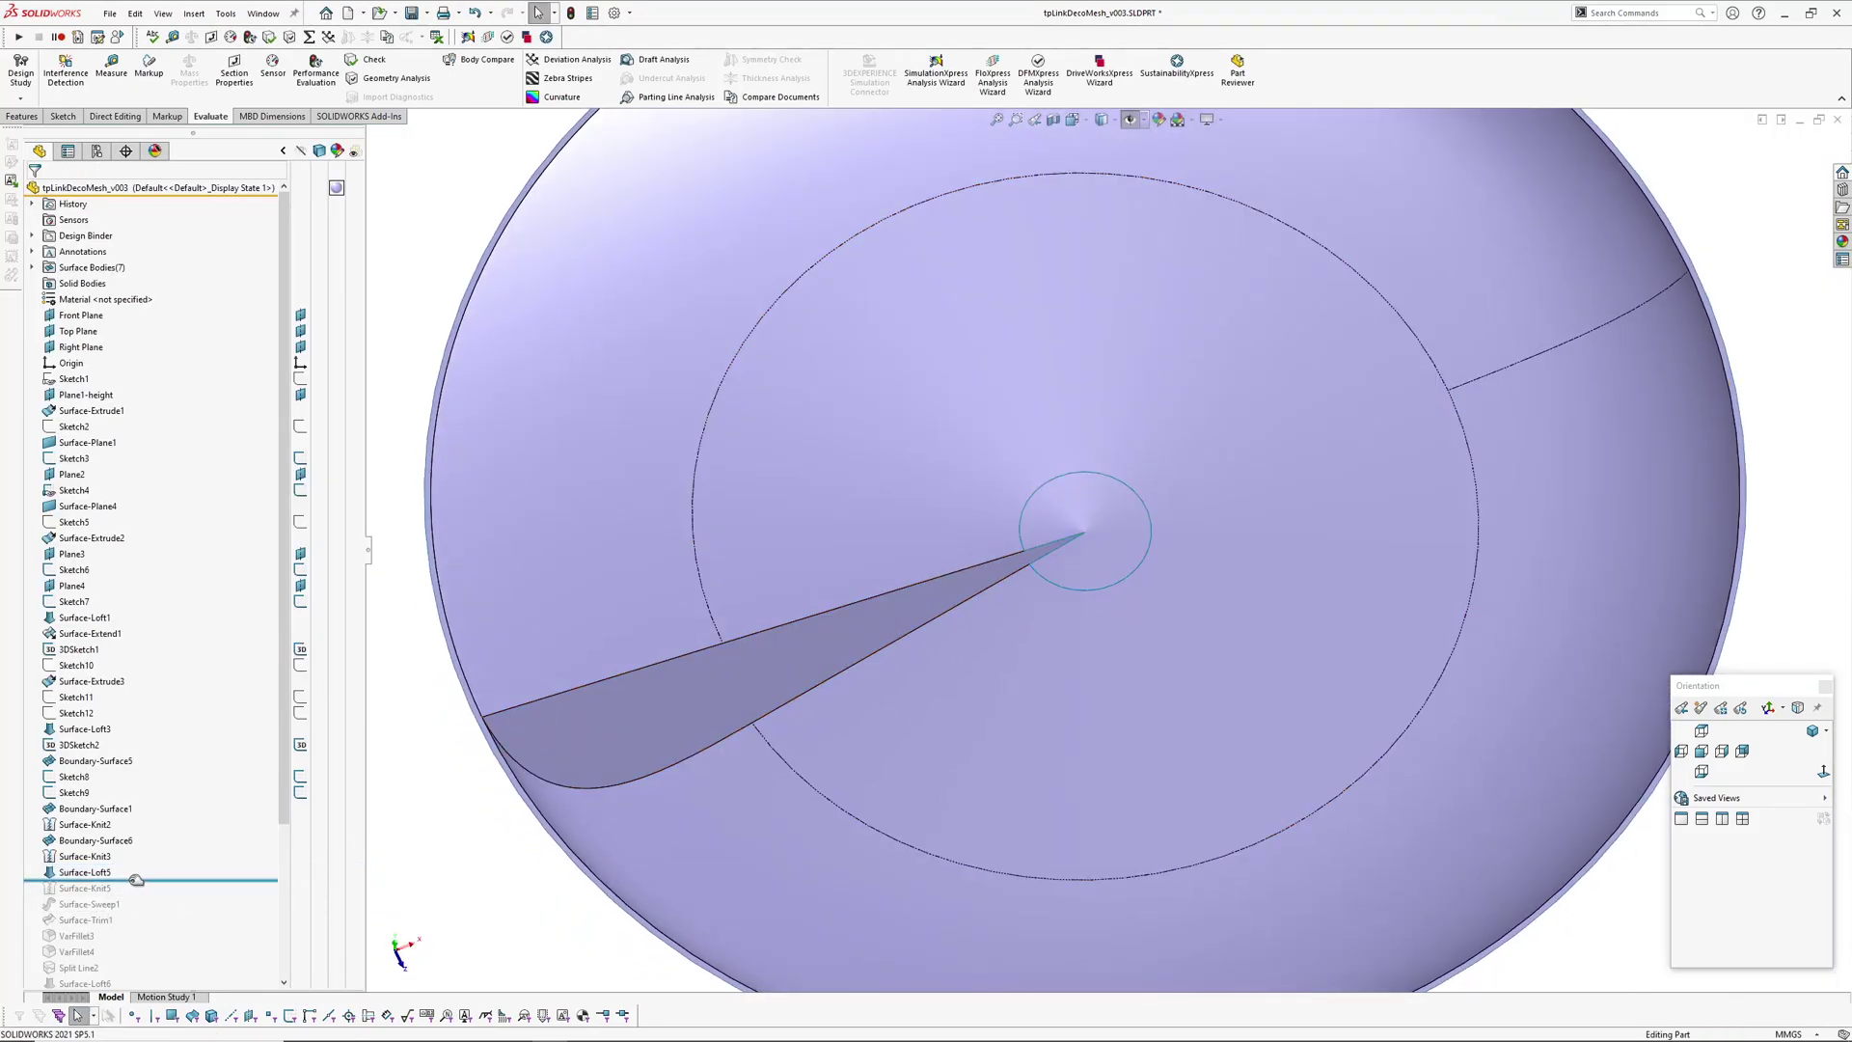
# Step: Roll the history forward past Surface-Knit5 and display the model shaded without edges
pyautogui.moveTo(138, 879); pyautogui.dragTo(137, 895)
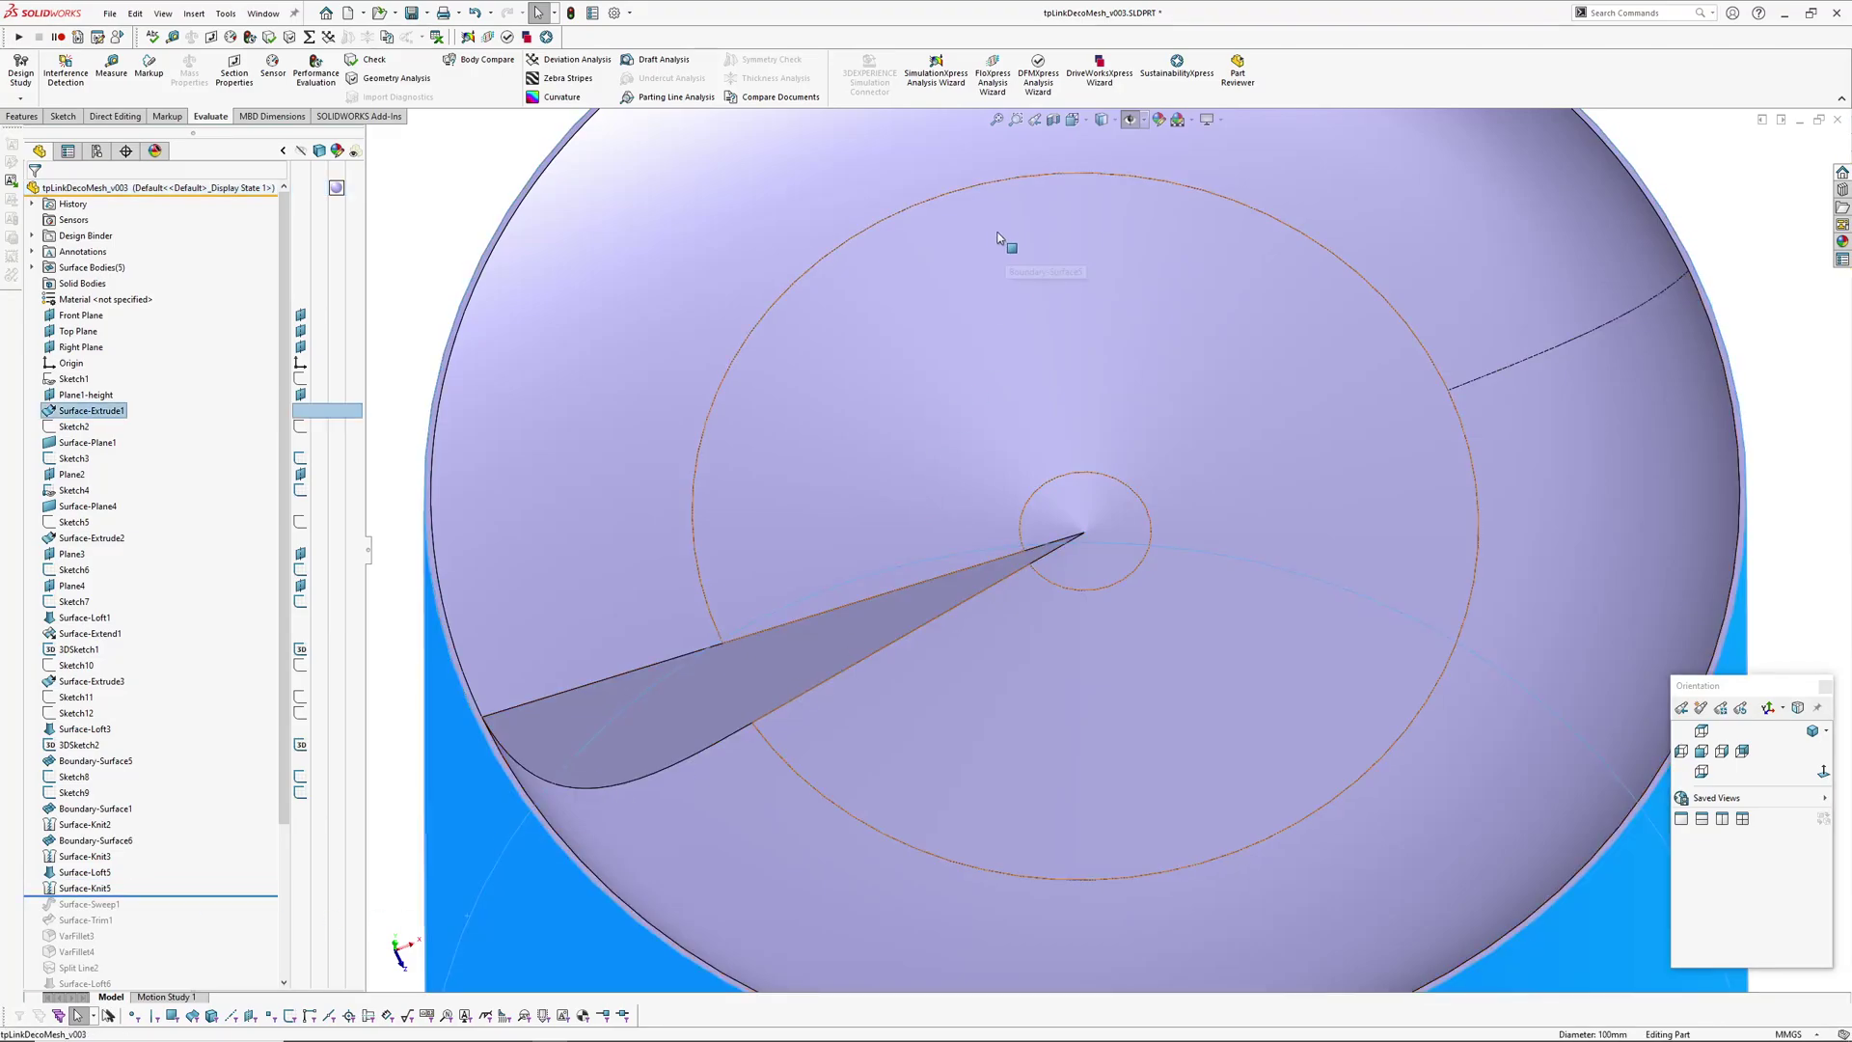
pyautogui.moveTo(997, 231); pyautogui.dragTo(1003, 189, button='right')
pyautogui.click(1111, 119)
pyautogui.click(1105, 159)
# Step: Turn on zebra stripes, check their flow around the top's central disc, and turn the stripes off
pyautogui.scroll(4, 1096, 551)
pyautogui.press('Return')
pyautogui.moveTo(1096, 562); pyautogui.dragTo(1199, 556, button='middle')
pyautogui.scroll(-8, 1196, 559)
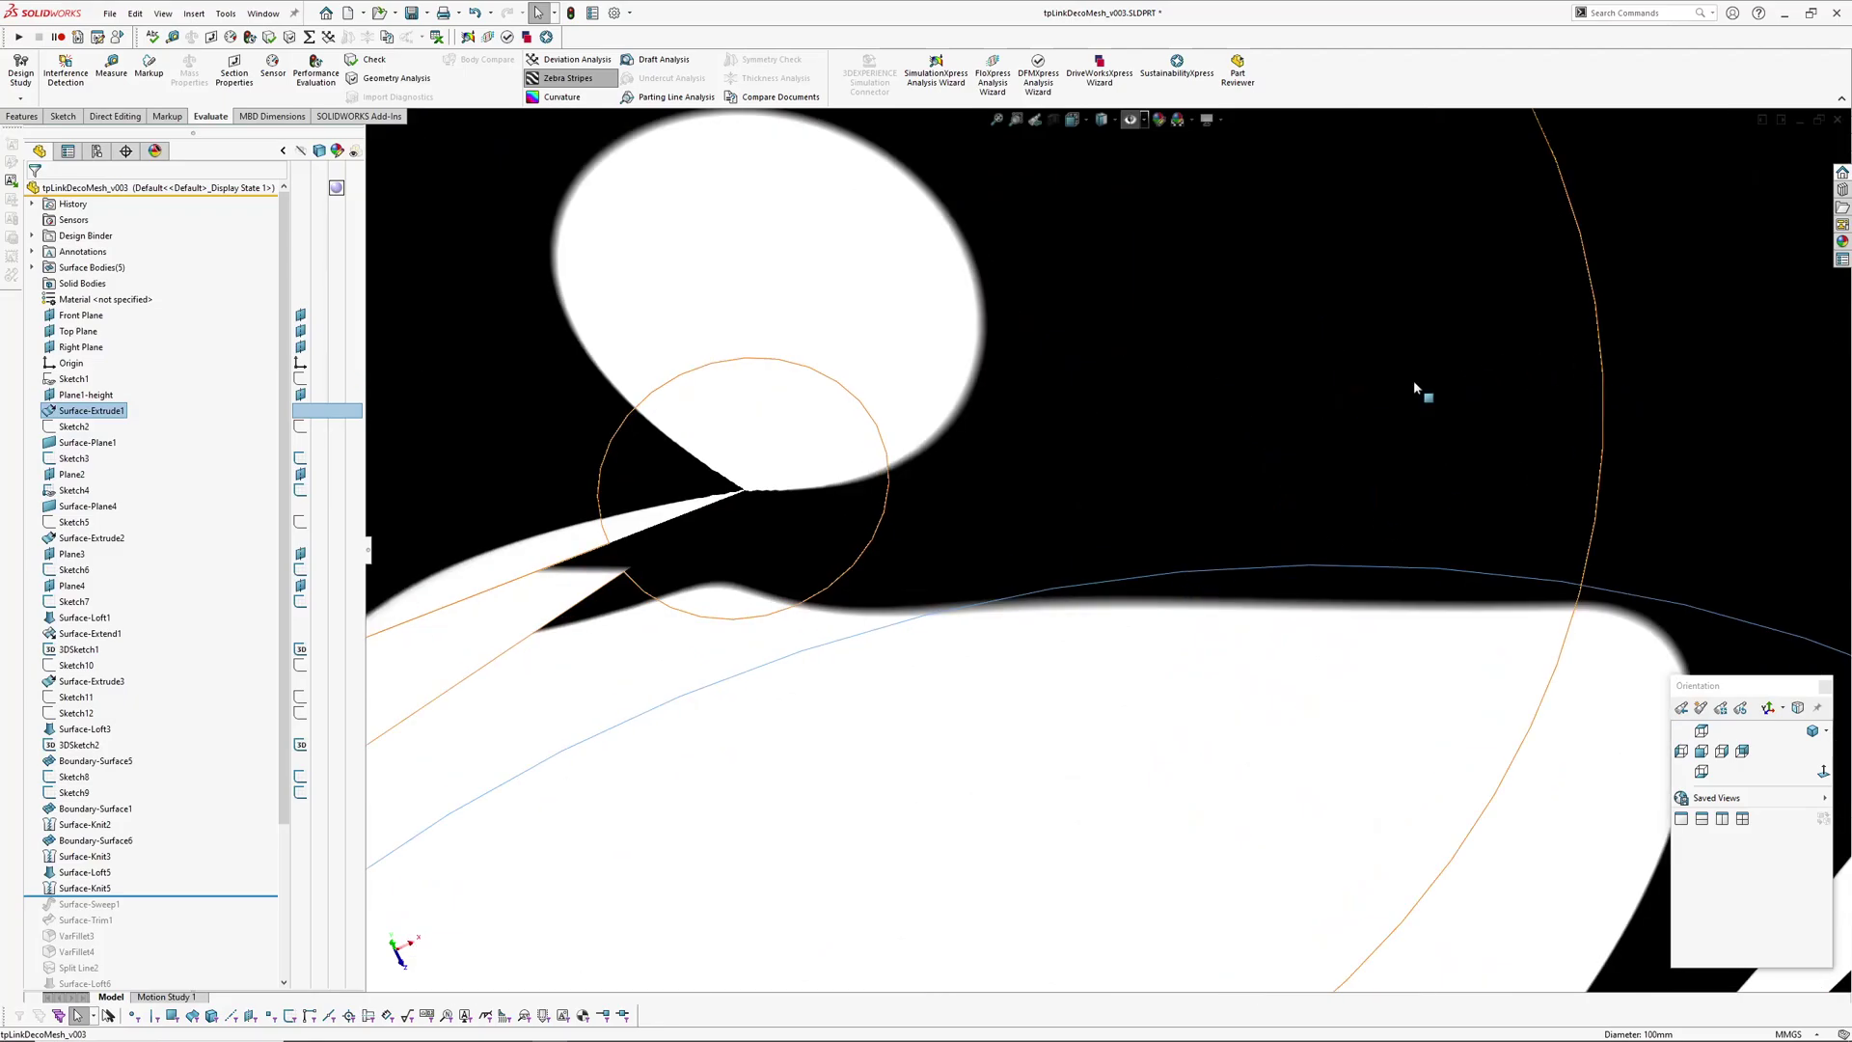
pyautogui.scroll(8, 1374, 401)
pyautogui.moveTo(1518, 409)
pyautogui.mouseDown(button='middle')
pyautogui.moveTo(1562, 463)
pyautogui.moveTo(1562, 537)
pyautogui.moveTo(1575, 508)
pyautogui.moveTo(1542, 447)
pyautogui.moveTo(1621, 463)
pyautogui.moveTo(1558, 488)
pyautogui.moveTo(1562, 344)
pyautogui.moveTo(1583, 385)
pyautogui.moveTo(1563, 413)
pyautogui.moveTo(1554, 285)
pyautogui.moveTo(1502, 305)
pyautogui.moveTo(1554, 326)
pyautogui.moveTo(1551, 380)
pyautogui.moveTo(1521, 392)
pyautogui.moveTo(1463, 604)
pyautogui.moveTo(1471, 591)
pyautogui.moveTo(1439, 576)
pyautogui.mouseUp(button='middle')
pyautogui.press('Escape')
pyautogui.scroll(2, 1533, 384)
pyautogui.click(1533, 380)
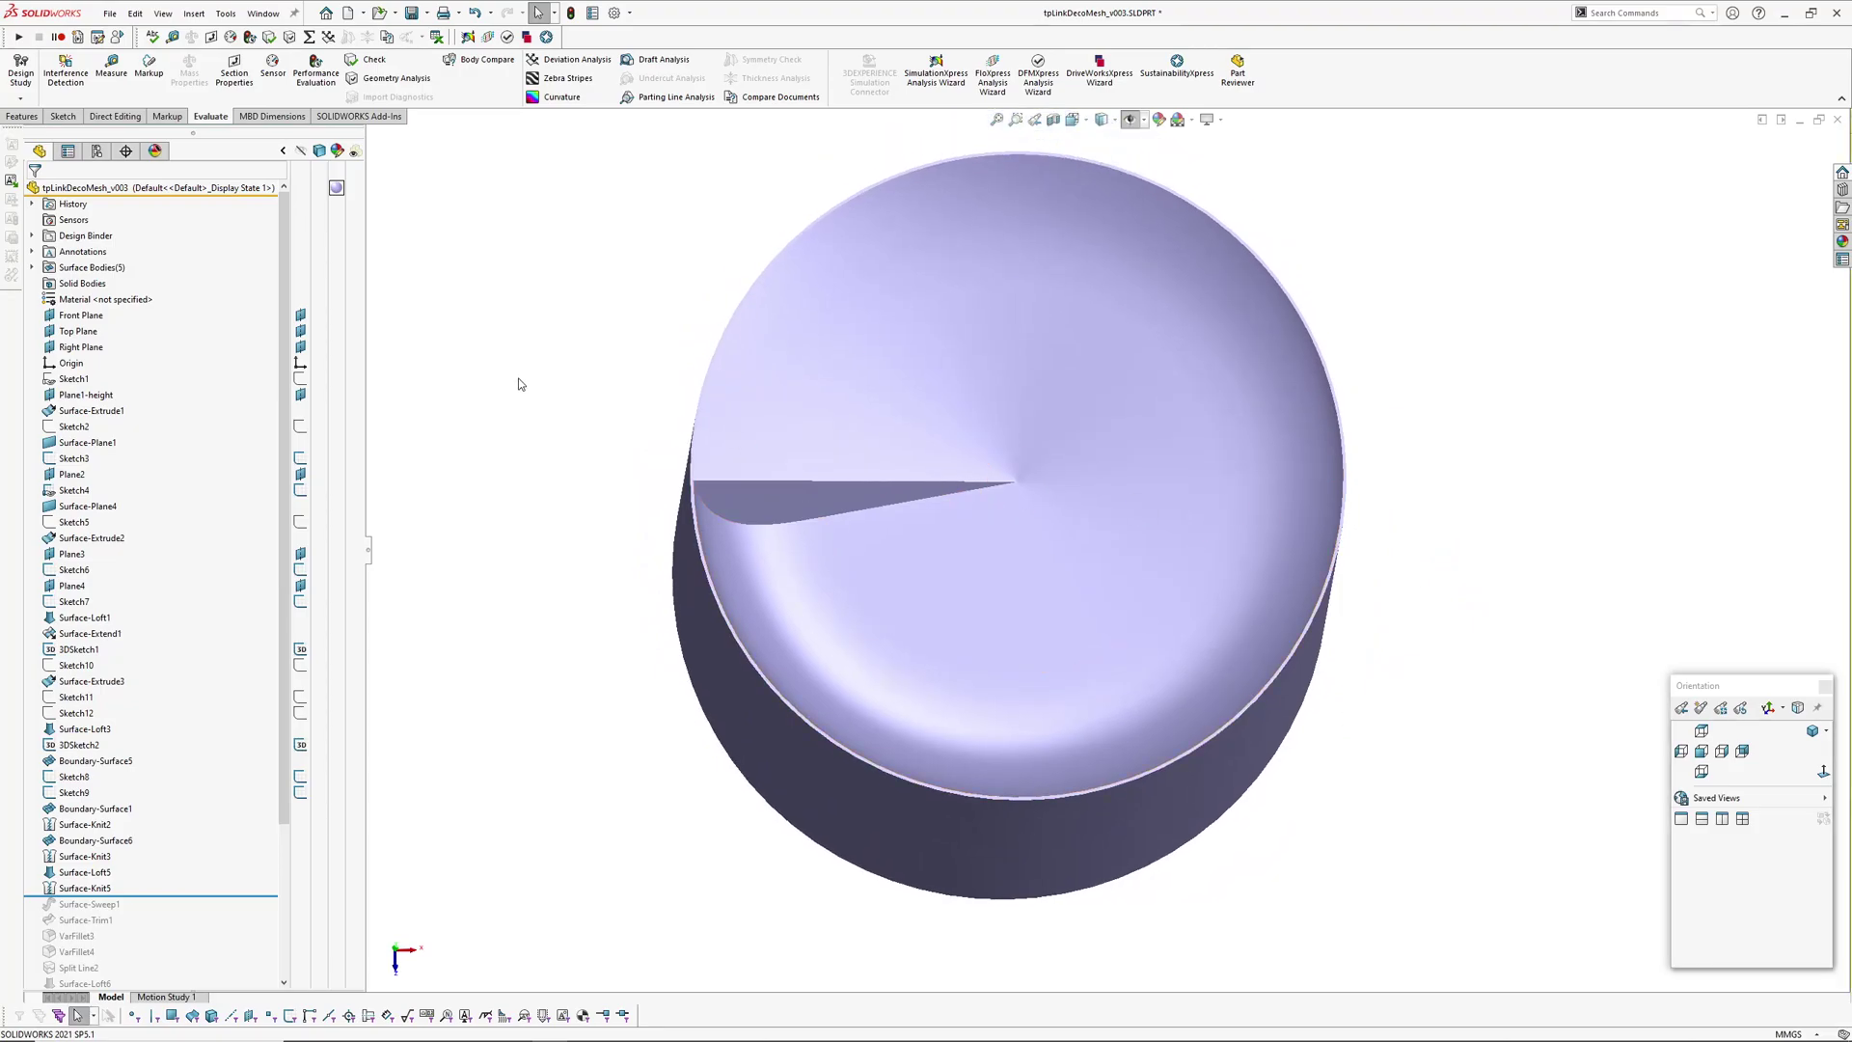
# Step: Roll the history forward past Surface-Trim1 and examine the outer rim where Surface-Sweep1 trims the top surface
pyautogui.keyDown('ctrl'); pyautogui.moveTo(532, 470); pyautogui.dragTo(524, 509, button='middle'); pyautogui.keyUp('ctrl')
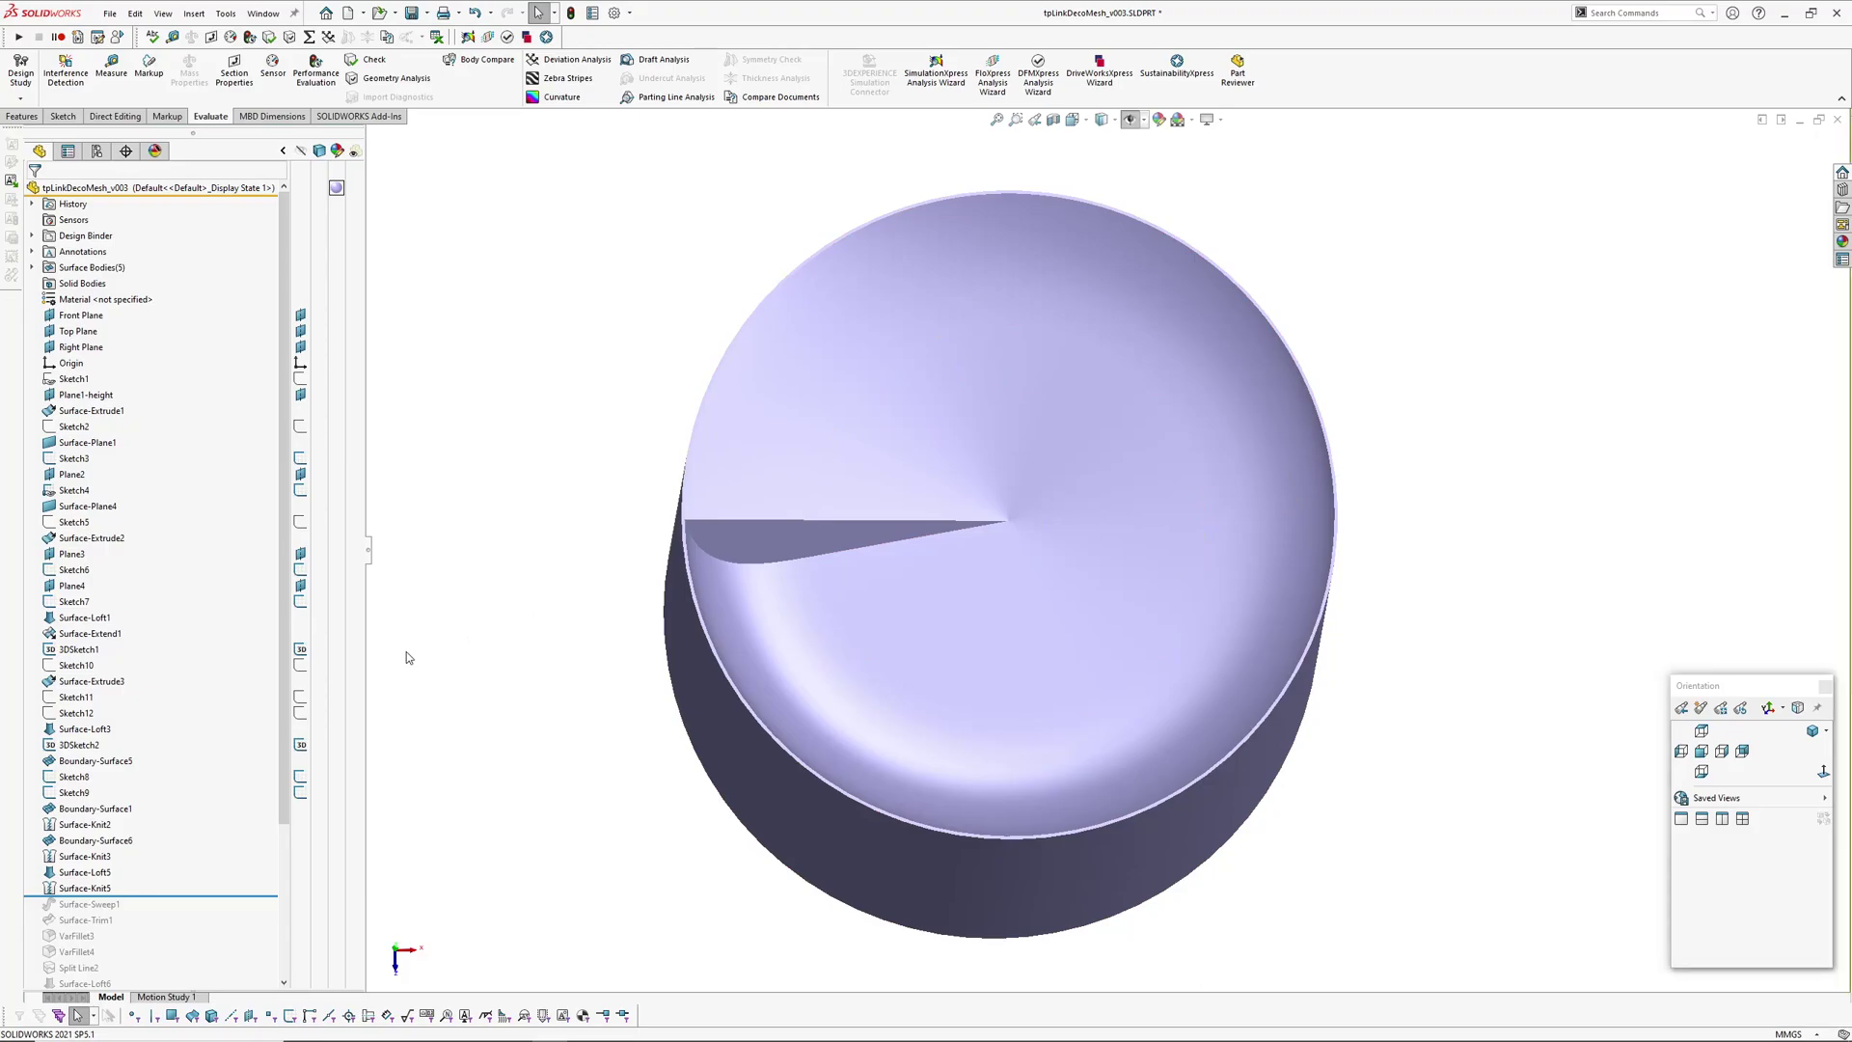
pyautogui.scroll(-4, 149, 790)
pyautogui.moveTo(176, 704); pyautogui.dragTo(177, 736)
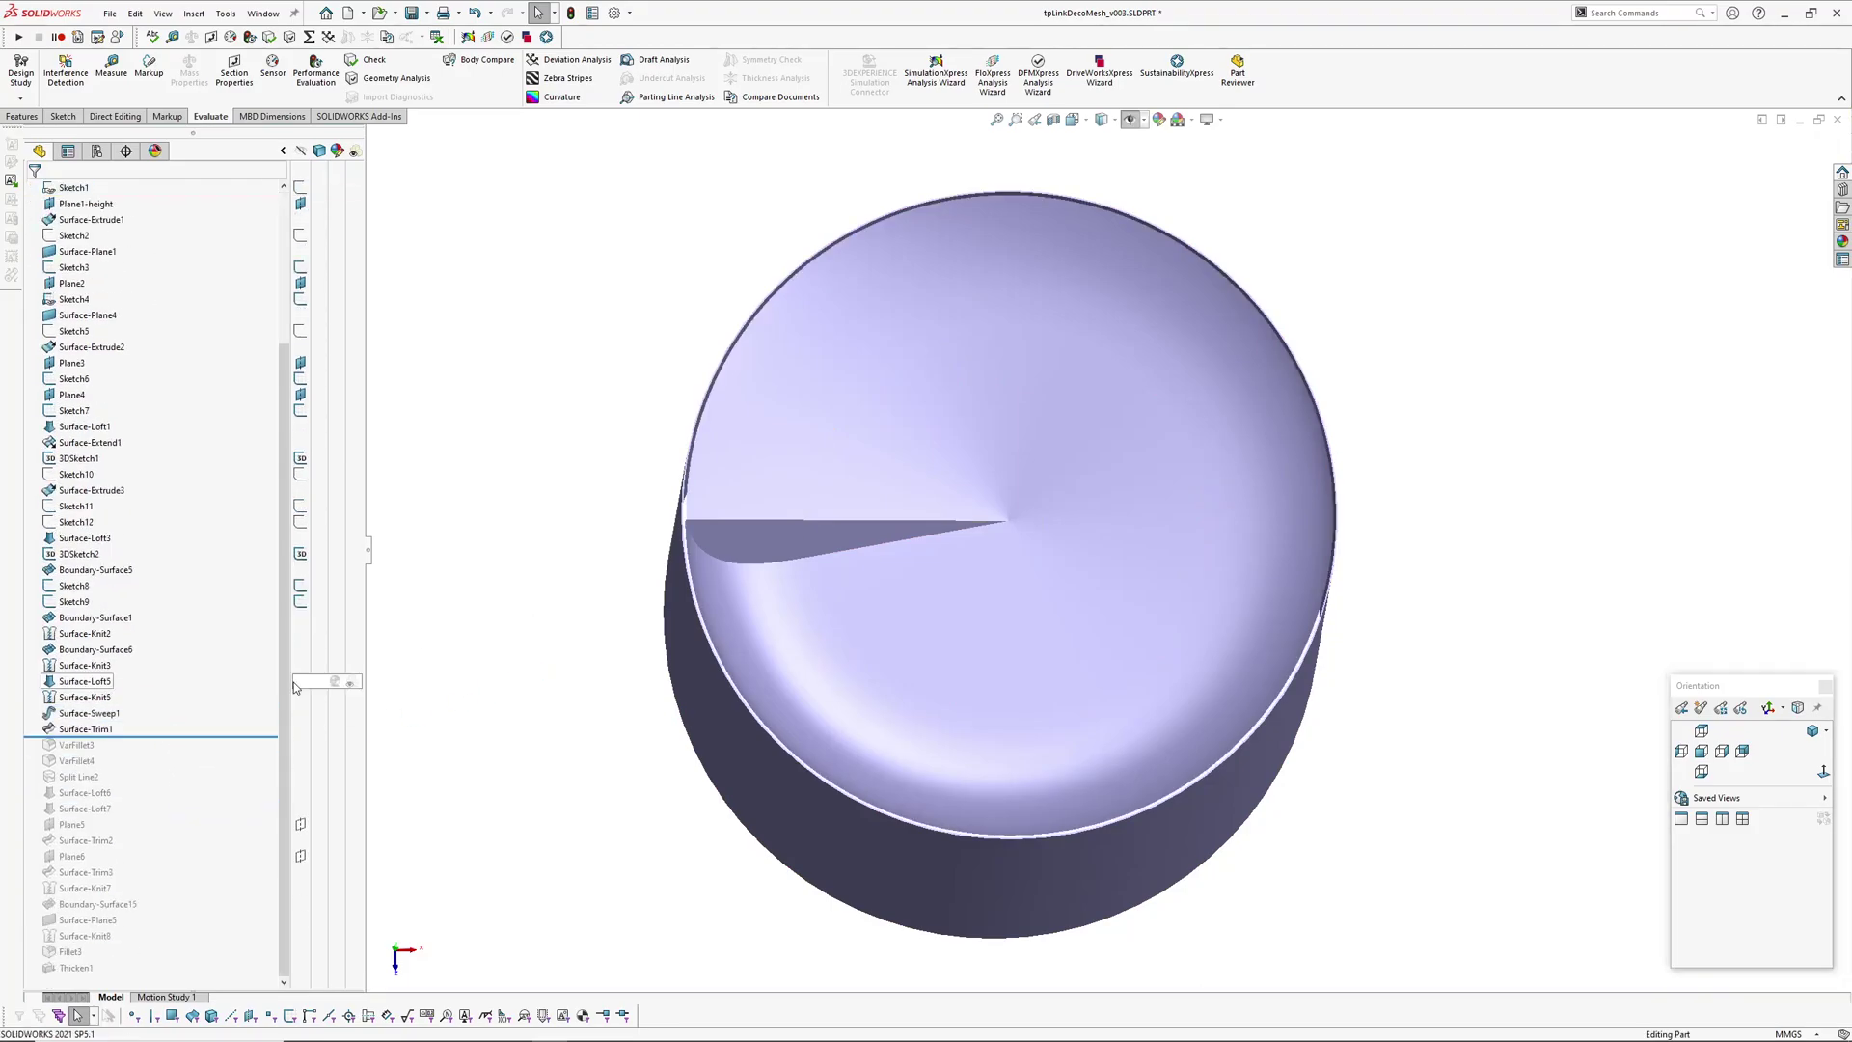
pyautogui.click(89, 713)
pyautogui.scroll(-5, 806, 508)
pyautogui.moveTo(766, 340); pyautogui.dragTo(753, 386, button='middle')
pyautogui.scroll(-5, 632, 513)
pyautogui.moveTo(692, 596); pyautogui.dragTo(610, 559, button='middle')
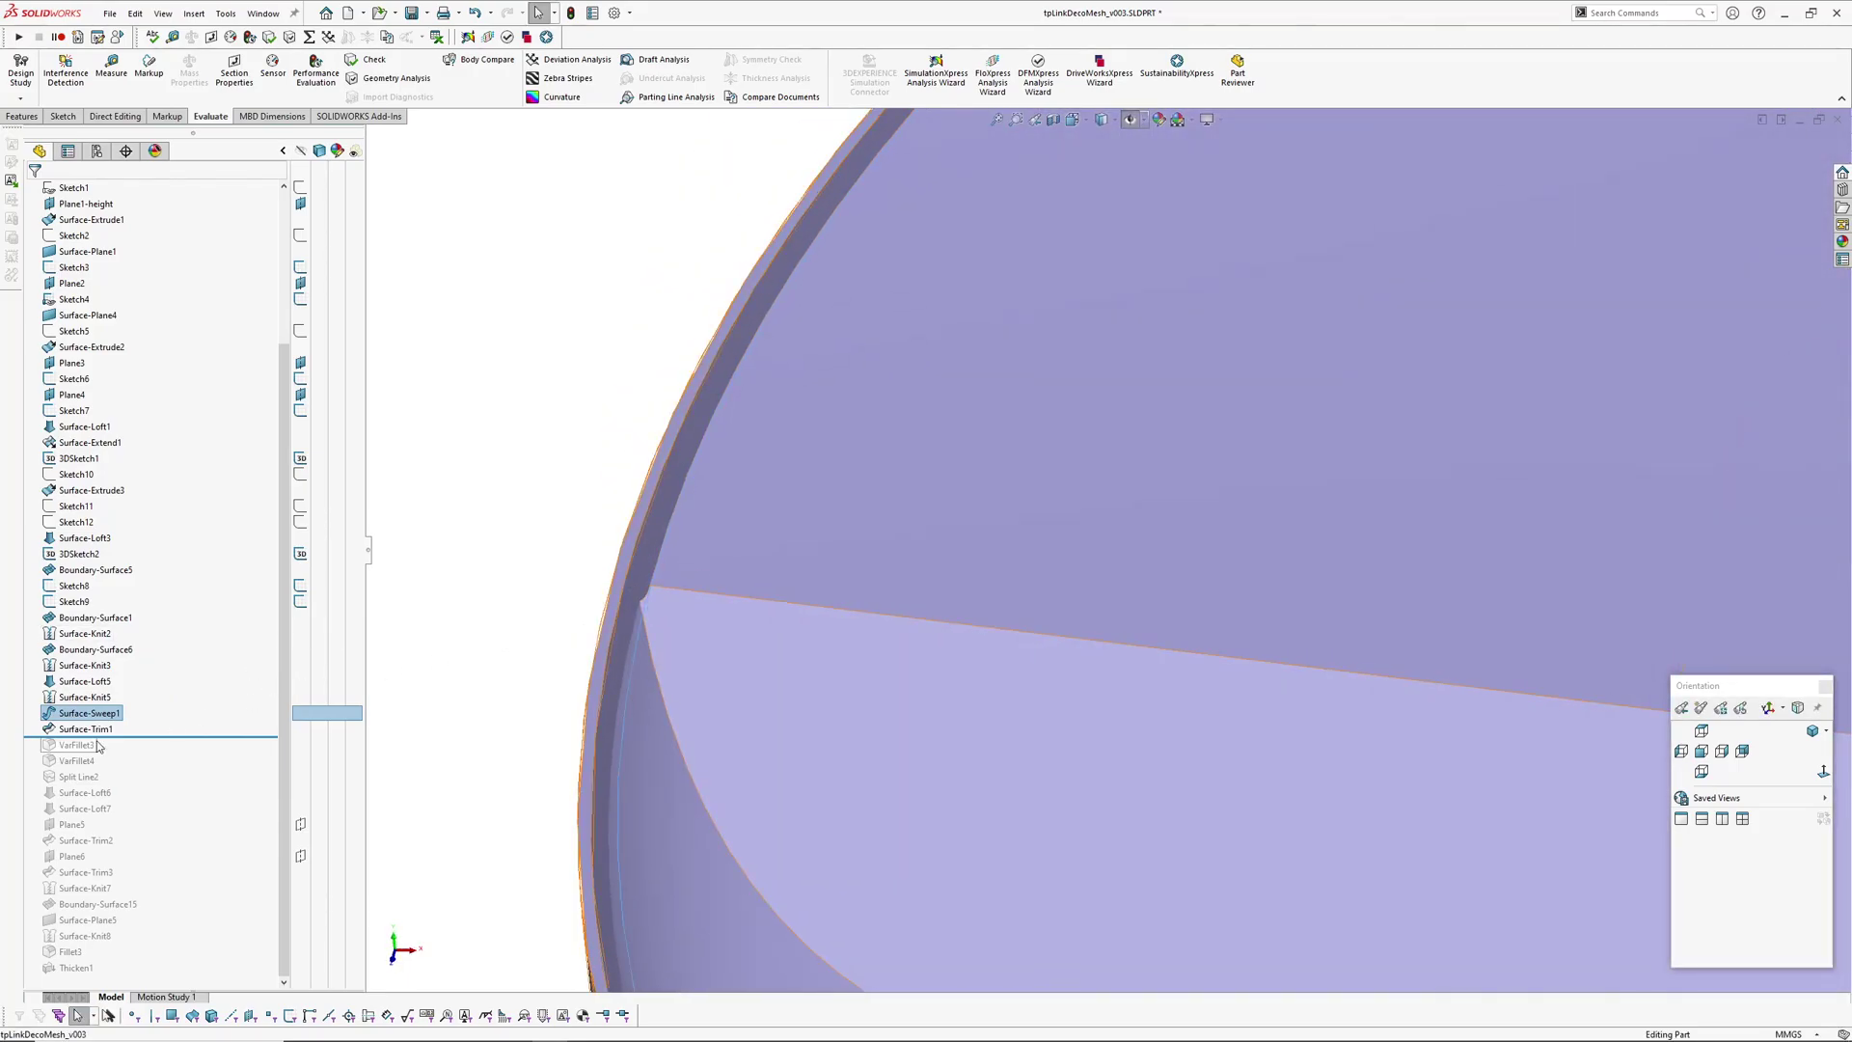
# Step: Roll the history forward past VarFillet3 and on past Surface-Loft7, examining the wedge's edge fillets and the lofted rim
pyautogui.moveTo(145, 735); pyautogui.dragTo(136, 751)
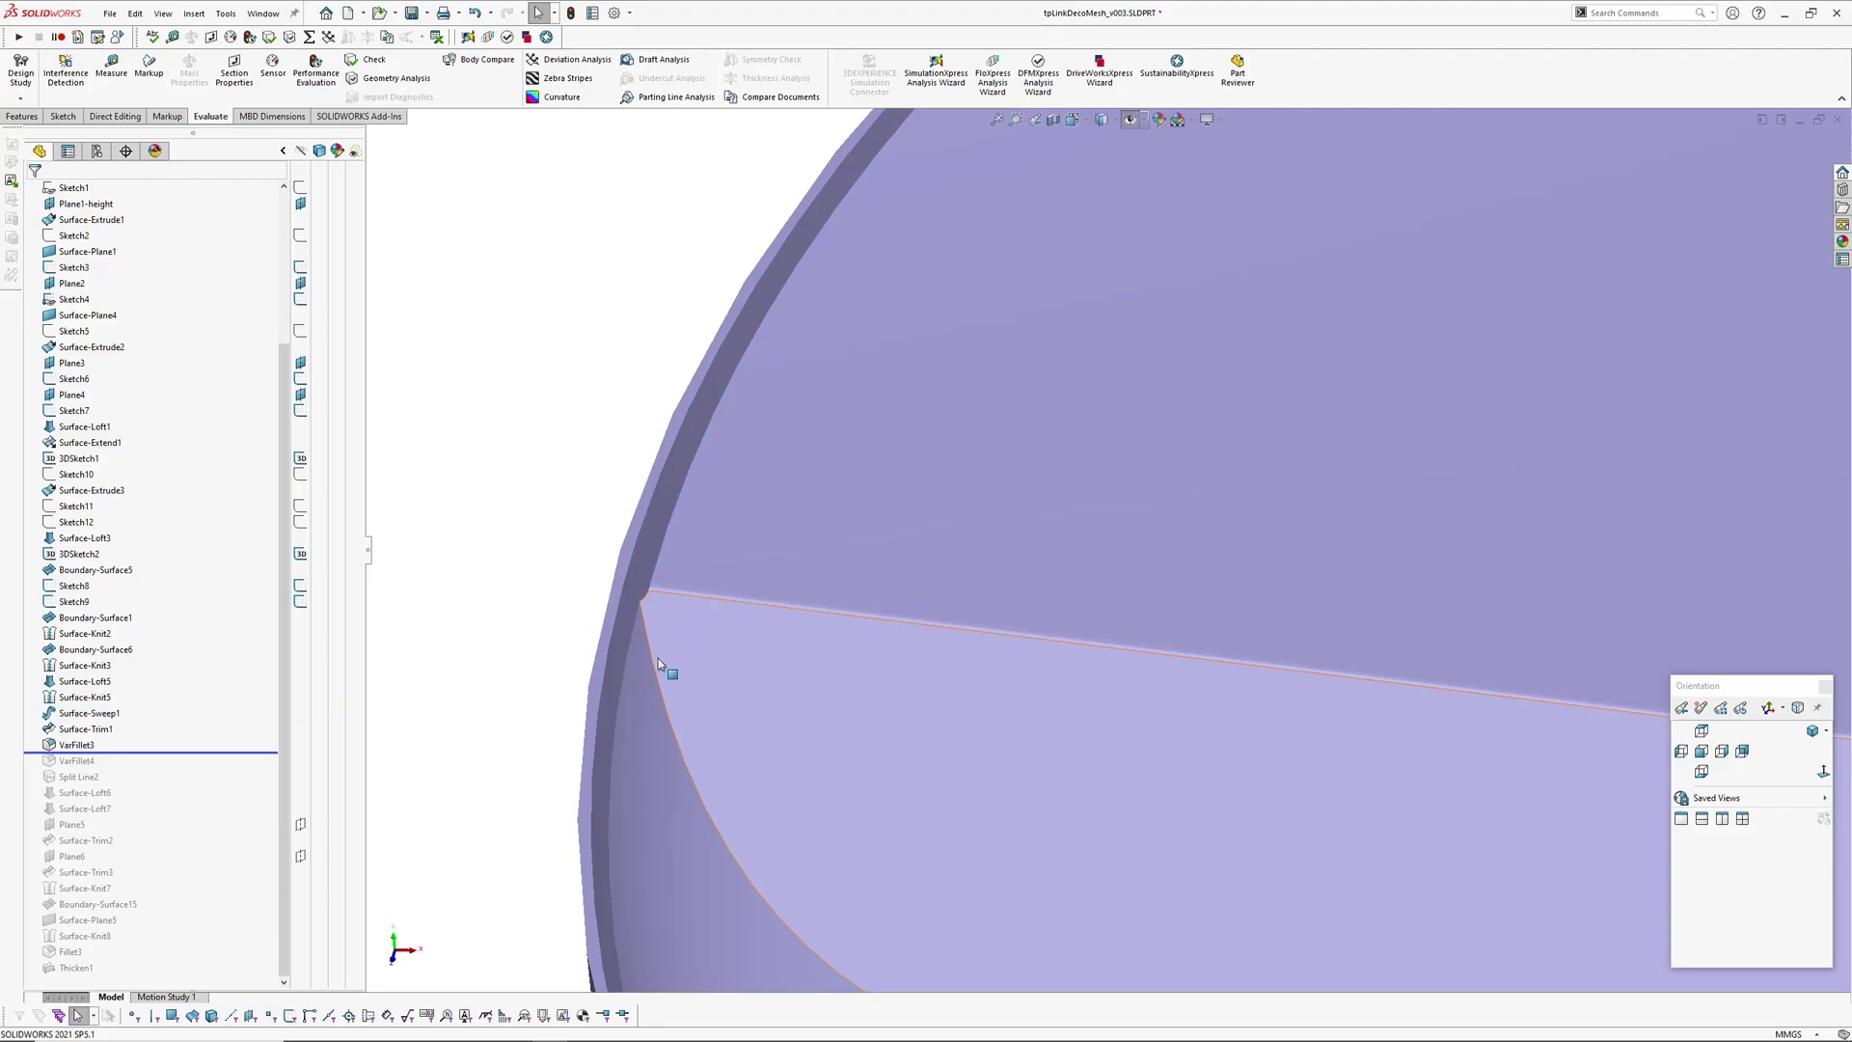
pyautogui.moveTo(715, 610); pyautogui.dragTo(678, 628, button='middle')
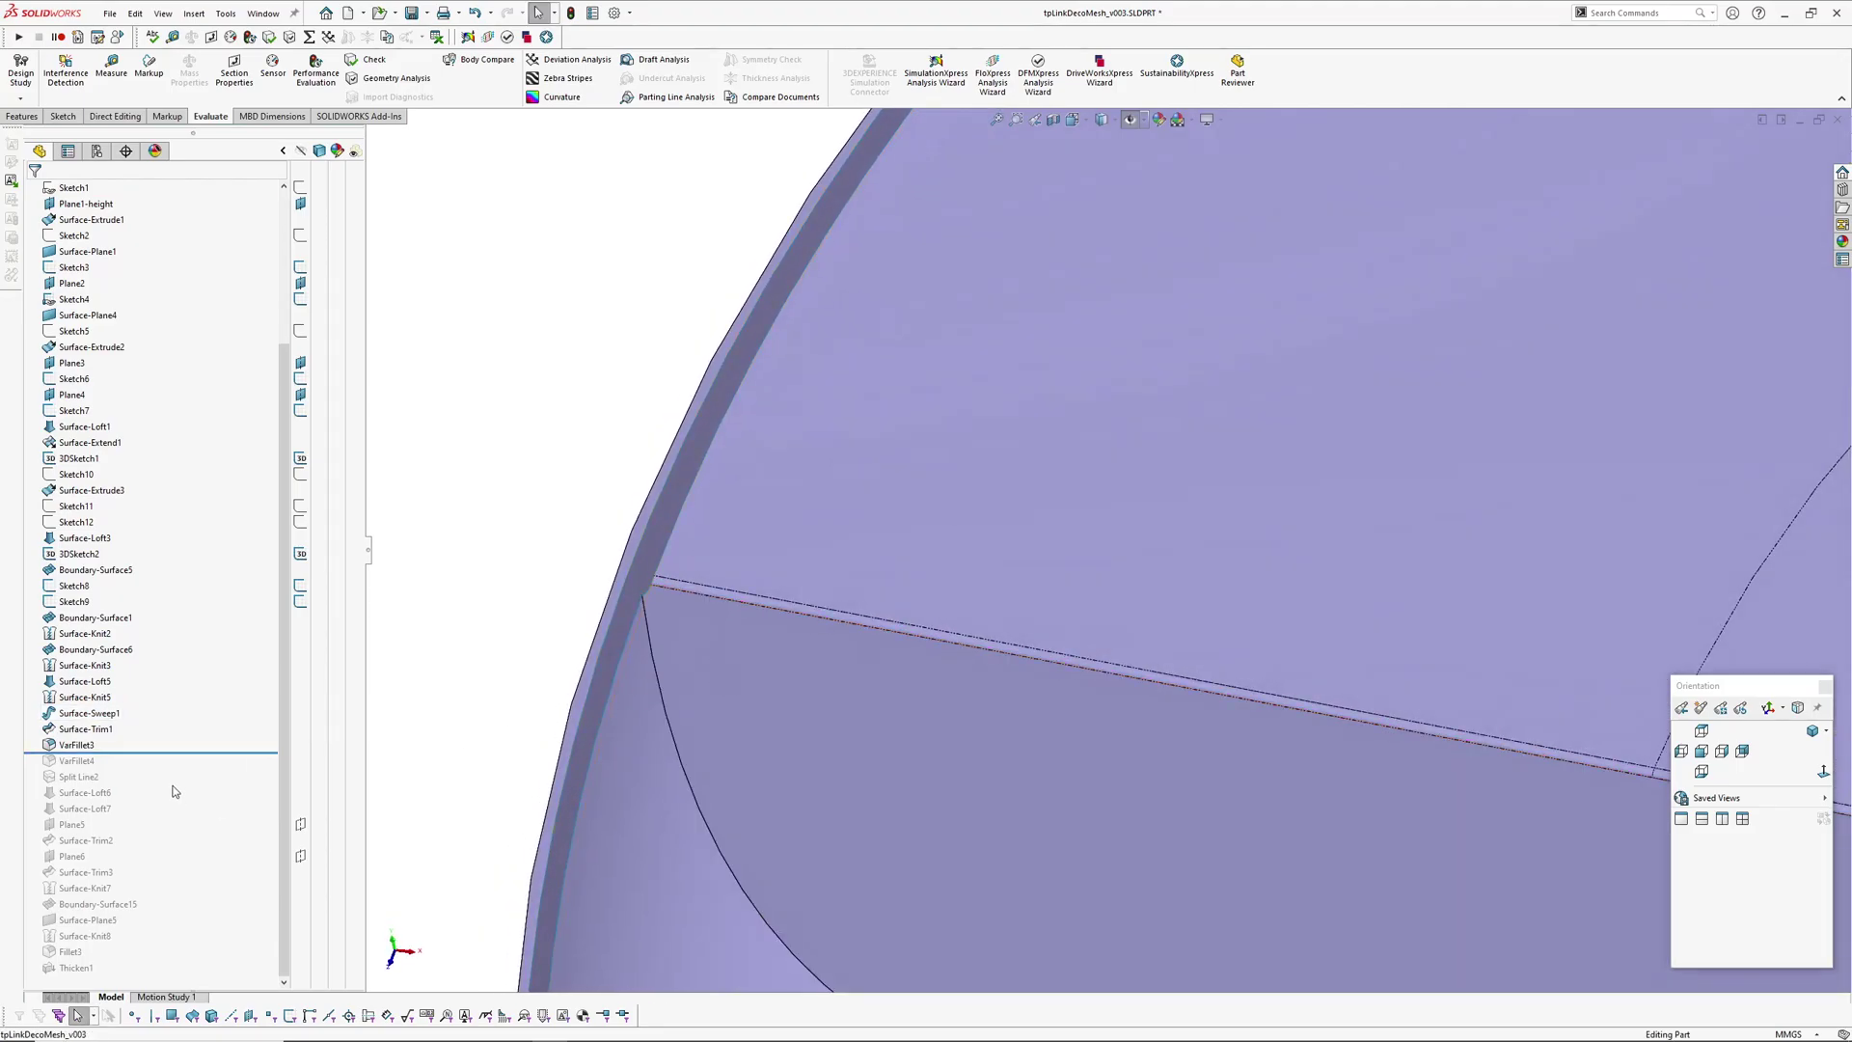
pyautogui.moveTo(178, 750); pyautogui.dragTo(172, 811)
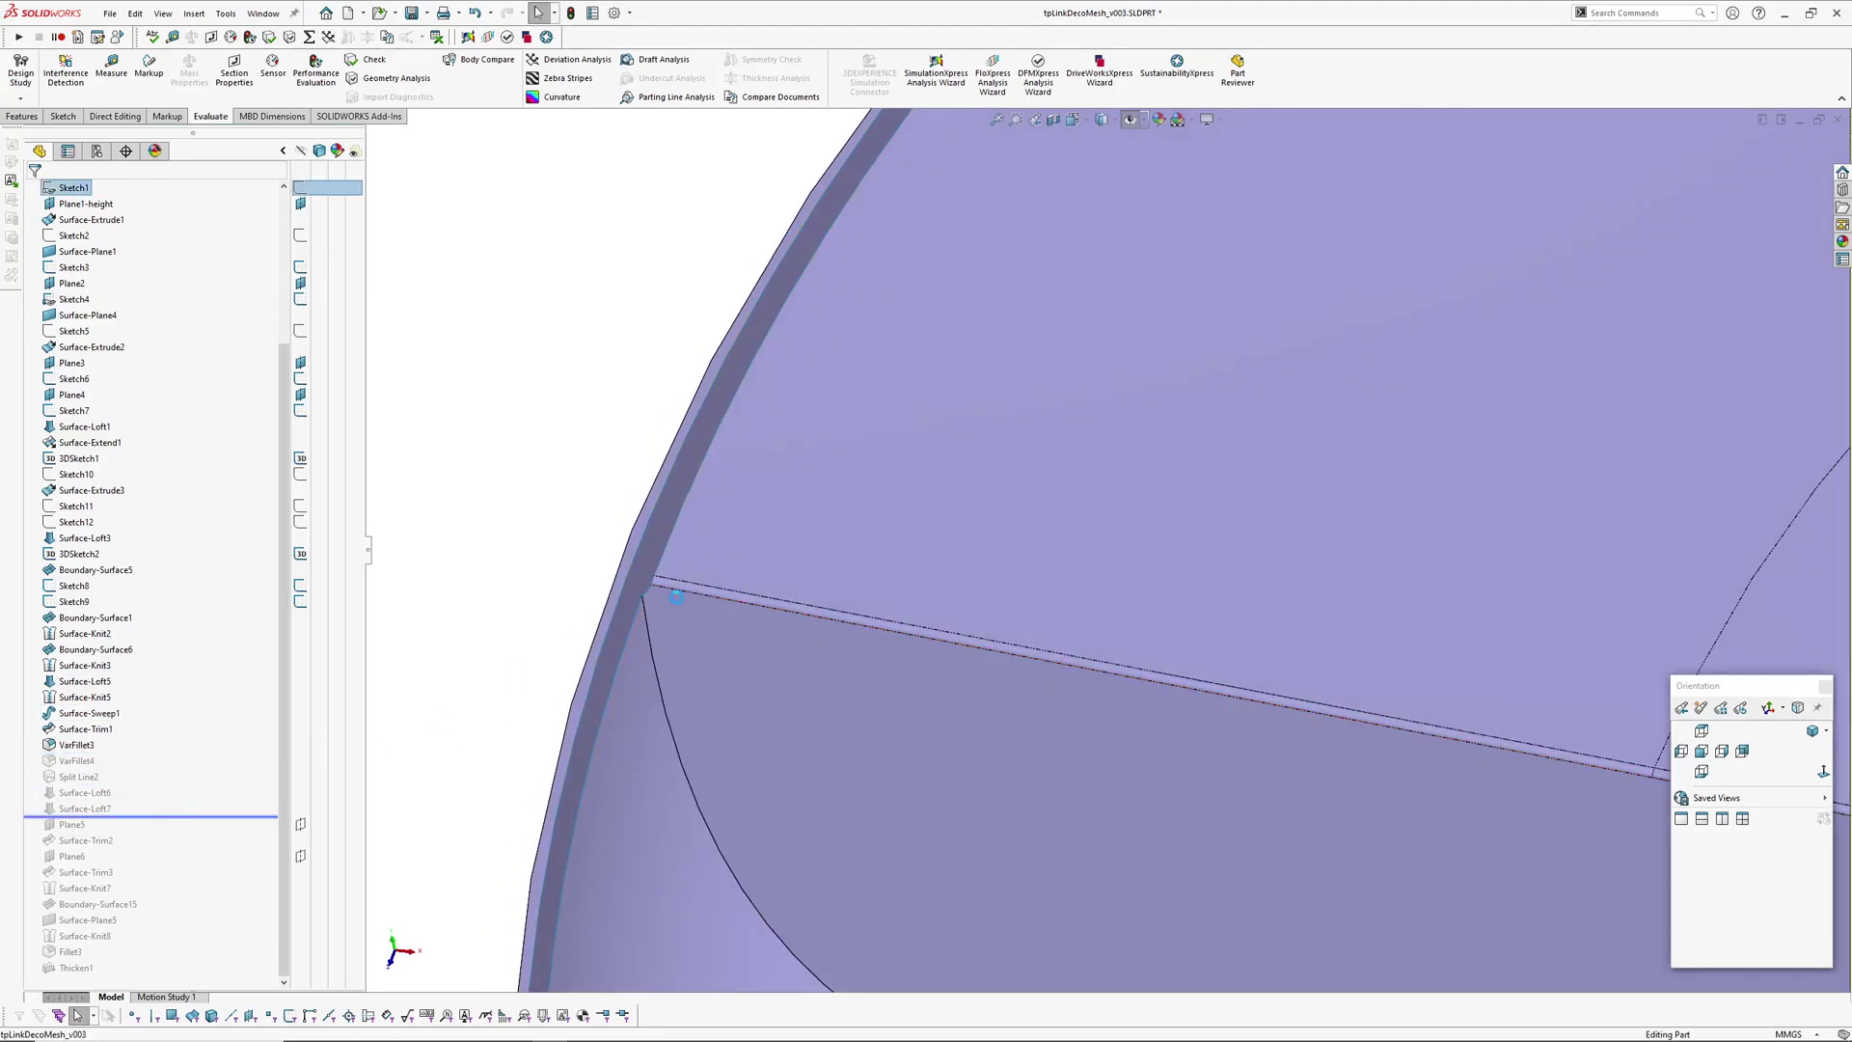
pyautogui.scroll(4, 822, 685)
pyautogui.moveTo(903, 524); pyautogui.dragTo(849, 482, button='middle')
pyautogui.scroll(-3, 752, 410)
pyautogui.click(772, 410)
pyautogui.scroll(4, 748, 396)
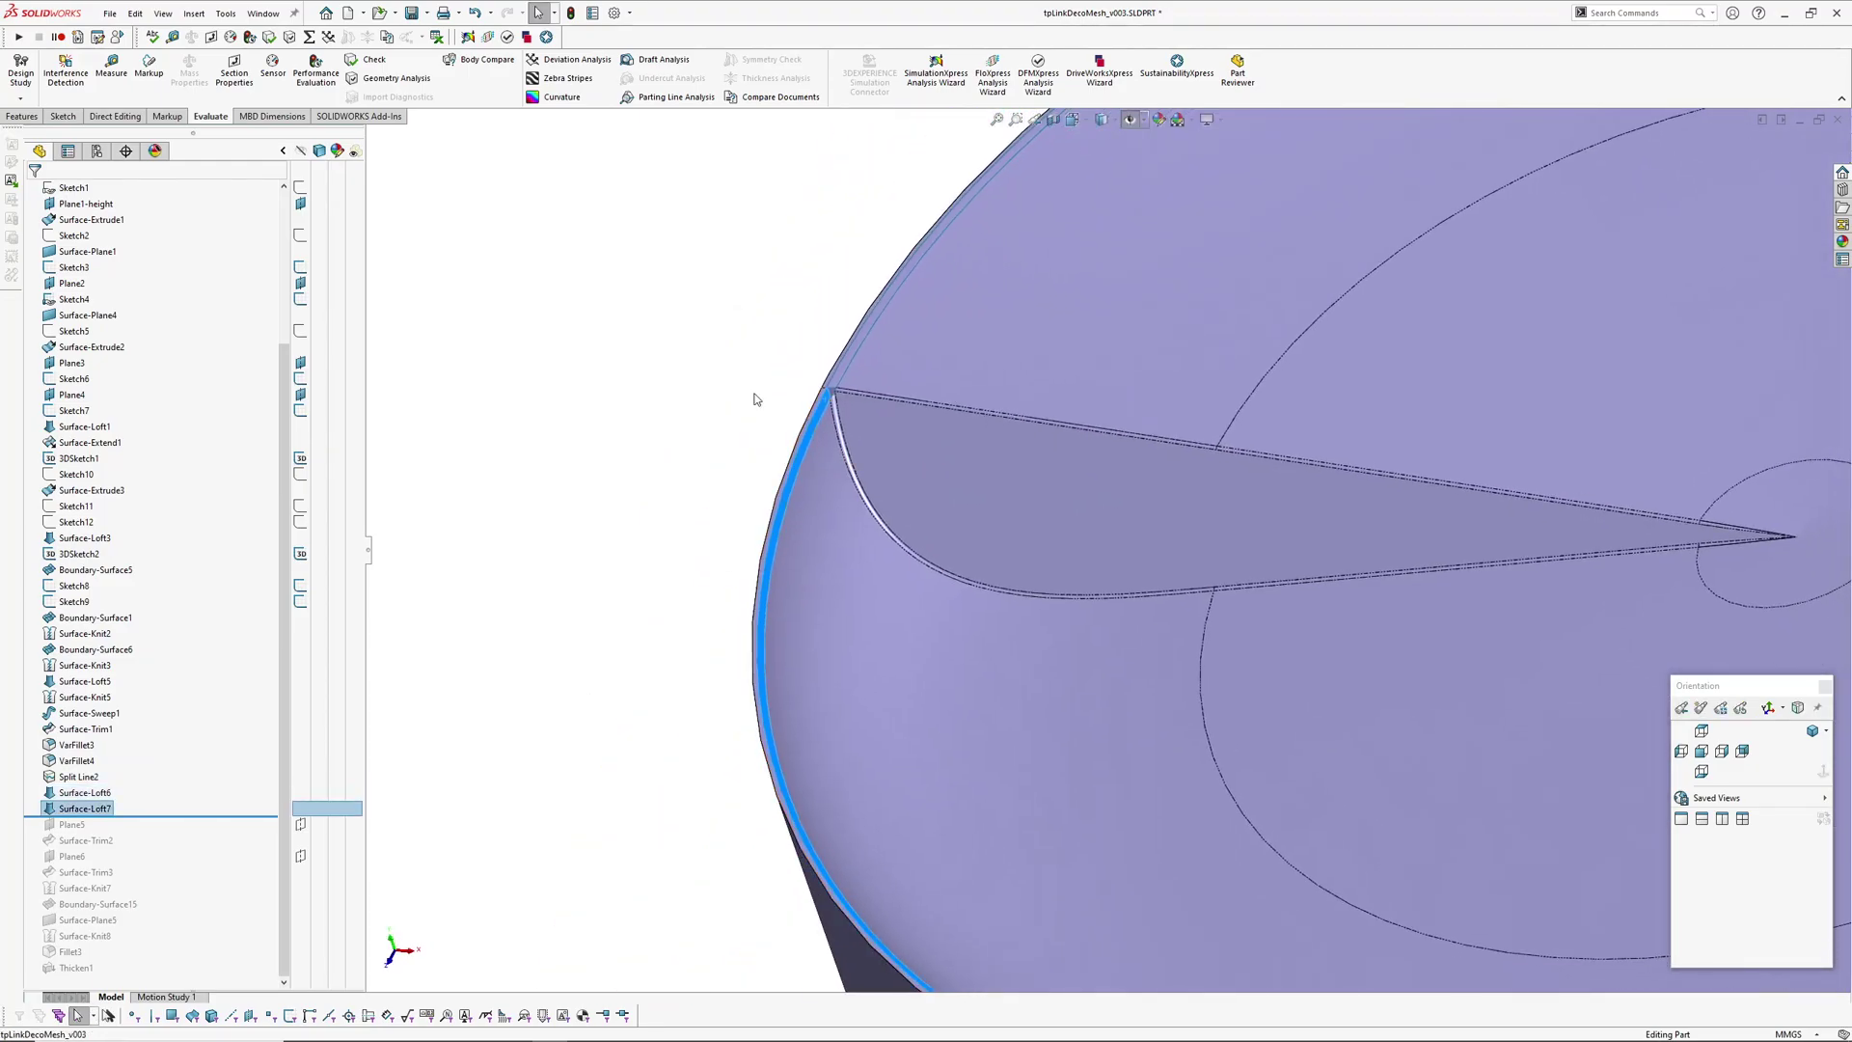
pyautogui.click(743, 389)
pyautogui.keyDown('ctrl'); pyautogui.moveTo(1206, 620); pyautogui.dragTo(891, 505, button='middle'); pyautogui.keyUp('ctrl')
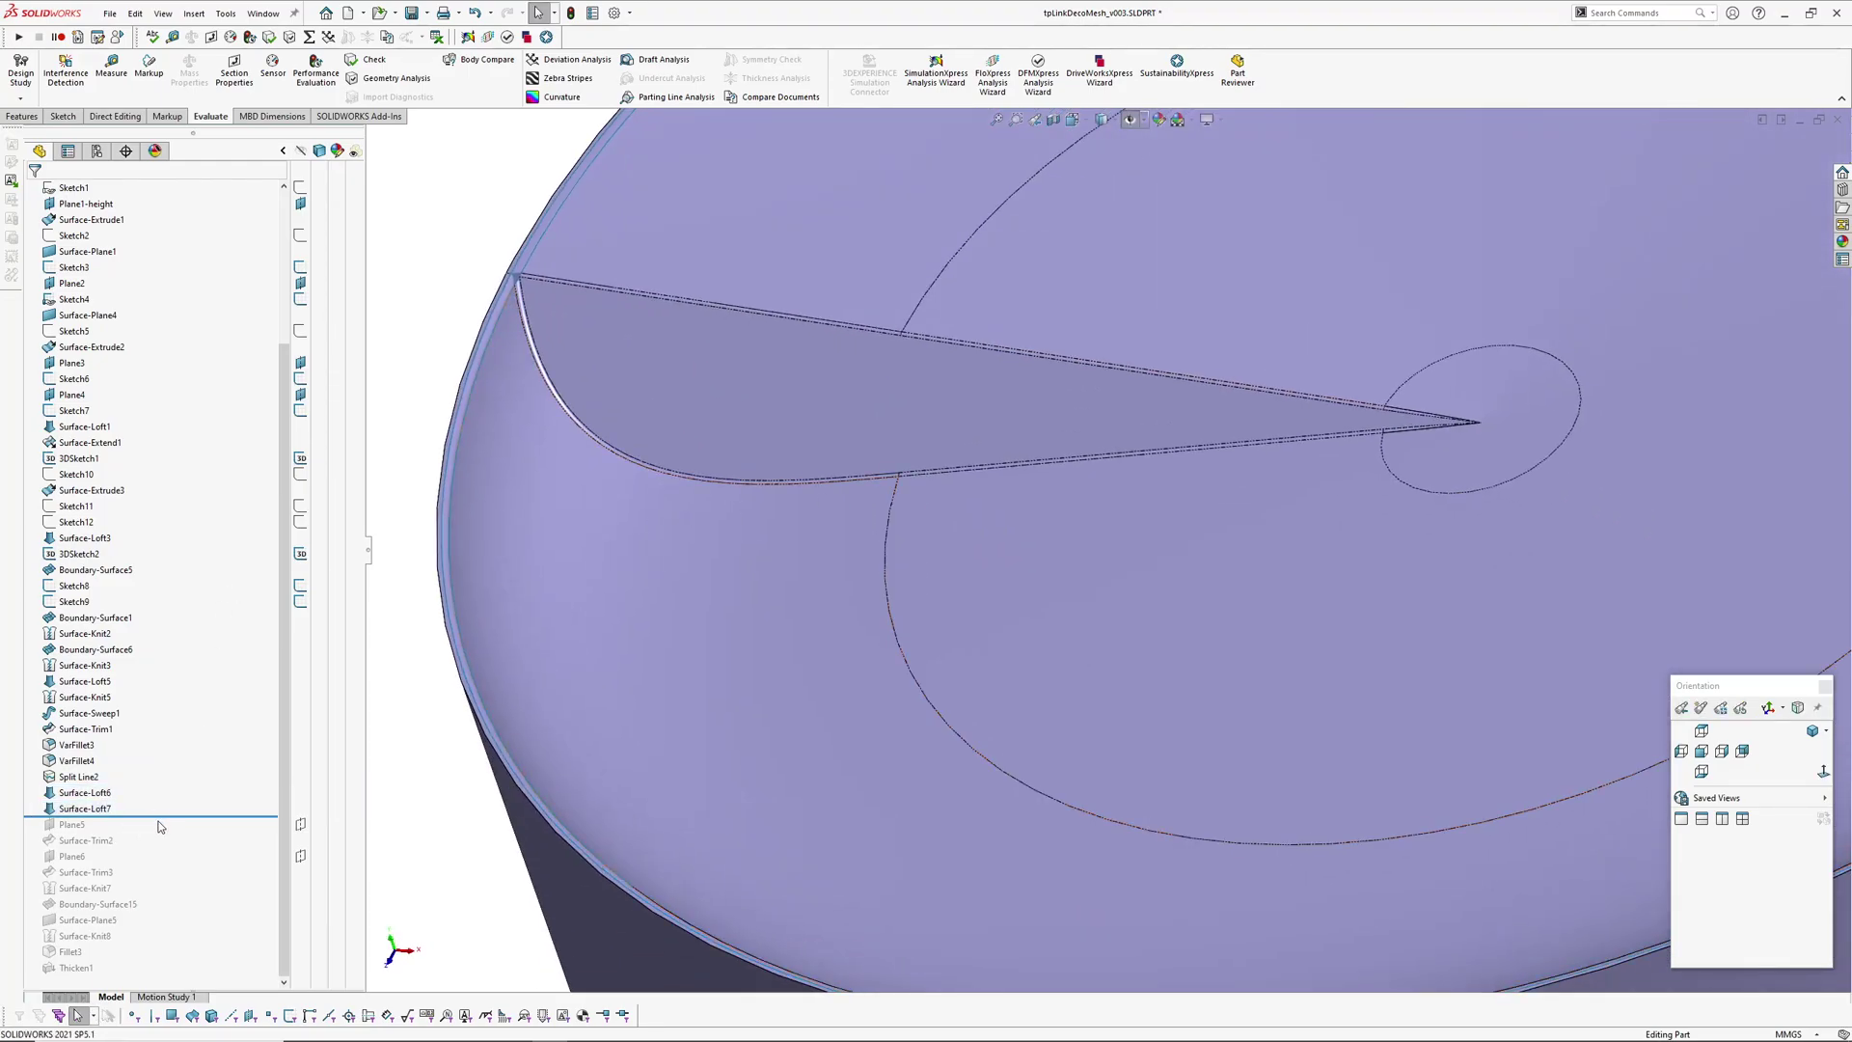
# Step: Roll the history forward past Plane6 and on past Fillet3, examining the trimmed corner and the rim fillet beside the wedge
pyautogui.moveTo(159, 819); pyautogui.dragTo(154, 861)
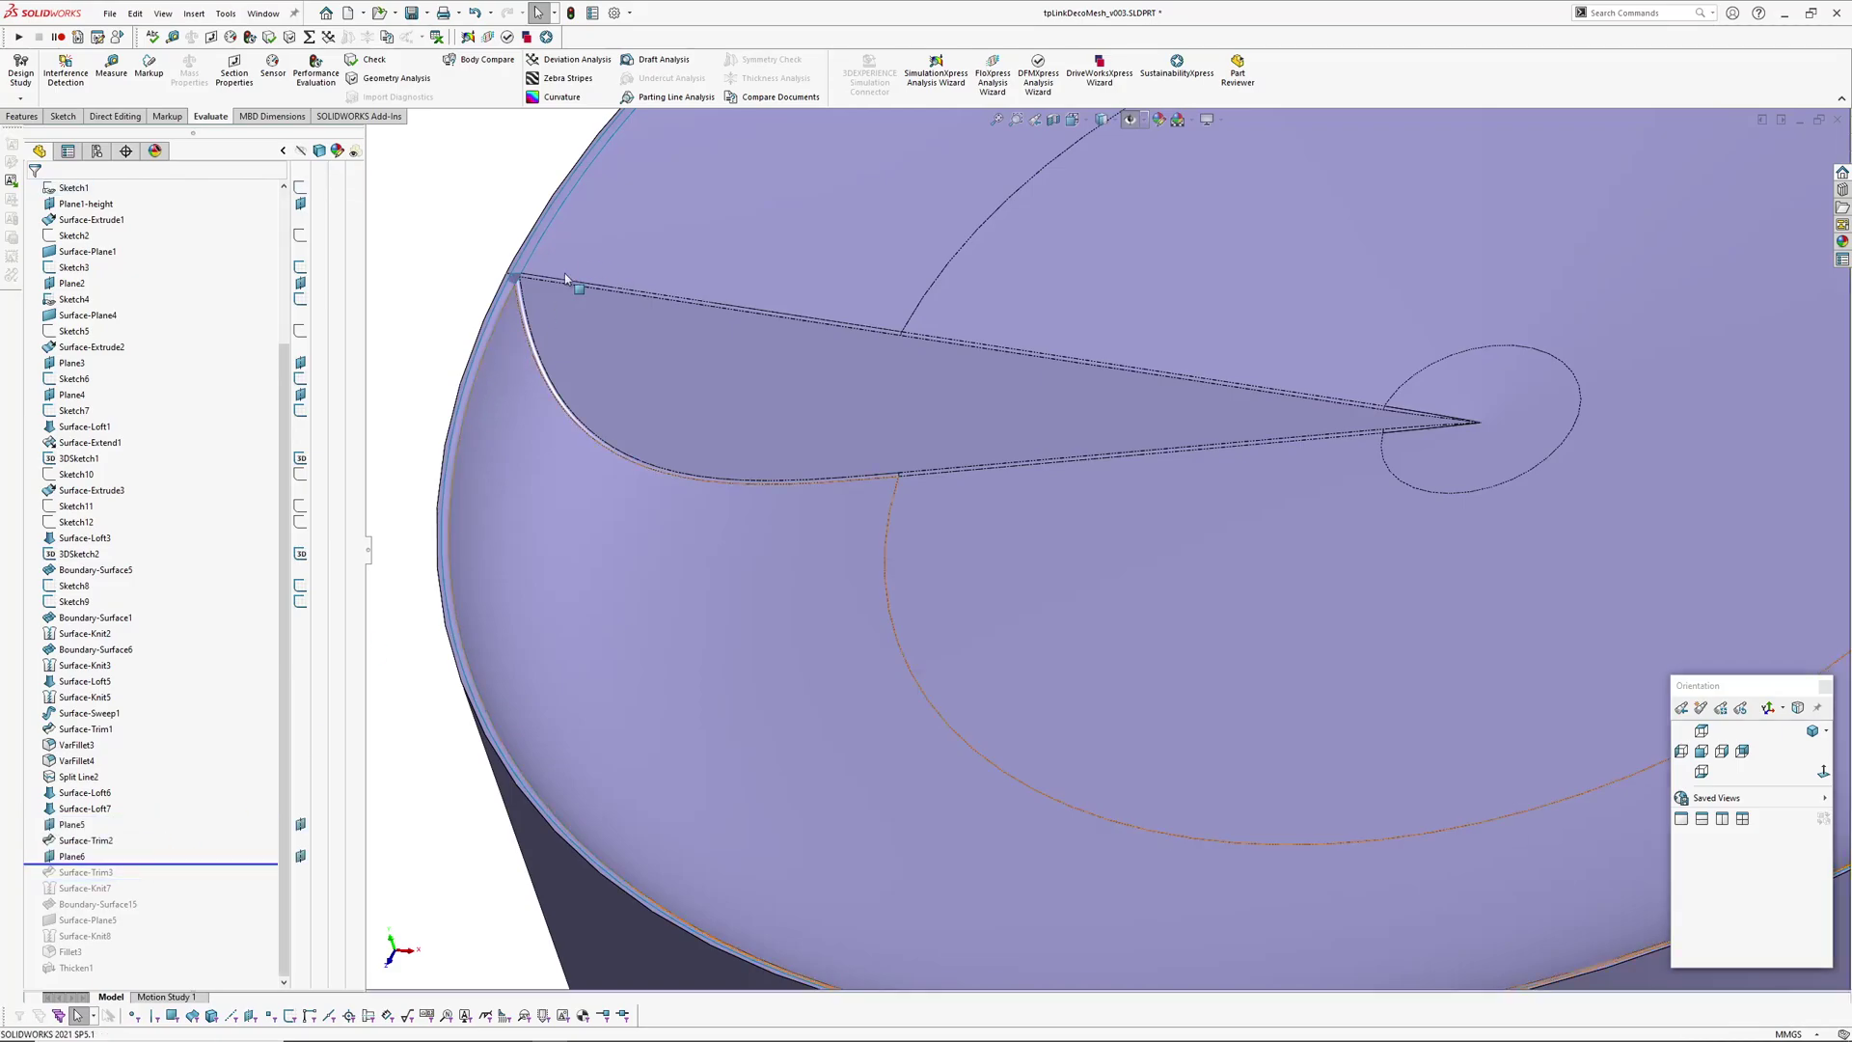
pyautogui.scroll(-5, 559, 278)
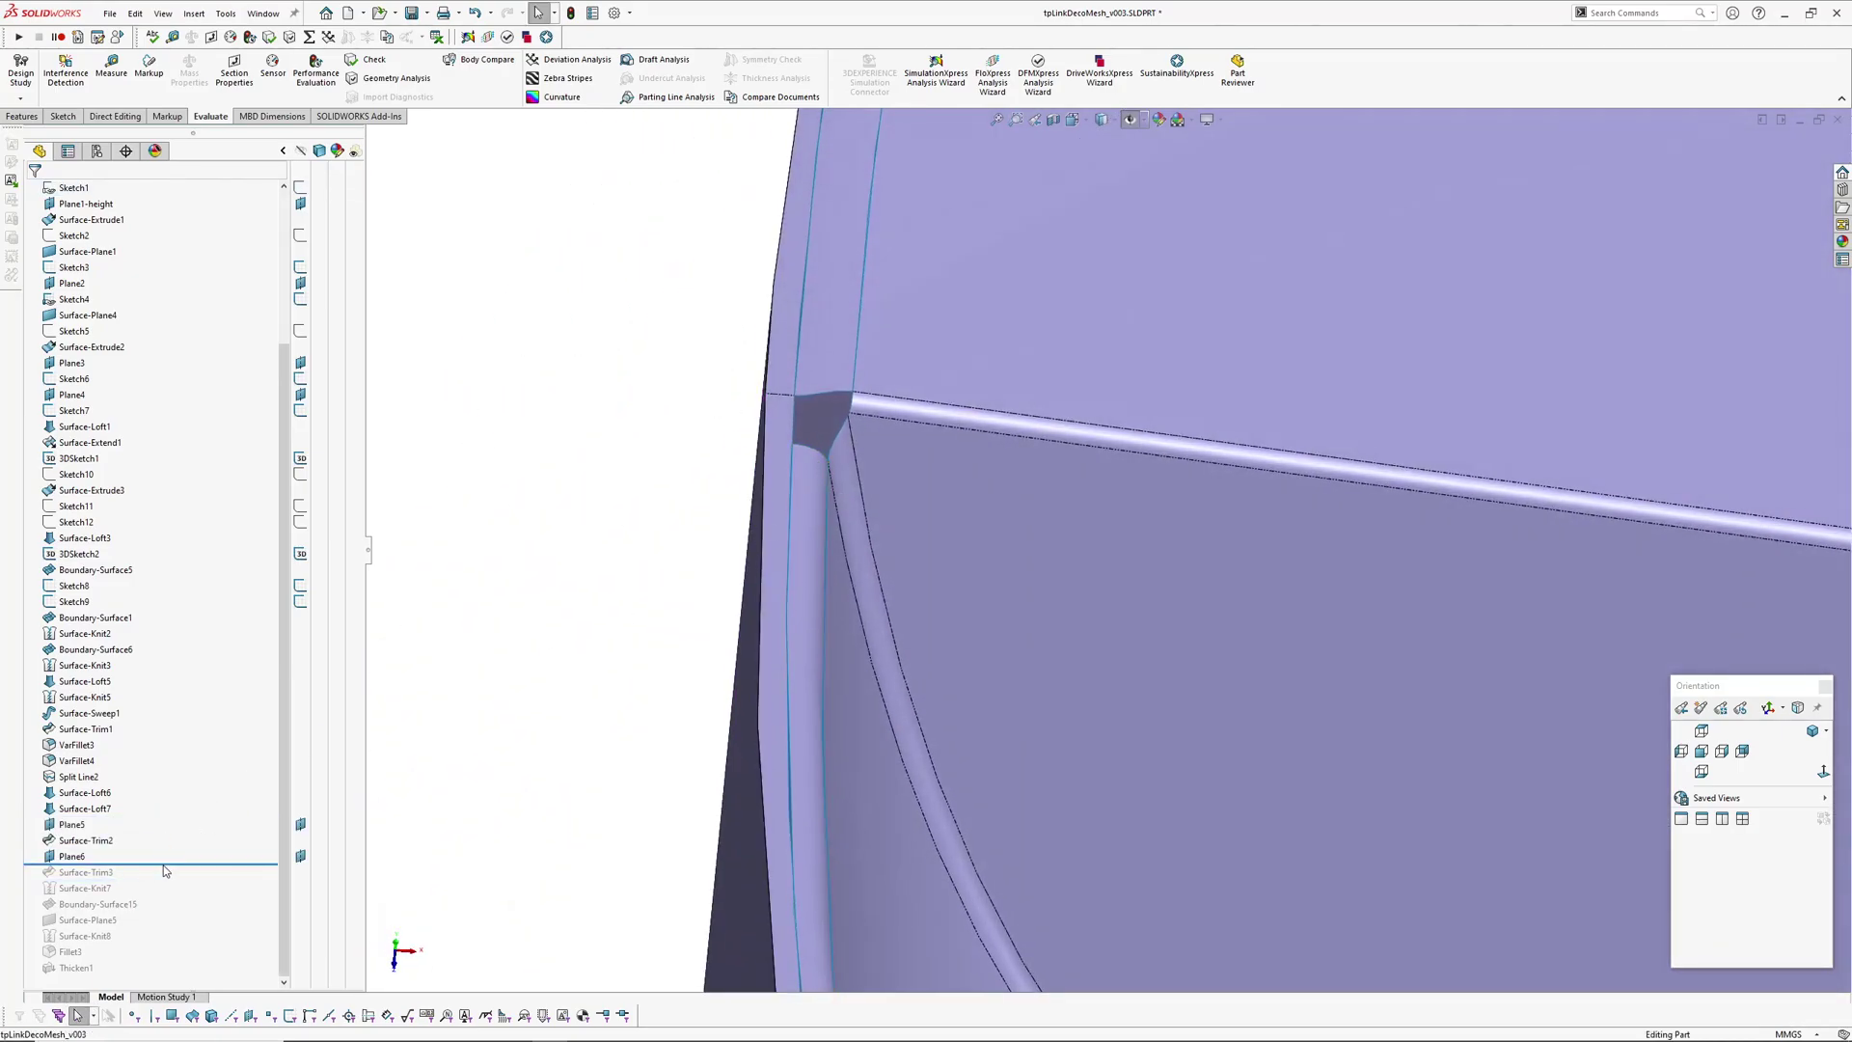
pyautogui.moveTo(170, 861)
pyautogui.mouseDown()
pyautogui.moveTo(167, 917)
pyautogui.moveTo(136, 954)
pyautogui.mouseUp()
pyautogui.scroll(4, 819, 490)
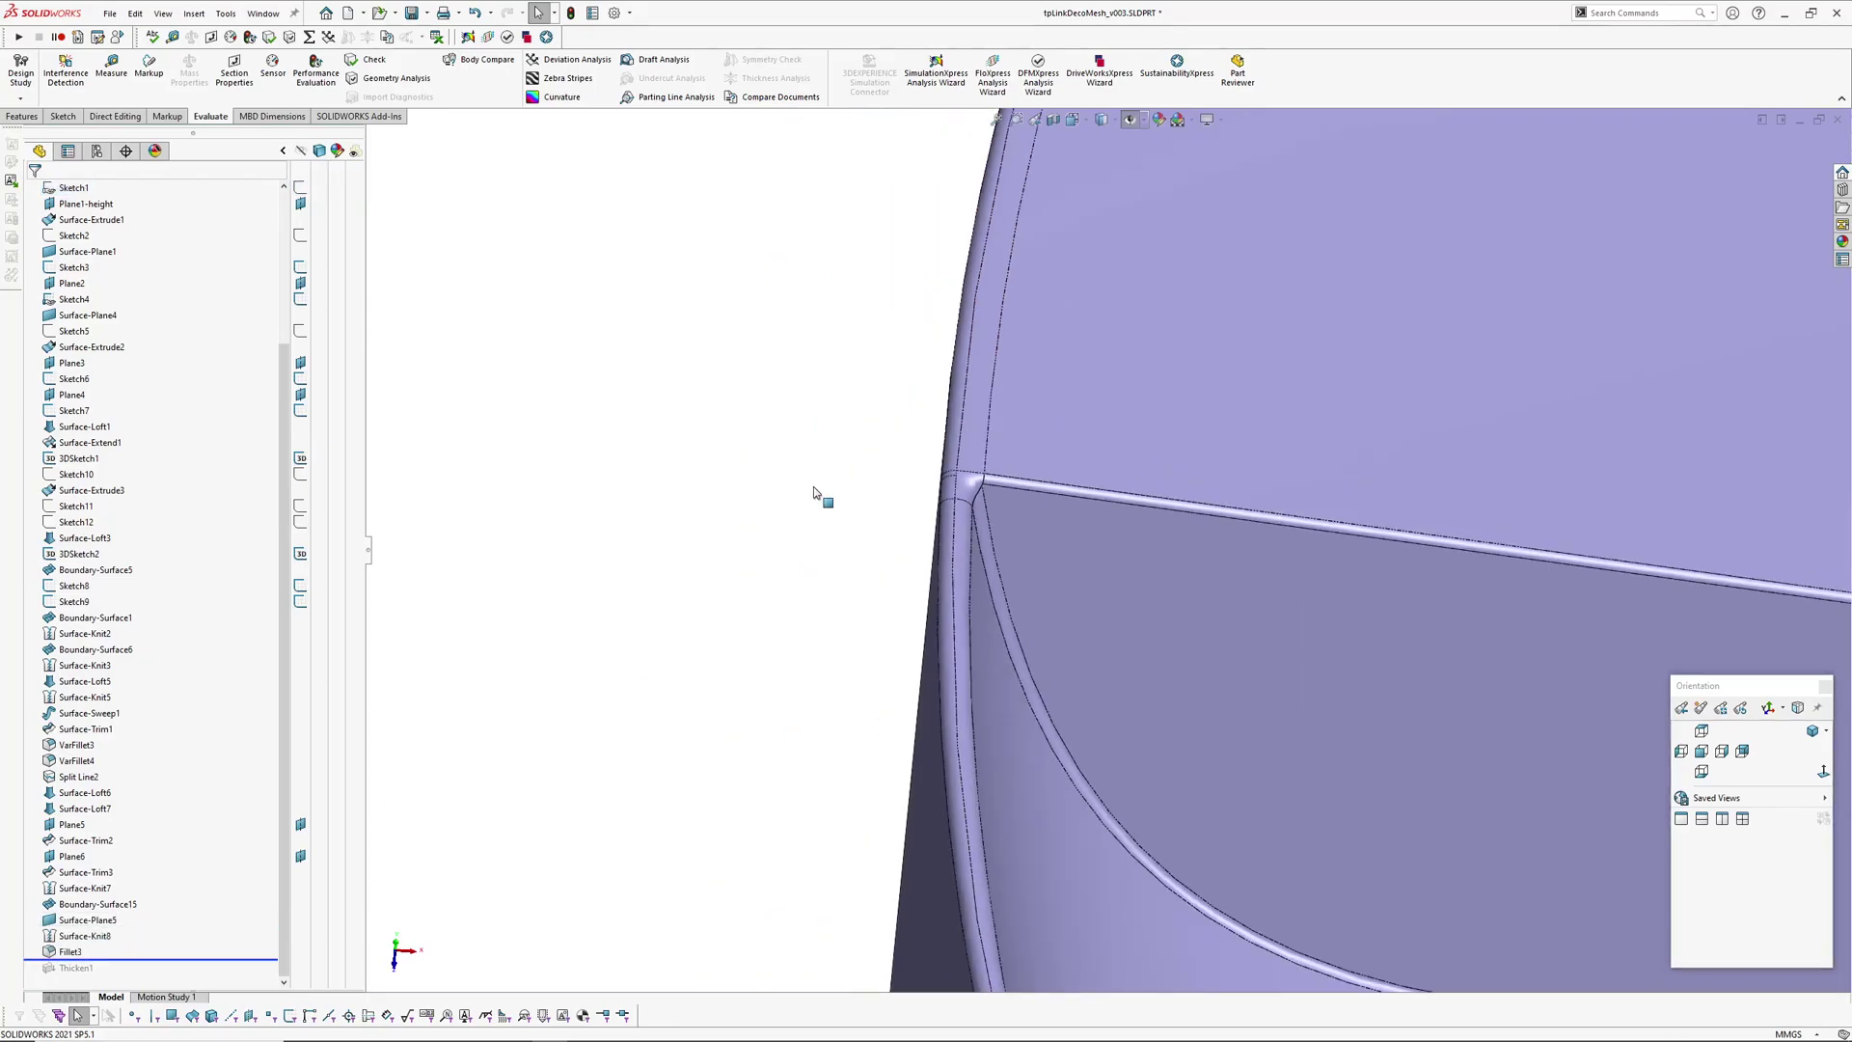
pyautogui.moveTo(940, 487); pyautogui.dragTo(975, 482, button='middle')
pyautogui.scroll(-4, 950, 424)
pyautogui.click(942, 483)
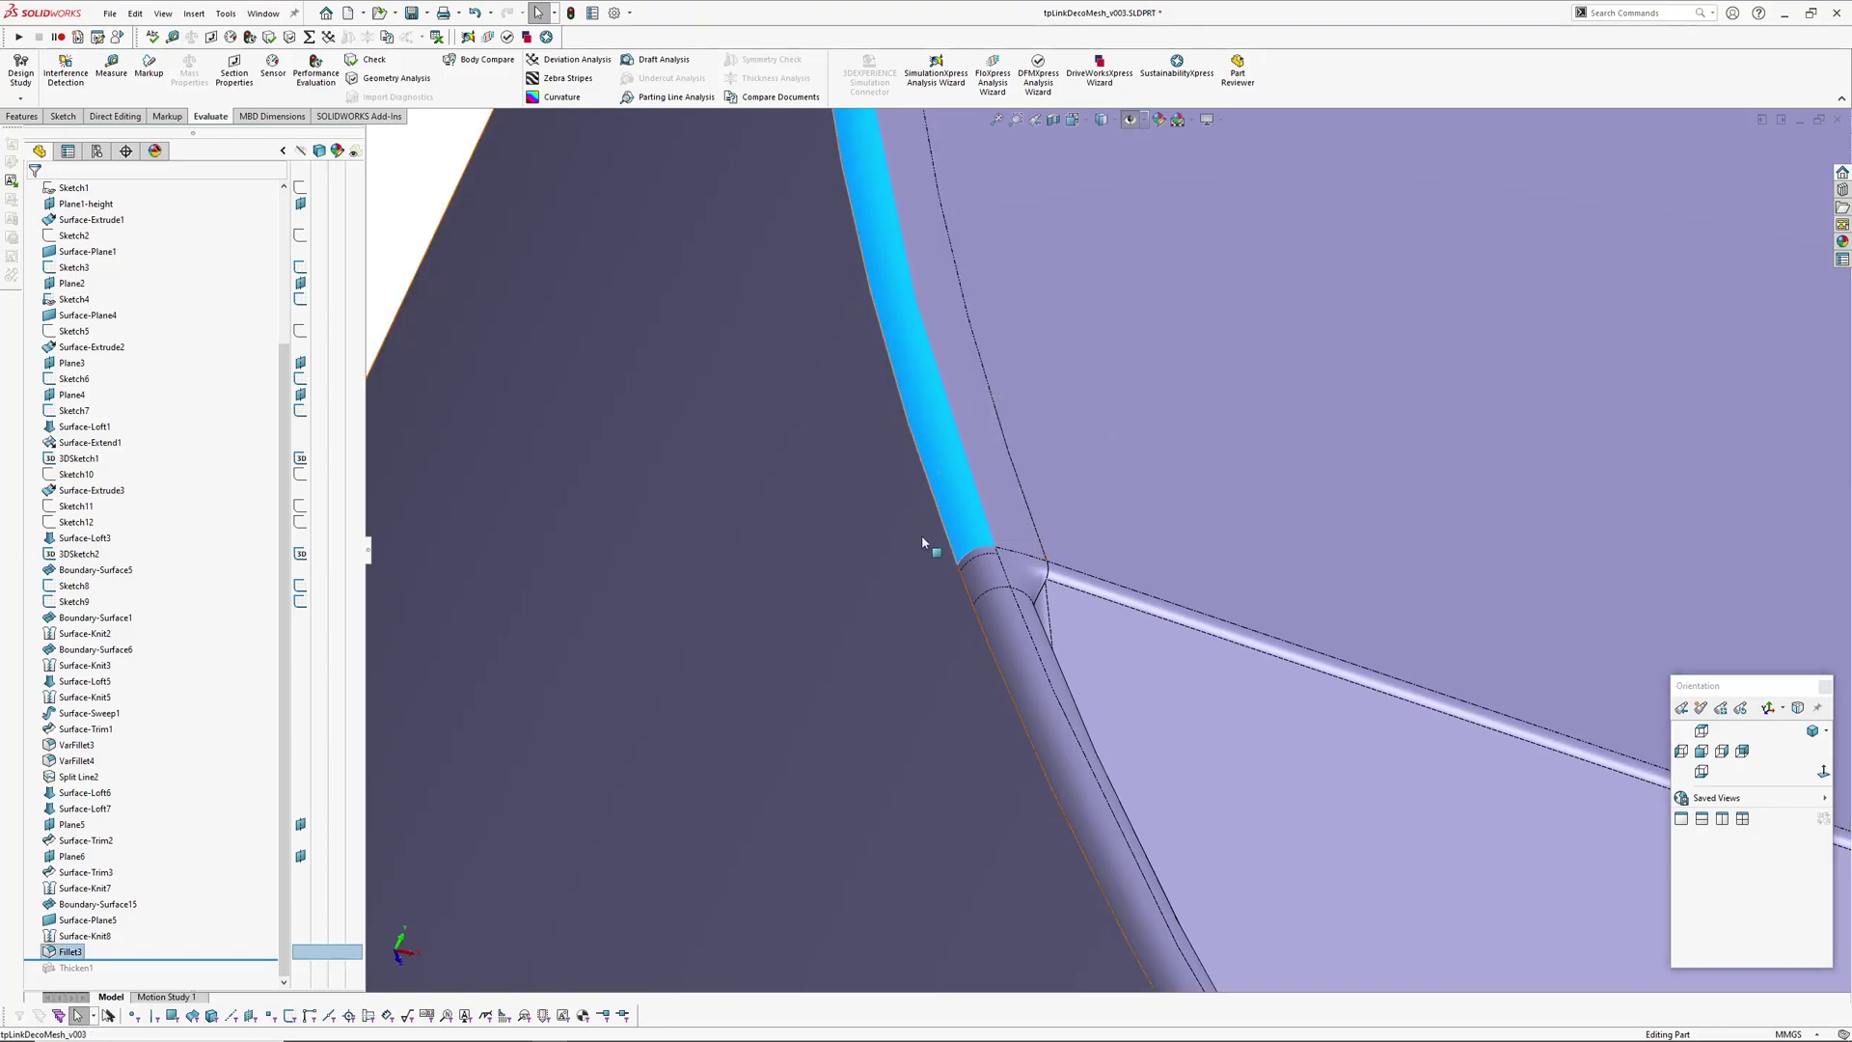
pyautogui.moveTo(972, 553); pyautogui.dragTo(1021, 575, button='middle')
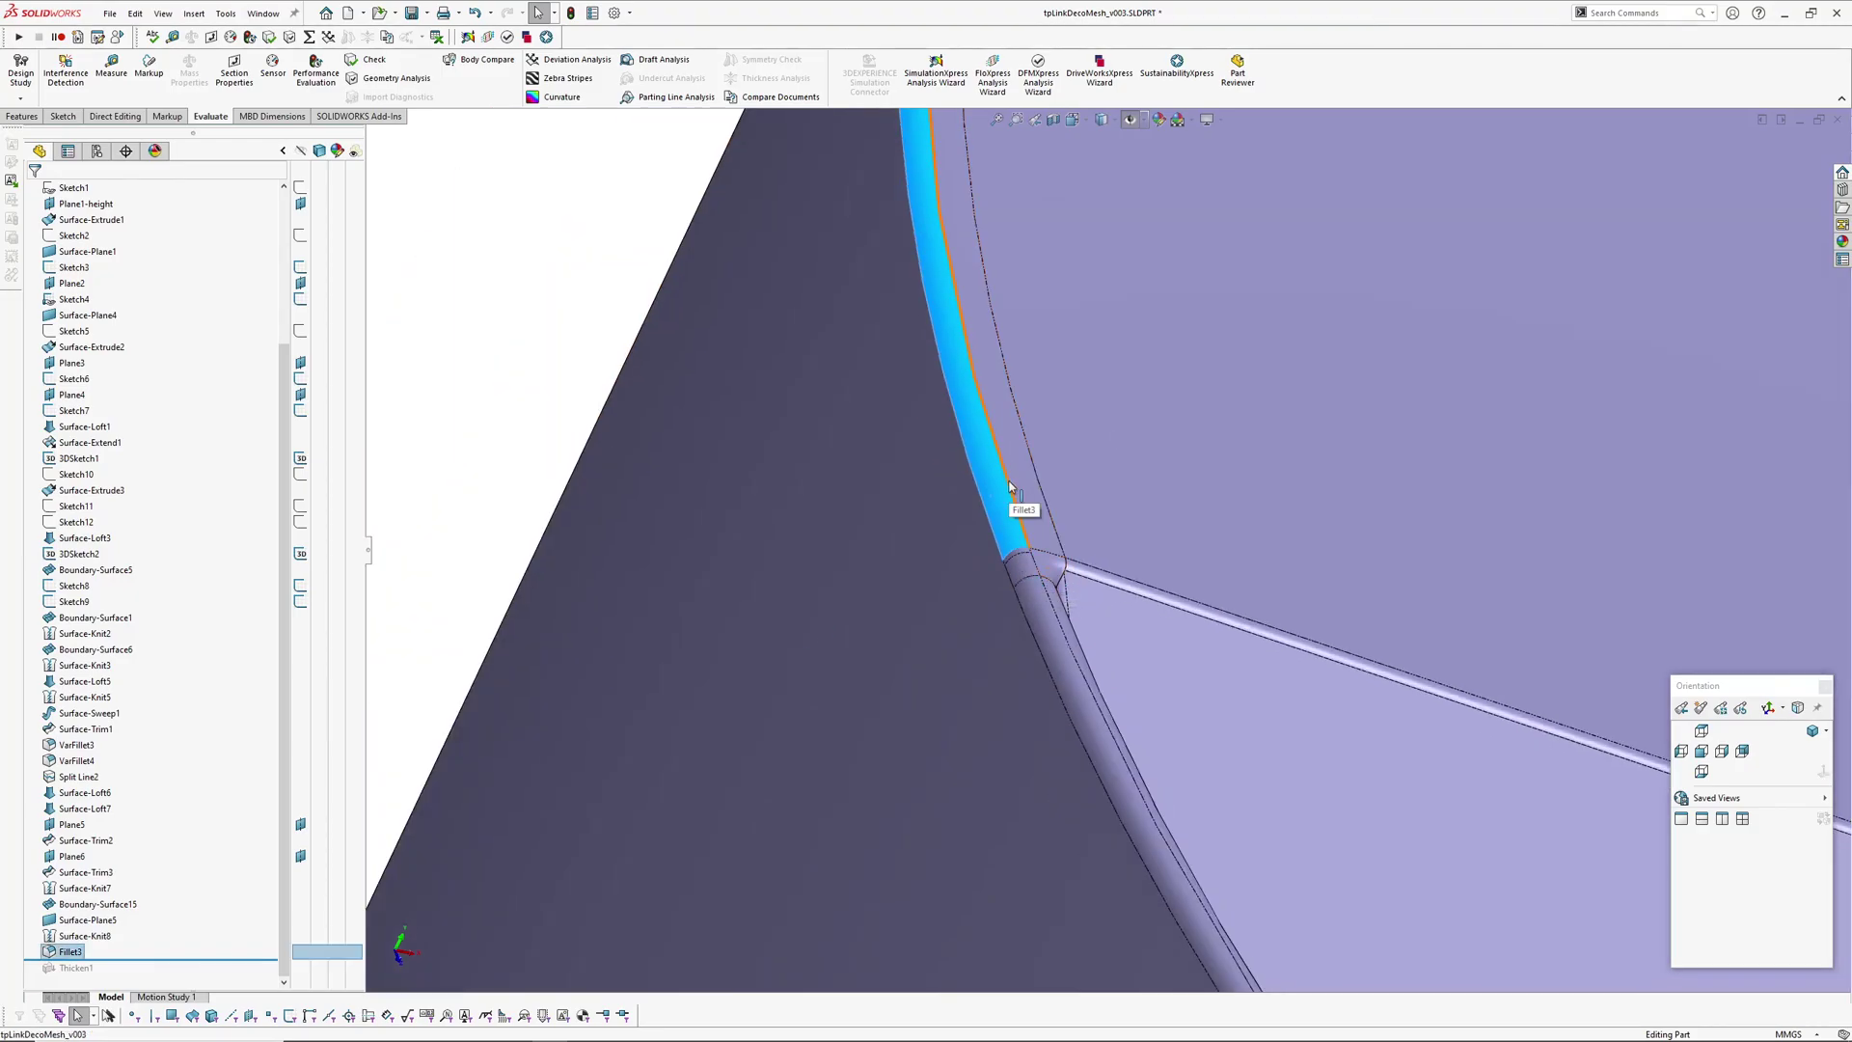
# Step: Open Fillet3's definition, review its face sets and Hold Line edges along the rim, and close it
pyautogui.click(68, 952)
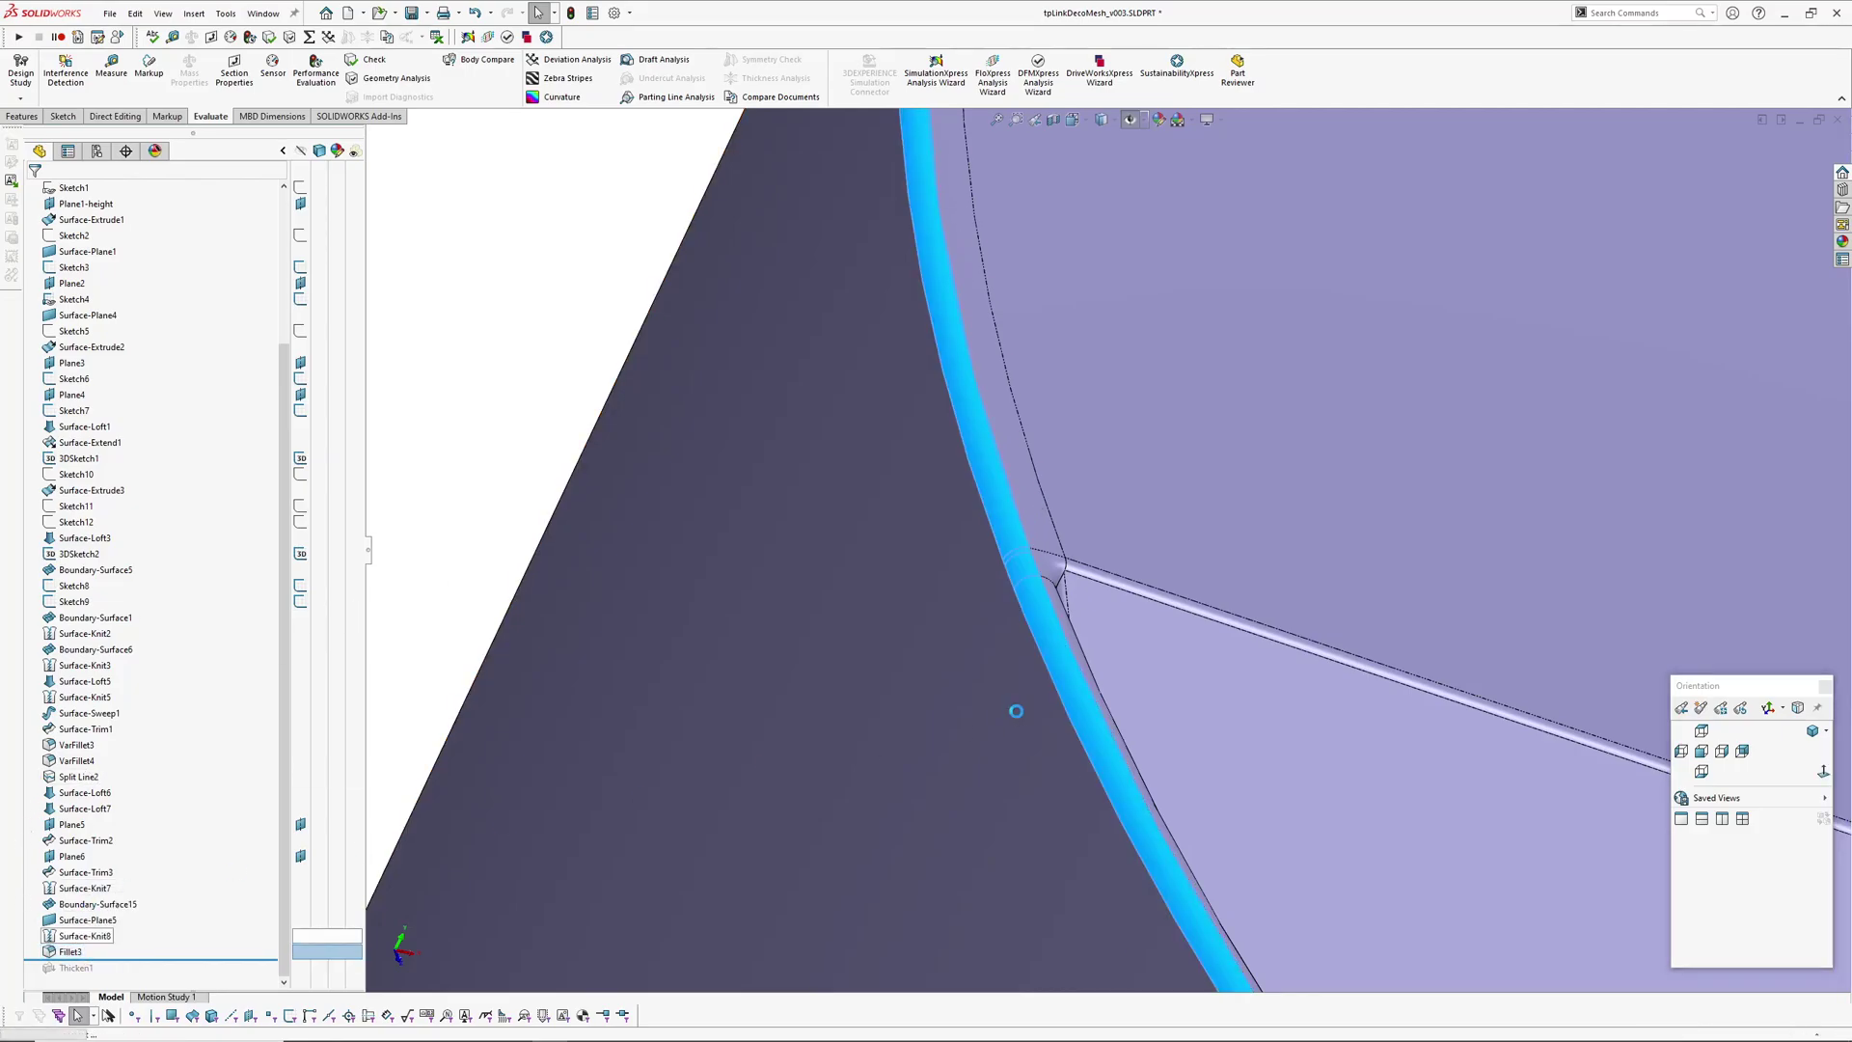
pyautogui.click(82, 516)
pyautogui.click(76, 528)
pyautogui.scroll(6, 1107, 549)
pyautogui.keyDown('ctrl'); pyautogui.moveTo(1130, 306); pyautogui.dragTo(1018, 375, button='middle'); pyautogui.keyUp('ctrl')
pyautogui.scroll(-3, 1020, 374)
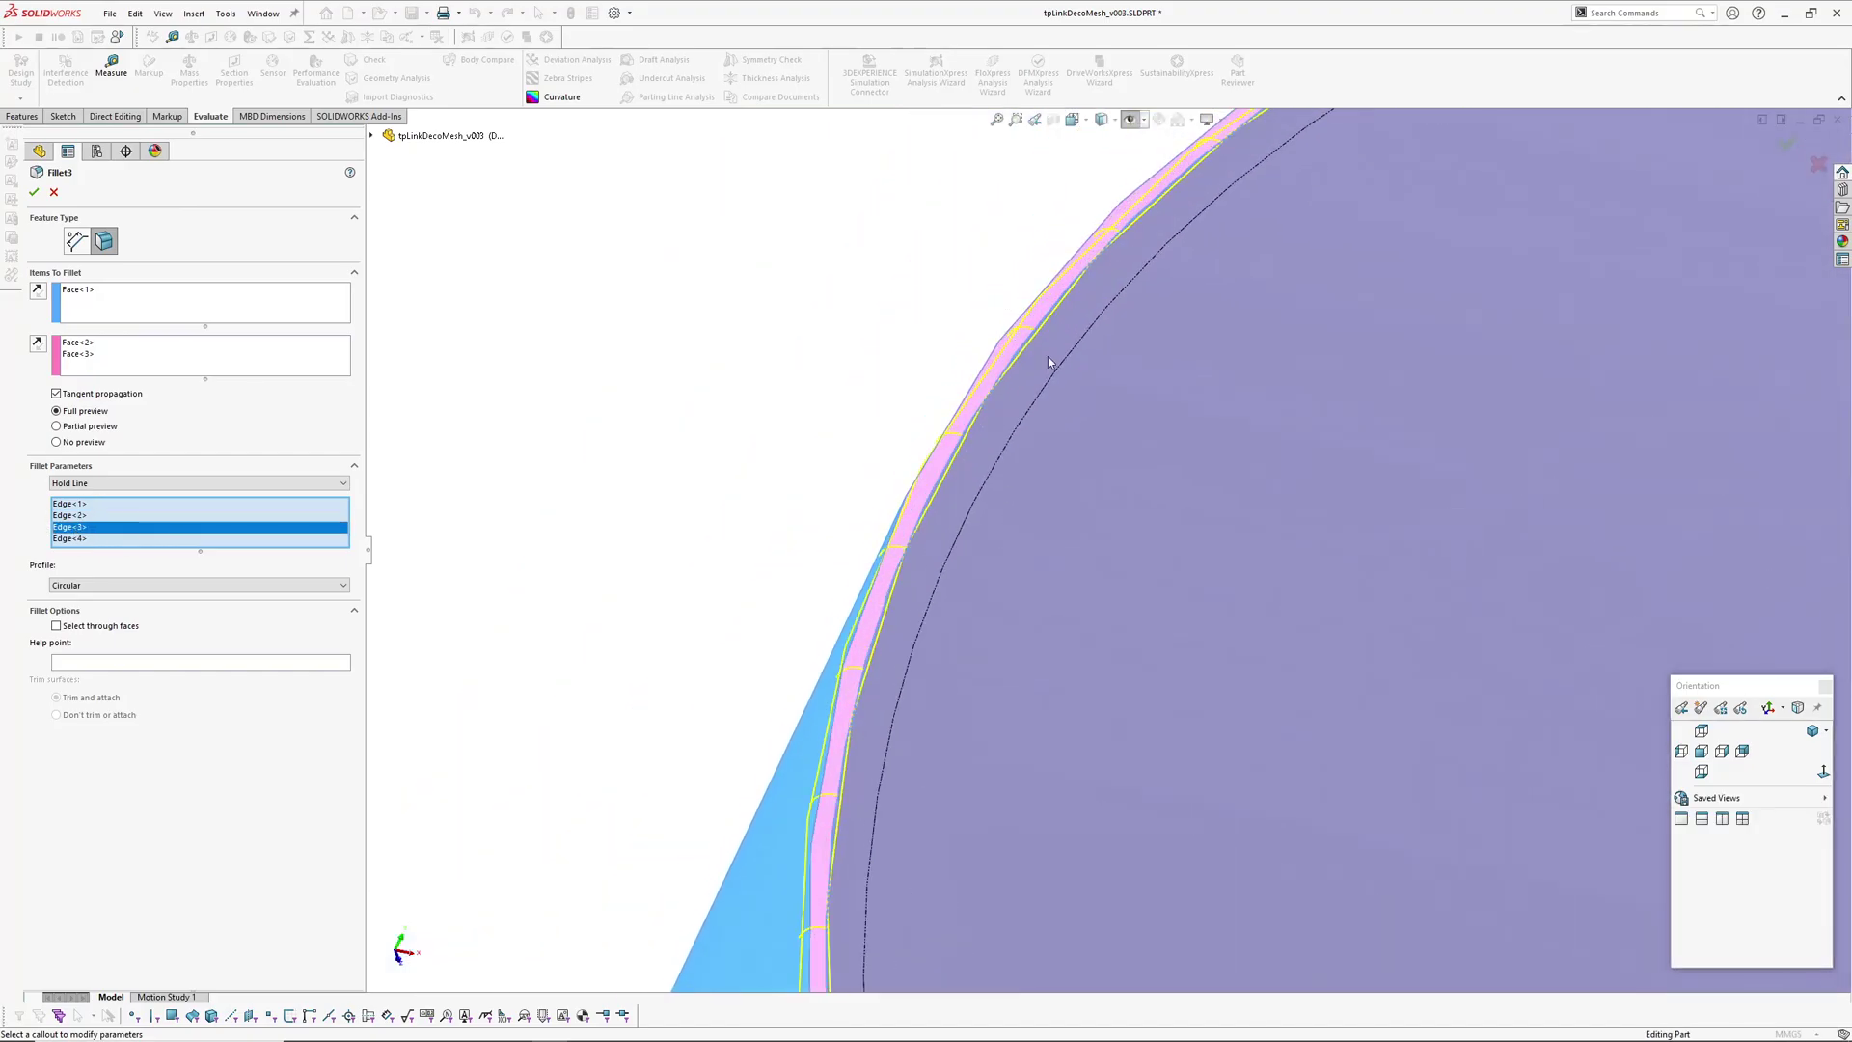
pyautogui.press('Escape')
# Step: Roll the history forward past Thicken1 with the whole top and upper body in view
pyautogui.scroll(5, 1211, 624)
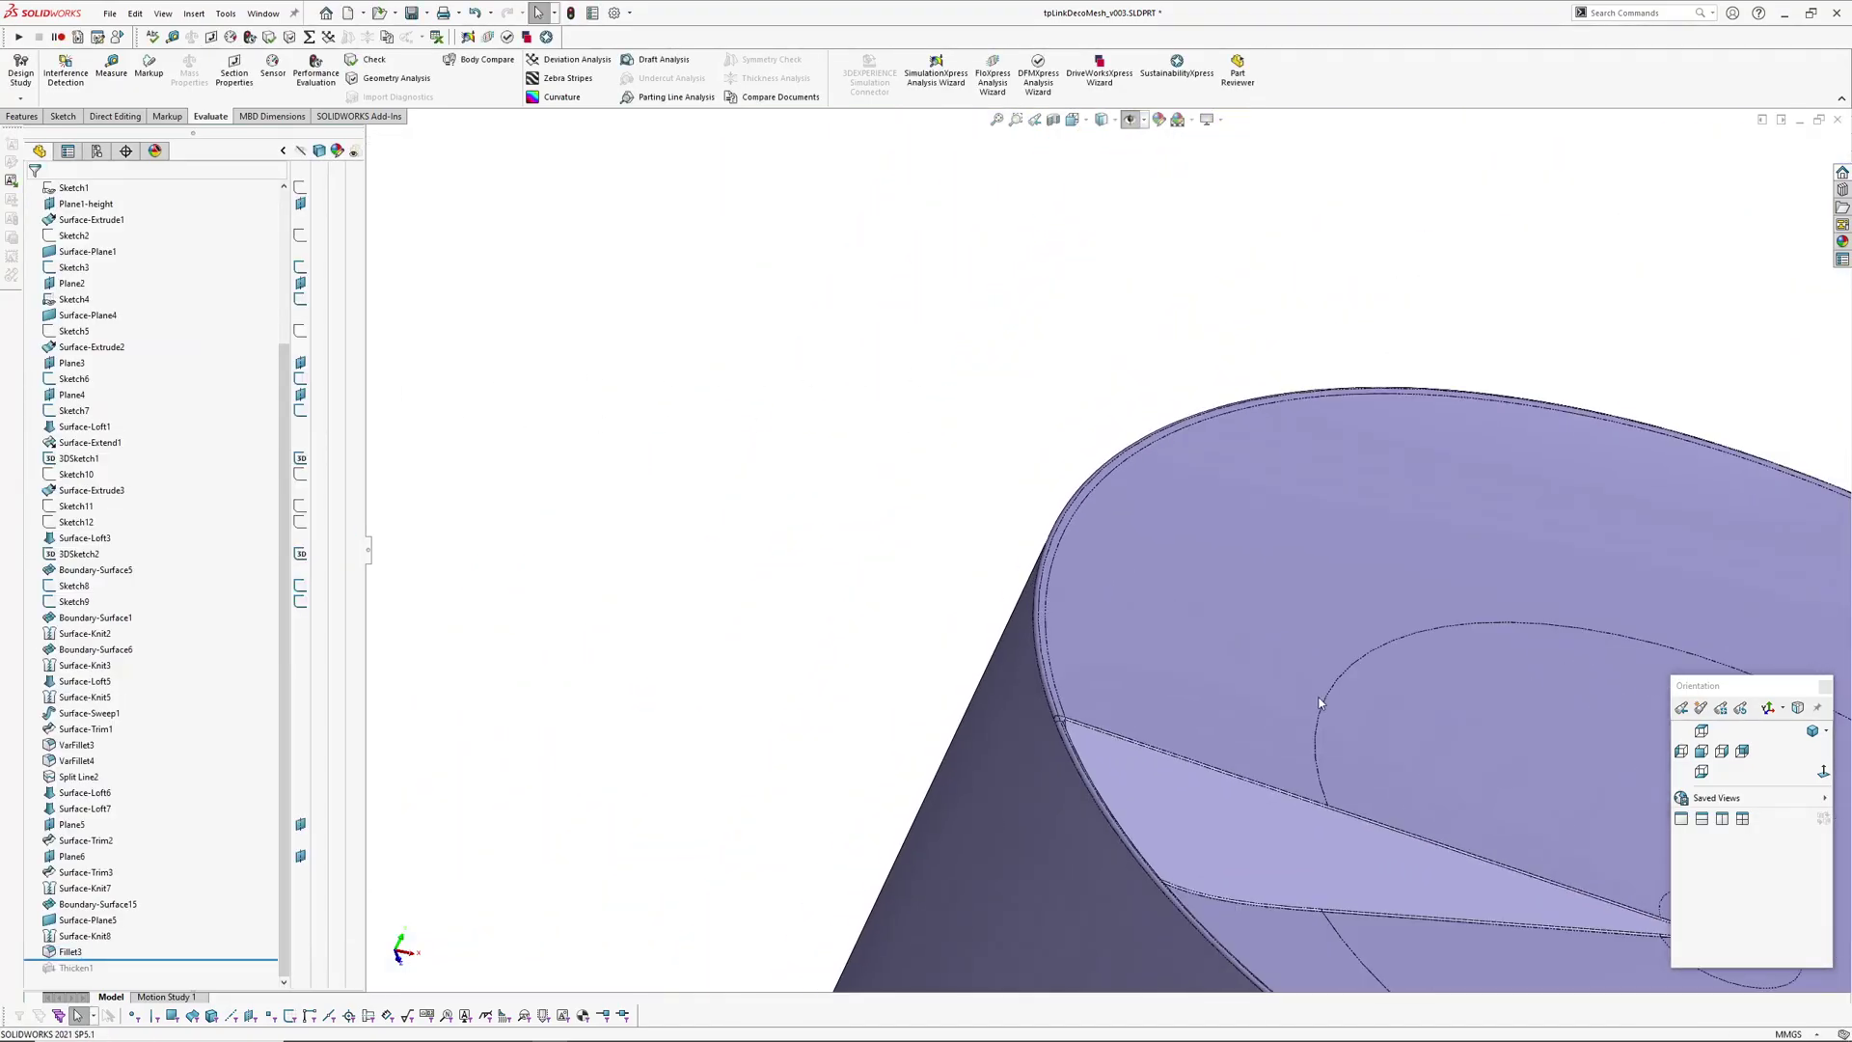
pyautogui.keyDown('ctrl'); pyautogui.moveTo(1318, 705); pyautogui.dragTo(941, 470, button='middle'); pyautogui.keyUp('ctrl')
pyautogui.scroll(3, 1203, 581)
pyautogui.moveTo(1203, 581); pyautogui.dragTo(1175, 606, button='middle')
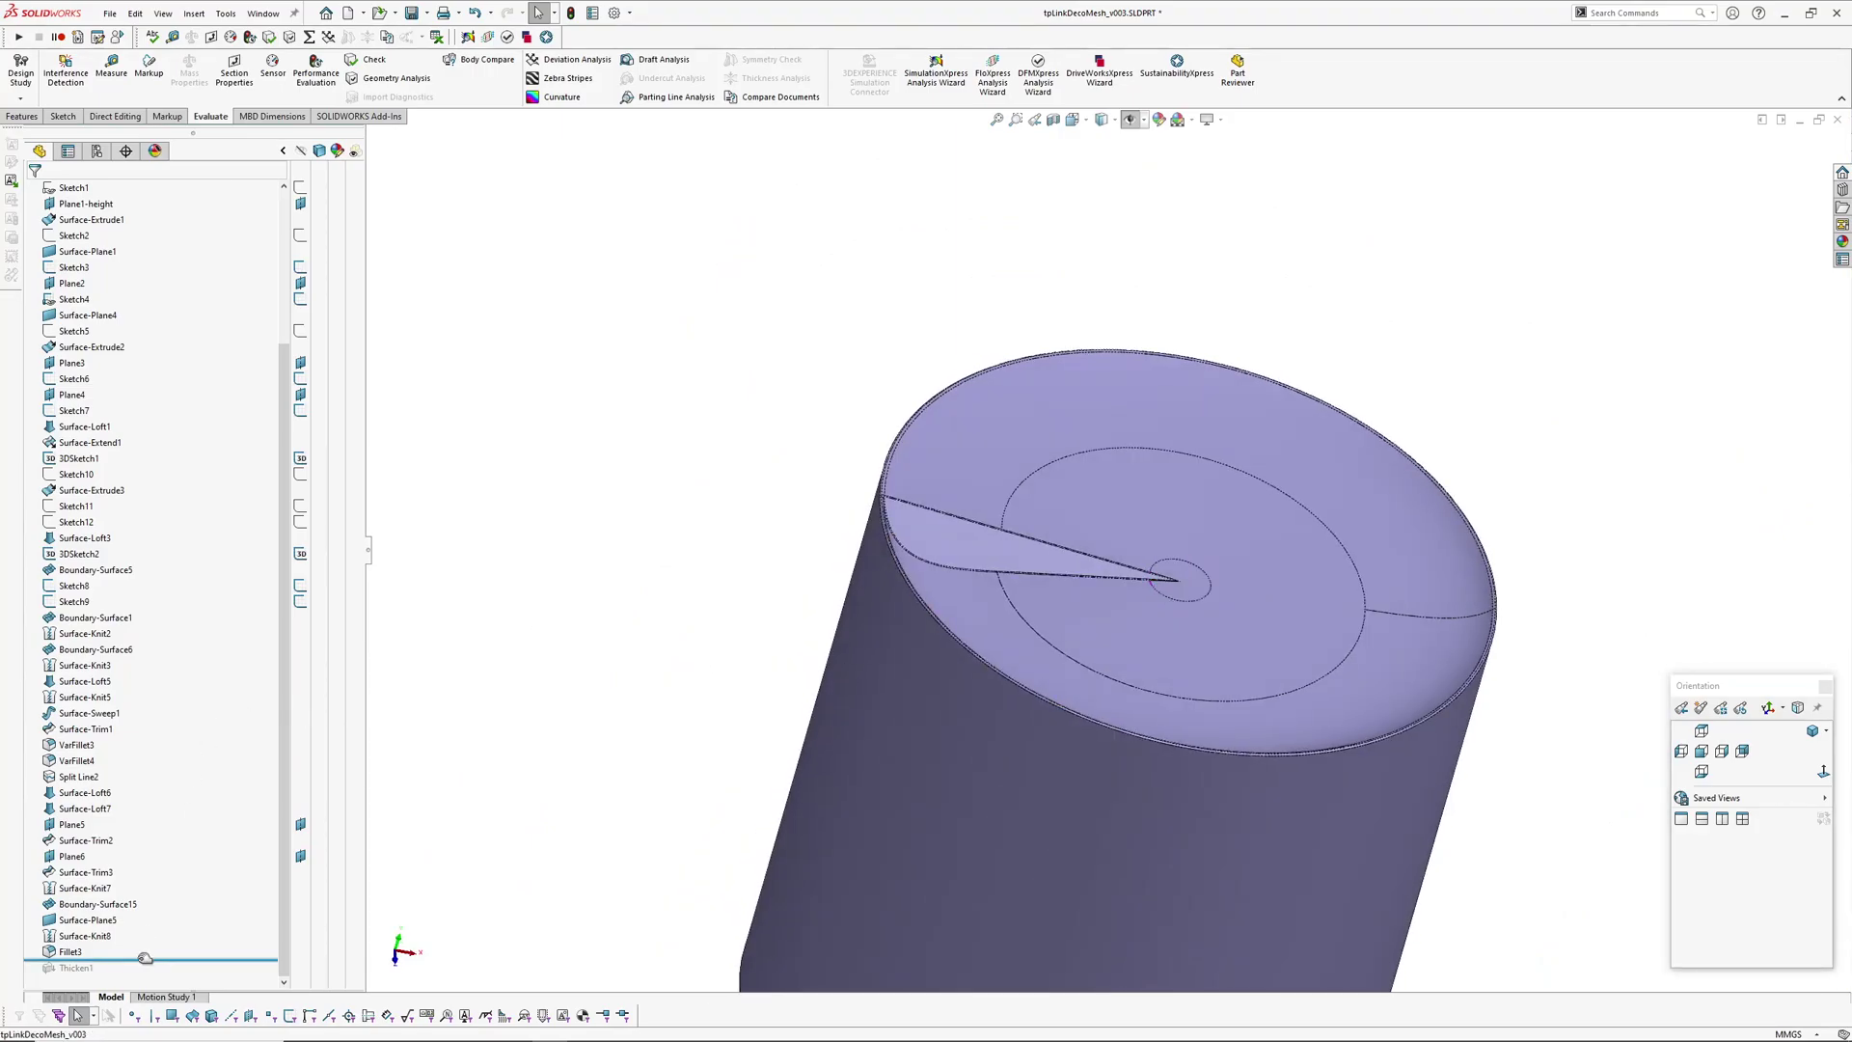
pyautogui.moveTo(144, 958); pyautogui.dragTo(142, 969)
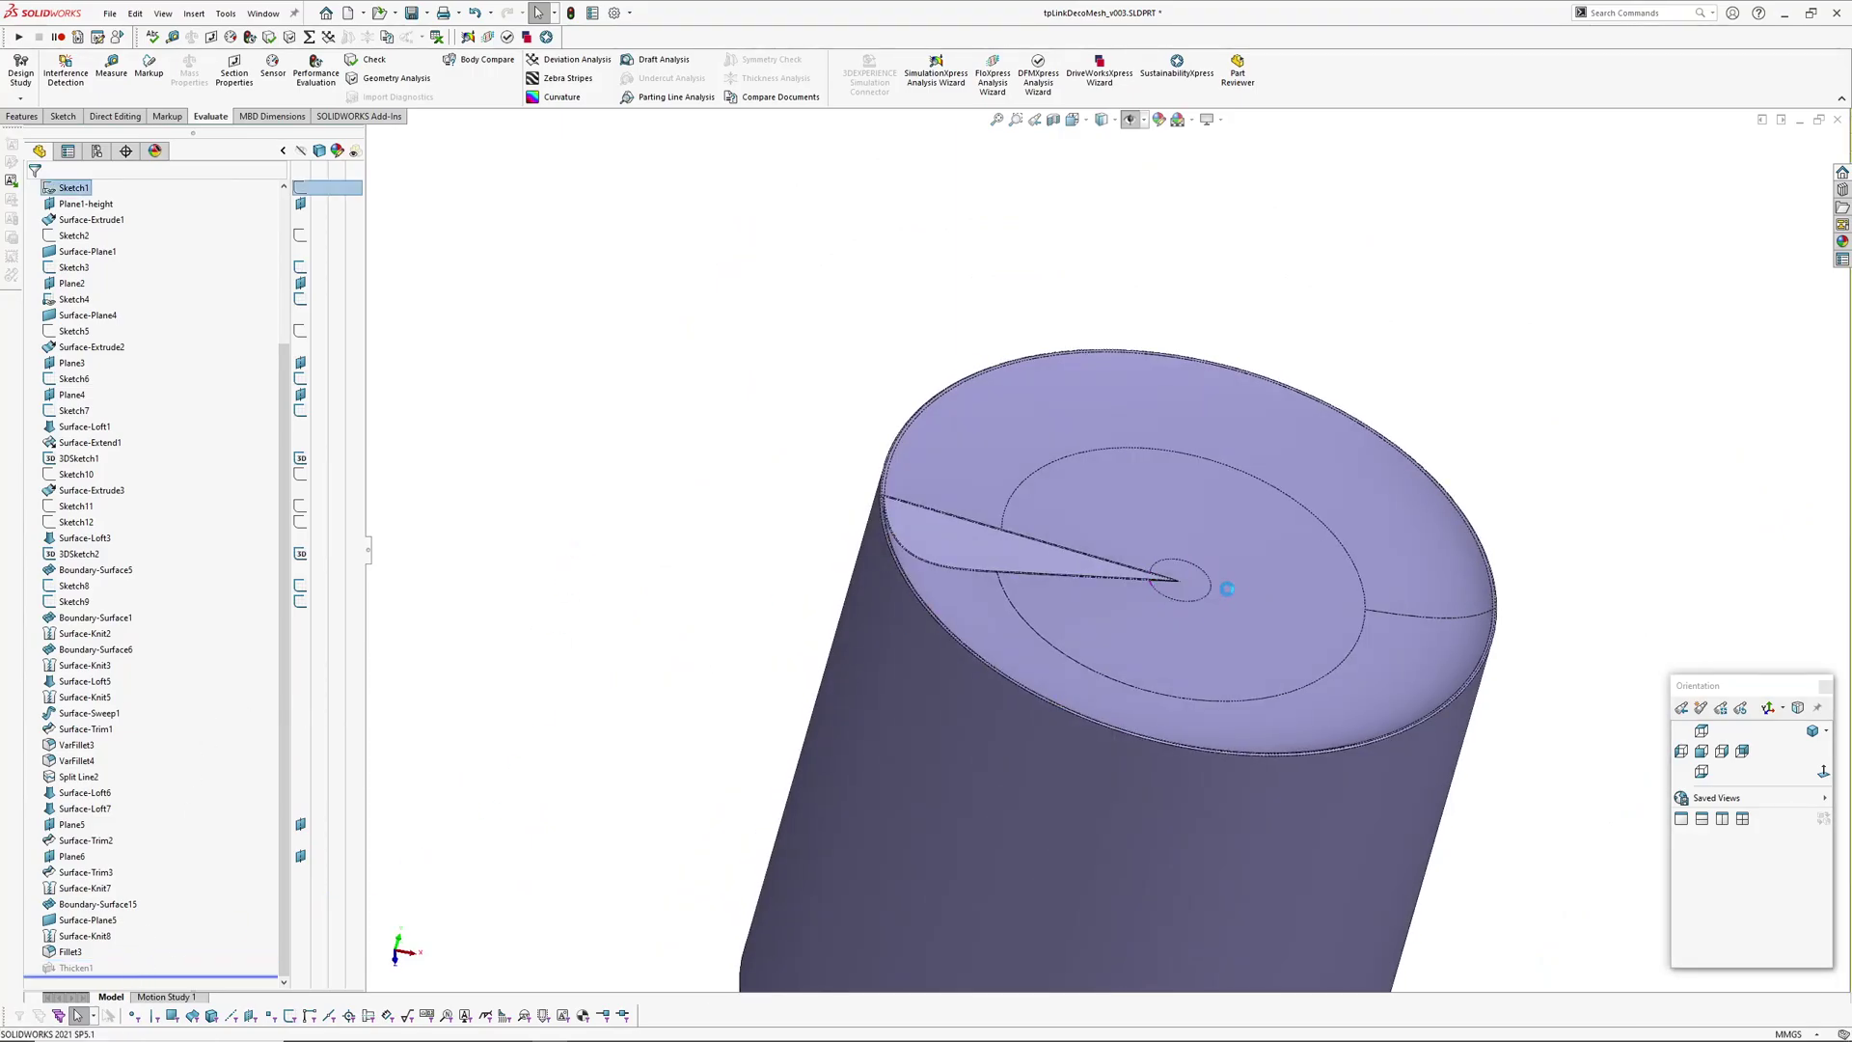
# Step: Examine the thickened top up close at the wedge's pointed tip, including the narrowing fillets along both wedge edges
pyautogui.scroll(-5, 1177, 627)
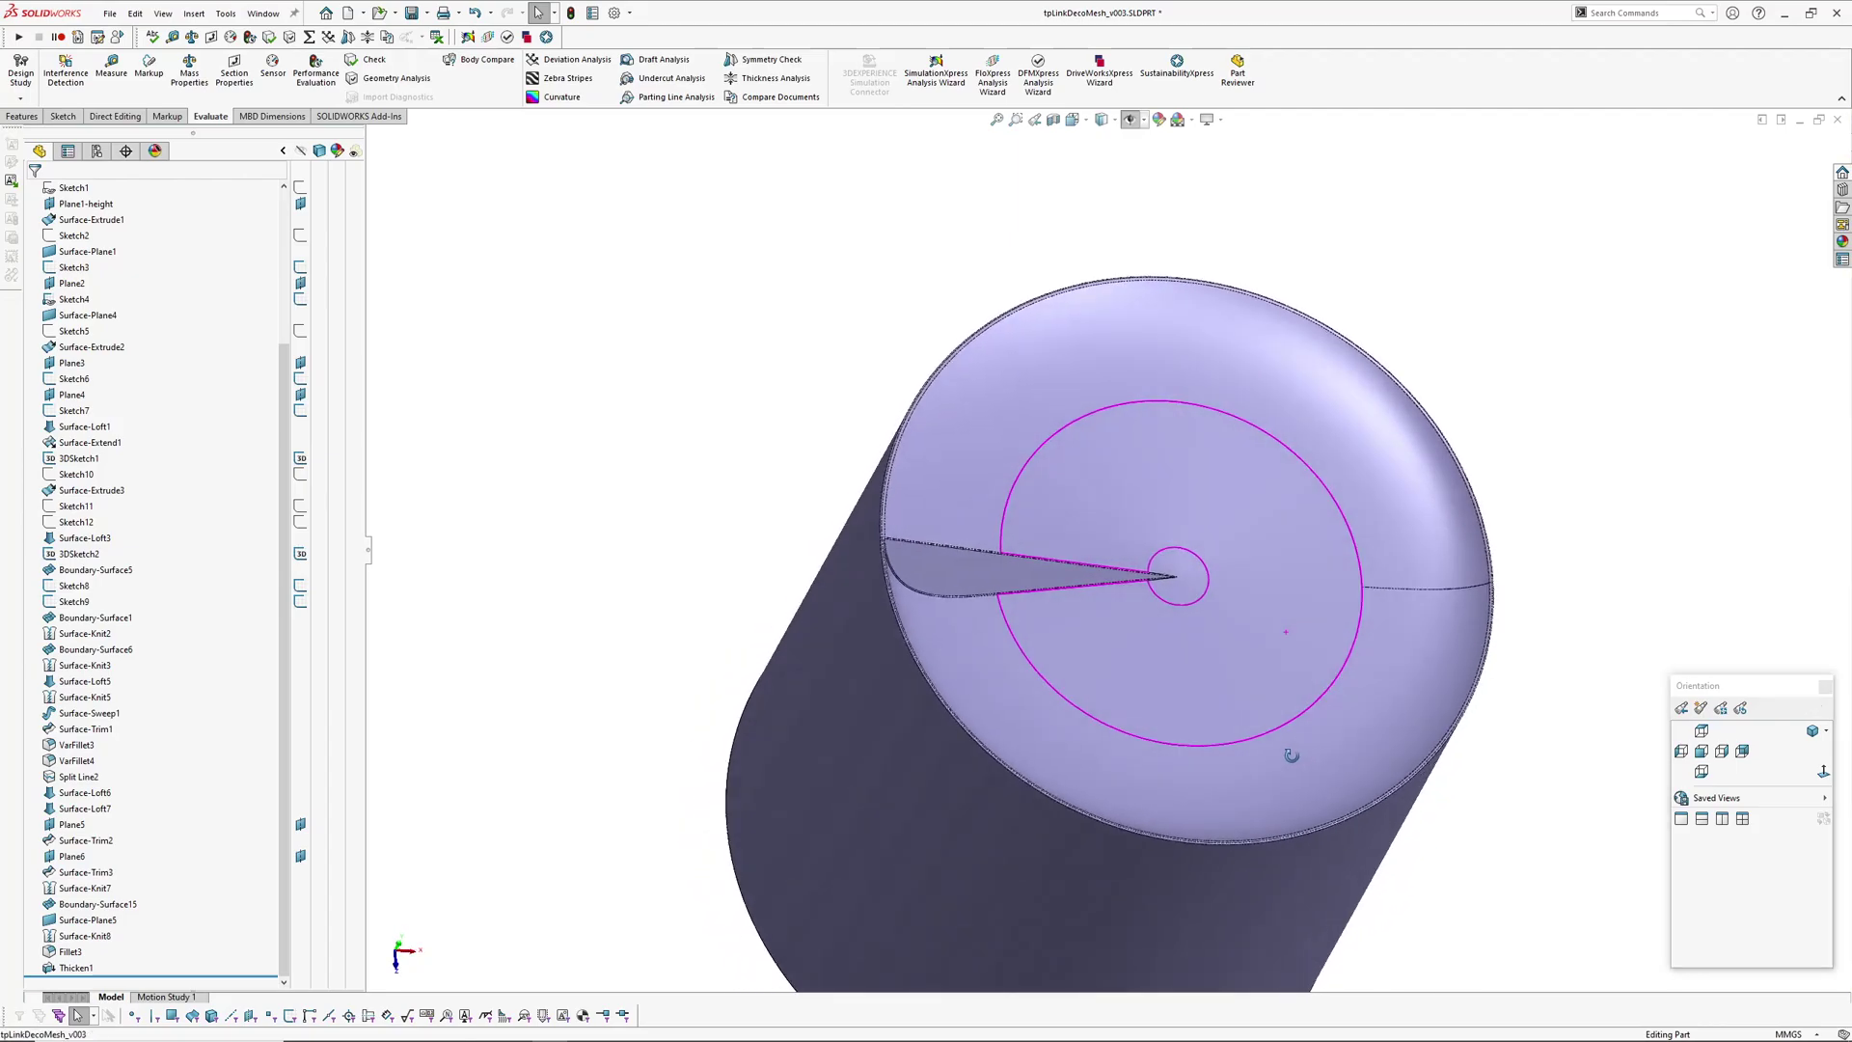
pyautogui.scroll(1, 1158, 590)
pyautogui.scroll(-4, 1140, 533)
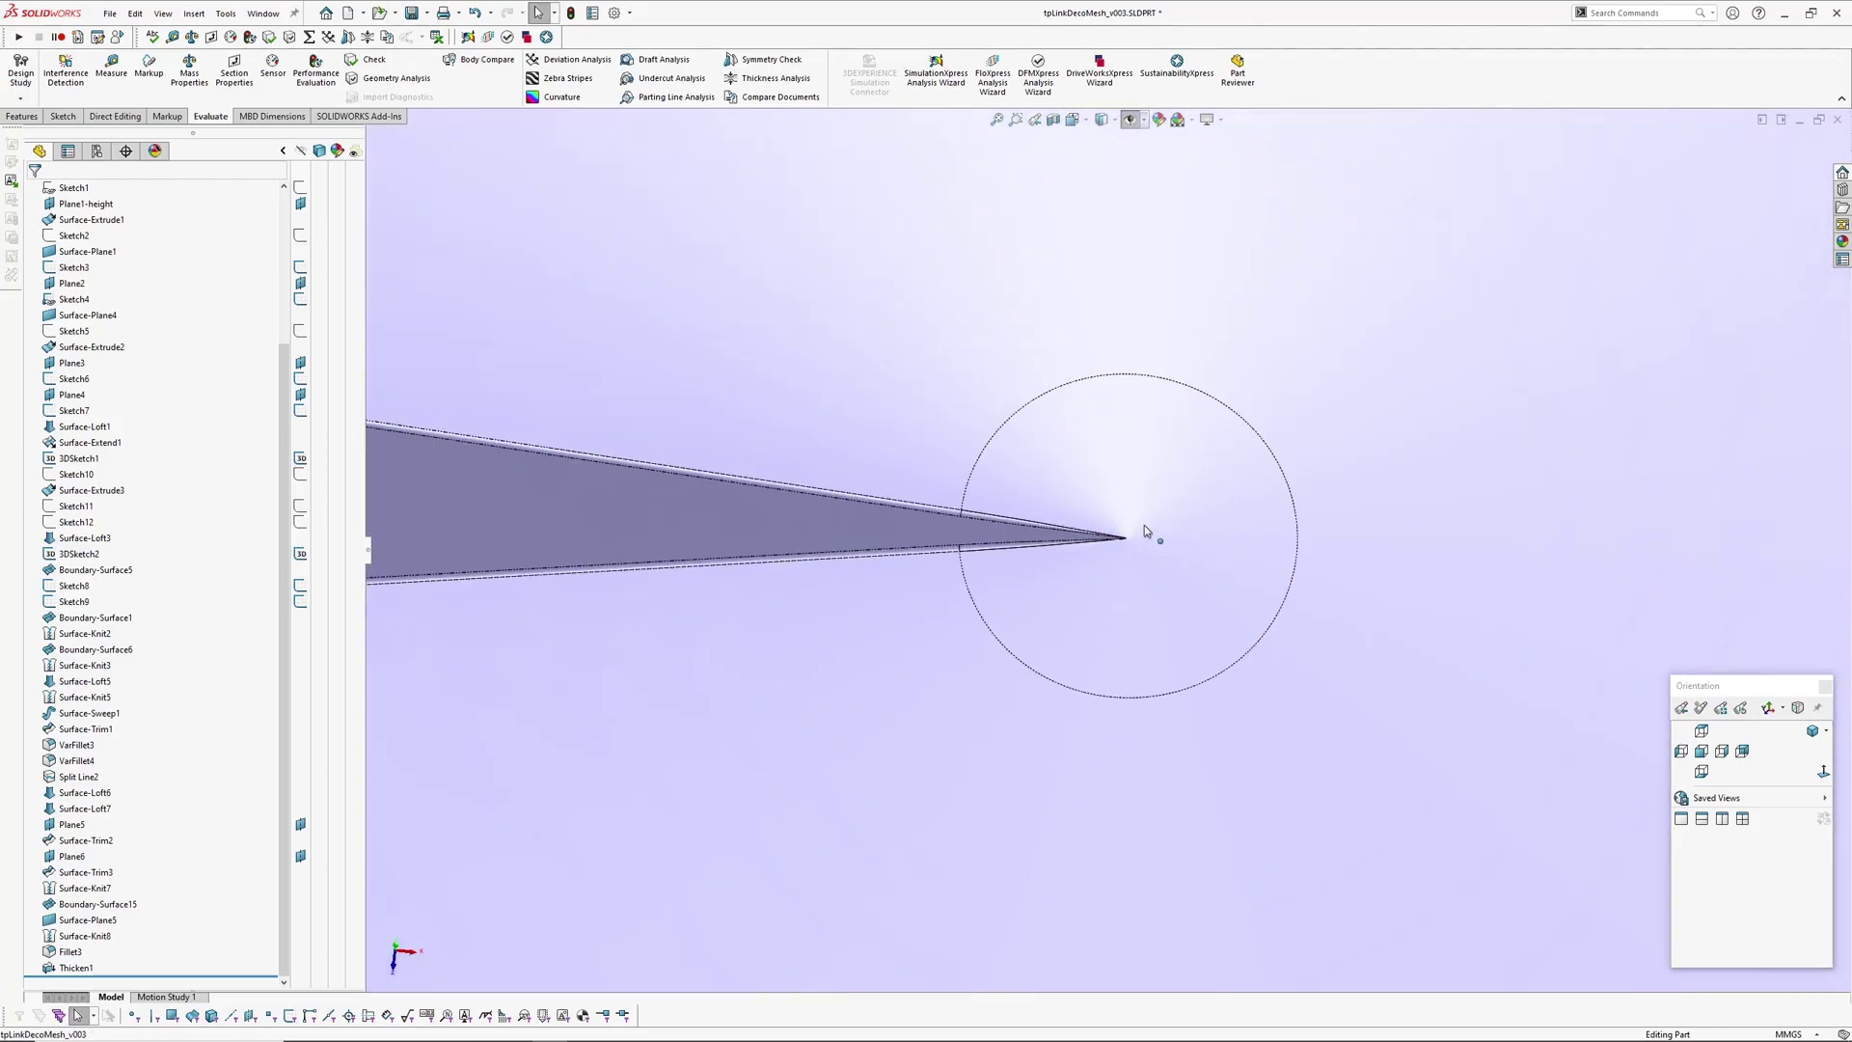
pyautogui.scroll(-5, 1014, 540)
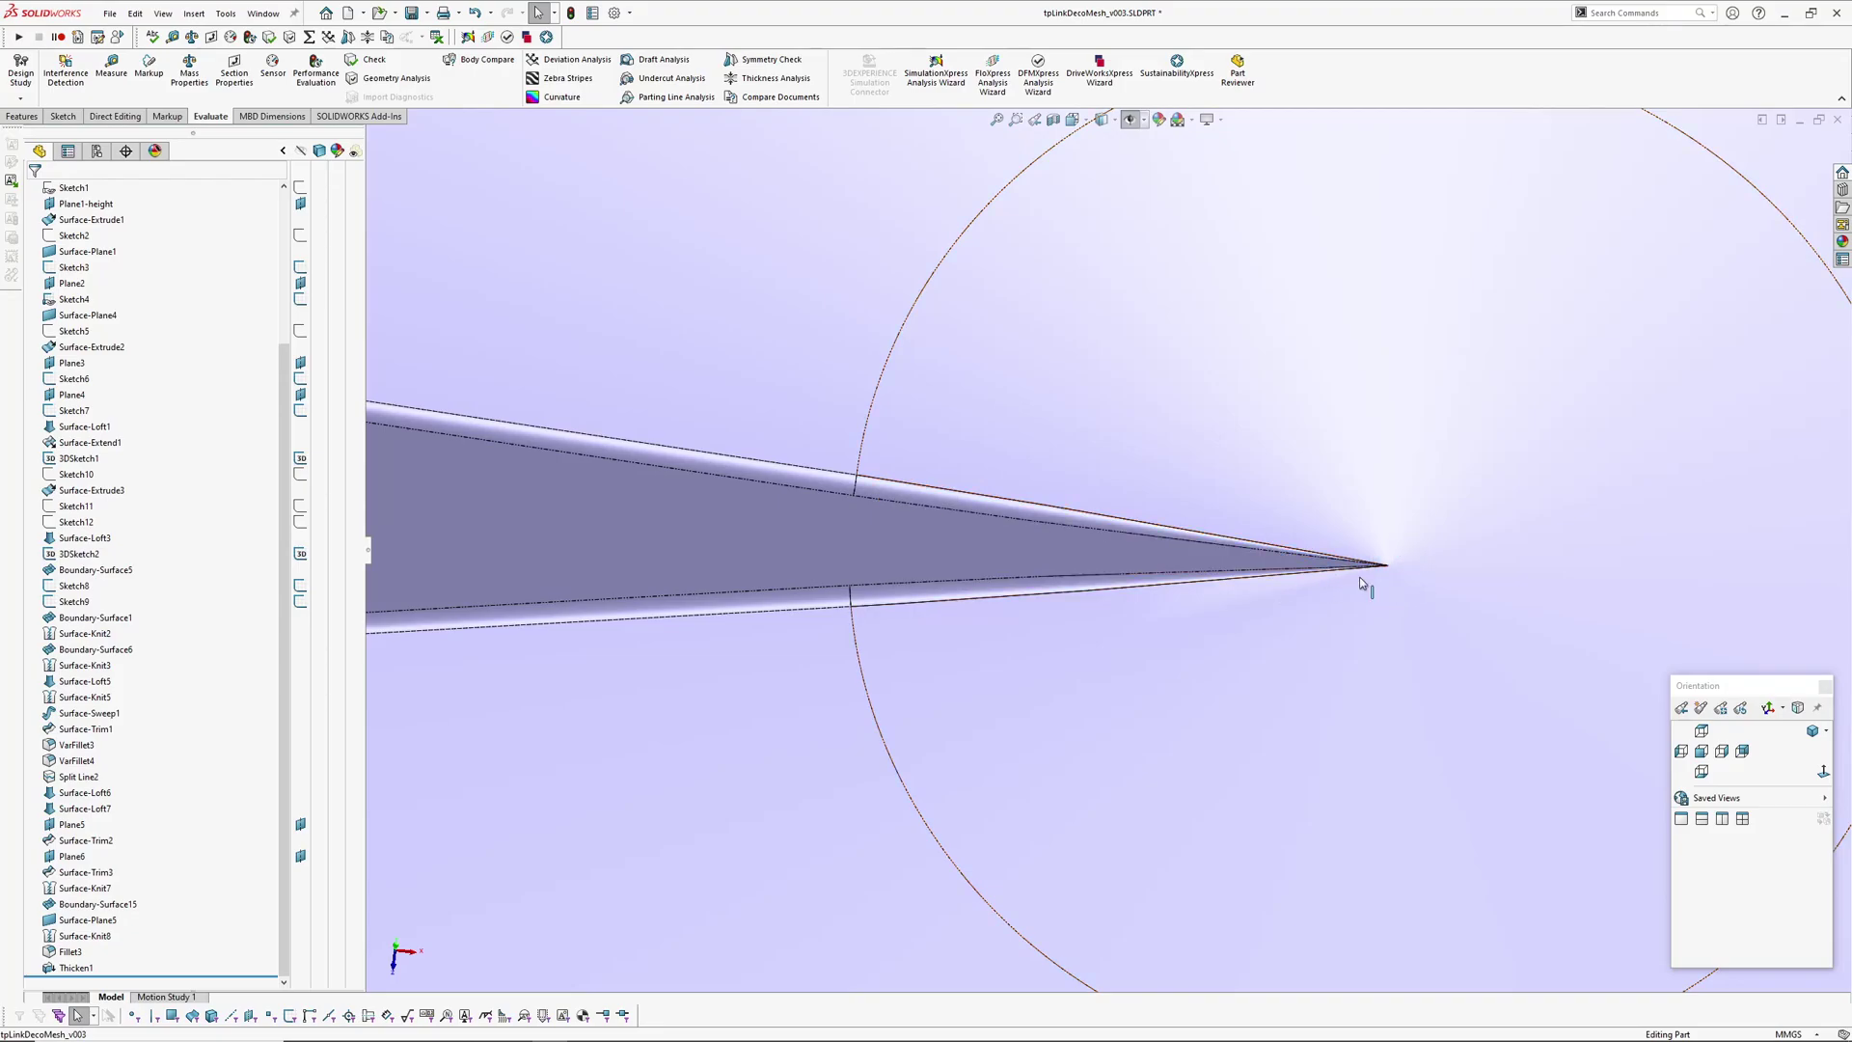
pyautogui.scroll(4, 1374, 596)
pyautogui.keyDown('ctrl'); pyautogui.moveTo(1369, 578); pyautogui.dragTo(1235, 544, button='middle'); pyautogui.keyUp('ctrl')
pyautogui.moveTo(1236, 544)
pyautogui.mouseDown(button='middle')
pyautogui.moveTo(1079, 466)
pyautogui.moveTo(1087, 599)
pyautogui.moveTo(1018, 501)
pyautogui.mouseUp(button='middle')
pyautogui.scroll(-4, 1055, 549)
# Step: Examine the whole thickened top from several angles, including the wedge recess and the rounded rim
pyautogui.scroll(10, 1057, 548)
pyautogui.moveTo(1095, 567); pyautogui.dragTo(1114, 423, button='middle')
pyautogui.scroll(3, 1113, 422)
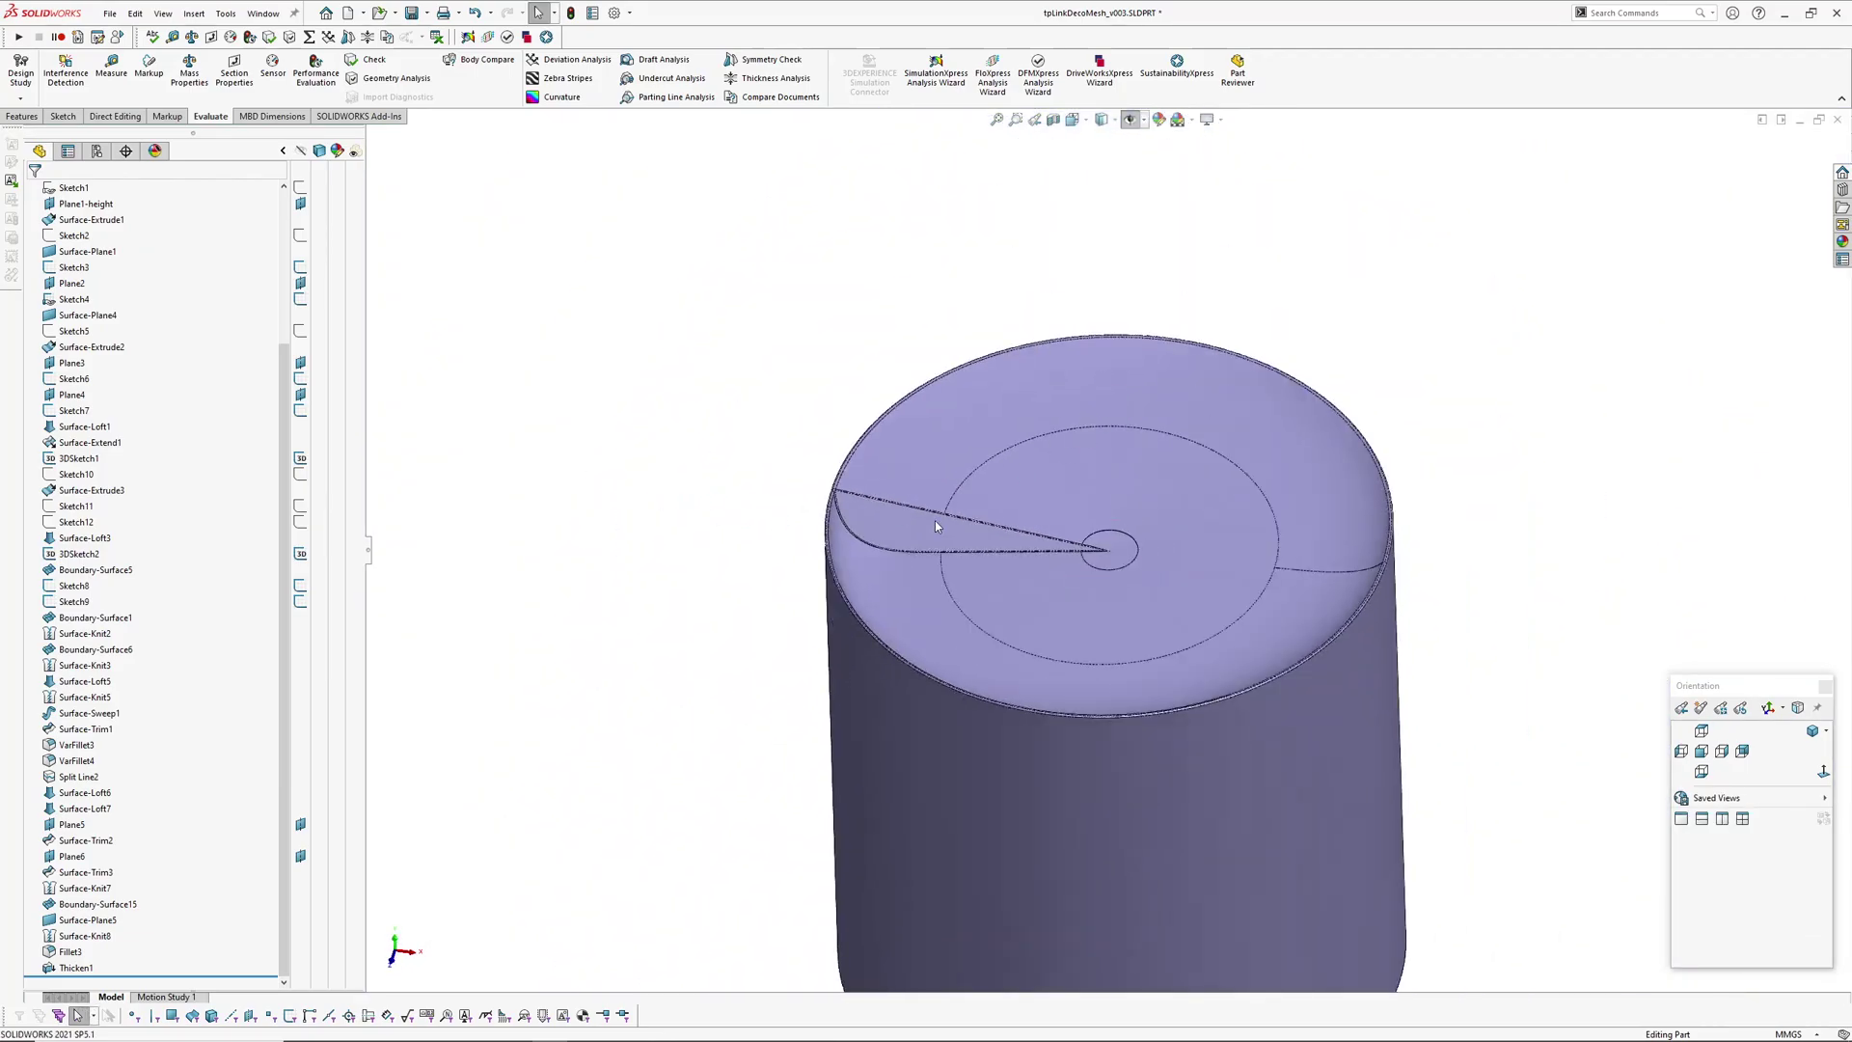
pyautogui.scroll(-5, 953, 525)
pyautogui.scroll(4, 1385, 682)
pyautogui.moveTo(1384, 682); pyautogui.dragTo(1167, 638, button='middle')
pyautogui.scroll(2, 1240, 603)
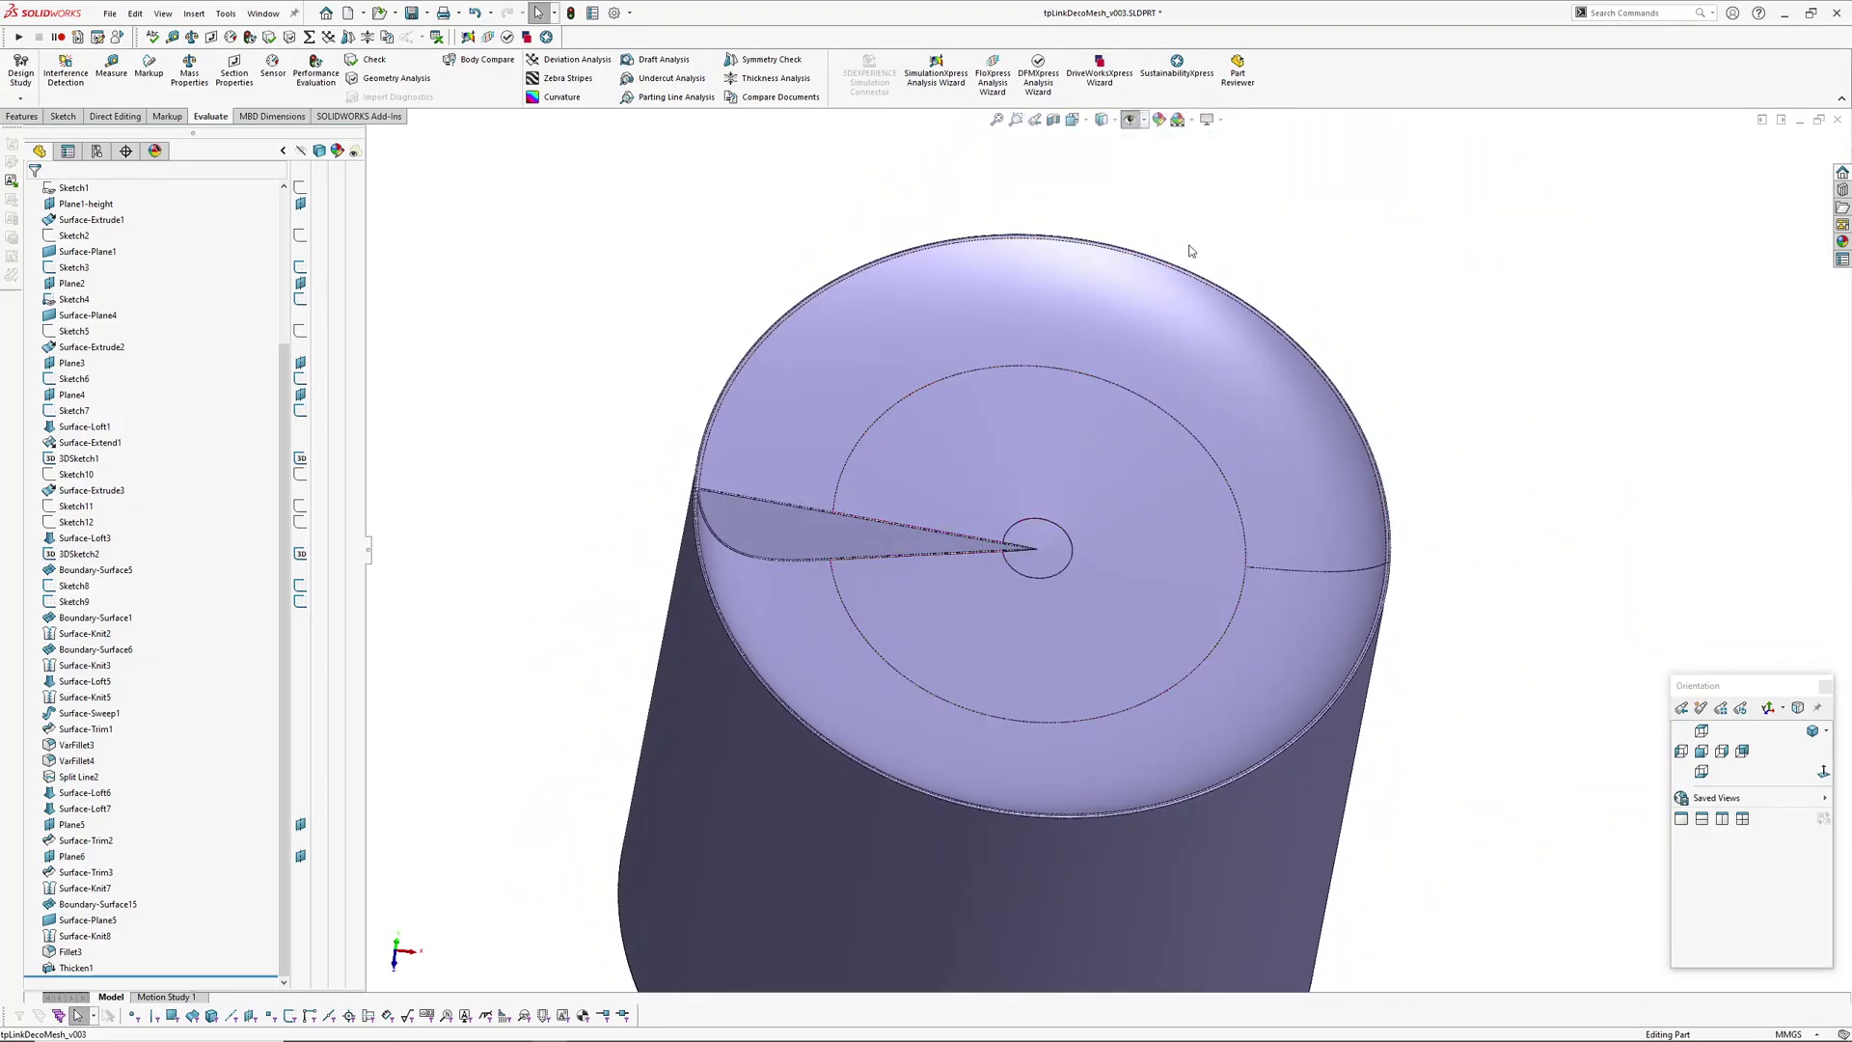
# Step: Set the display style to shaded without edges and inspect the top's surface continuity around the wedge from several angles
pyautogui.click(1116, 124)
pyautogui.click(1102, 162)
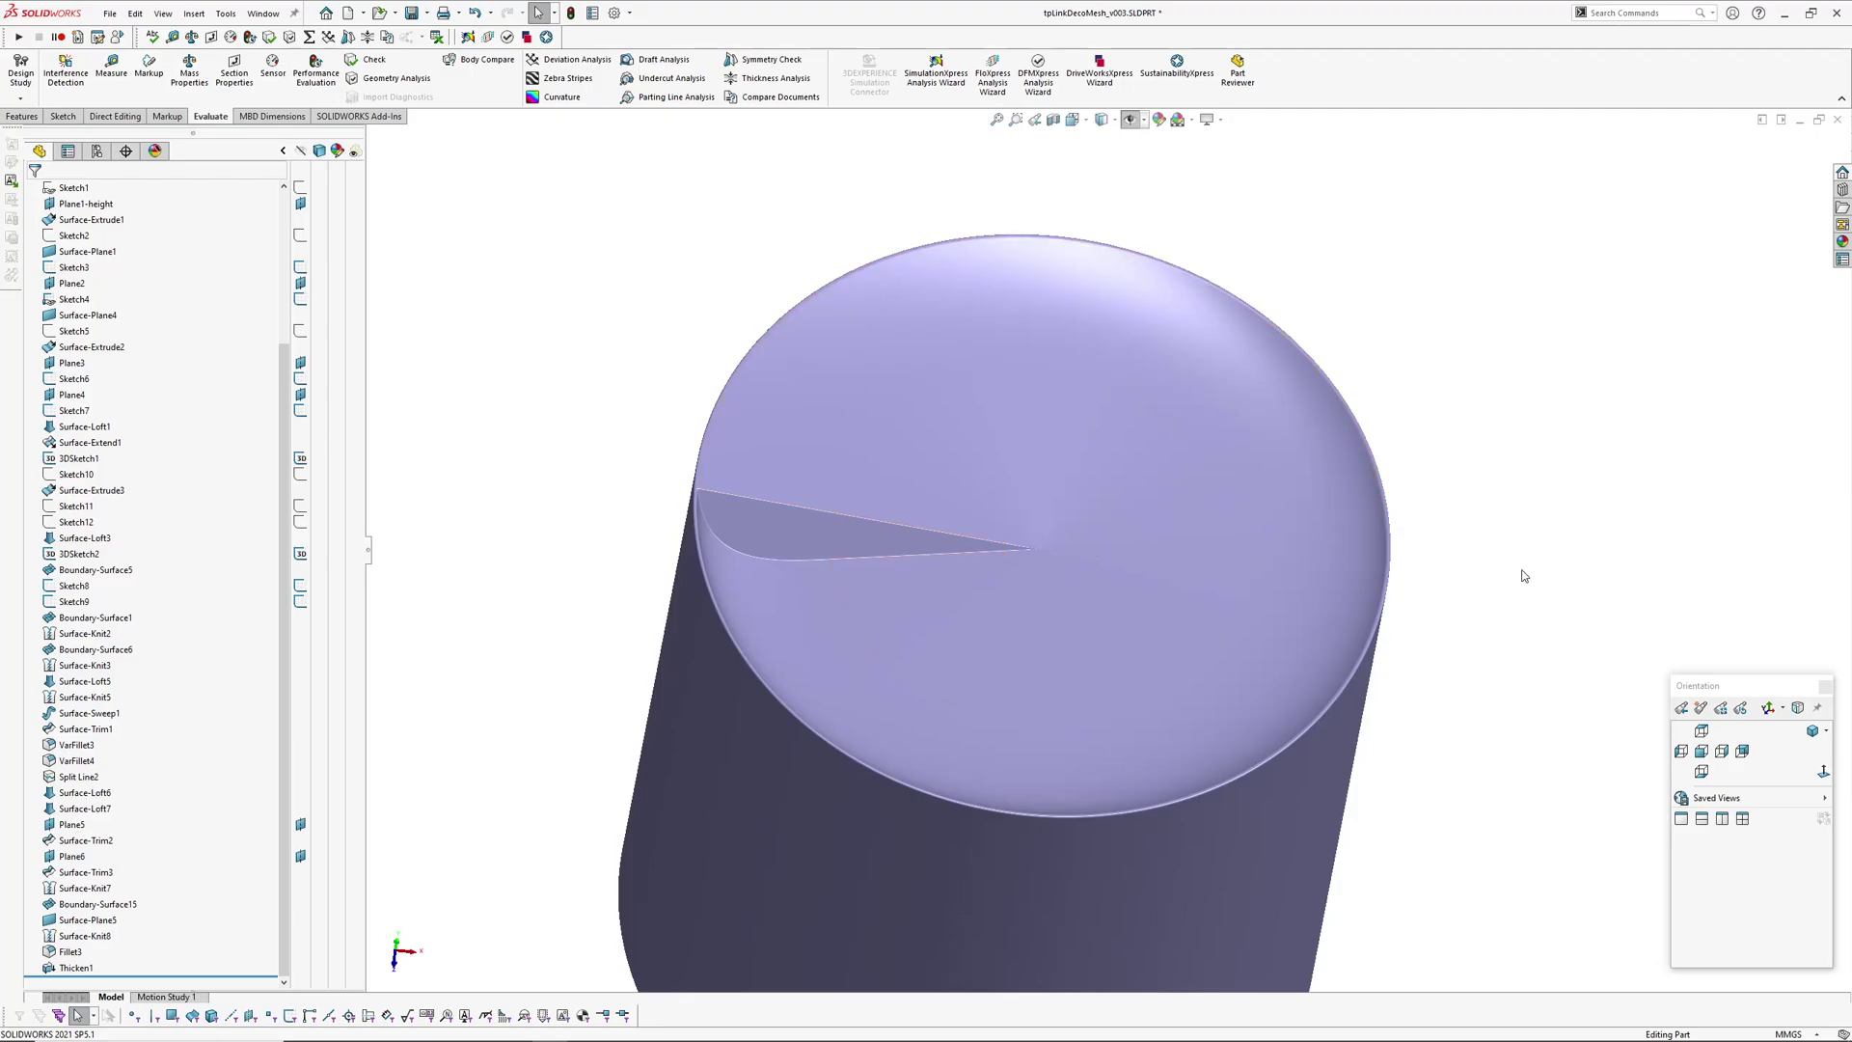
pyautogui.moveTo(1524, 575); pyautogui.dragTo(1483, 492, button='middle')
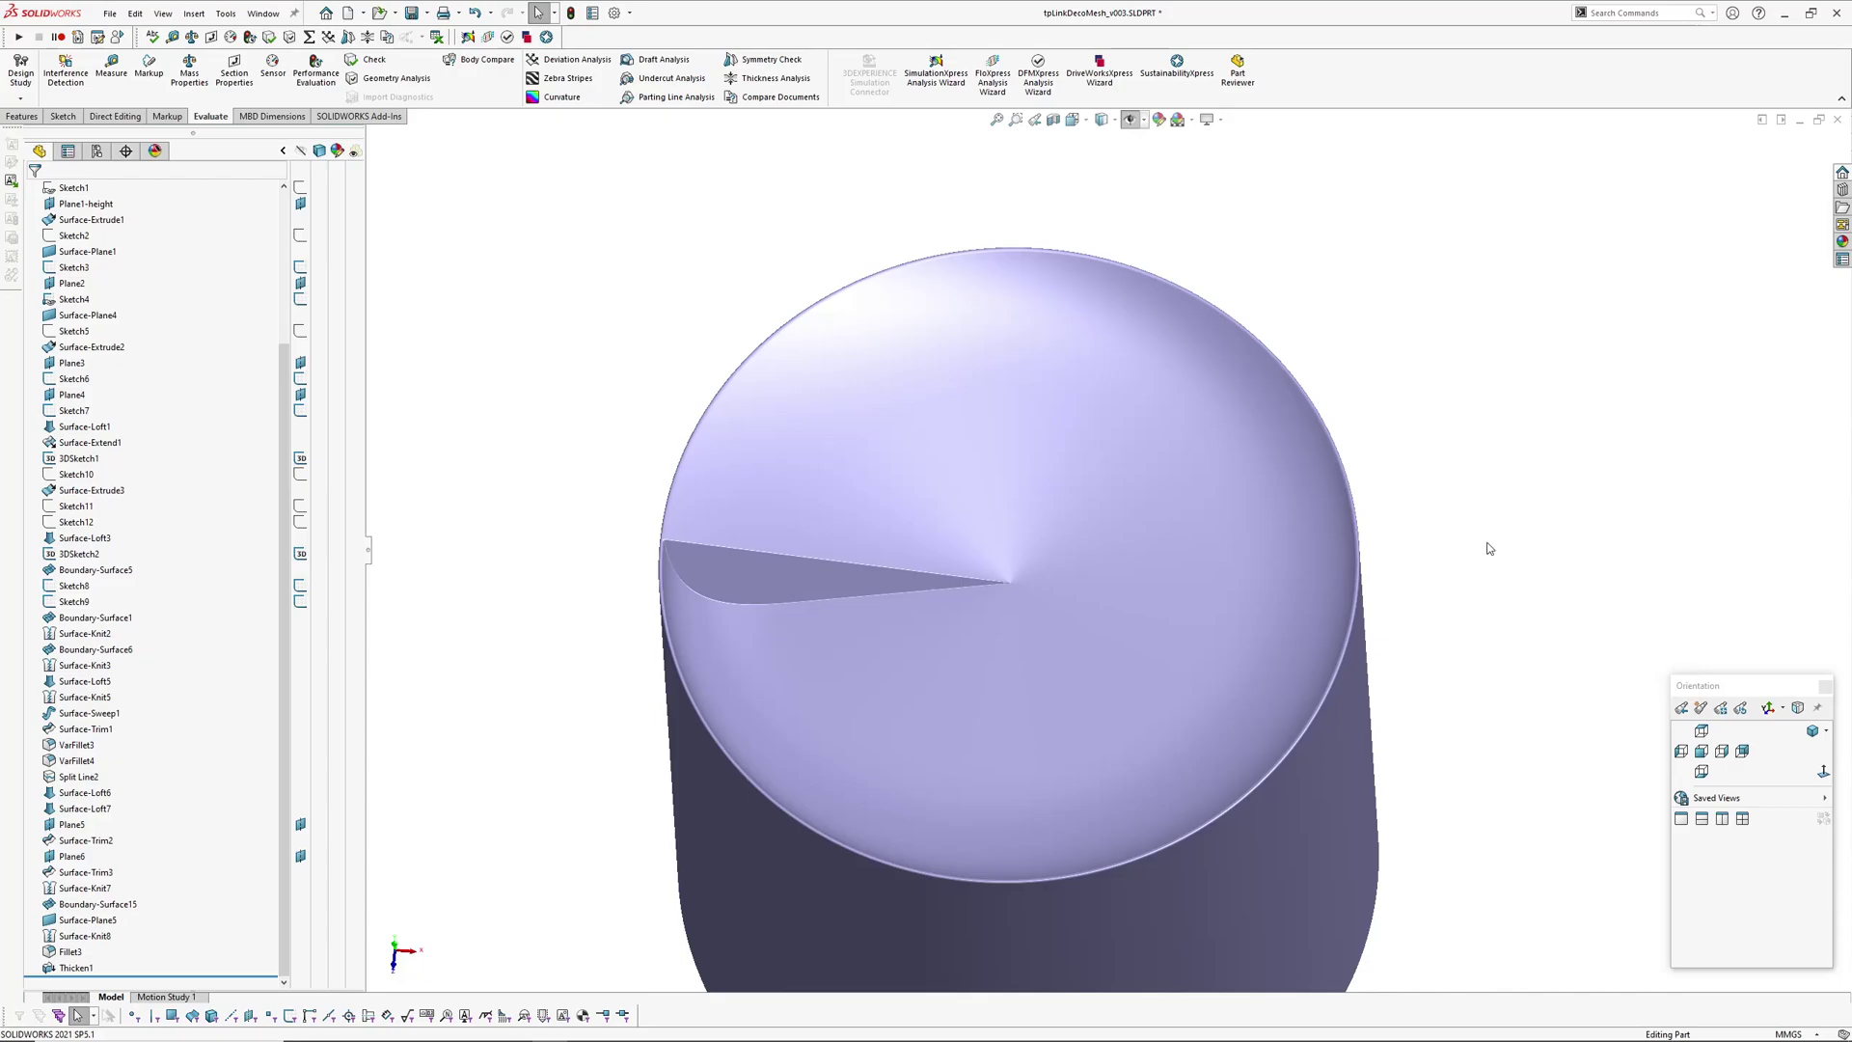
pyautogui.moveTo(1422, 480); pyautogui.dragTo(1459, 450, button='middle')
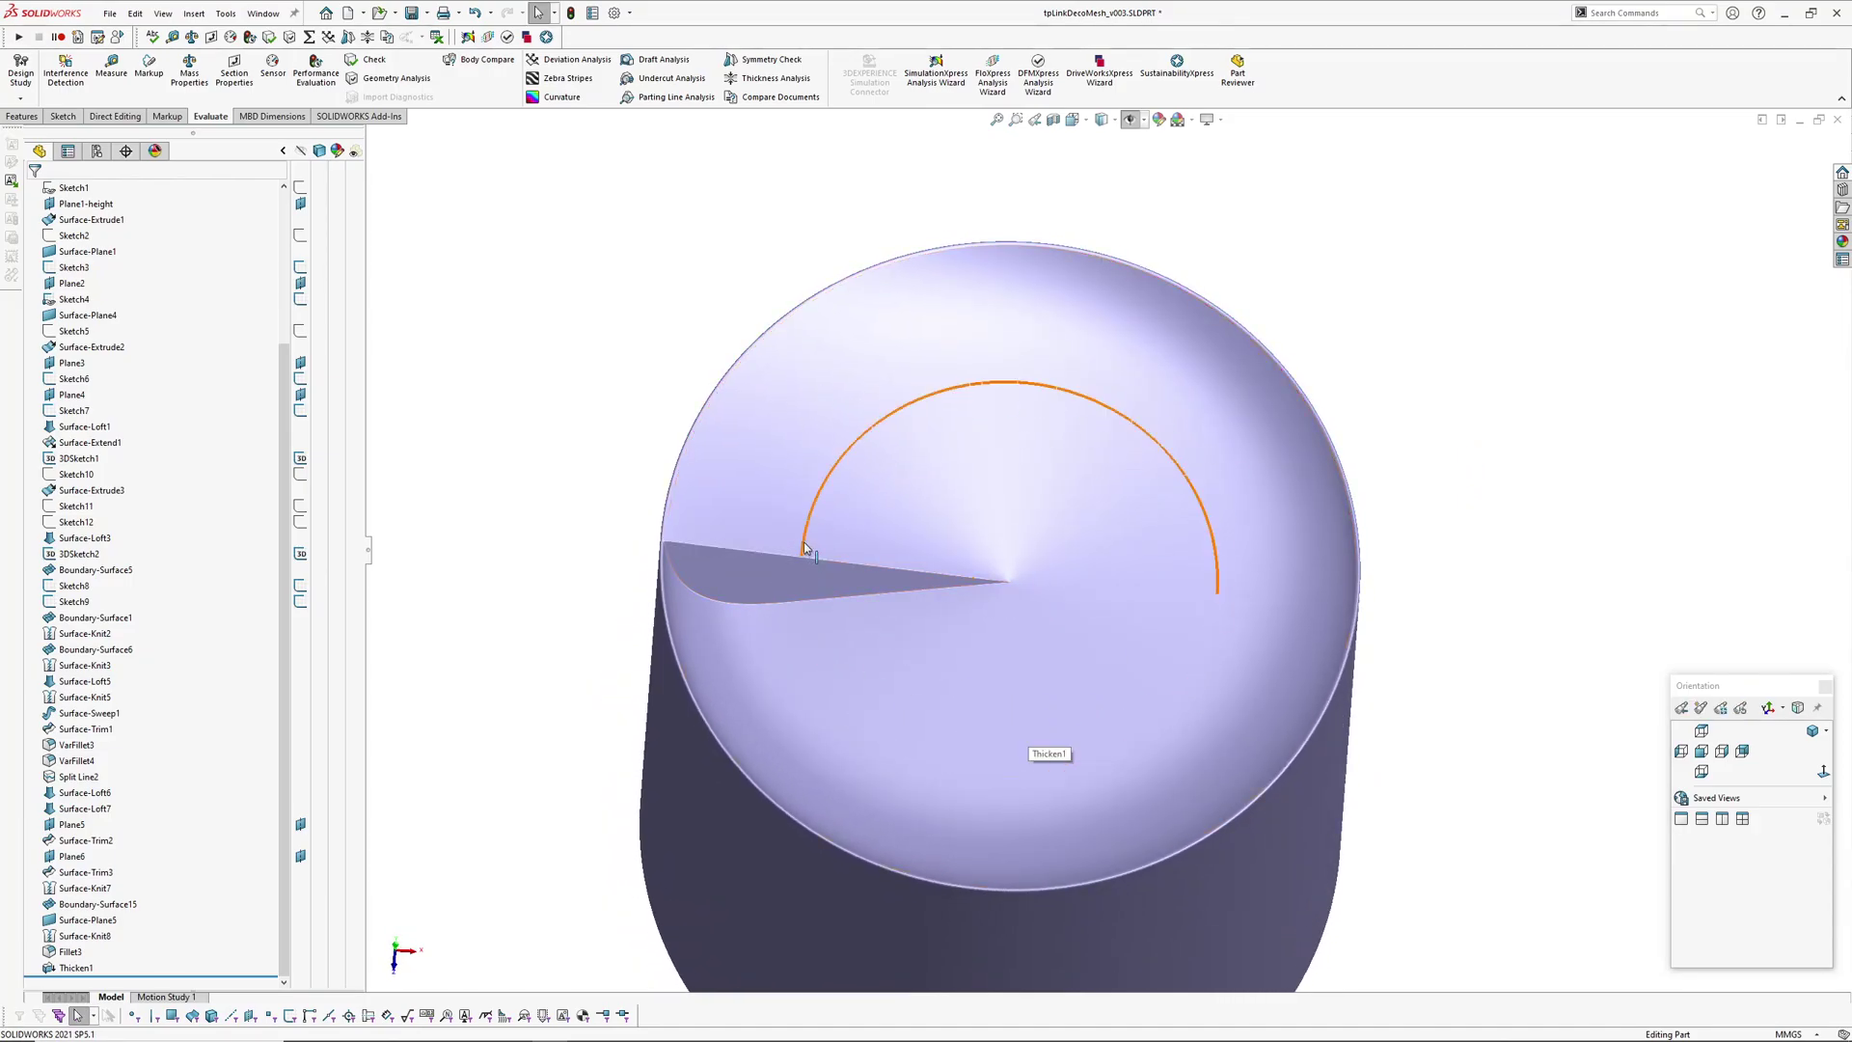
pyautogui.moveTo(1490, 420); pyautogui.dragTo(1487, 440, button='middle')
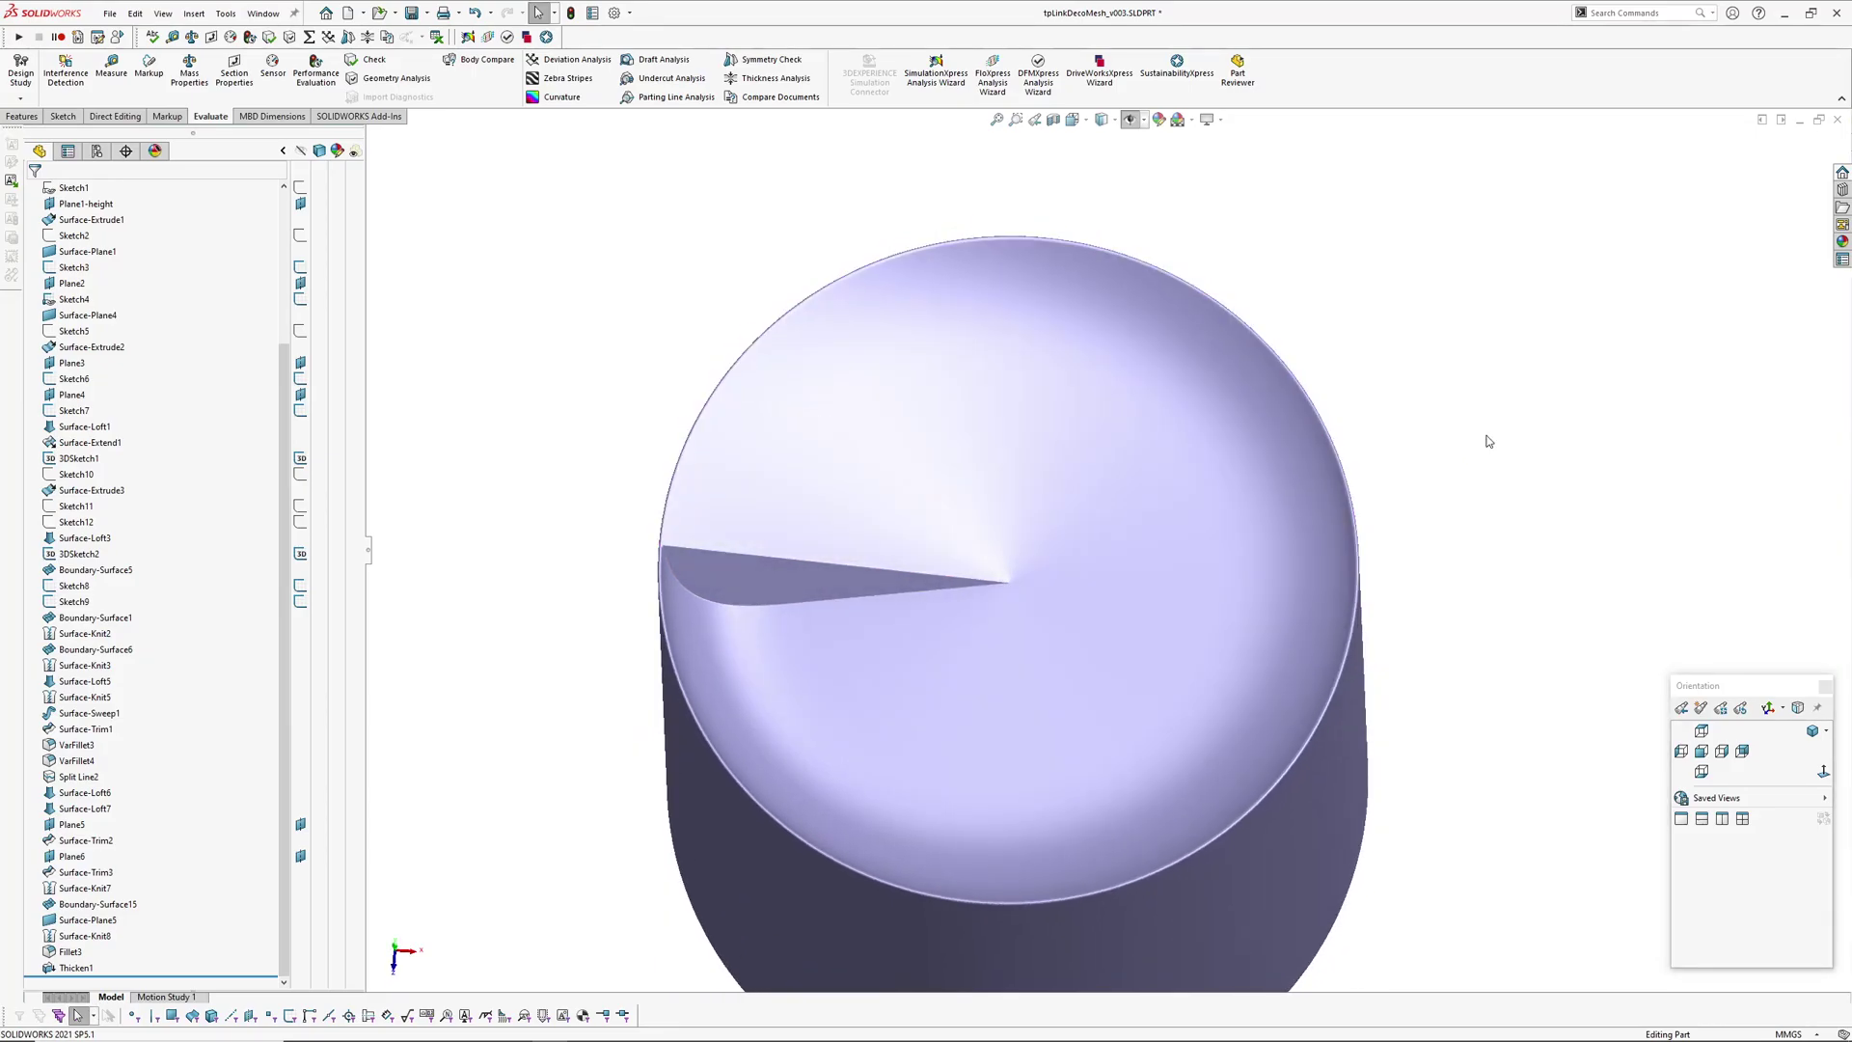